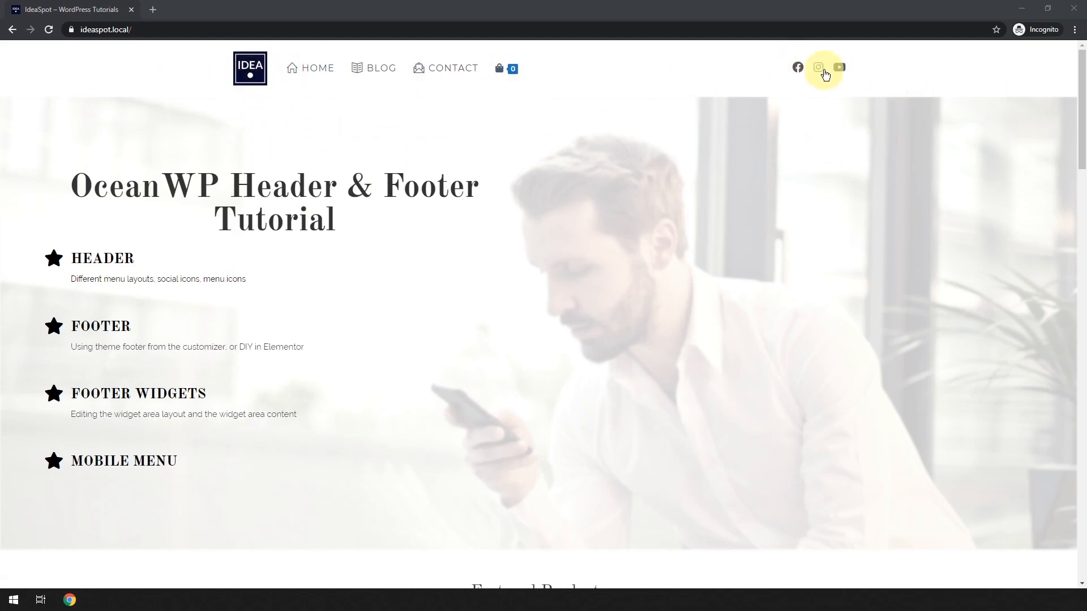
{"action": "left_click_drag", "start_coordinate": [1084, 97], "coordinate": [1083, 520]}
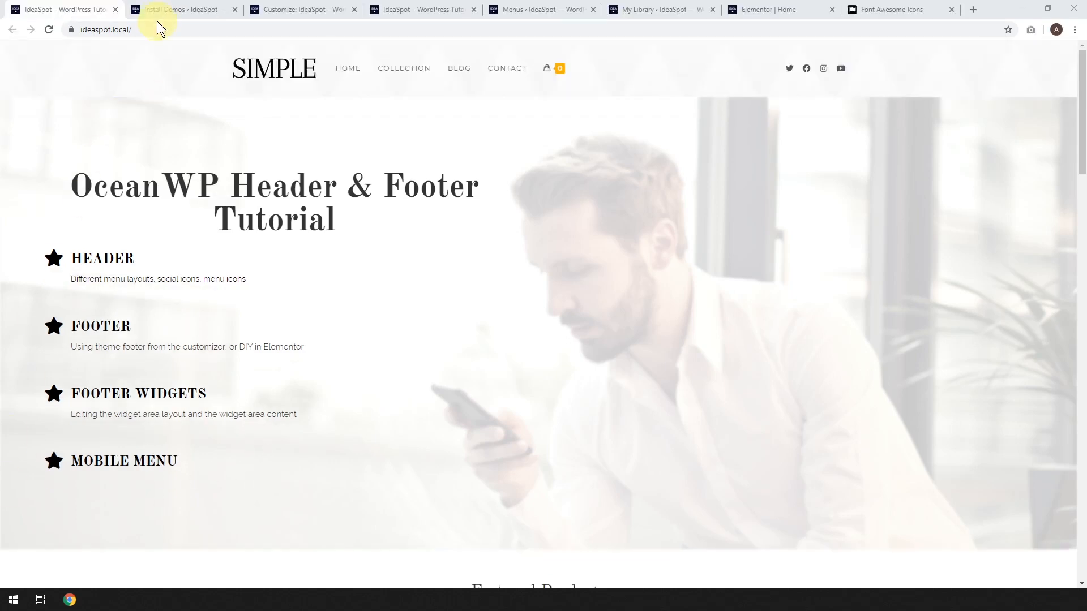
- Look through the OceanWP demo templates and view the plugins required to import the Simple demo, without importing it
{"action": "left_click", "coordinate": [162, 15]}
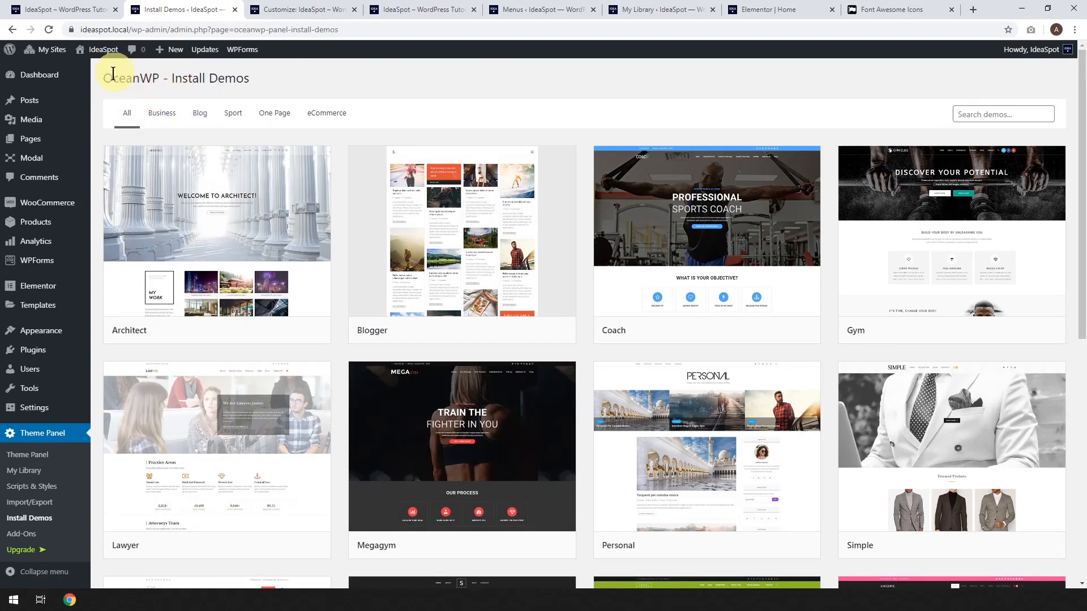
{"action": "scroll", "coordinate": [736, 317], "scroll_direction": "down", "scroll_amount": 1}
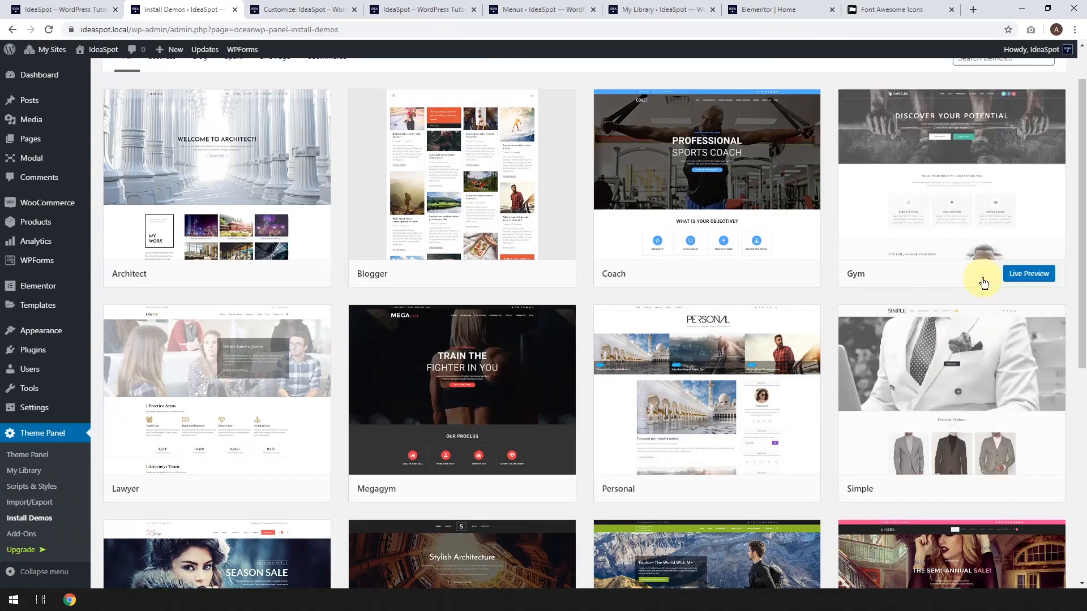
{"action": "left_click", "coordinate": [907, 386]}
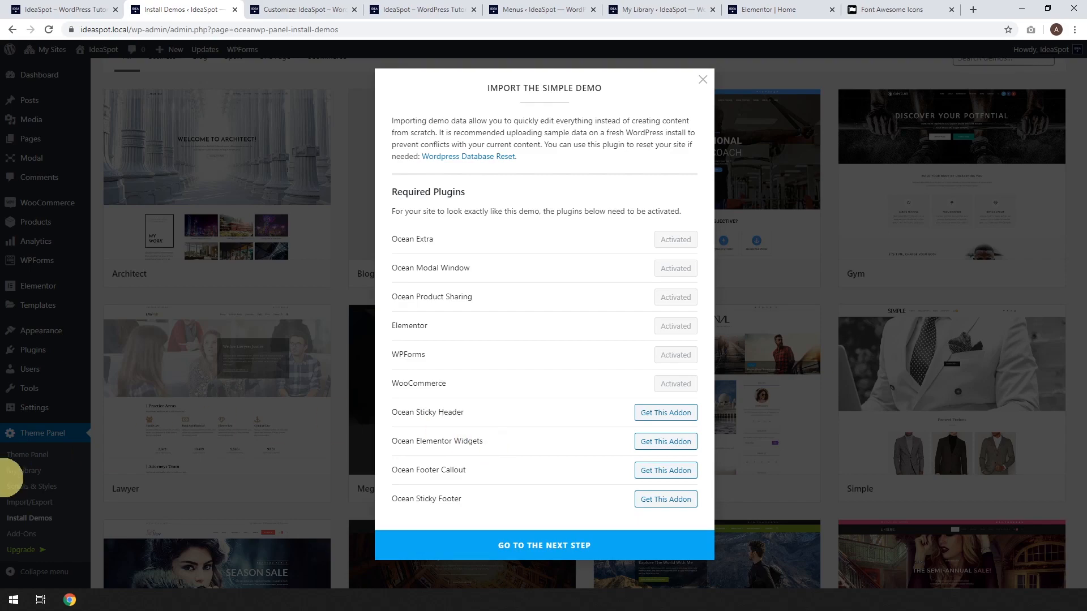
{"action": "left_click", "coordinate": [703, 82]}
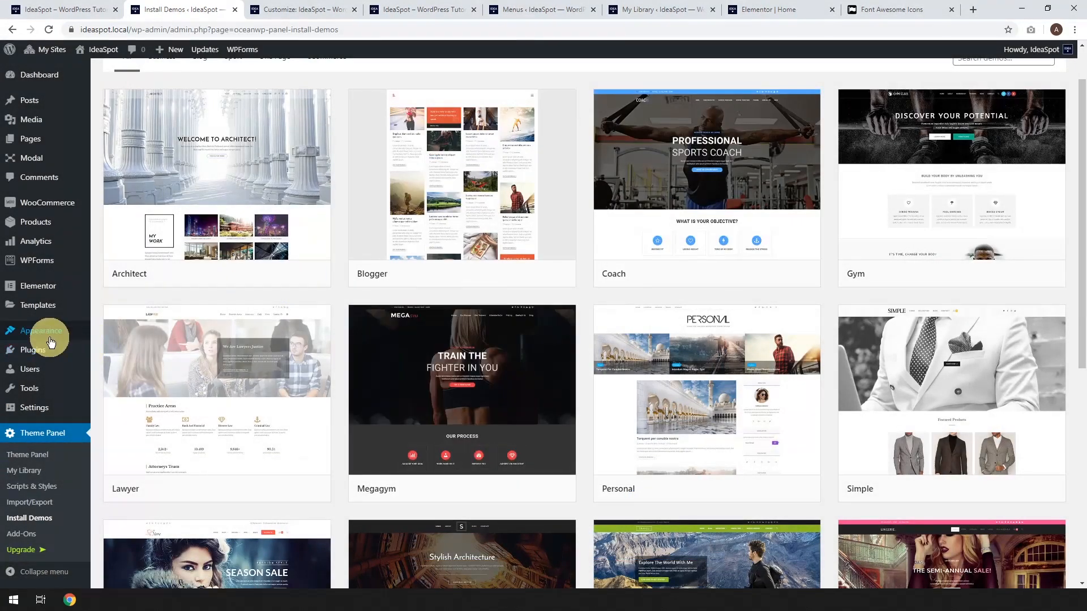
- Replace the header logo in the site customizer with the uploaded image idea-logo-160-1.png, skipping the cropping
{"action": "mouse_move", "coordinate": [48, 333]}
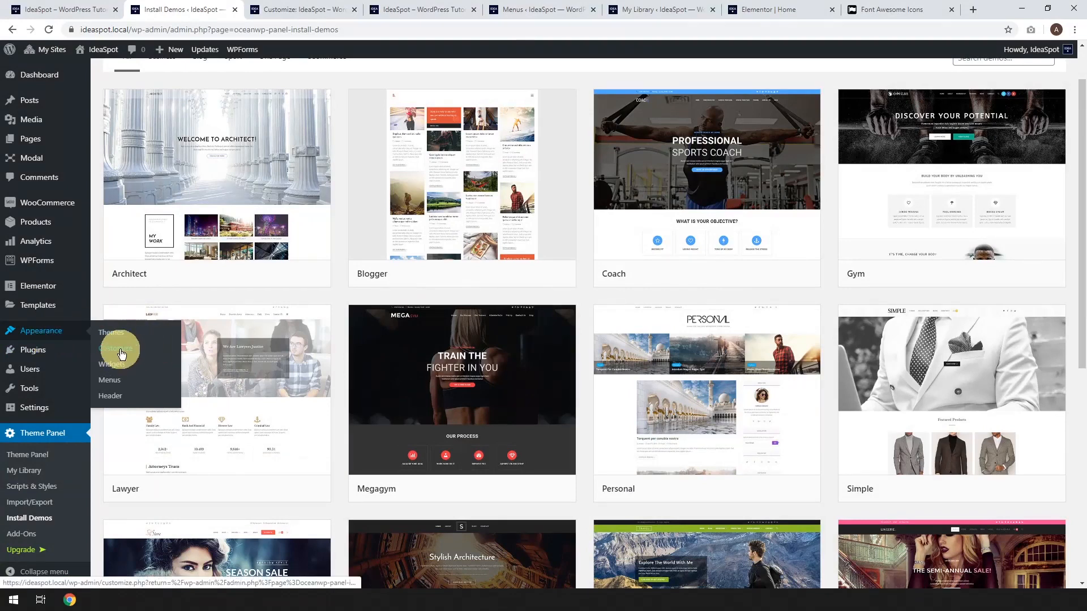
{"action": "left_click", "coordinate": [308, 9]}
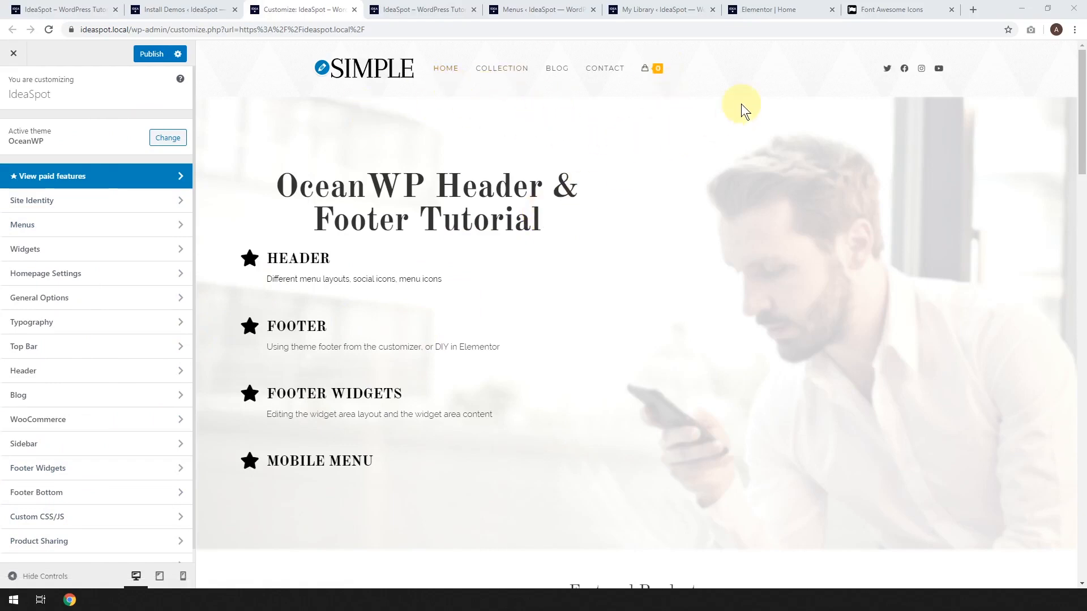
{"action": "left_click", "coordinate": [322, 69]}
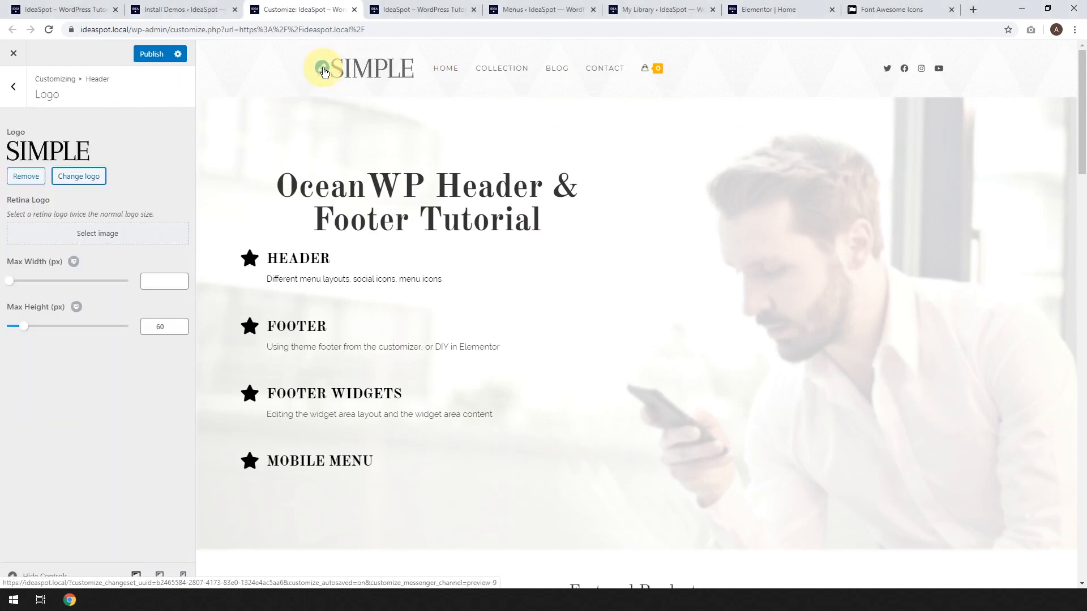
{"action": "left_click", "coordinate": [86, 177]}
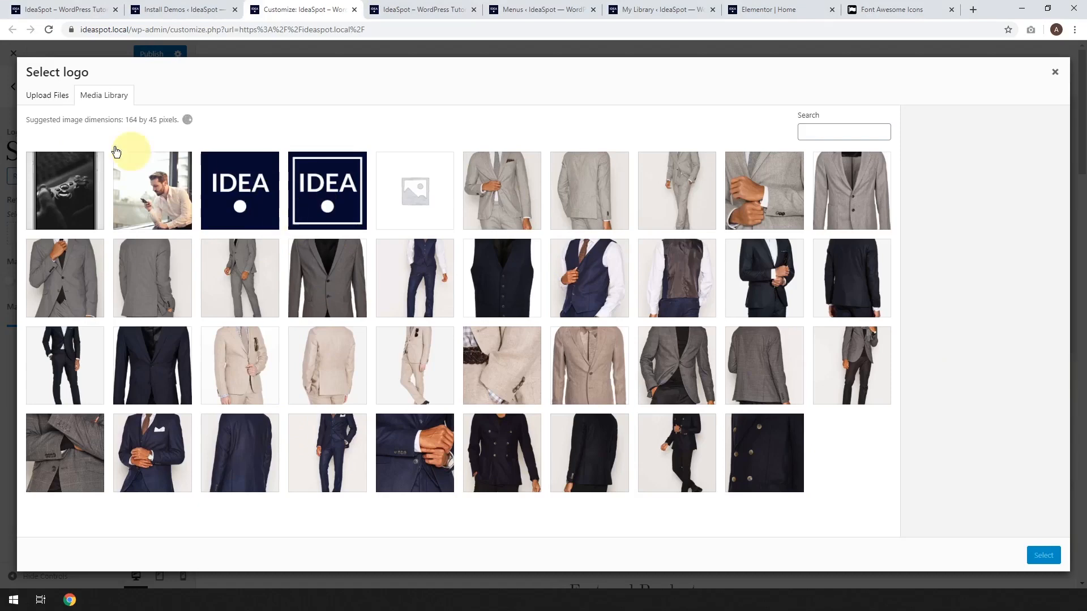
{"action": "left_click", "coordinate": [43, 99]}
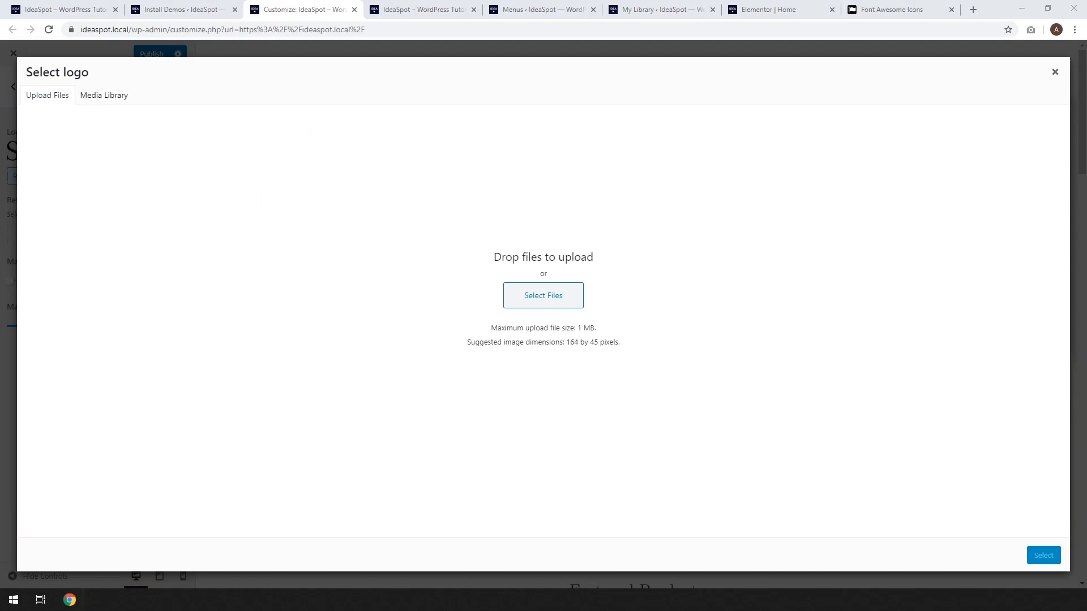
{"action": "left_click_drag", "start_coordinate": [2, 316], "coordinate": [405, 290]}
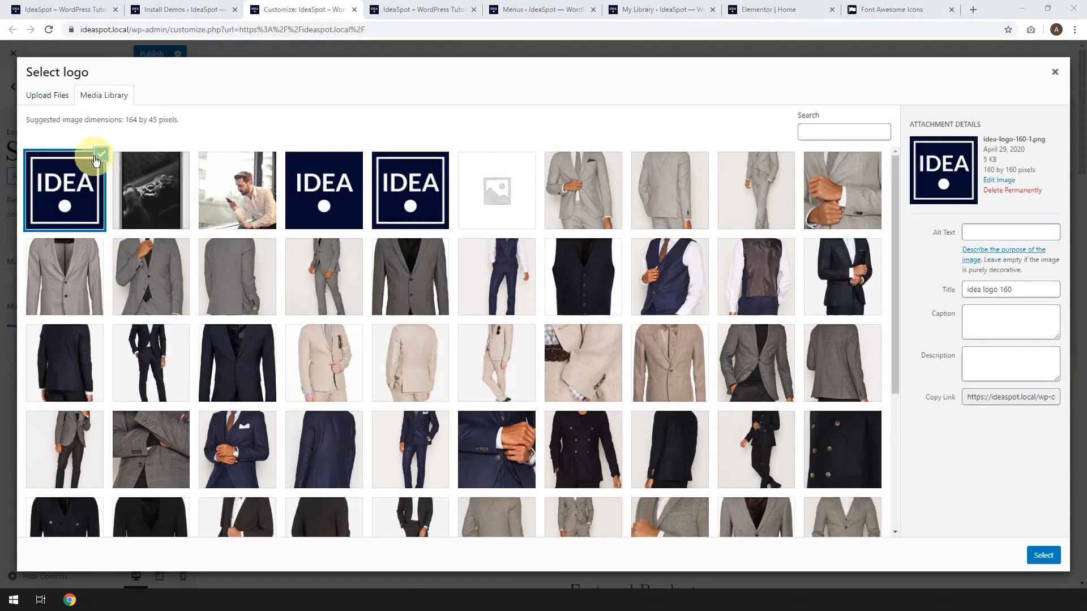
{"action": "left_click", "coordinate": [1045, 556]}
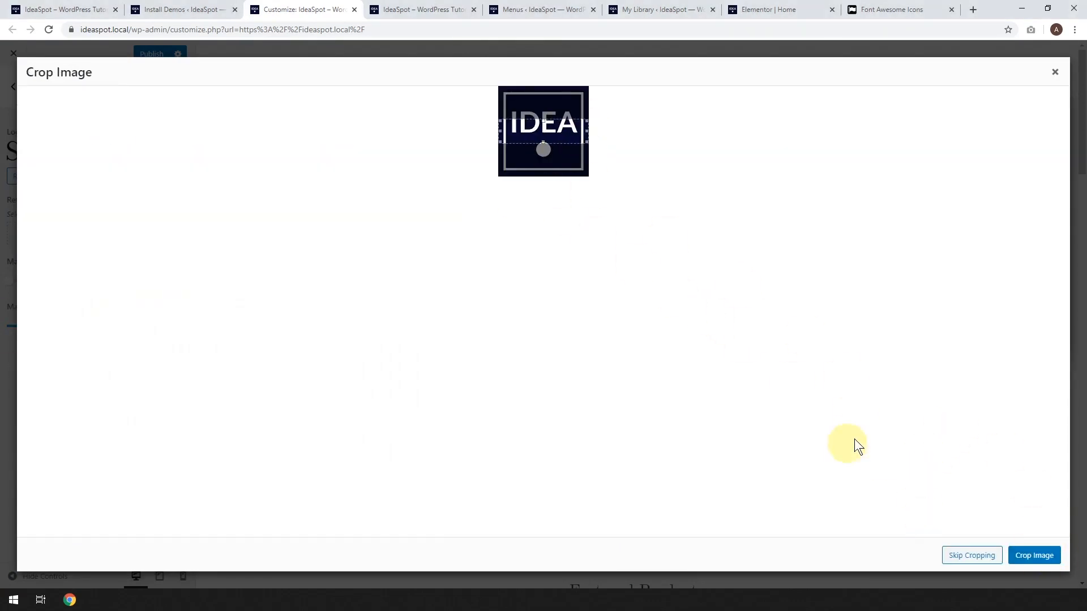
{"action": "left_click", "coordinate": [955, 555]}
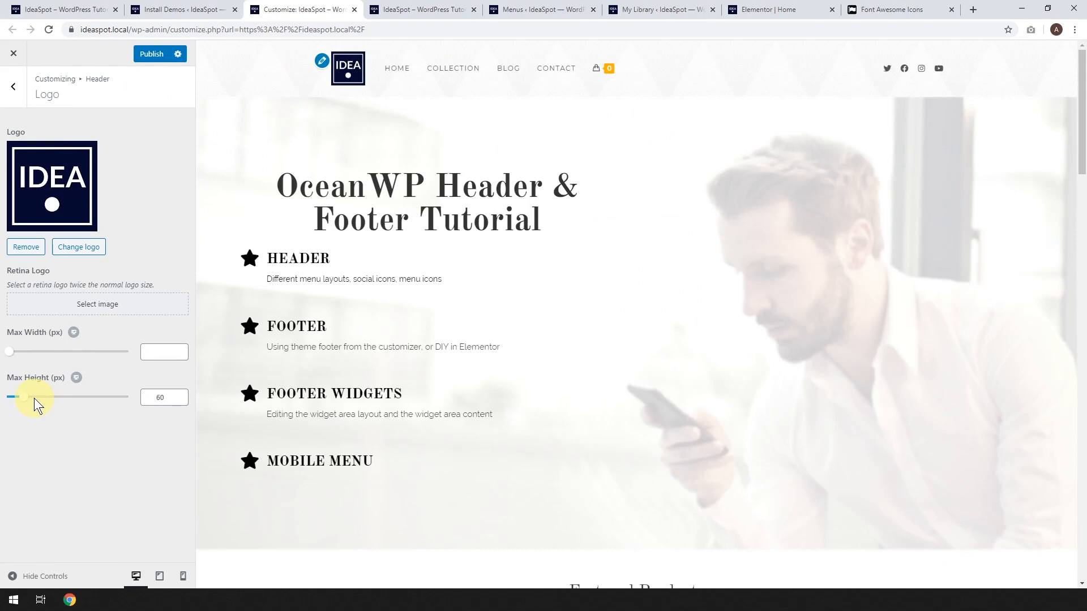
- Set the header logo's maximum height to 60 px and publish the change
{"action": "left_click_drag", "start_coordinate": [34, 399], "coordinate": [29, 403]}
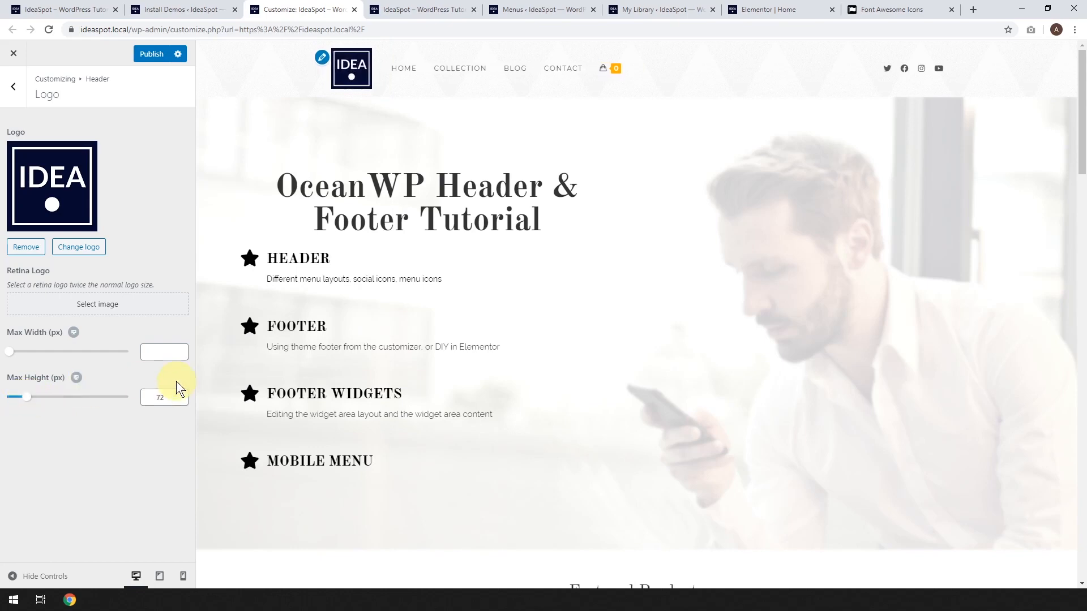
{"action": "double_click", "coordinate": [161, 397]}
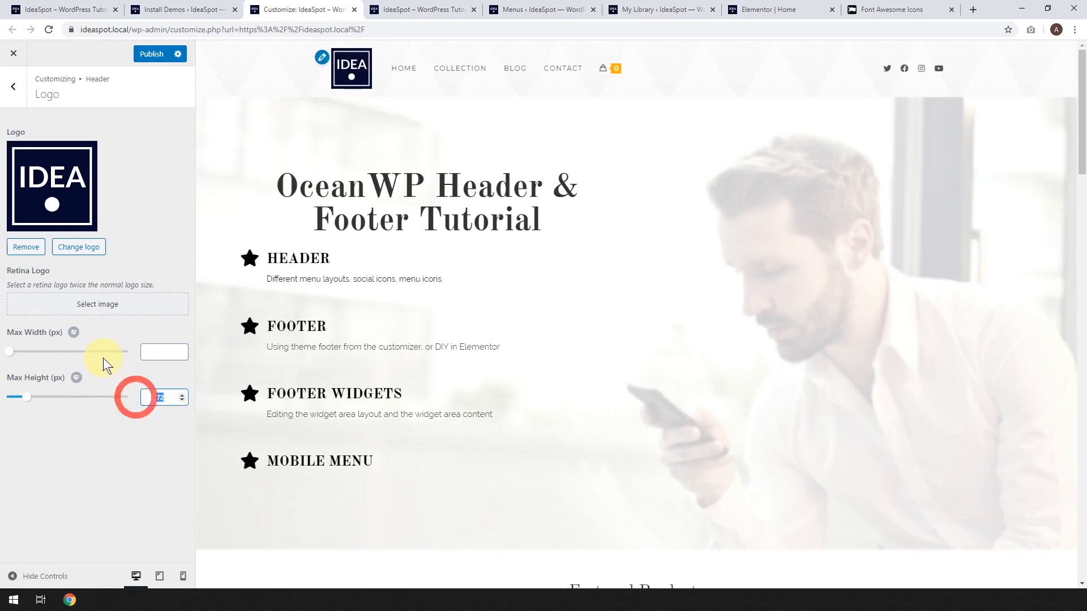
{"action": "type", "text": "60"}
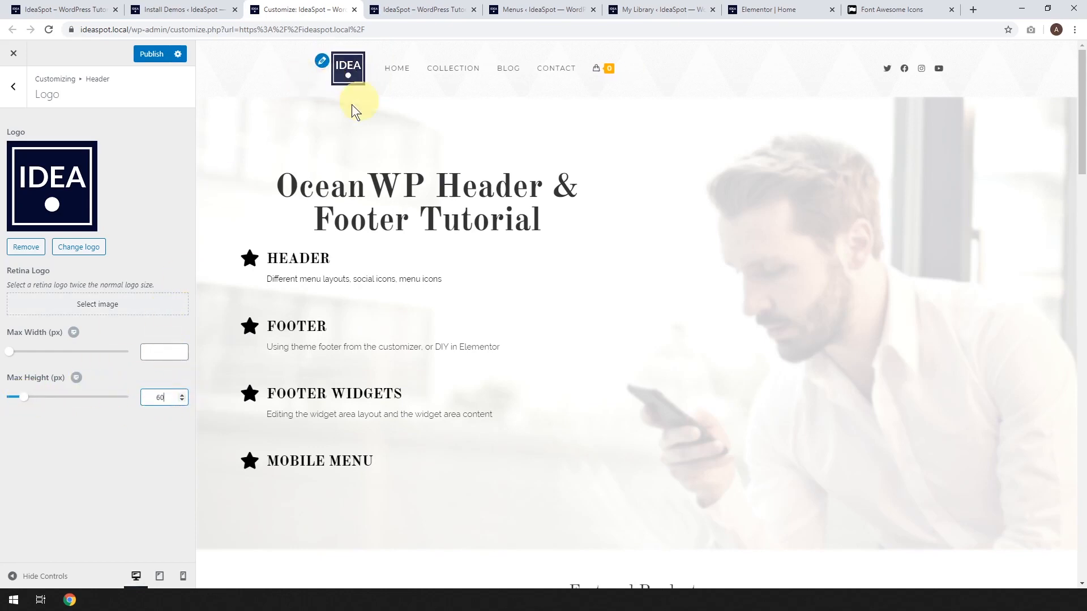
{"action": "left_click", "coordinate": [138, 55]}
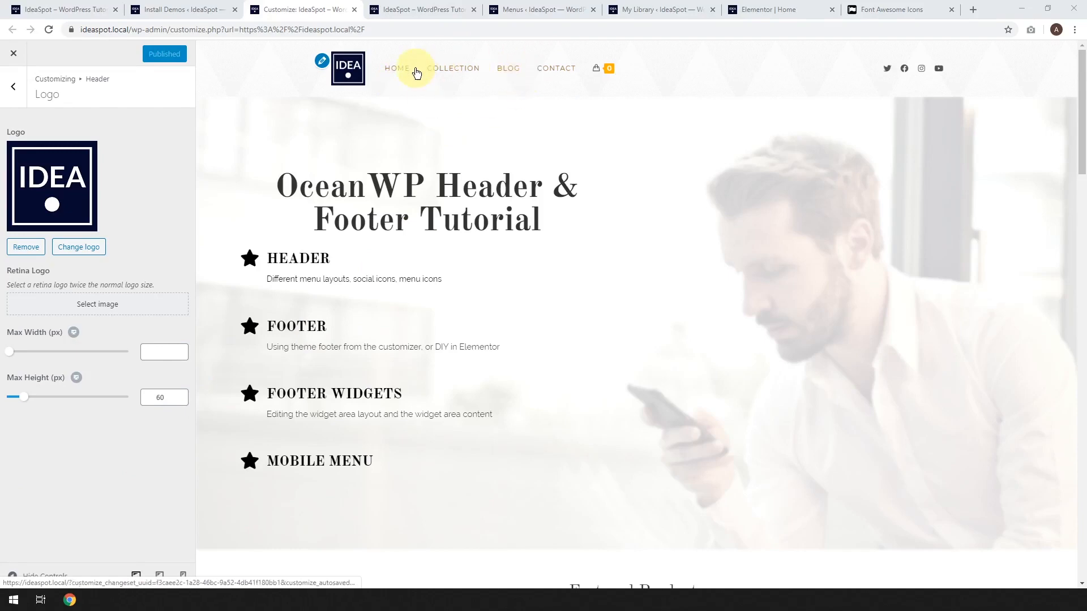
- Examine the items of the Main Menu and which menu is assigned to each of the theme's menu locations
{"action": "left_click", "coordinate": [18, 95]}
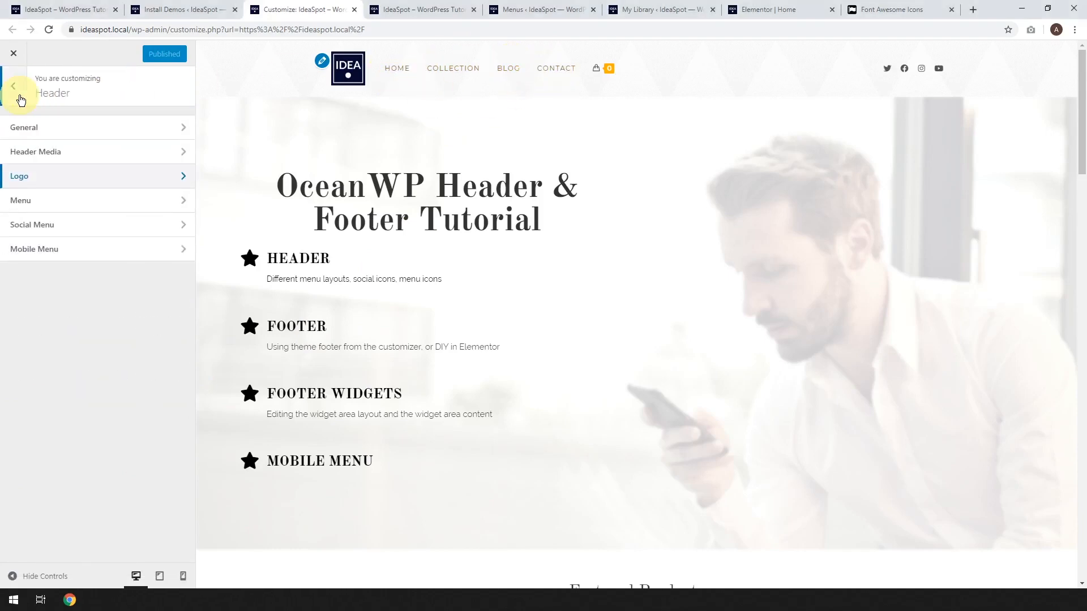
{"action": "left_click", "coordinate": [19, 95]}
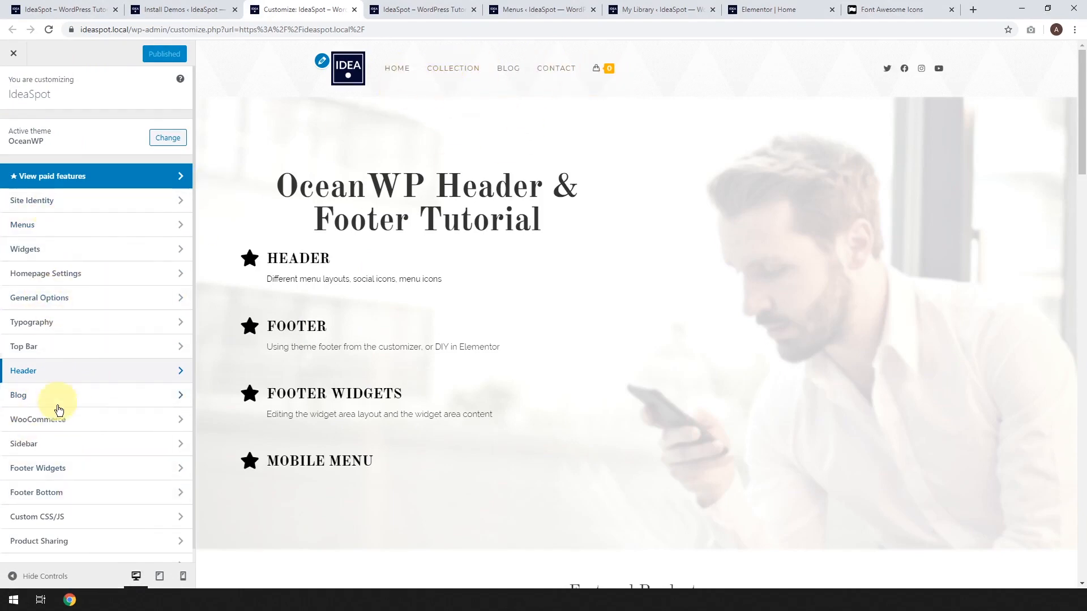
{"action": "left_click", "coordinate": [39, 227]}
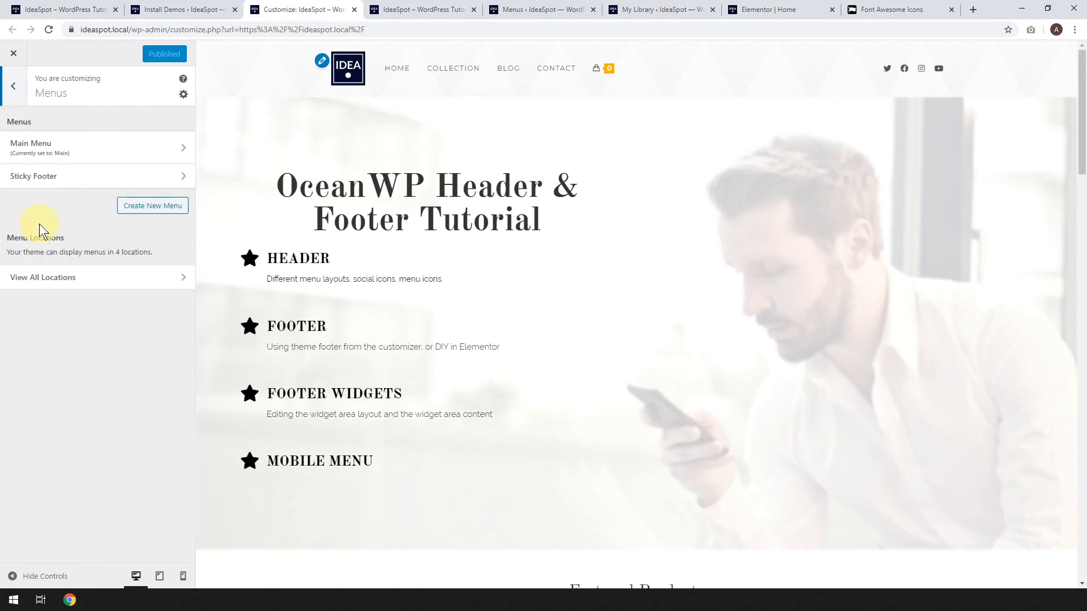
{"action": "left_click", "coordinate": [106, 155]}
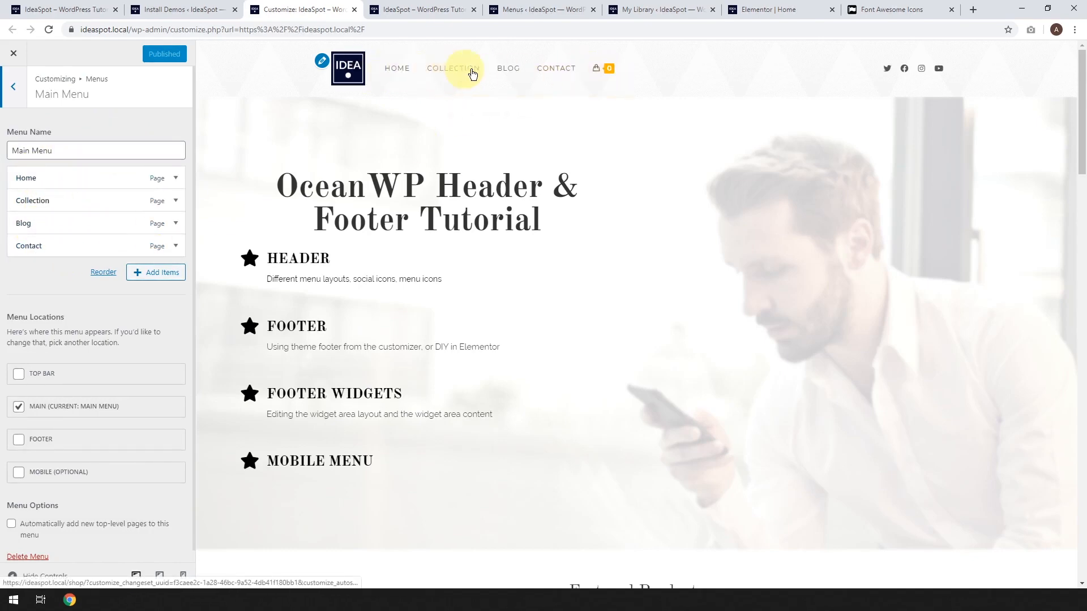
{"action": "mouse_move", "coordinate": [585, 73]}
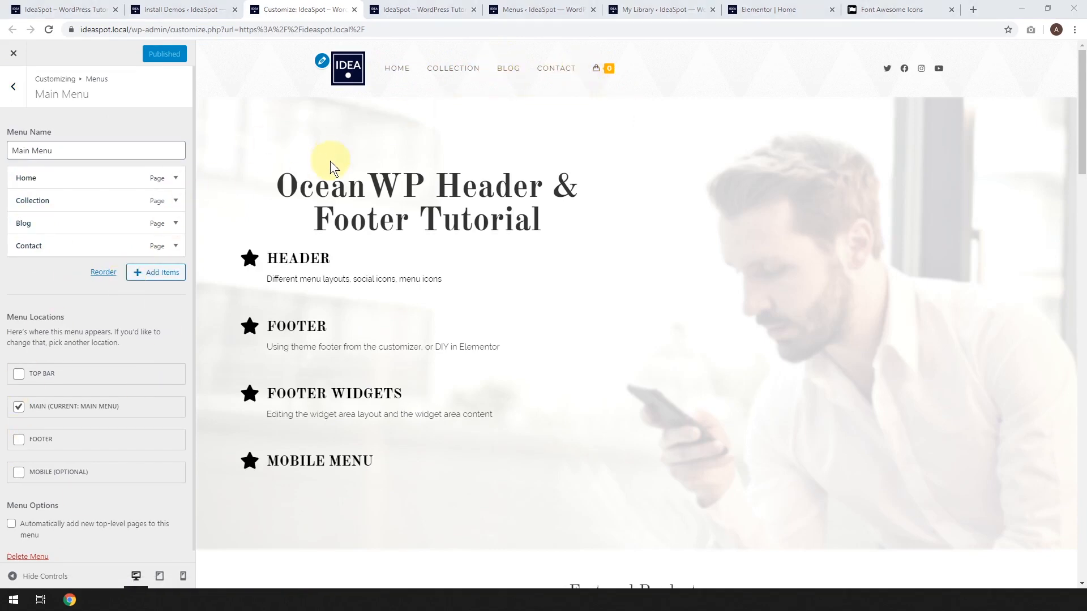
{"action": "left_click", "coordinate": [16, 89]}
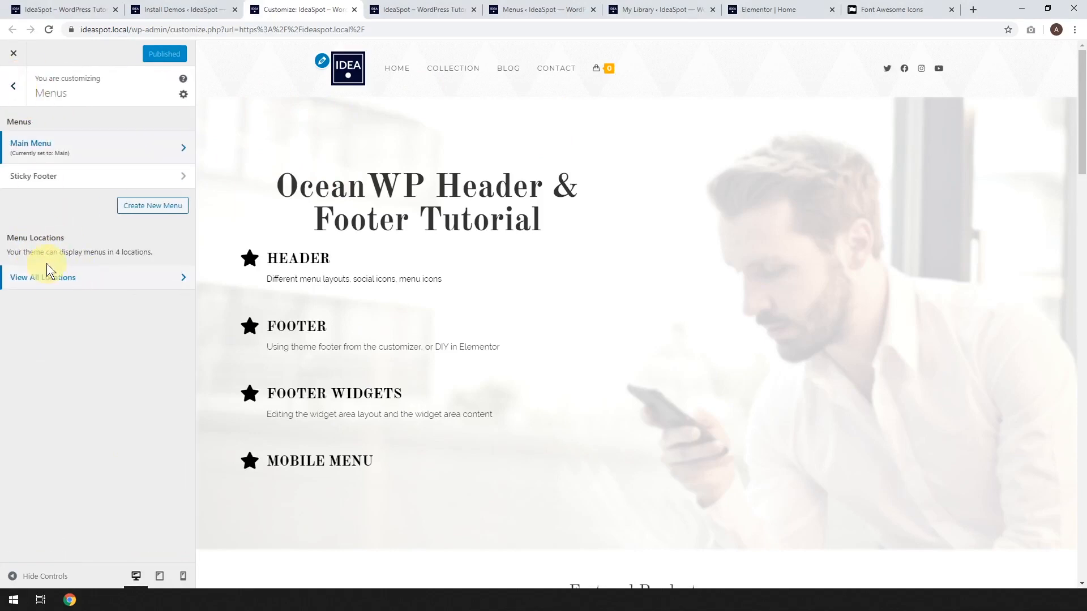
{"action": "left_click", "coordinate": [66, 283]}
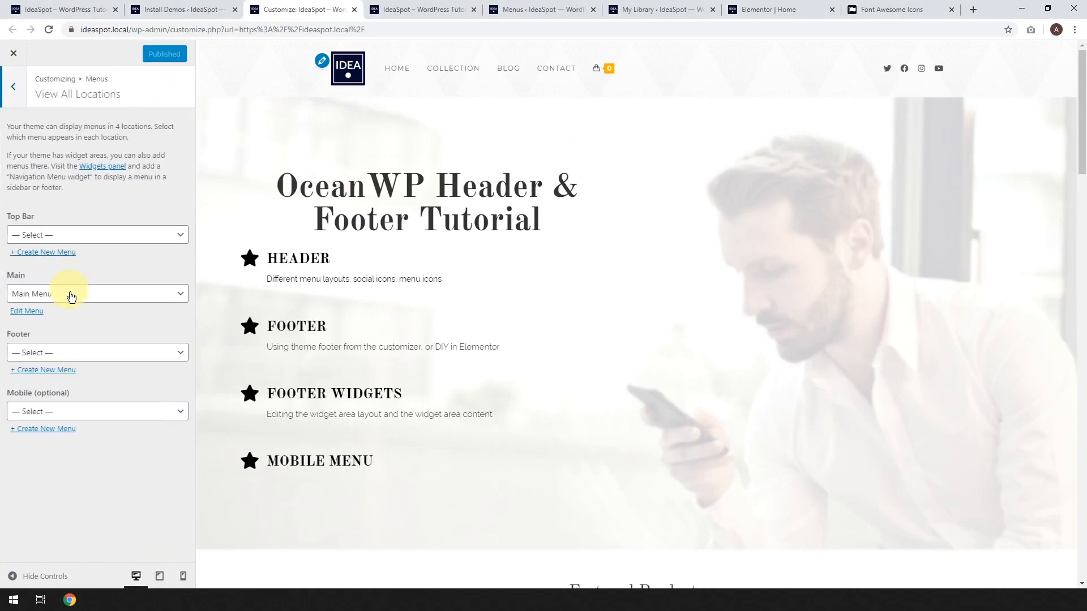
{"action": "left_click", "coordinate": [30, 299]}
{"action": "left_click", "coordinate": [39, 320]}
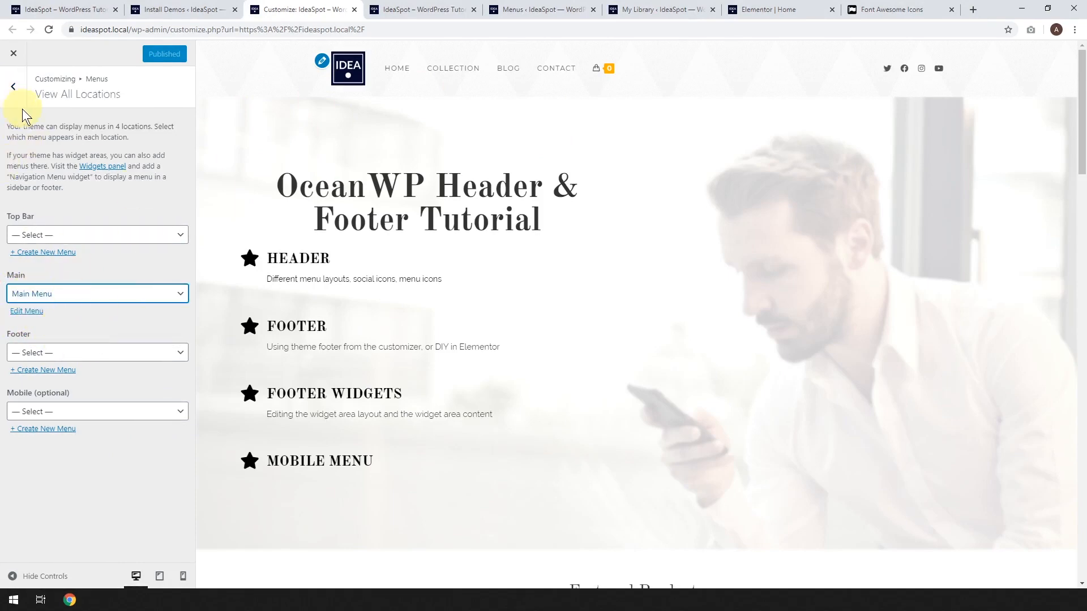
{"action": "left_click", "coordinate": [13, 86]}
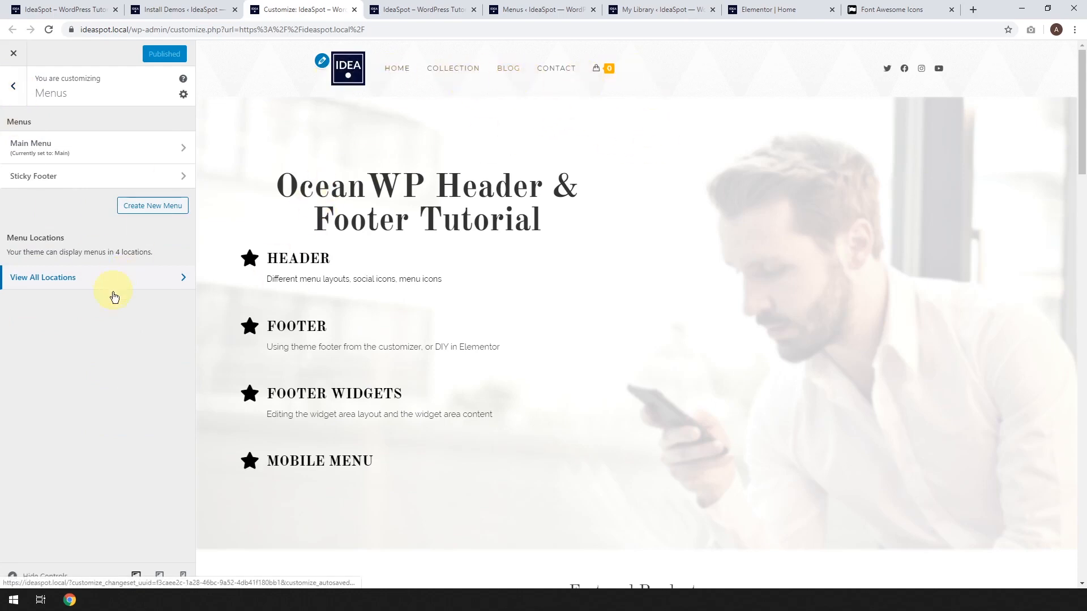
- Add the My Account page to the Main Menu
{"action": "left_click", "coordinate": [38, 146]}
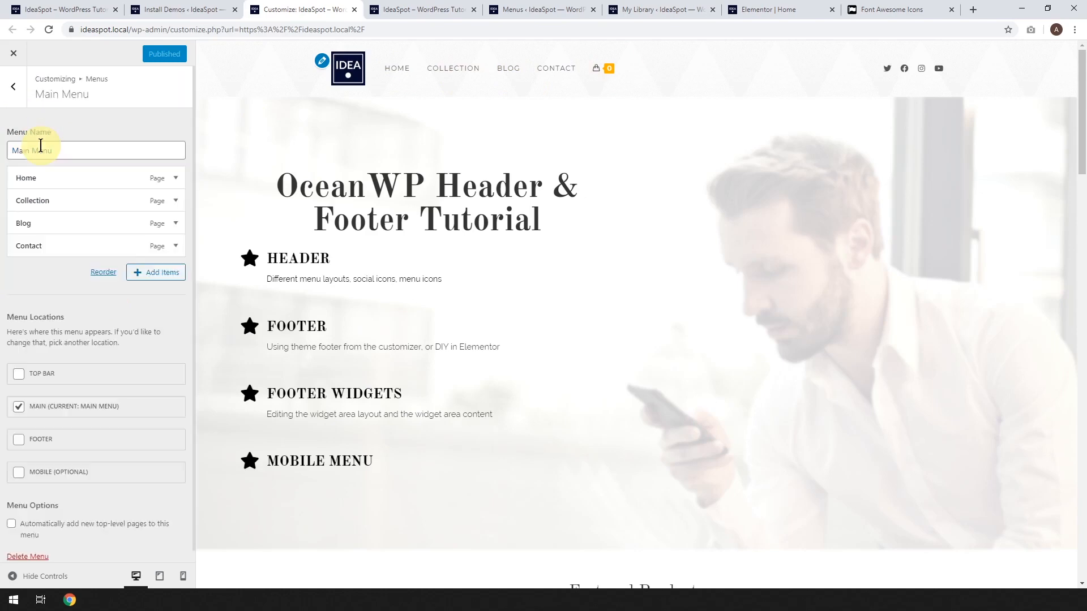
{"action": "left_click", "coordinate": [146, 283]}
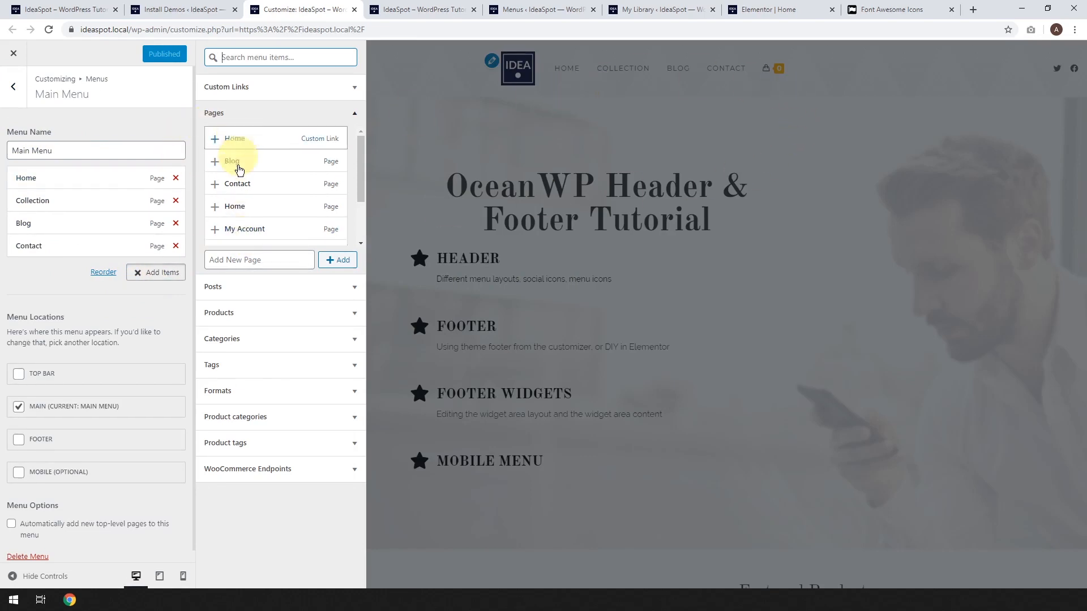
{"action": "scroll", "coordinate": [272, 193], "scroll_direction": "down", "scroll_amount": 1}
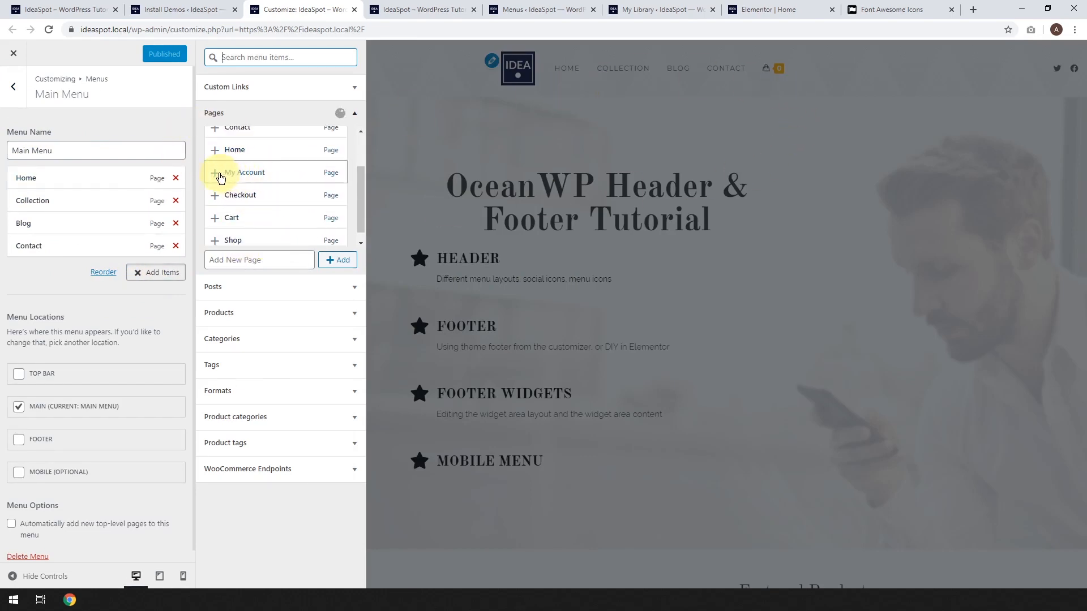
{"action": "left_click", "coordinate": [214, 173]}
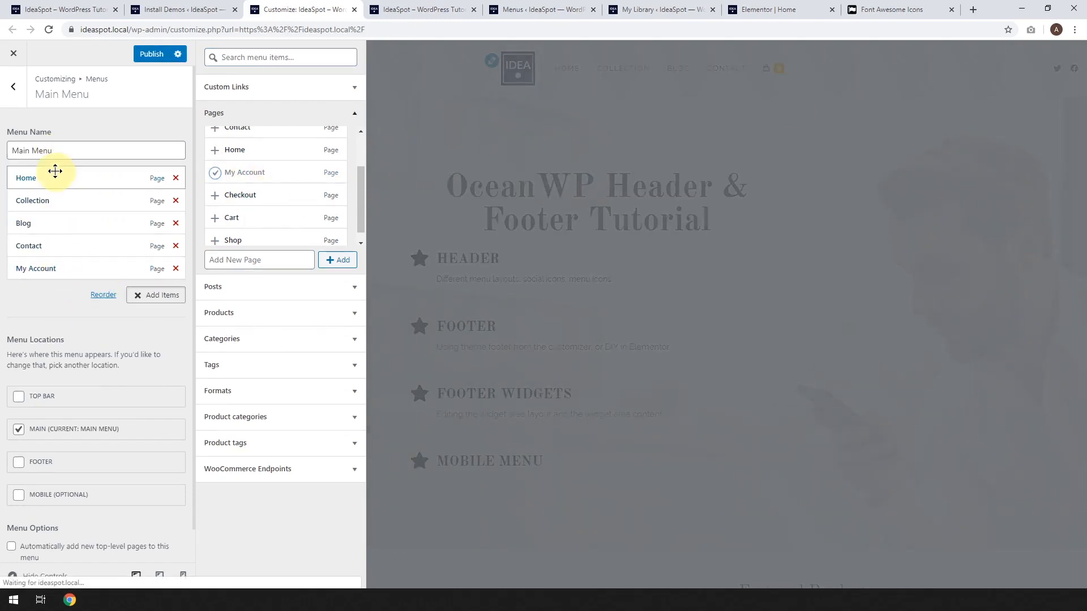
- Try moving My Account above Contact in the Main Menu order, and return it below Contact
{"action": "left_click", "coordinate": [102, 295]}
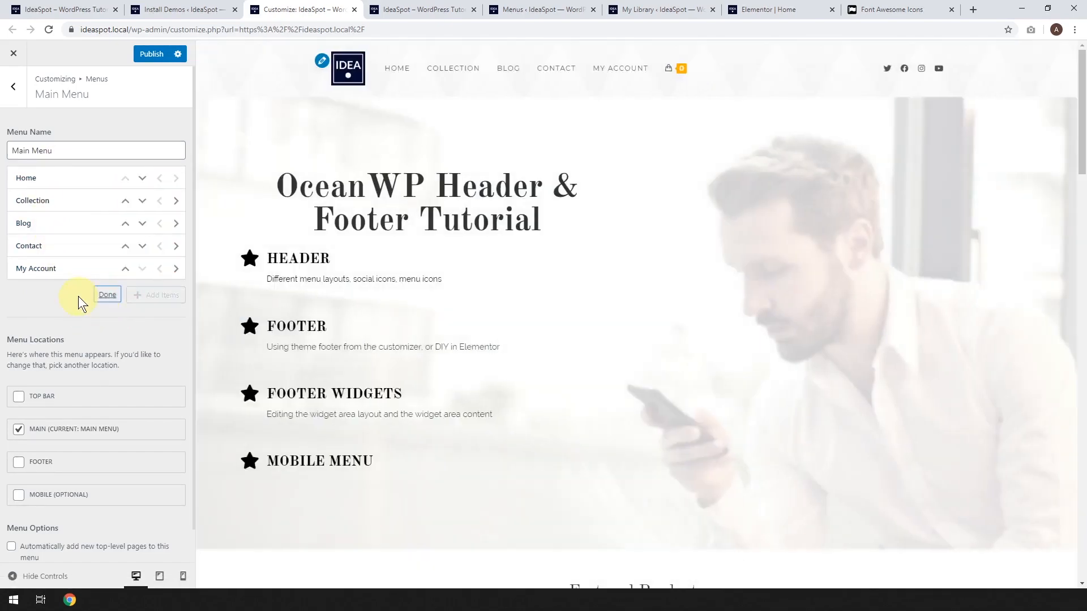
{"action": "left_click", "coordinate": [126, 268]}
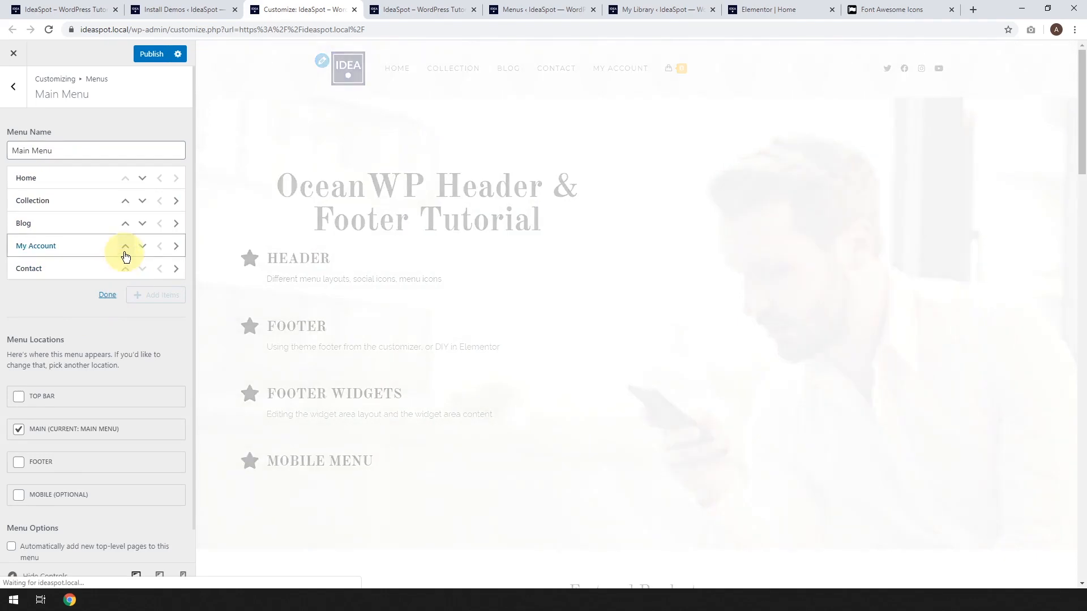
{"action": "left_click", "coordinate": [142, 246]}
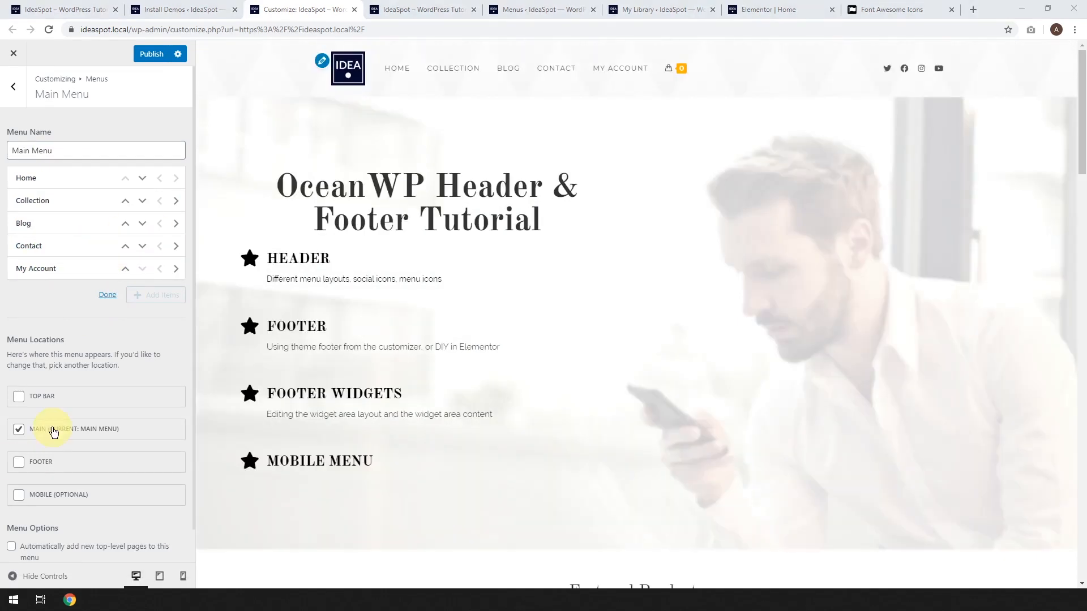
{"action": "left_click", "coordinate": [108, 296]}
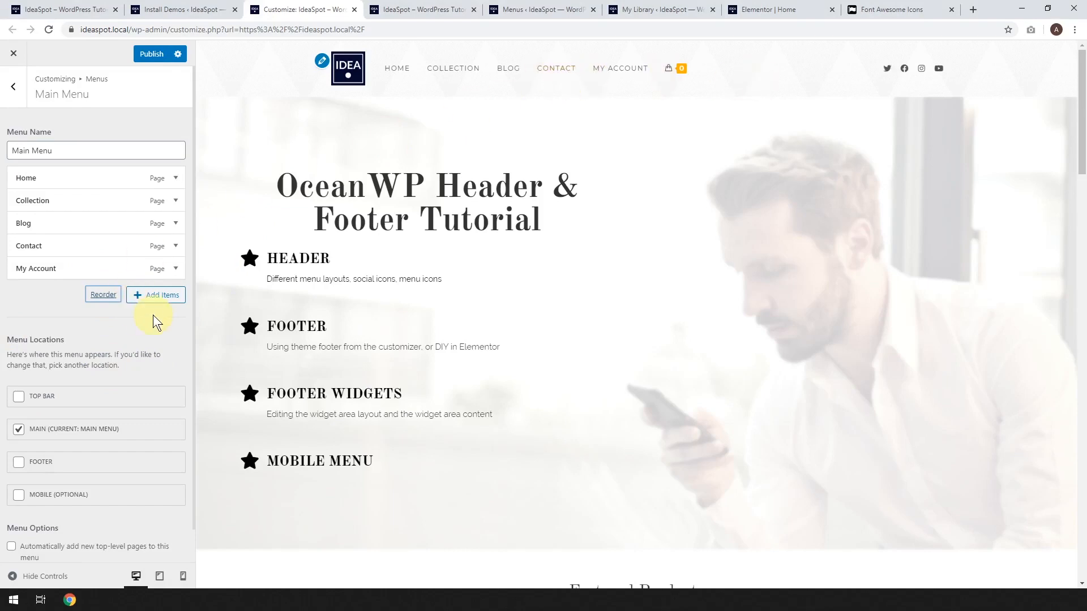
- Remove the Collection page from the Main Menu and return to the main customizer sections
{"action": "left_click", "coordinate": [154, 296]}
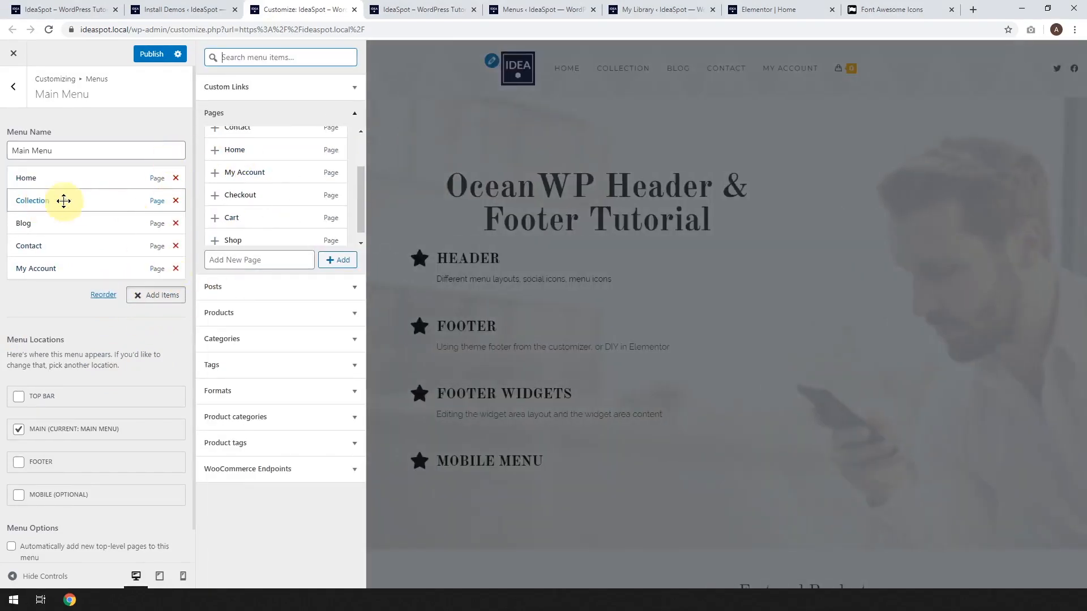
{"action": "left_click", "coordinate": [176, 201]}
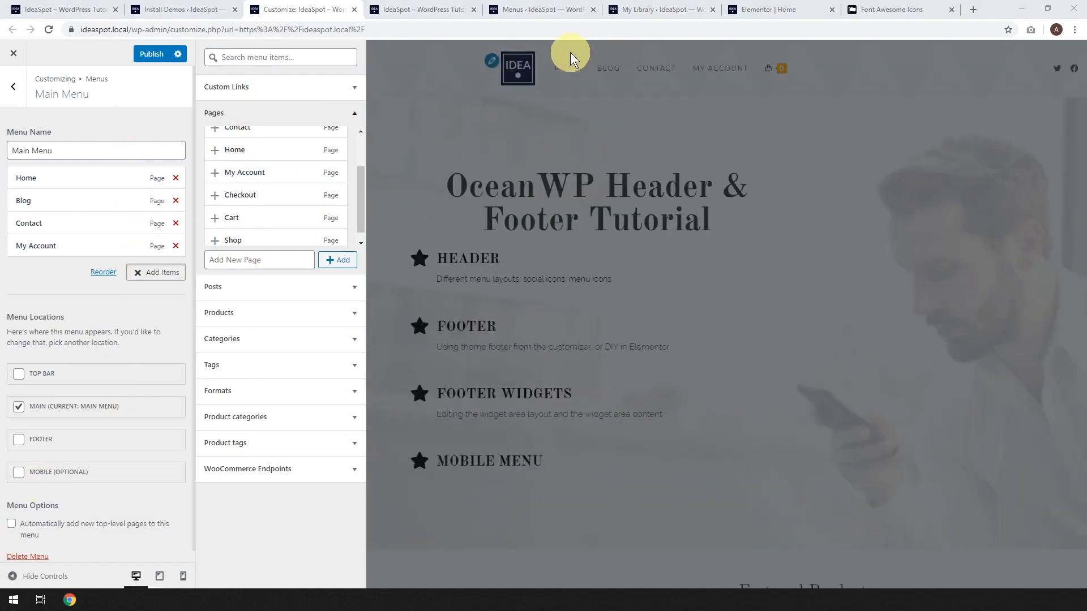
{"action": "left_click", "coordinate": [16, 91]}
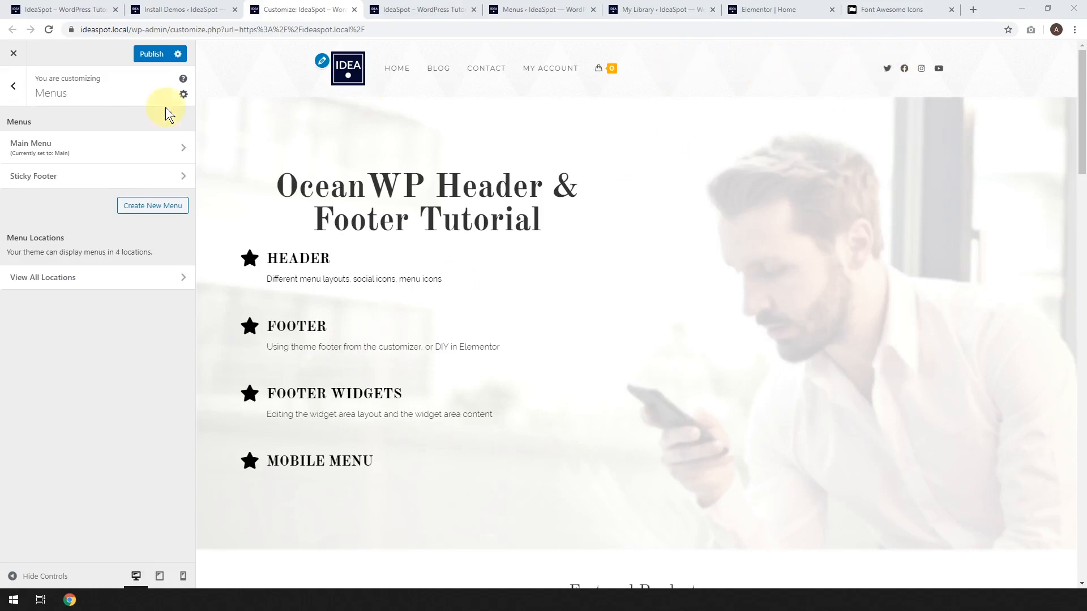
{"action": "left_click", "coordinate": [13, 87]}
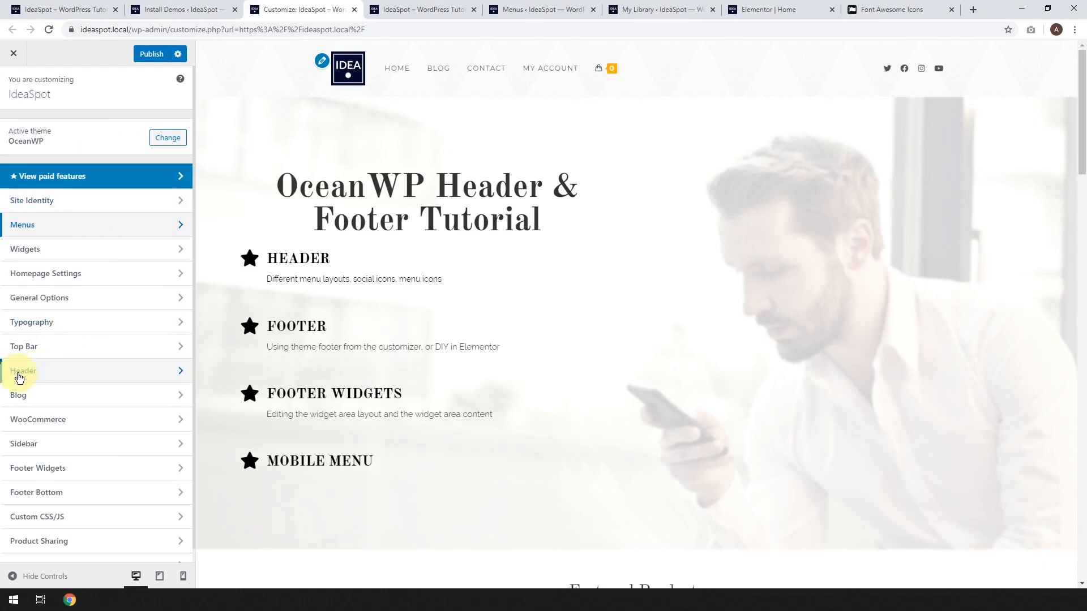
- Hide the current header image in the Header Media settings and publish the change
{"action": "left_click", "coordinate": [55, 372]}
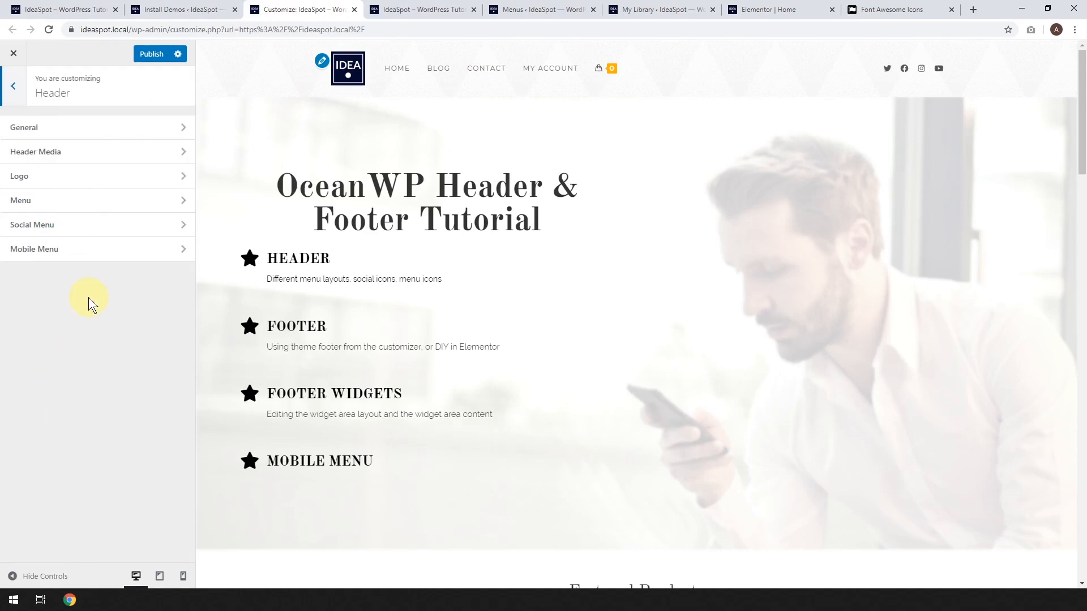
{"action": "left_click", "coordinate": [80, 151]}
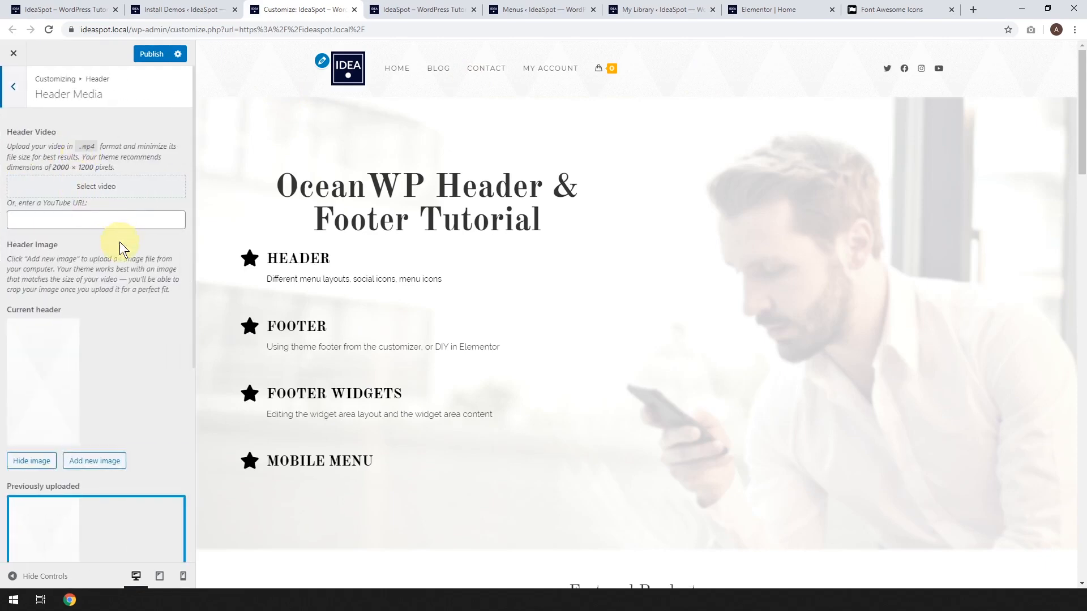
{"action": "left_click", "coordinate": [29, 461]}
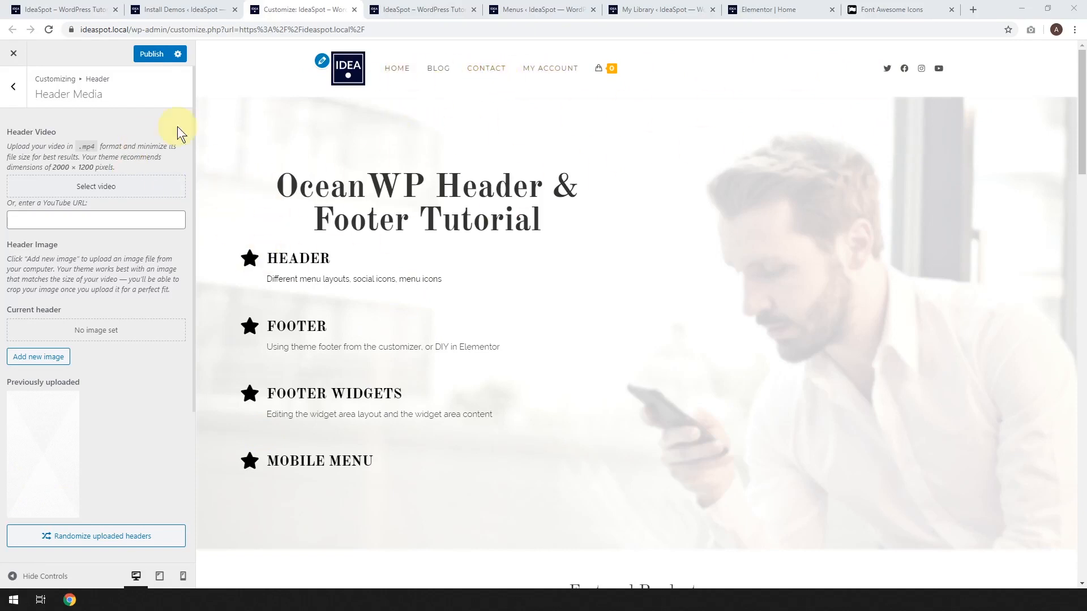
{"action": "left_click", "coordinate": [154, 55]}
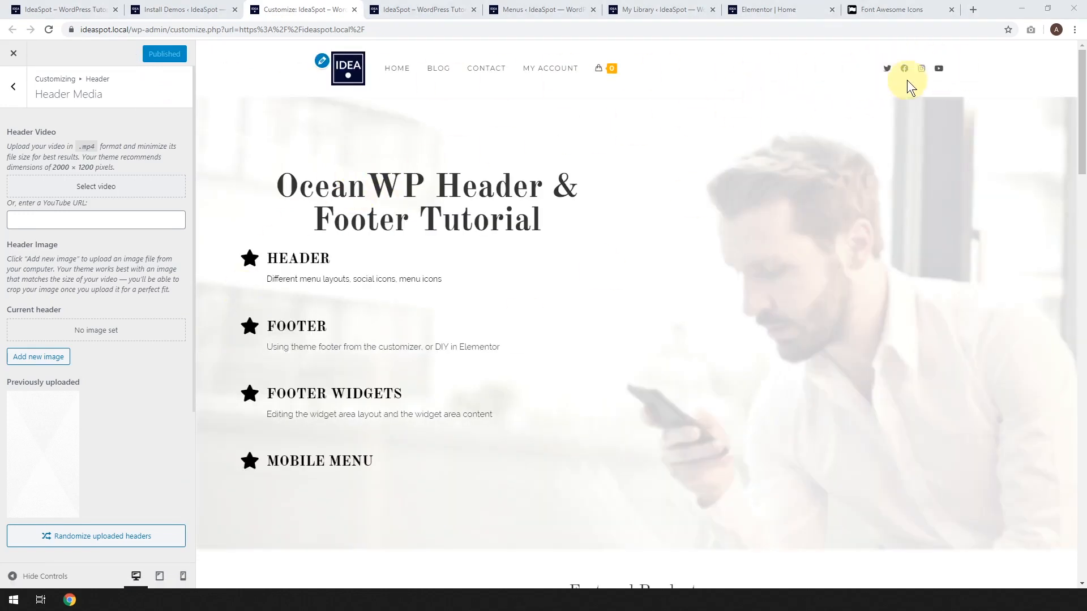
{"action": "left_click", "coordinate": [23, 90]}
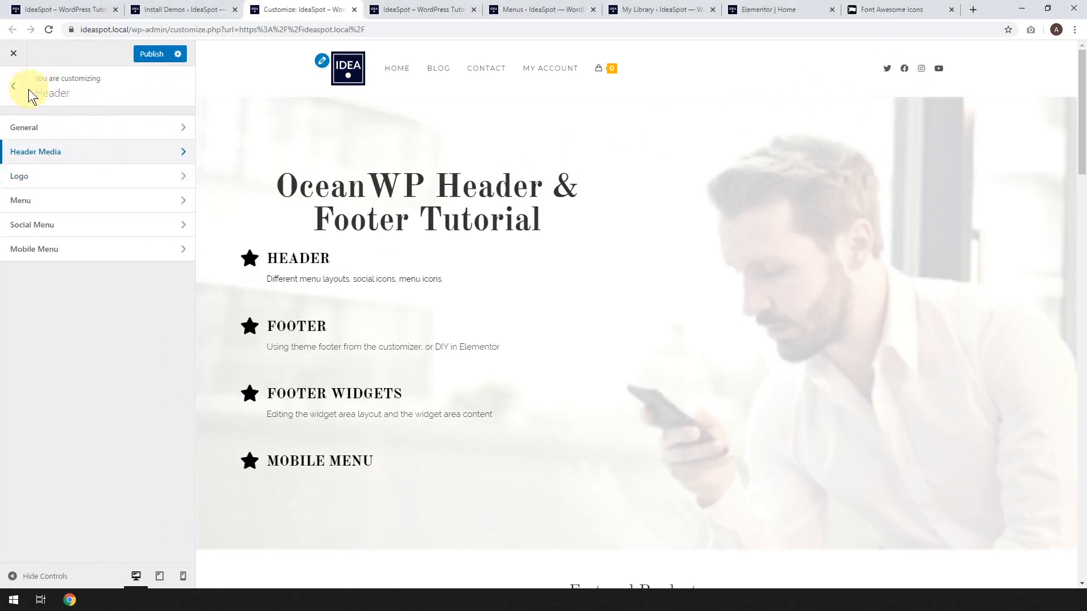
{"action": "left_click", "coordinate": [18, 88]}
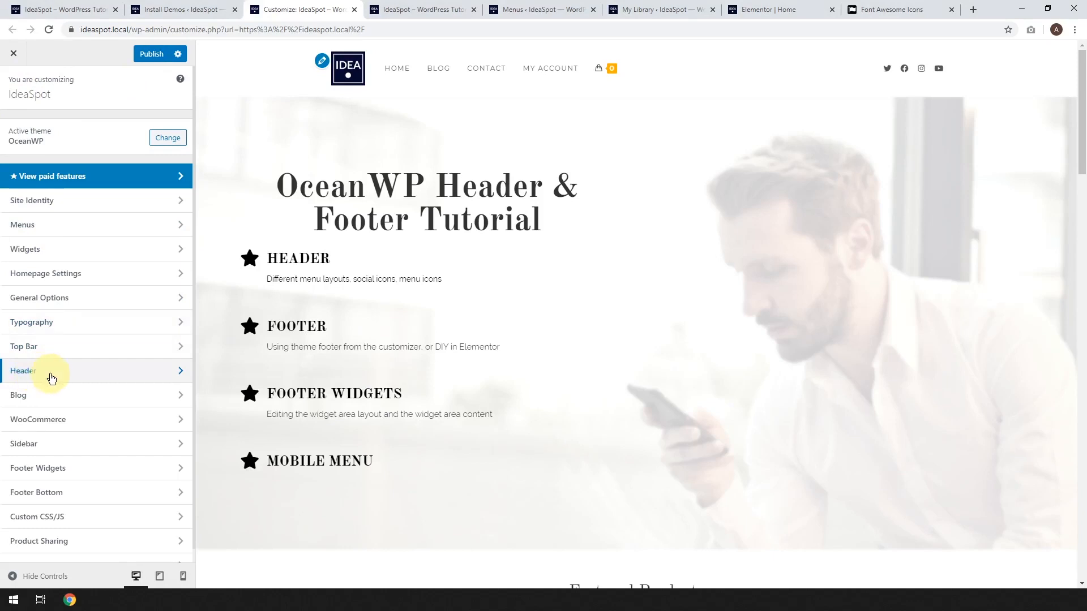
{"action": "left_click", "coordinate": [52, 378]}
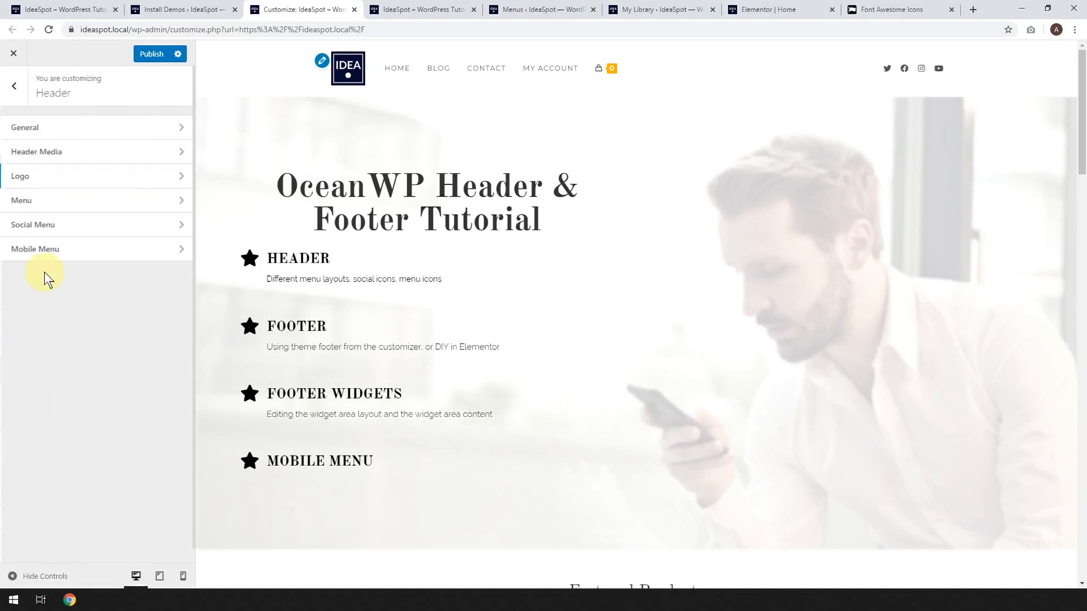
{"action": "left_click", "coordinate": [62, 233]}
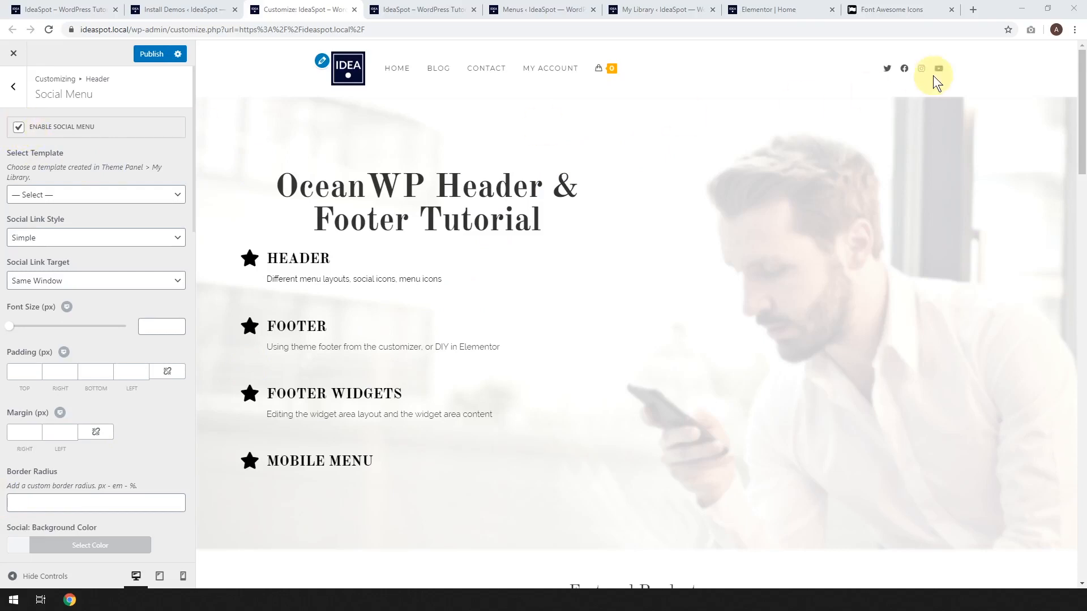
{"action": "scroll", "coordinate": [108, 237], "scroll_direction": "down", "scroll_amount": 5}
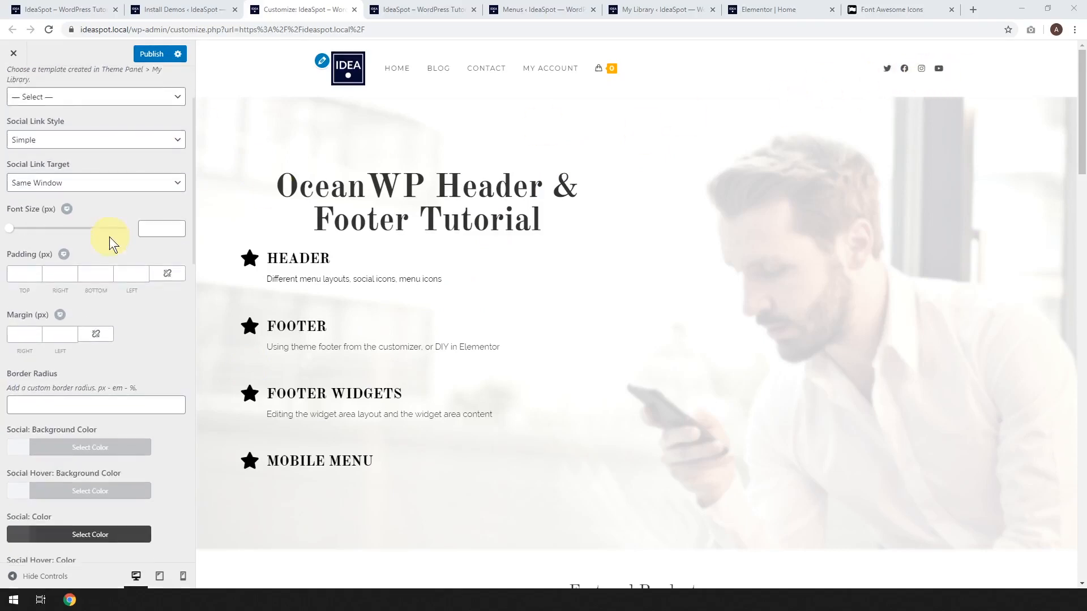
{"action": "scroll", "coordinate": [107, 237], "scroll_direction": "down", "scroll_amount": 5}
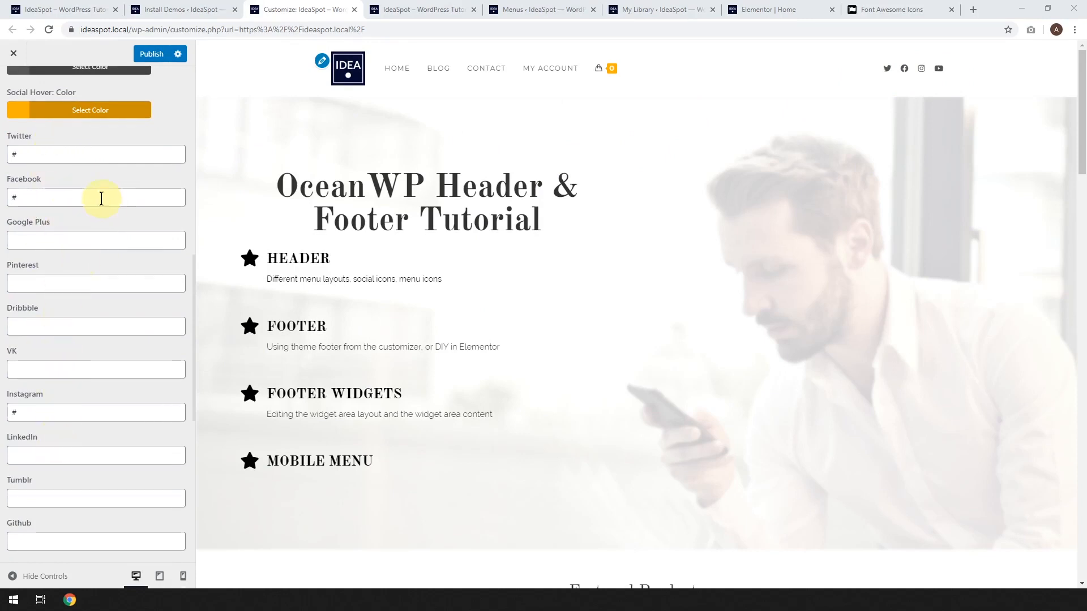
{"action": "double_click", "coordinate": [47, 197]}
{"action": "type", "text": "http://facebook.com/ideaspot.au"}
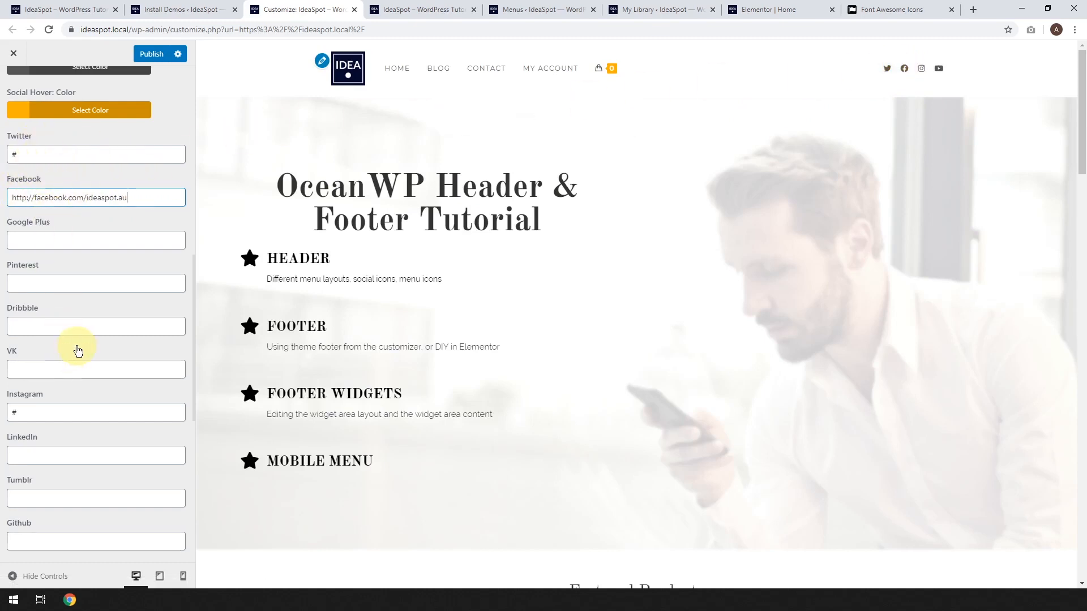
- Clear the Twitter link in the Social Menu settings and publish the social menu changes
{"action": "left_click", "coordinate": [48, 155]}
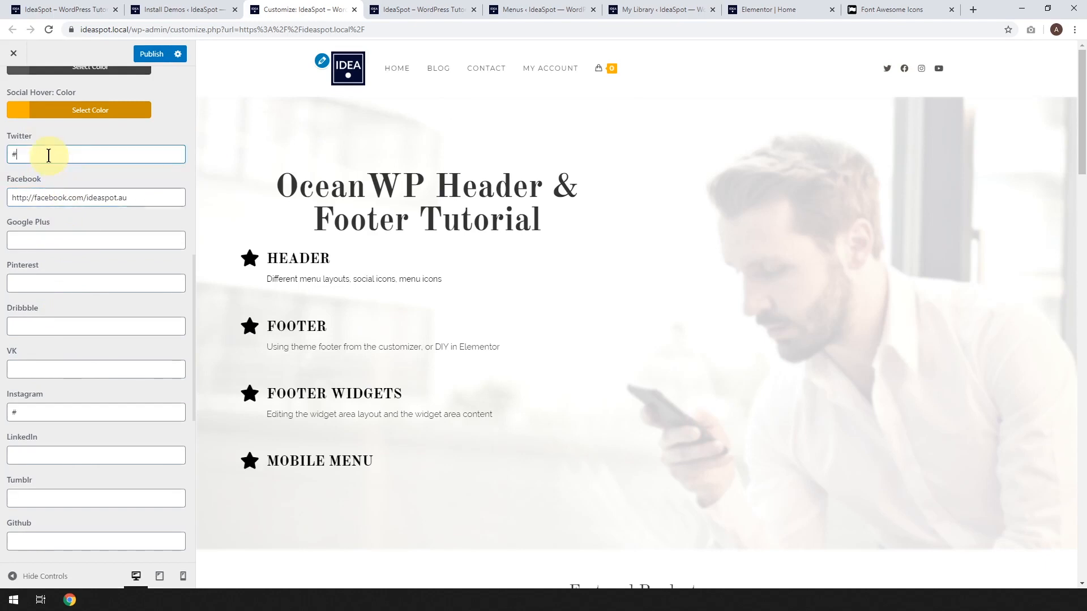
{"action": "key", "text": "BackSpace"}
{"action": "left_click", "coordinate": [156, 55]}
{"action": "scroll", "coordinate": [86, 356], "scroll_direction": "down", "scroll_amount": 2}
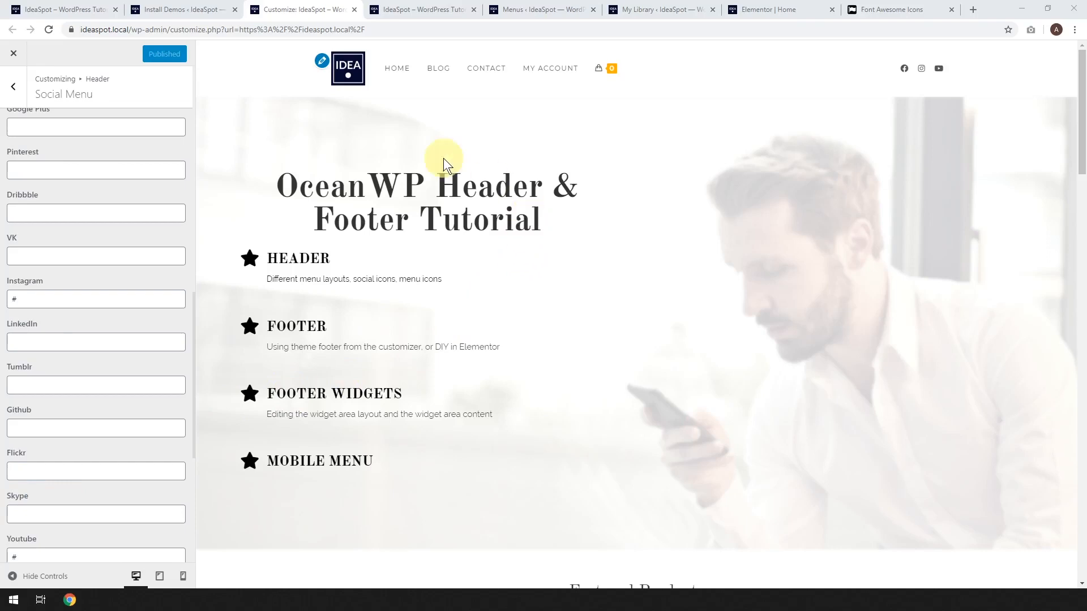
- Open WooCommerce's Menu Cart settings and change the cart icon to the shopping basket
{"action": "mouse_move", "coordinate": [609, 66]}
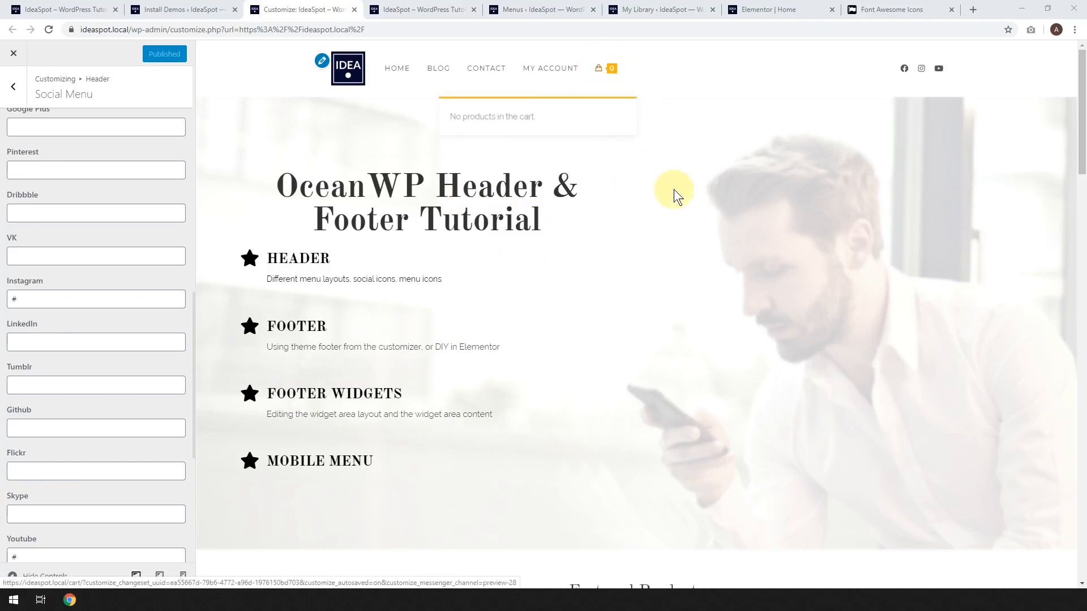
{"action": "scroll", "coordinate": [697, 245], "scroll_direction": "down", "scroll_amount": 7}
{"action": "scroll", "coordinate": [665, 334], "scroll_direction": "up", "scroll_amount": 7}
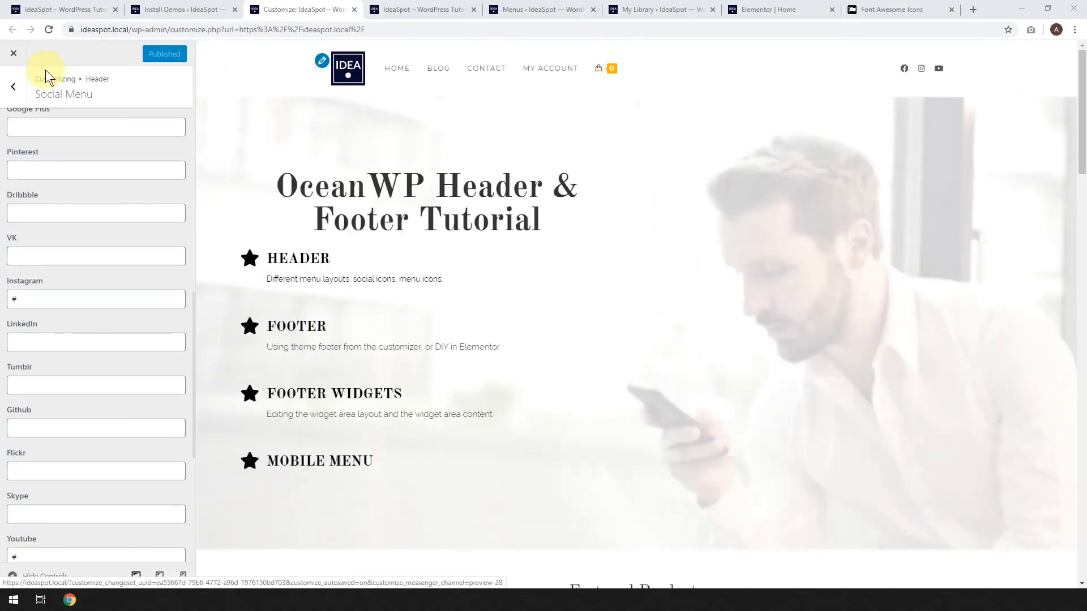
{"action": "left_click", "coordinate": [15, 92]}
{"action": "left_click", "coordinate": [14, 93]}
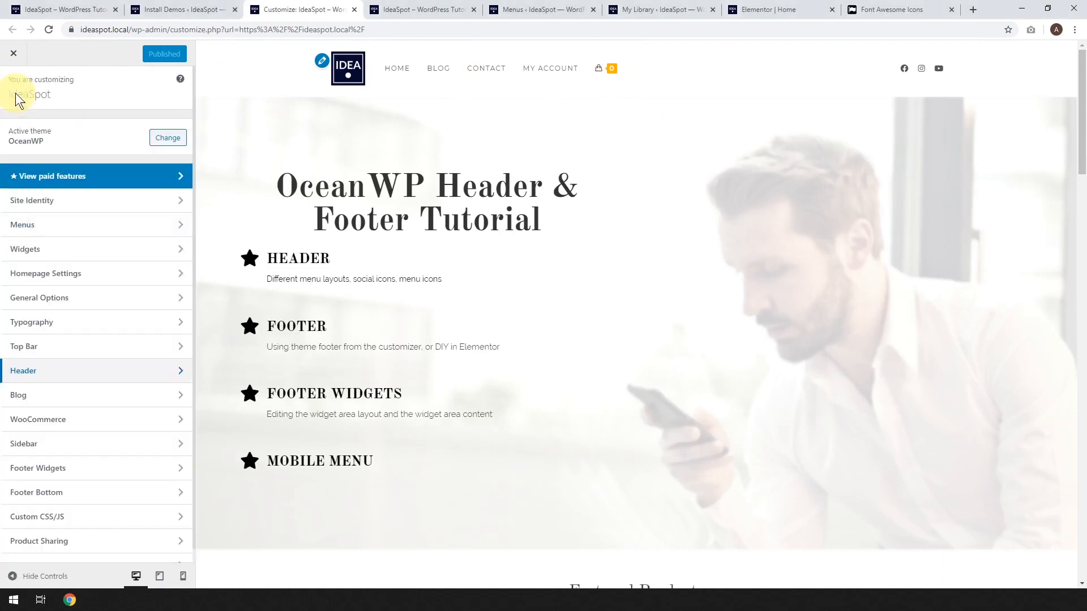
{"action": "left_click", "coordinate": [70, 426]}
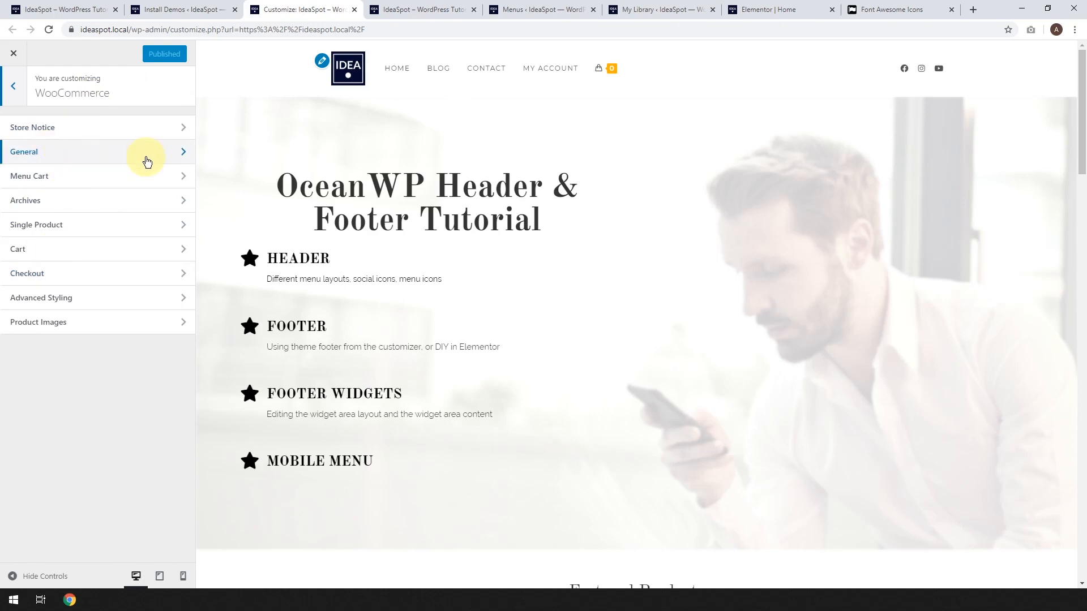
{"action": "left_click", "coordinate": [61, 176]}
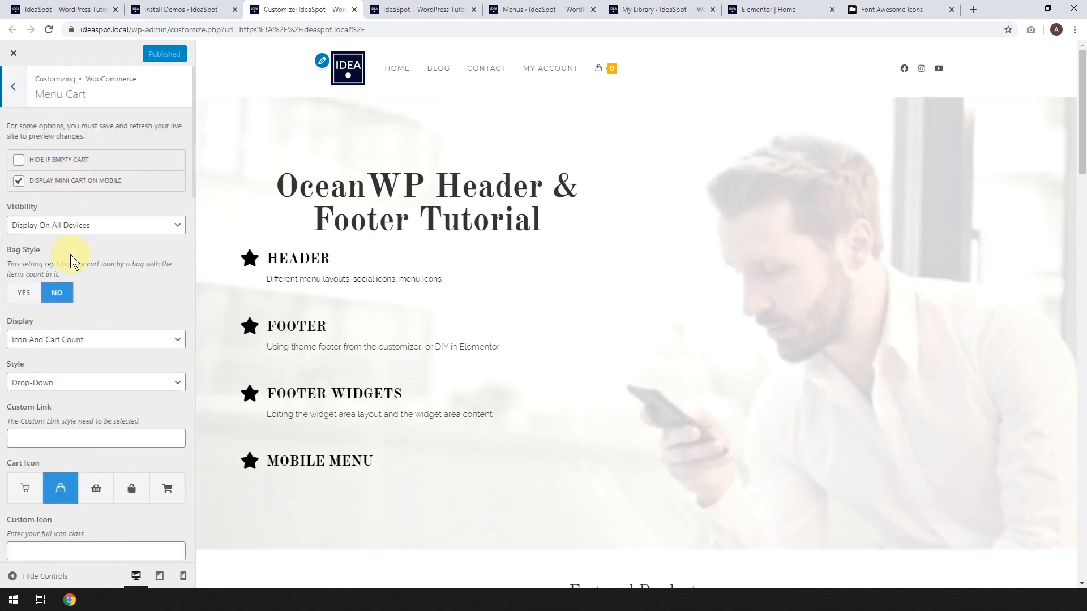
{"action": "left_click", "coordinate": [100, 491]}
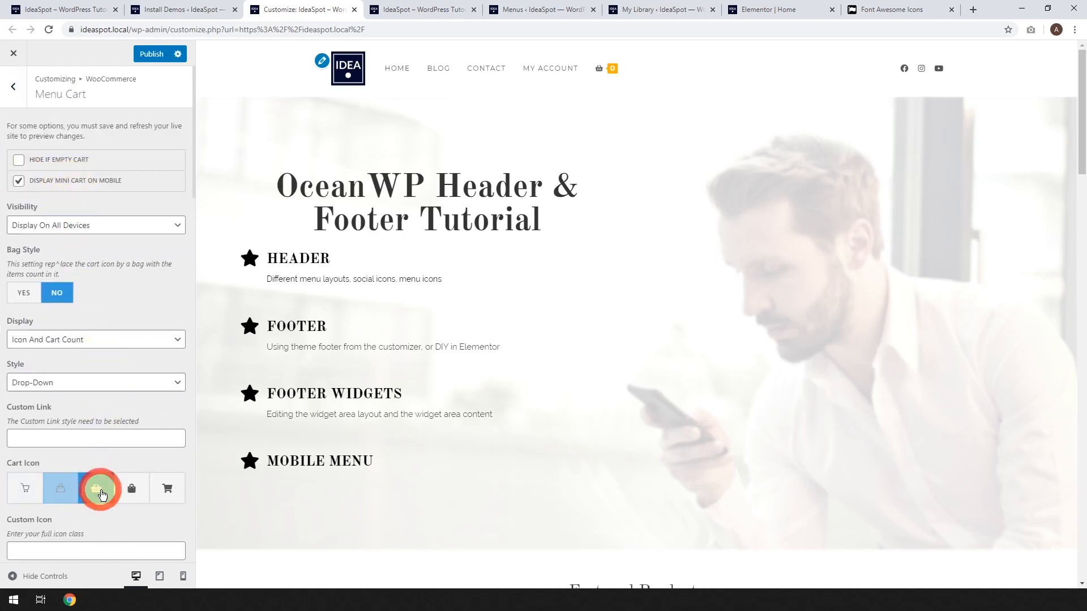
{"action": "mouse_move", "coordinate": [607, 79]}
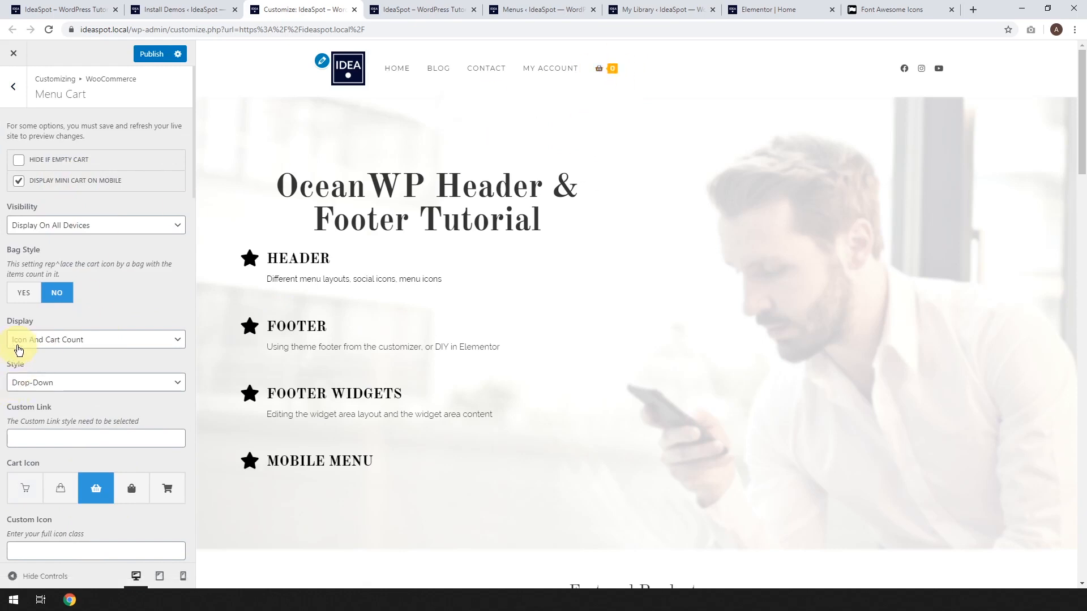
- Examine the Display options available for the menu cart, keeping the current choice
{"action": "left_click", "coordinate": [102, 346]}
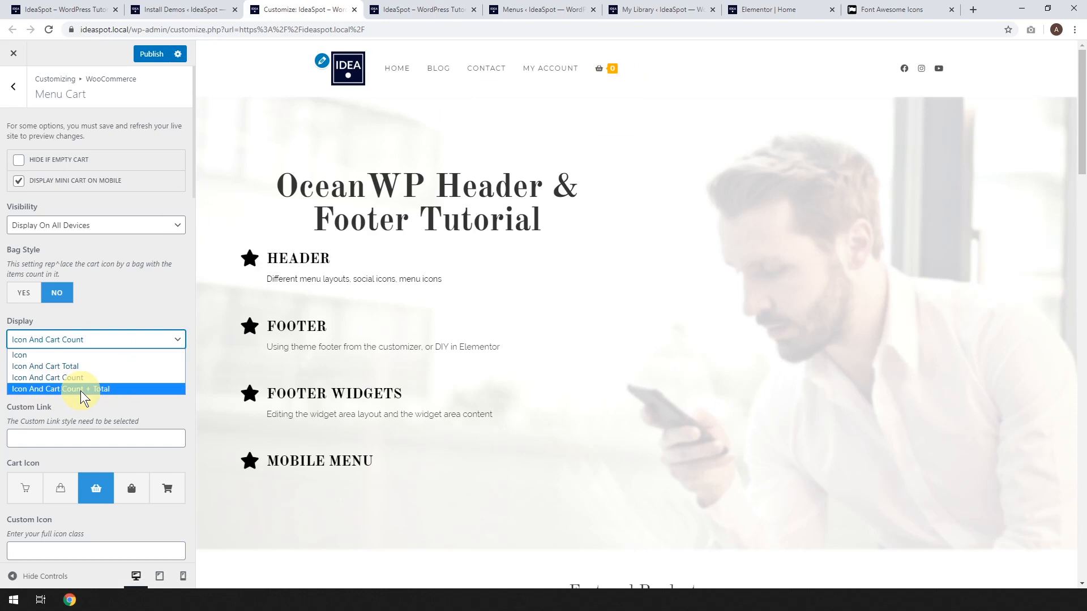
{"action": "left_click", "coordinate": [140, 303]}
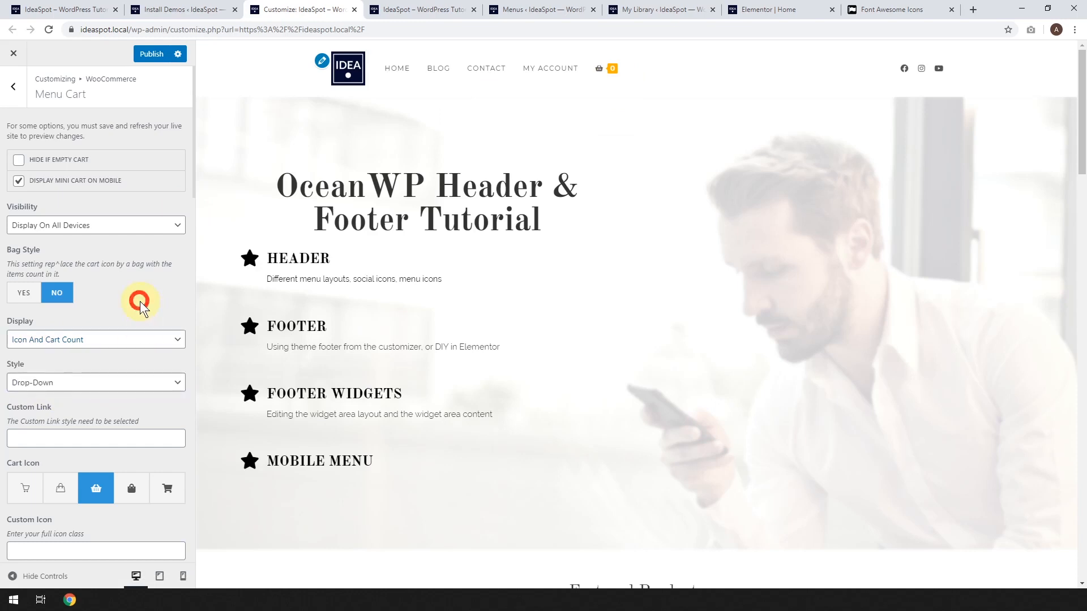
{"action": "mouse_move", "coordinate": [611, 76]}
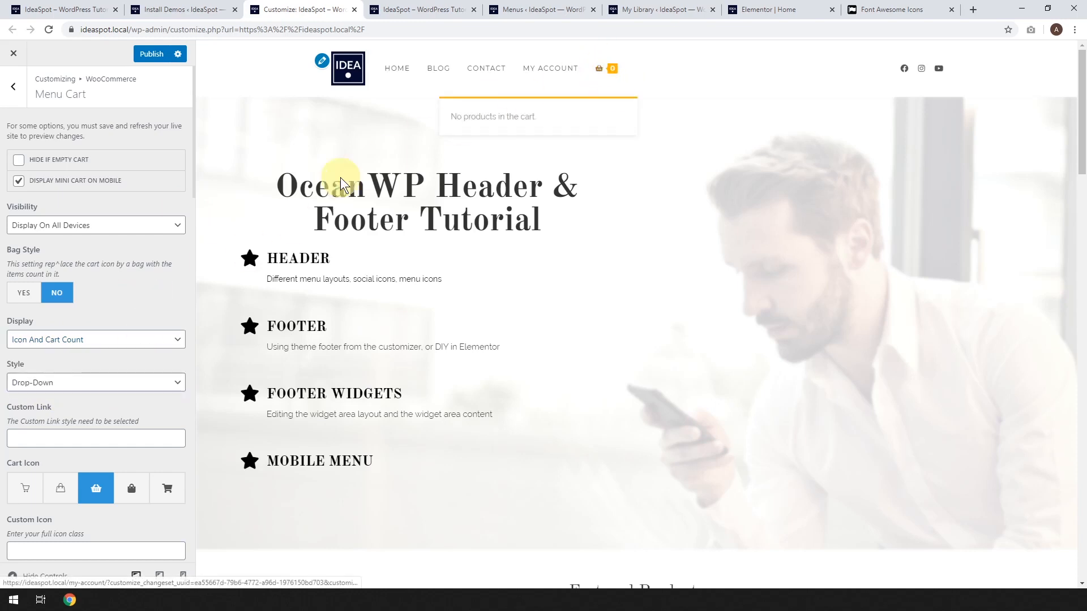
- Compare the solid and outlined bag icons for the menu cart, choose the solid bag, and publish the change
{"action": "left_click", "coordinate": [149, 487]}
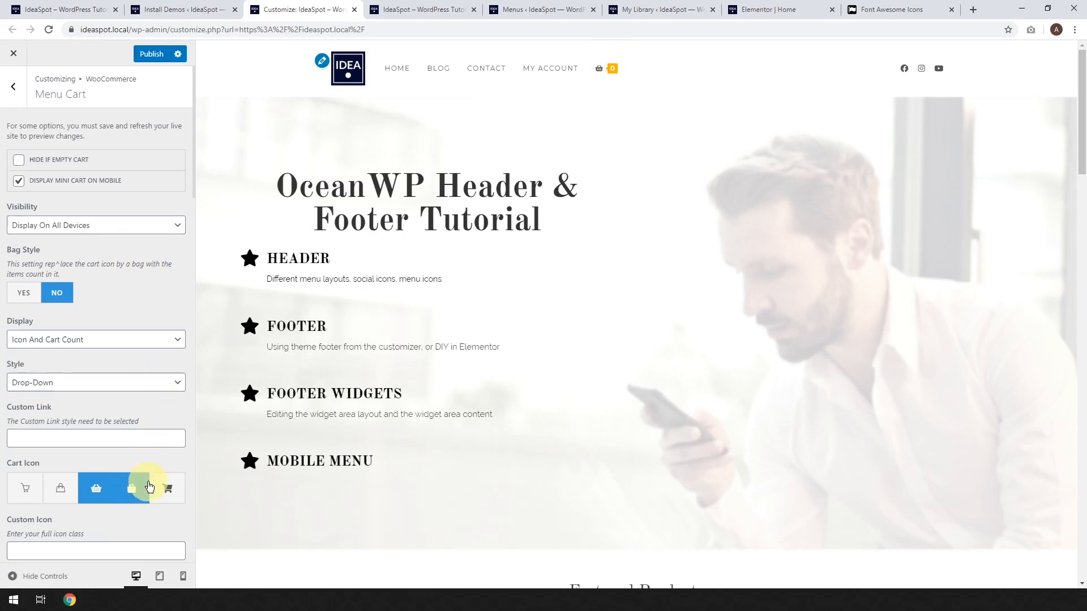
{"action": "mouse_move", "coordinate": [602, 70]}
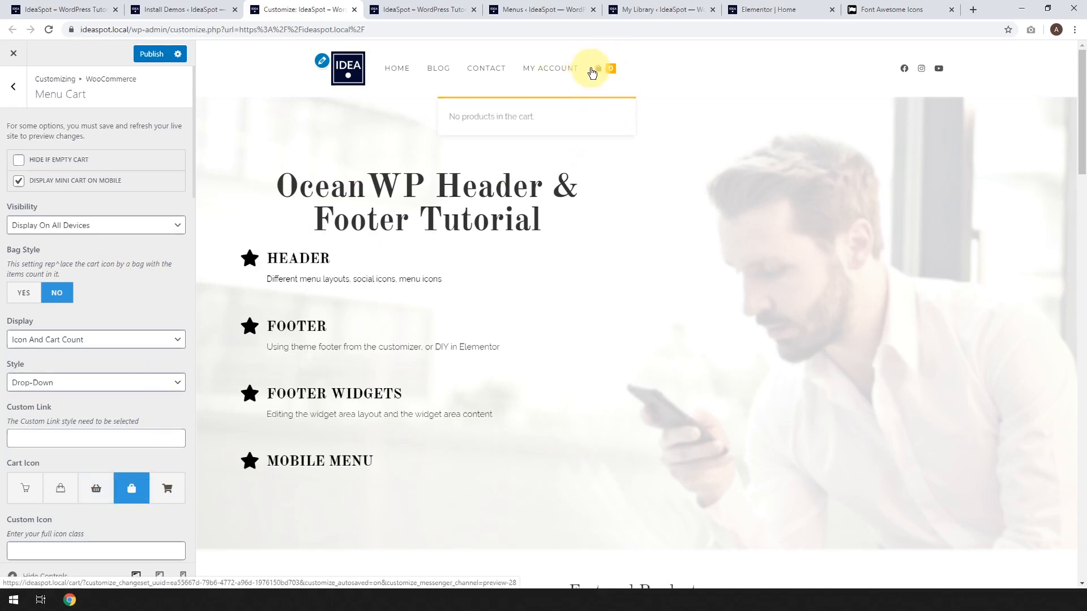
{"action": "left_click", "coordinate": [61, 486]}
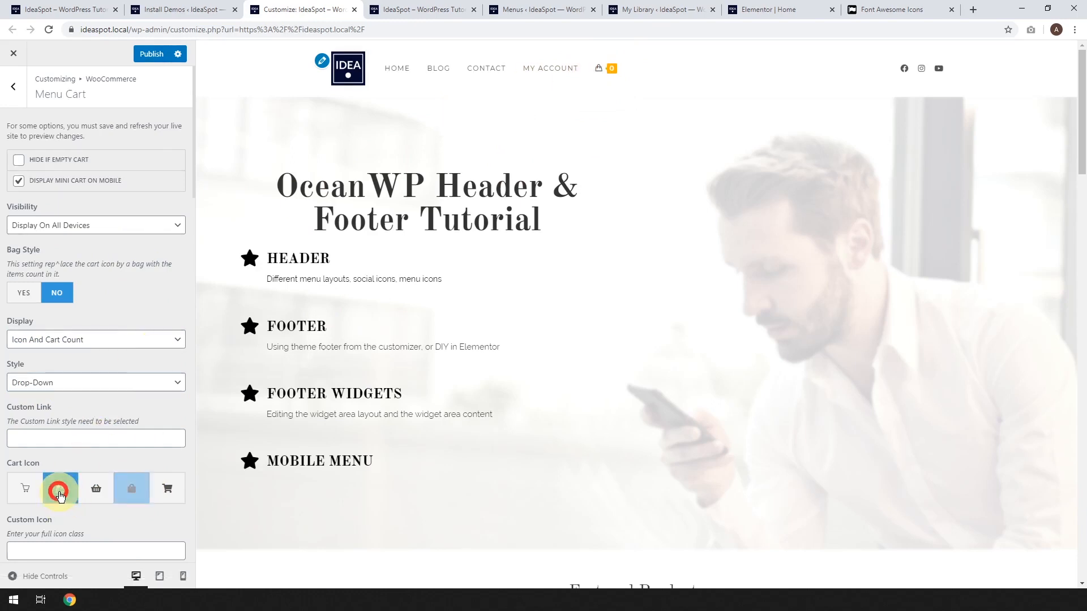
{"action": "left_click", "coordinate": [131, 487]}
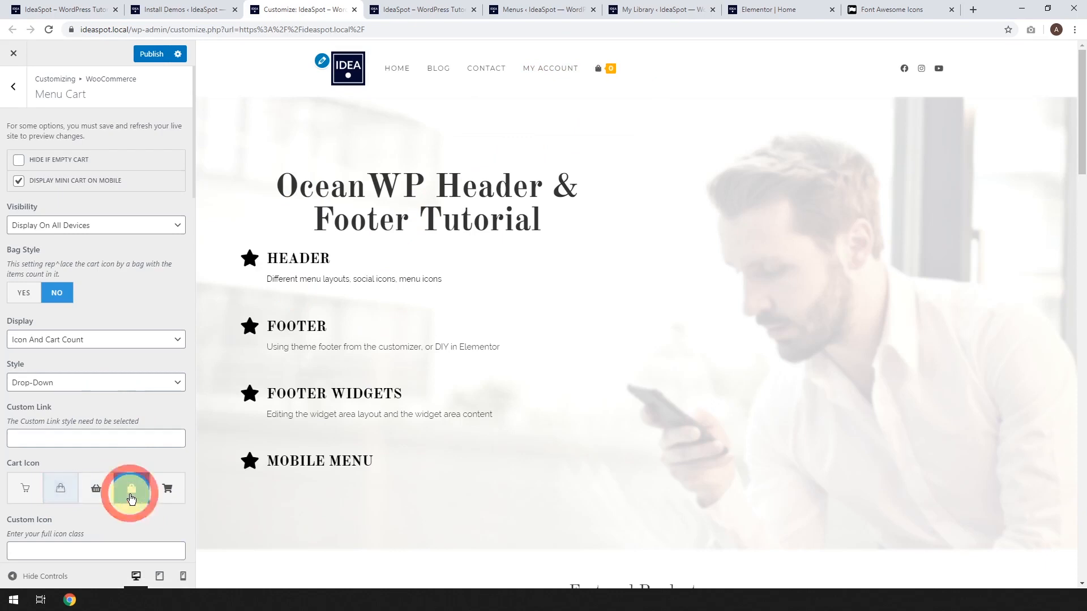
{"action": "left_click", "coordinate": [162, 58]}
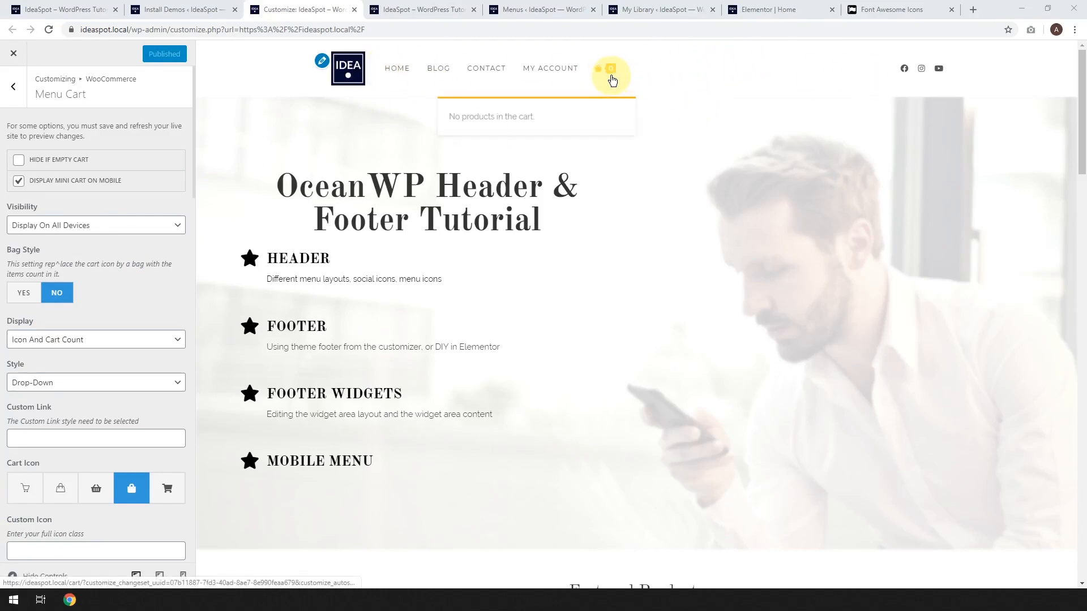
{"action": "mouse_move", "coordinate": [619, 72]}
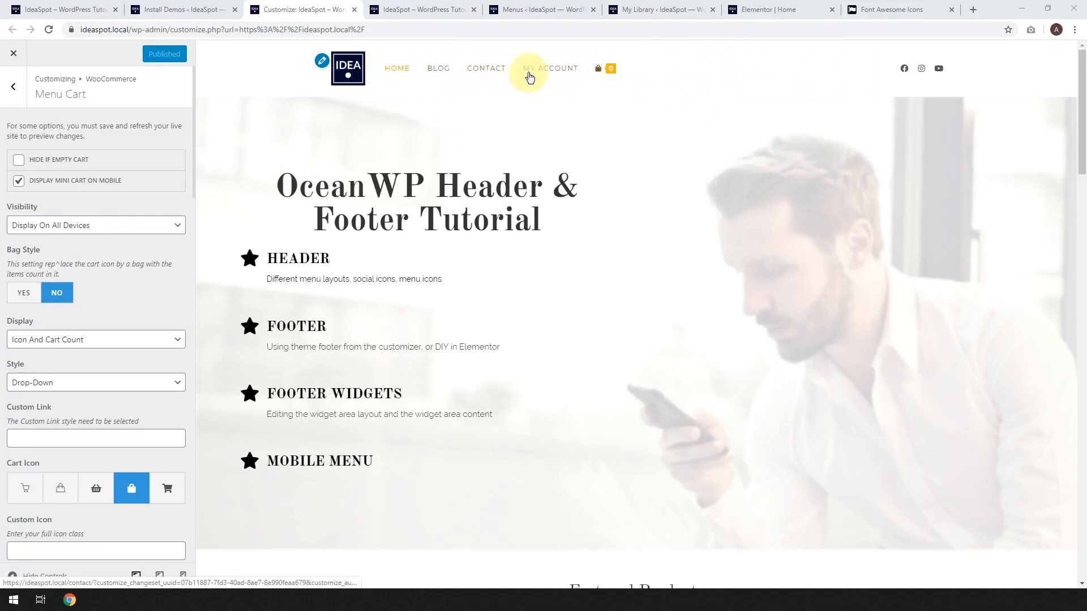
{"action": "left_click", "coordinate": [13, 93]}
{"action": "left_click", "coordinate": [17, 94]}
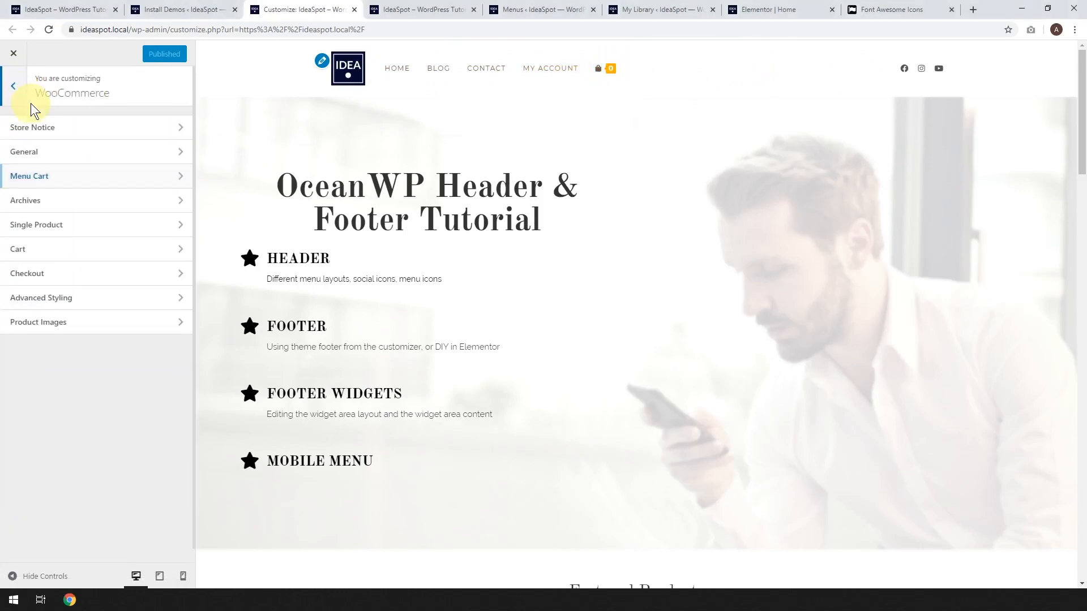
{"action": "mouse_move", "coordinate": [603, 77]}
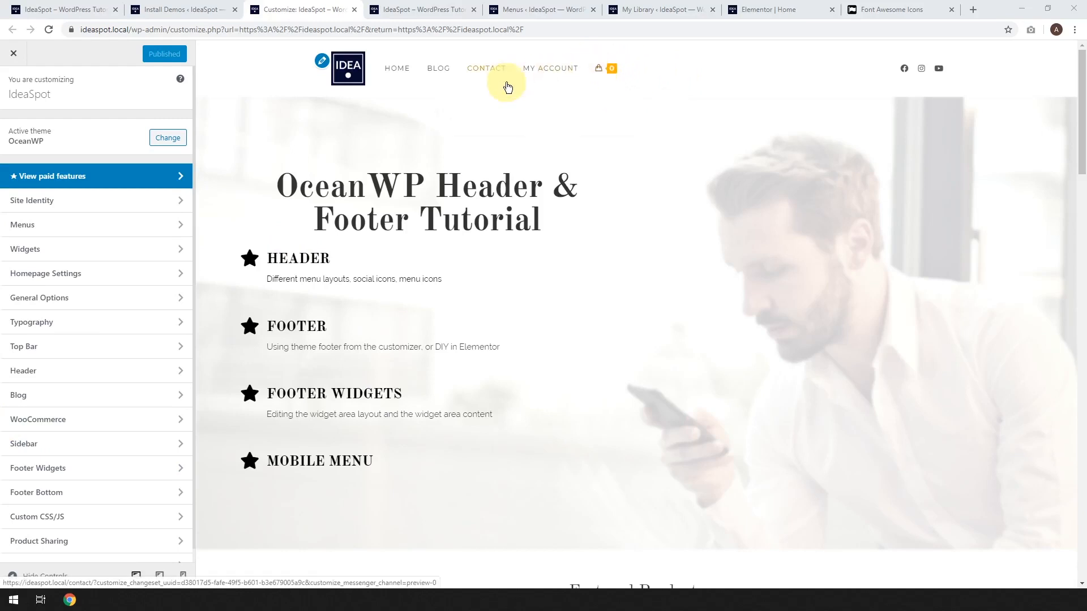
- Set the theme's primary color to blue (#1e73be) in the General Styling options and publish the change
{"action": "left_click", "coordinate": [72, 303]}
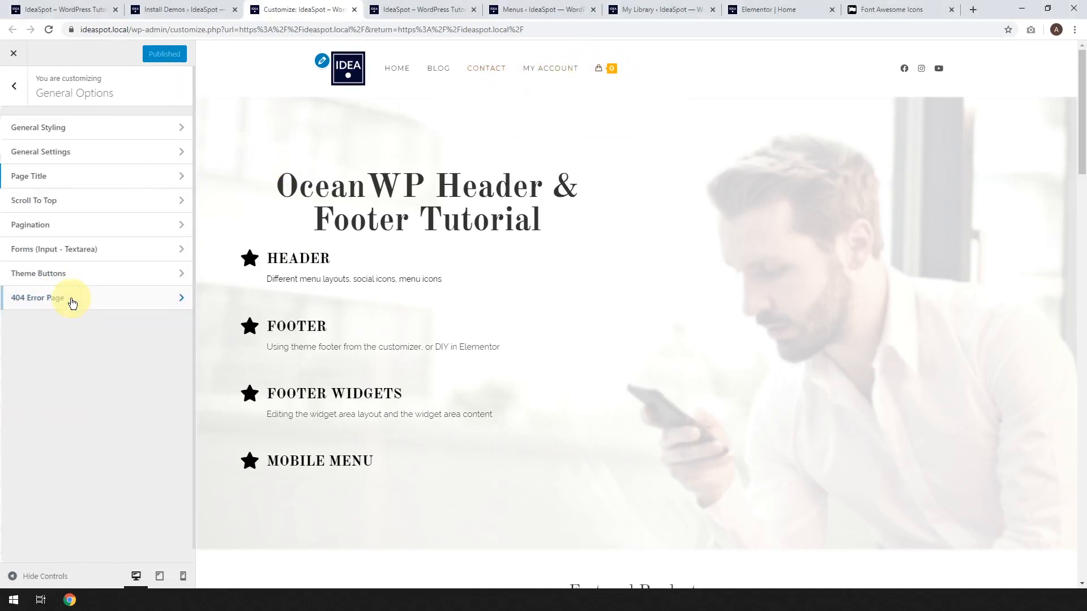
{"action": "left_click", "coordinate": [83, 132]}
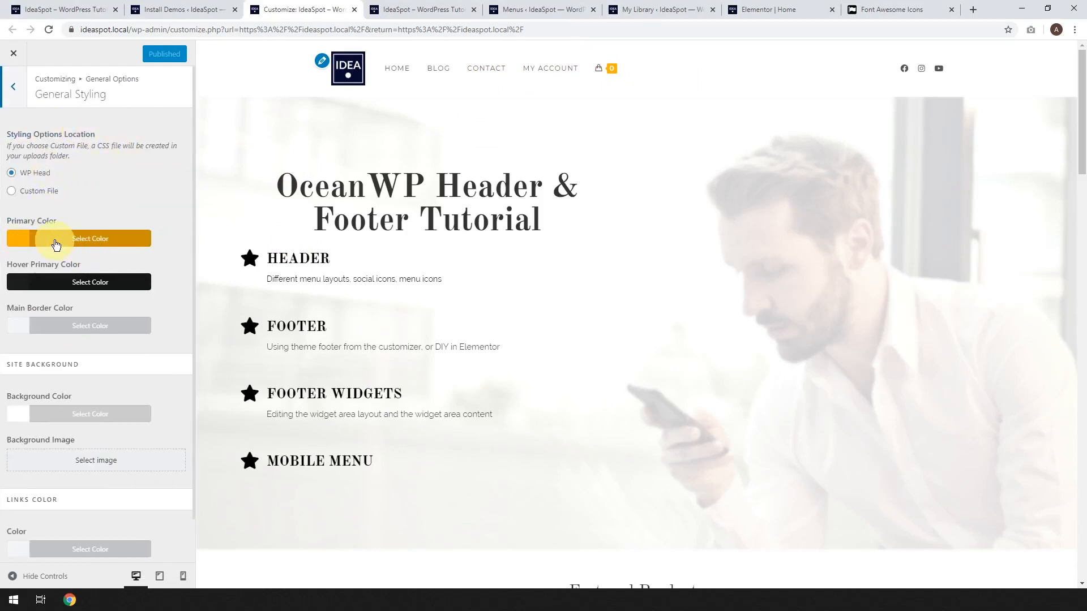
{"action": "left_click", "coordinate": [85, 245]}
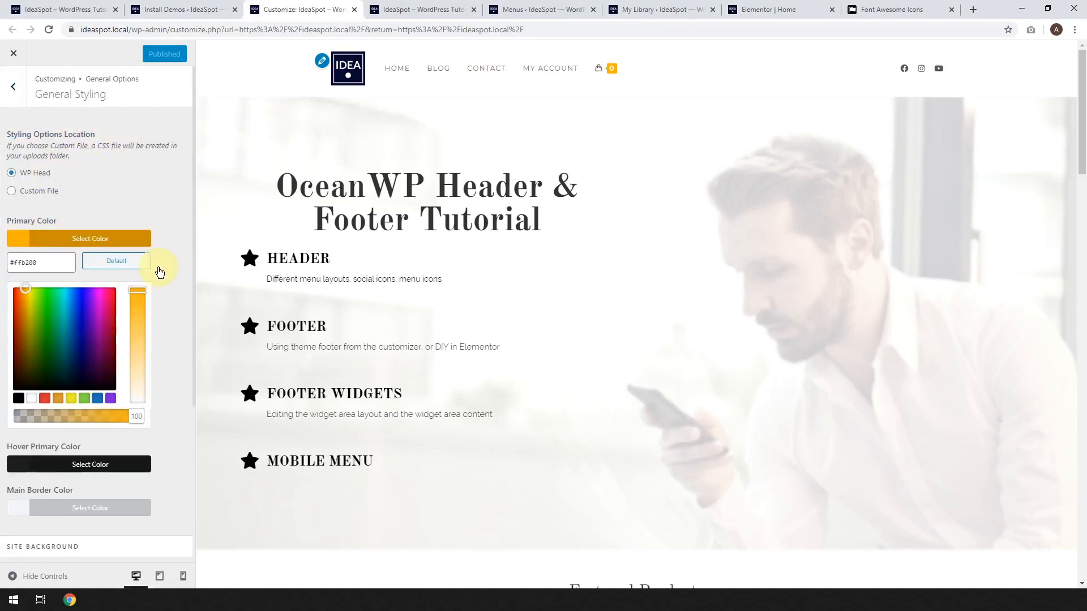
{"action": "left_click", "coordinate": [98, 399]}
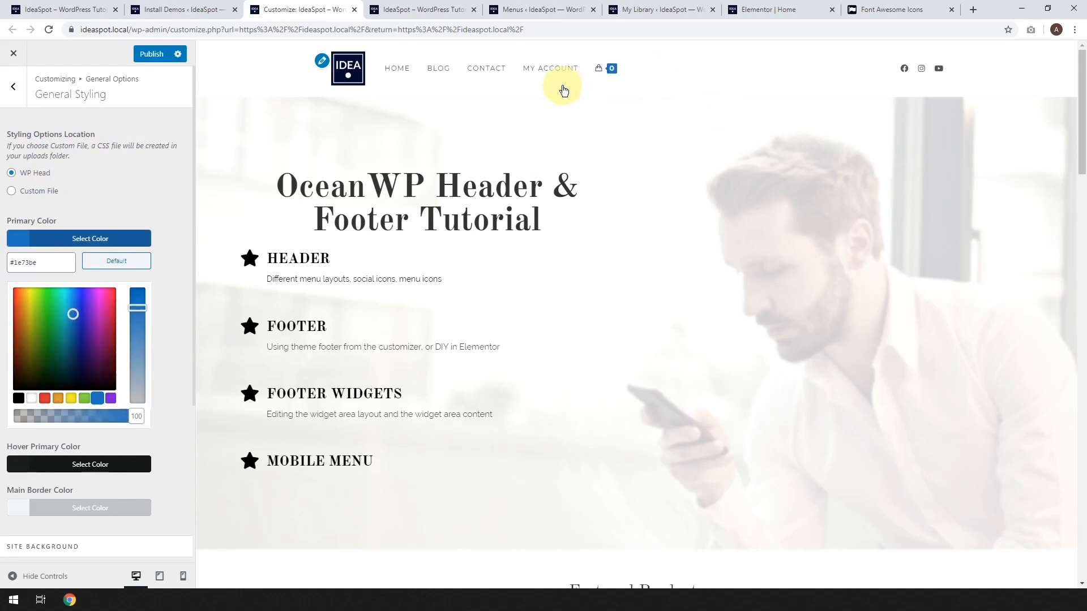
{"action": "mouse_move", "coordinate": [600, 69]}
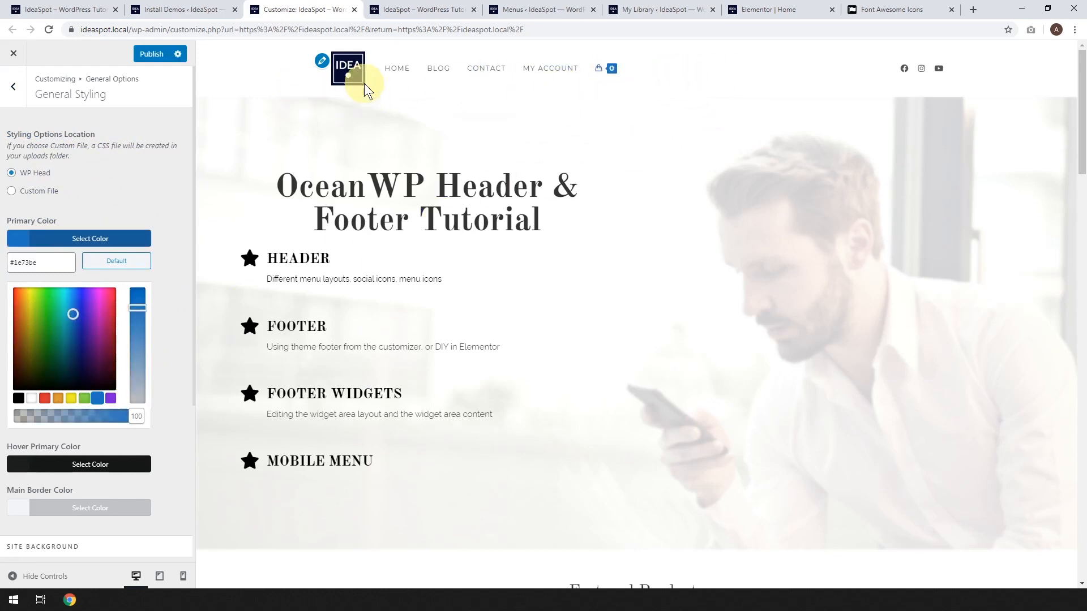
{"action": "left_click", "coordinate": [142, 58]}
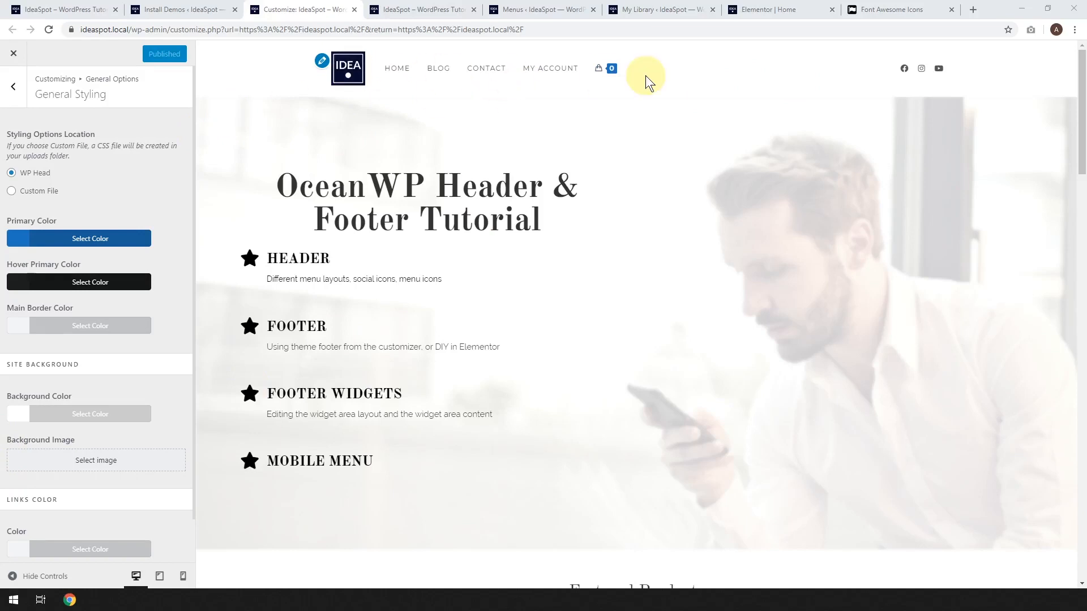
- Open the header's General settings and change the header style to Transparent
{"action": "left_click", "coordinate": [14, 86]}
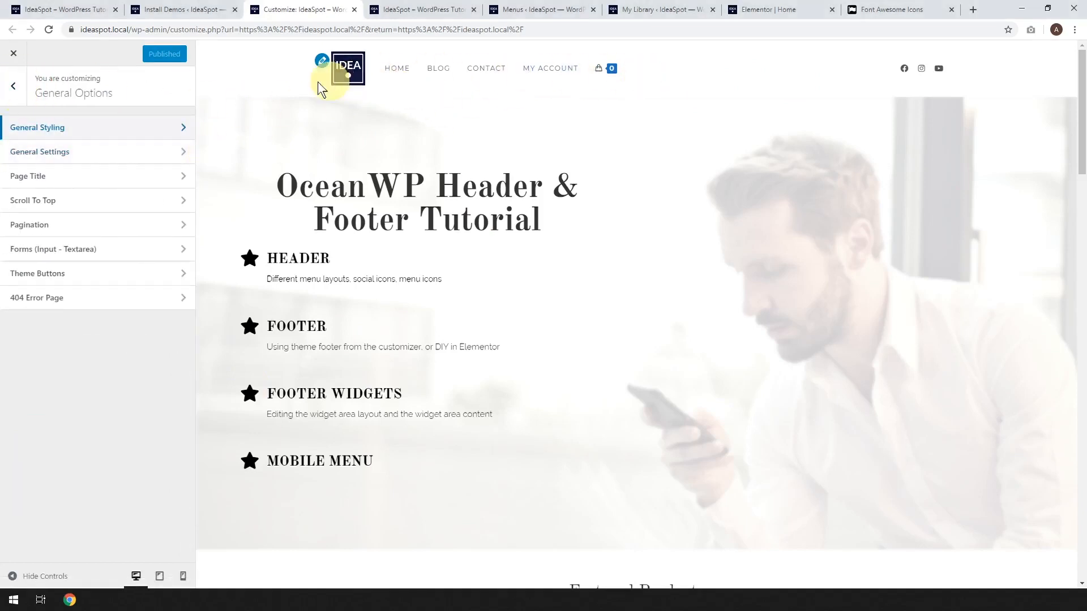
{"action": "left_click", "coordinate": [12, 92]}
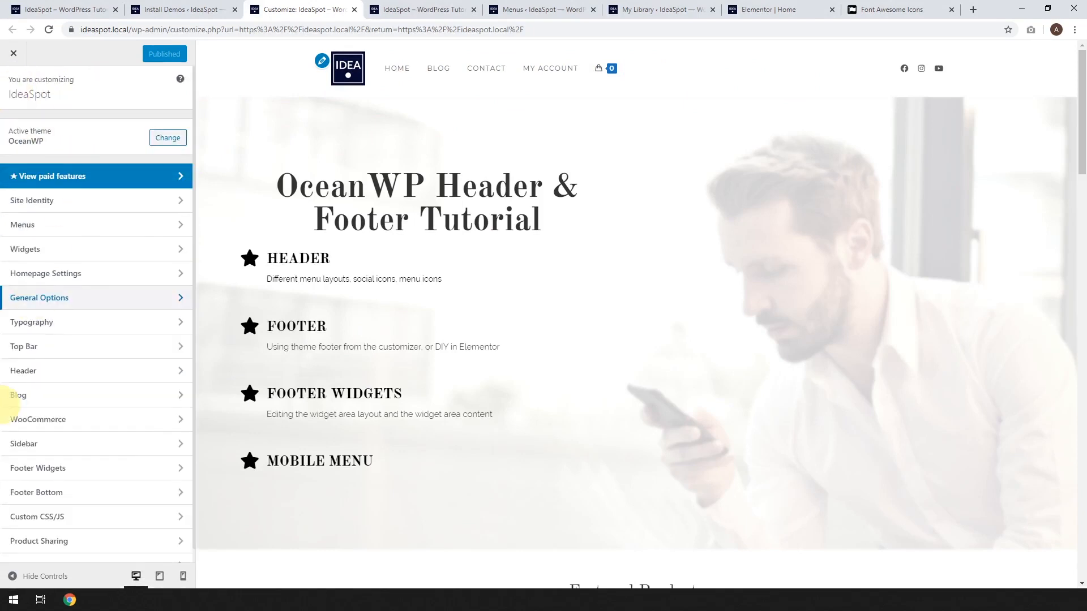
{"action": "left_click", "coordinate": [61, 378]}
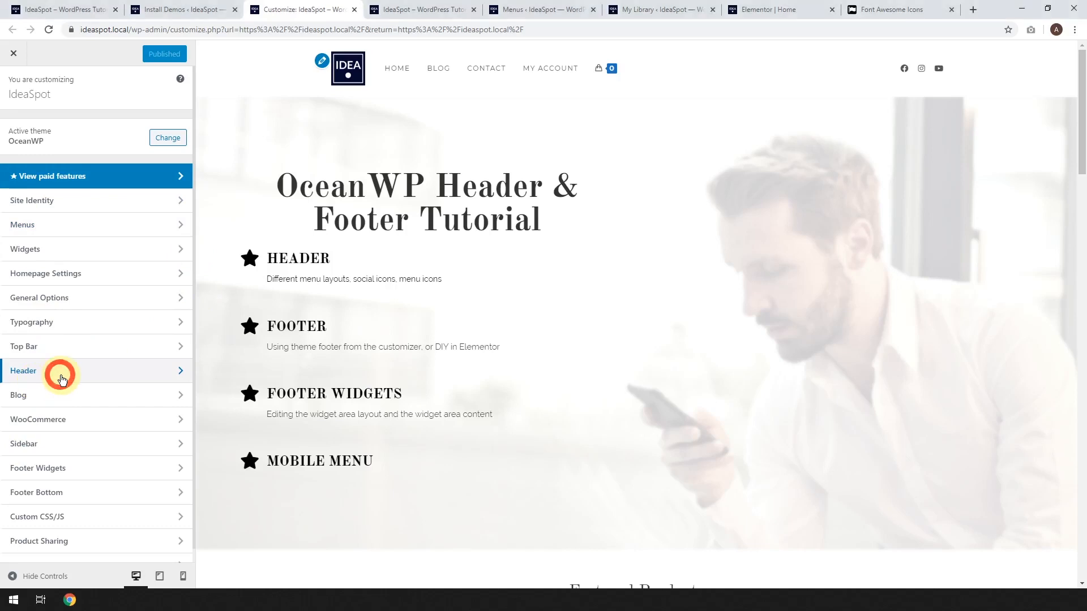
{"action": "left_click", "coordinate": [49, 135]}
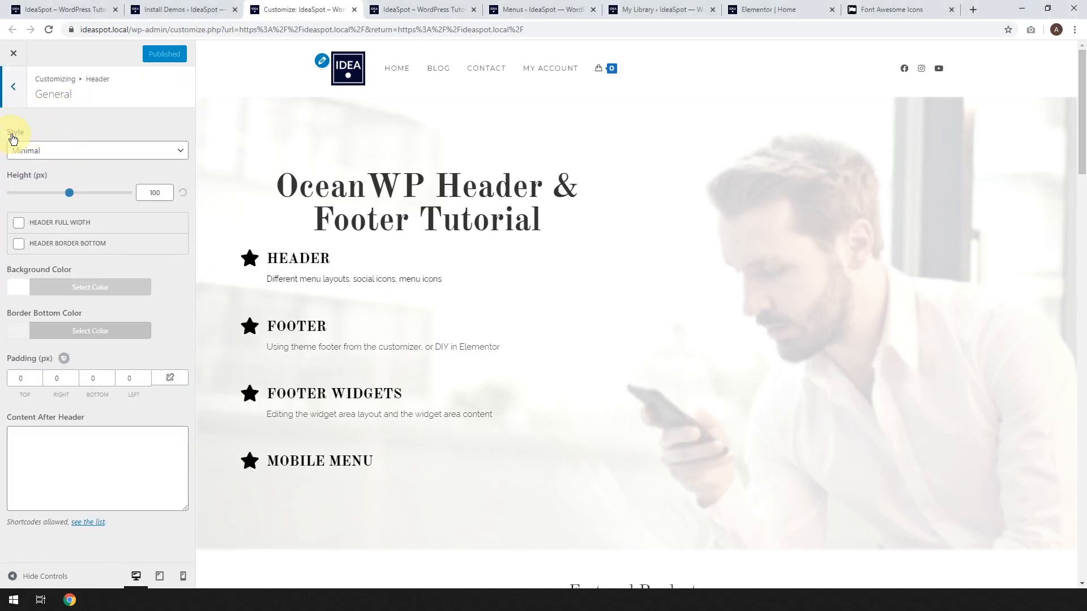
{"action": "left_click", "coordinate": [72, 150]}
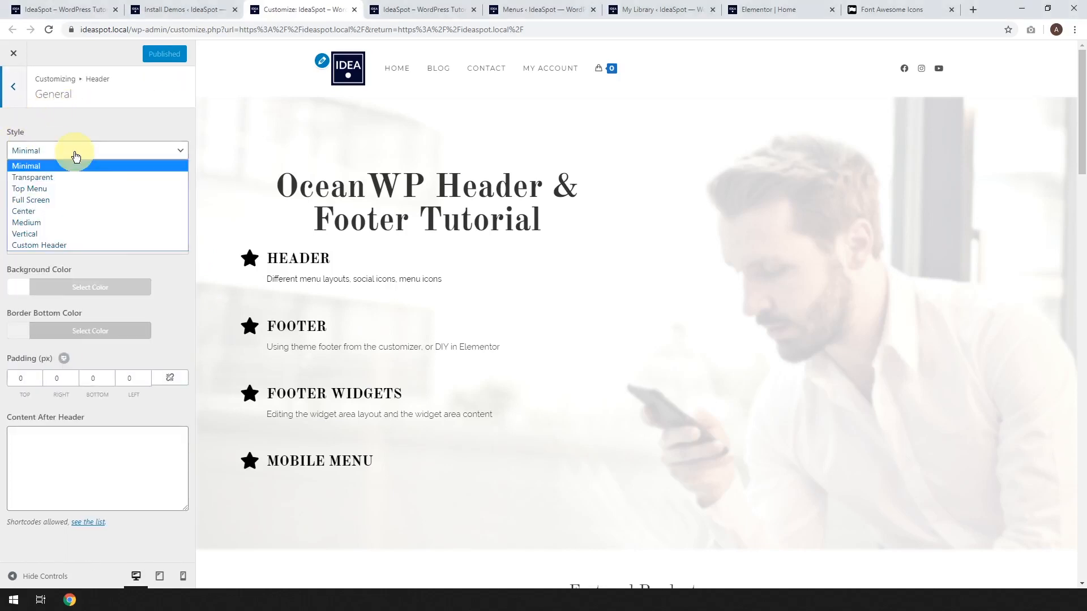
{"action": "left_click", "coordinate": [42, 179]}
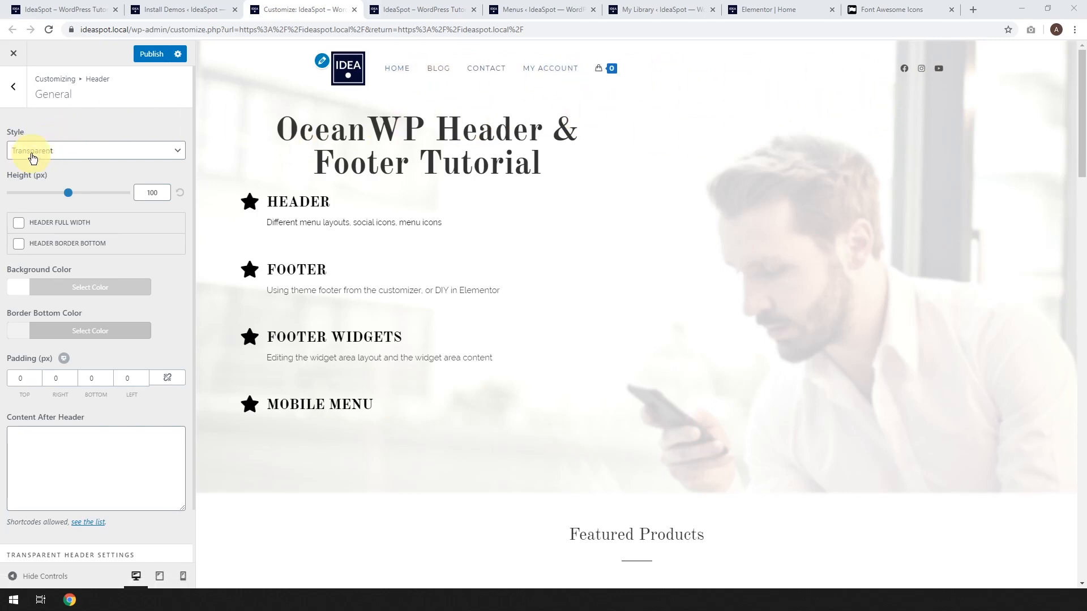
- Preview the Top Menu header style on the site
{"action": "left_click", "coordinate": [74, 148]}
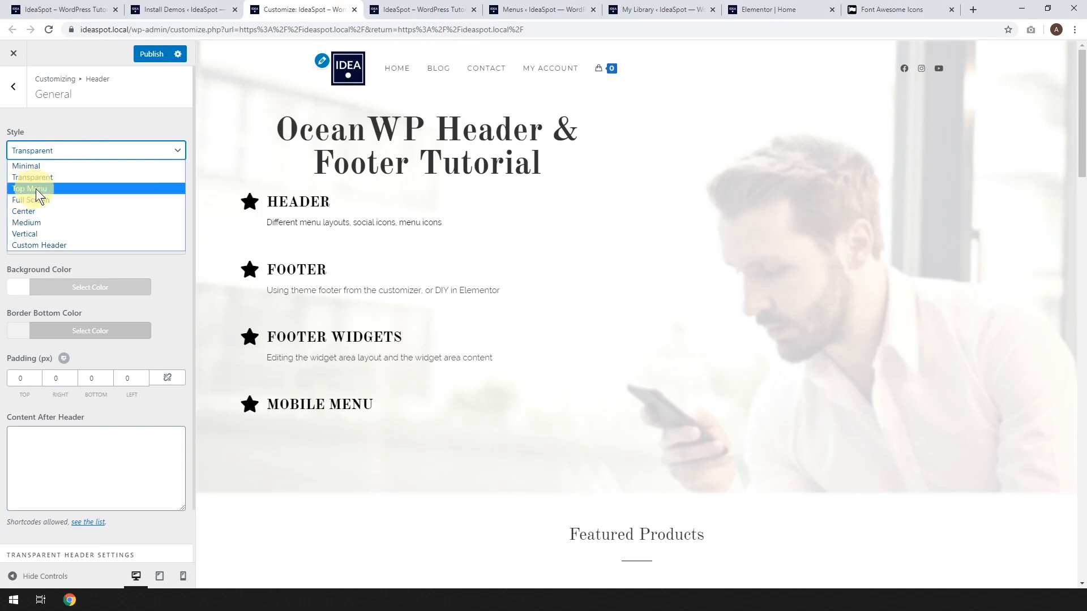
{"action": "left_click", "coordinate": [36, 189]}
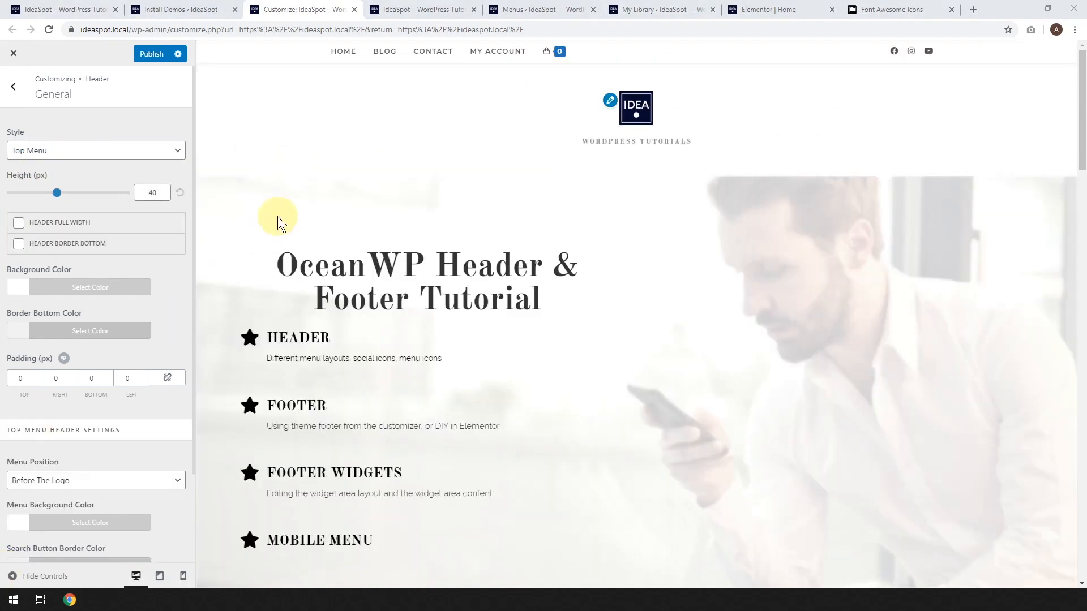
{"action": "left_click", "coordinate": [638, 112]}
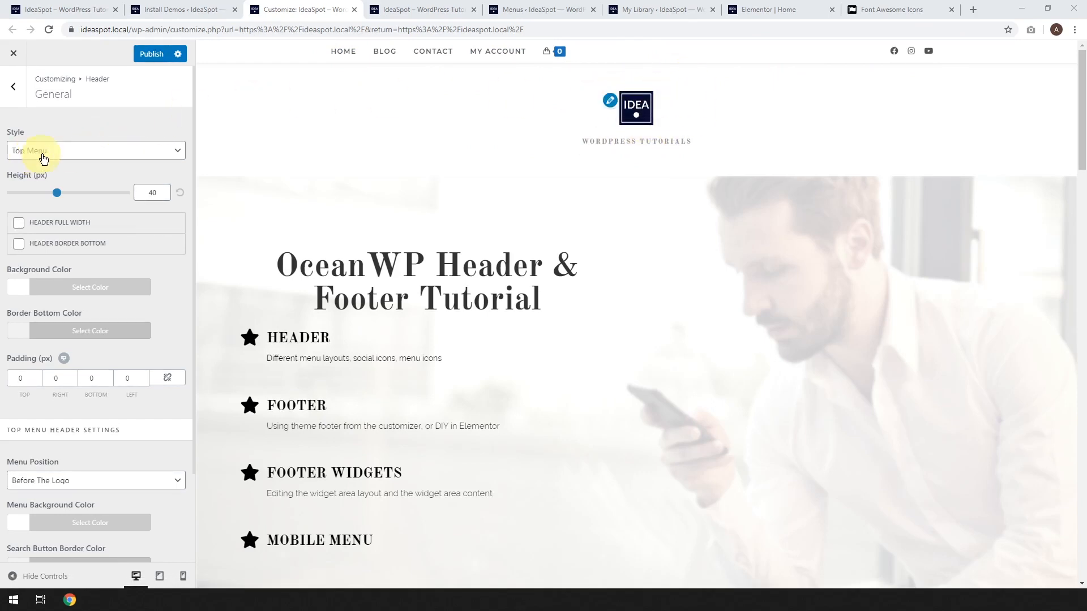
- Switch the header style to Full Screen, then open and close its overlay menu in the preview
{"action": "left_click", "coordinate": [108, 158]}
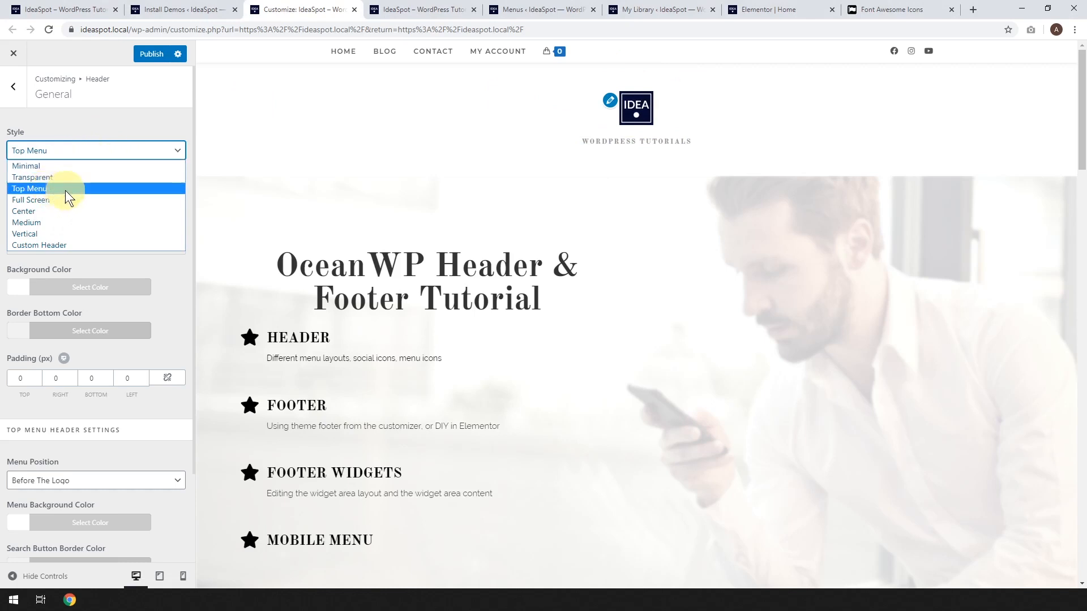
{"action": "left_click", "coordinate": [39, 200]}
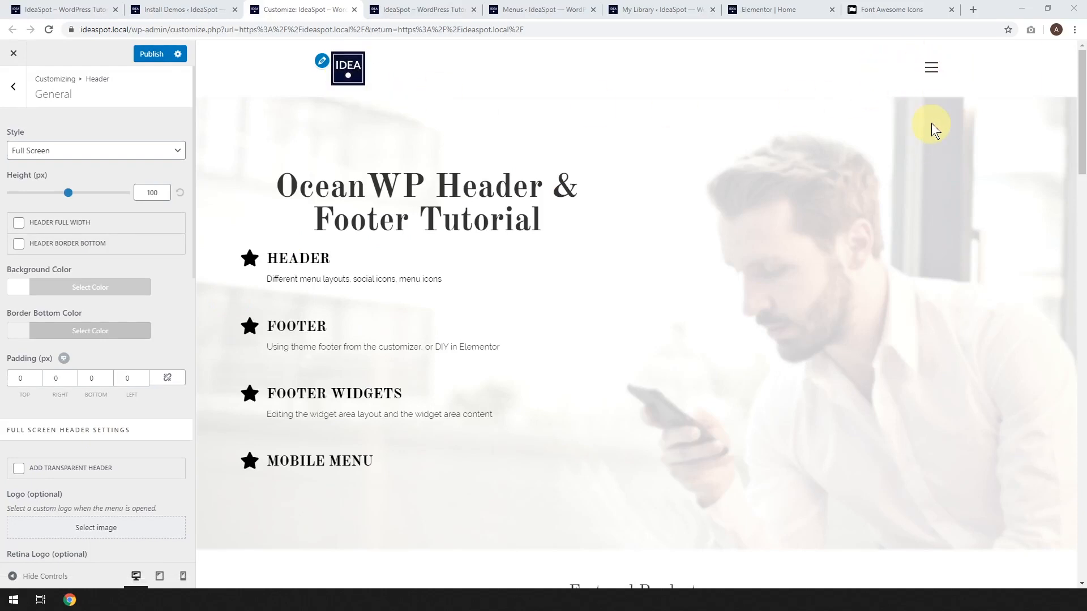
{"action": "left_click", "coordinate": [932, 69]}
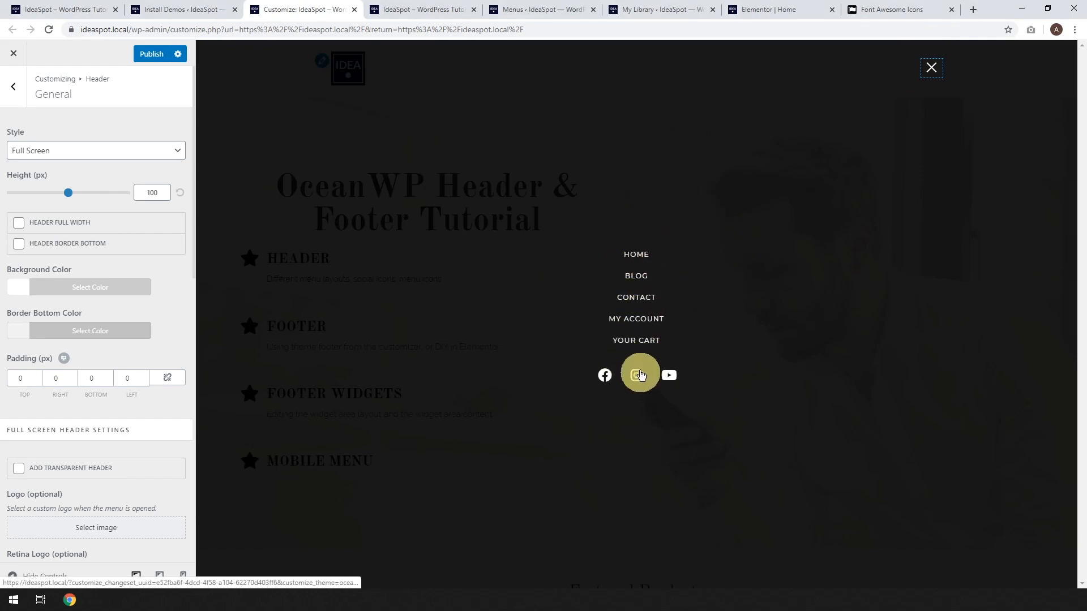
{"action": "left_click", "coordinate": [932, 69]}
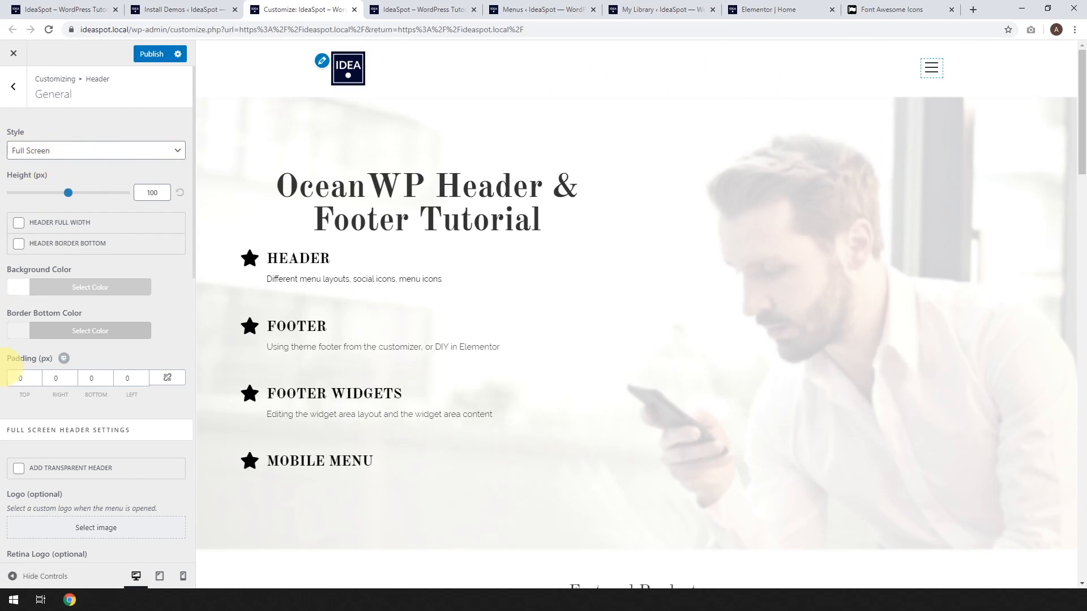
- Try the Center header style, then the Medium style, in the site preview
{"action": "left_click", "coordinate": [121, 151]}
{"action": "left_click", "coordinate": [40, 212]}
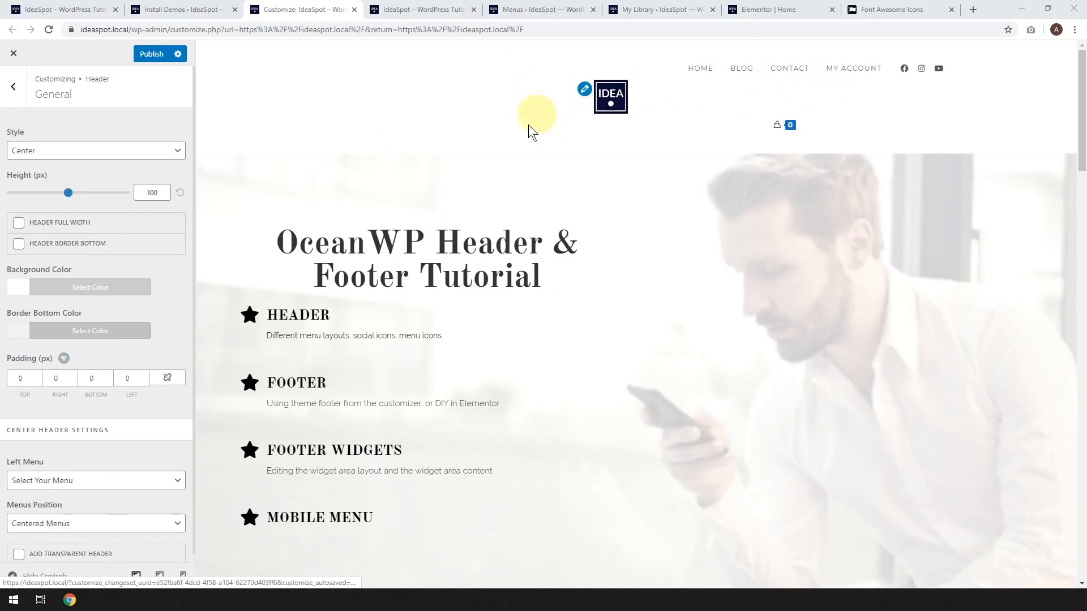
{"action": "left_click", "coordinate": [98, 149]}
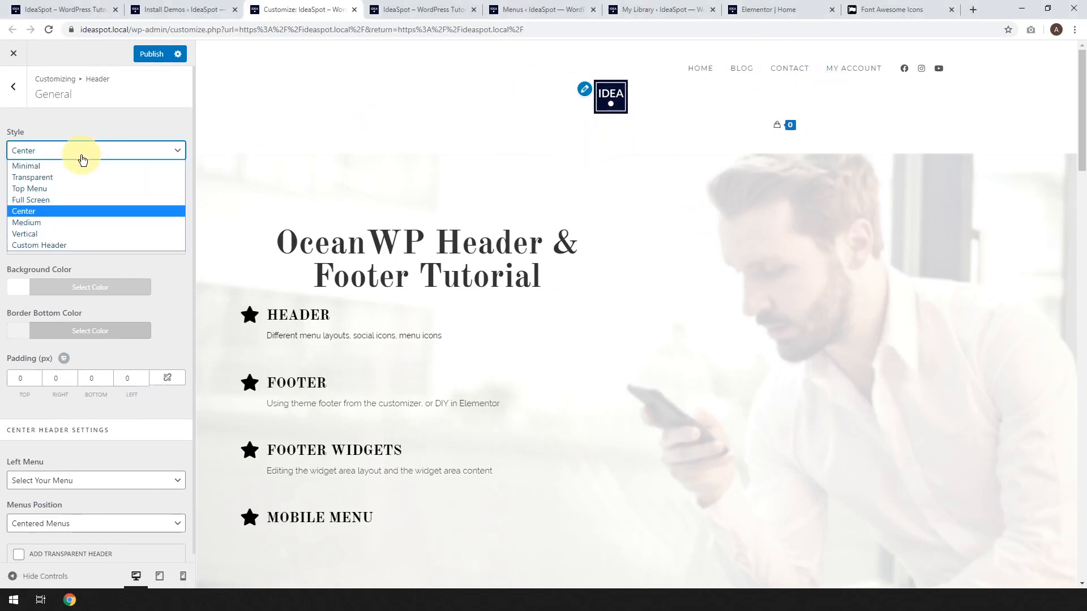
{"action": "left_click", "coordinate": [46, 218]}
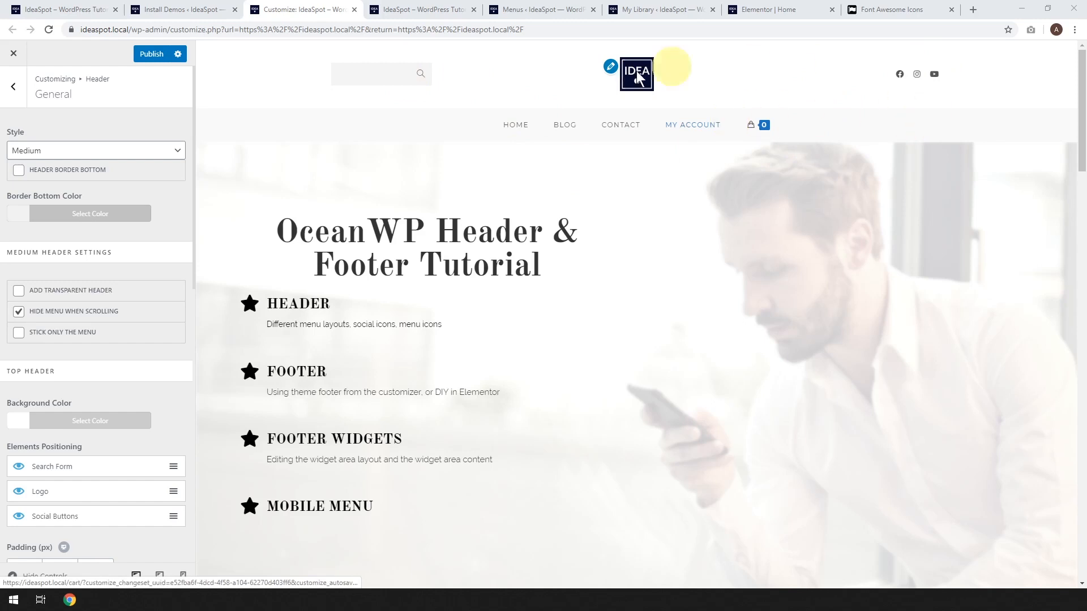
{"action": "mouse_move", "coordinate": [761, 108]}
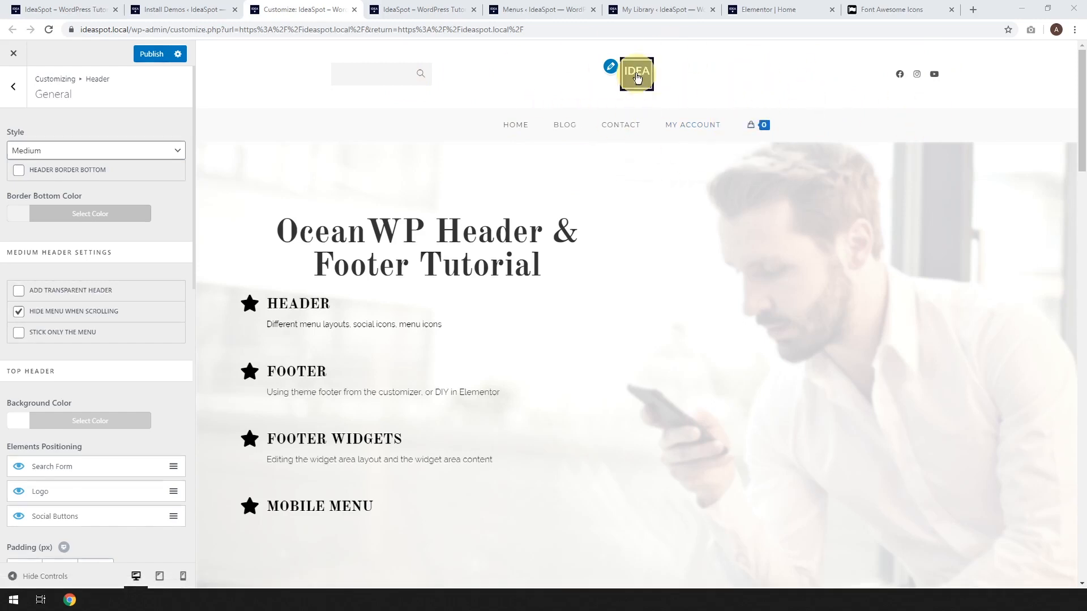
- Try the Vertical header style, then switch the header style to Custom Header
{"action": "left_click", "coordinate": [164, 152]}
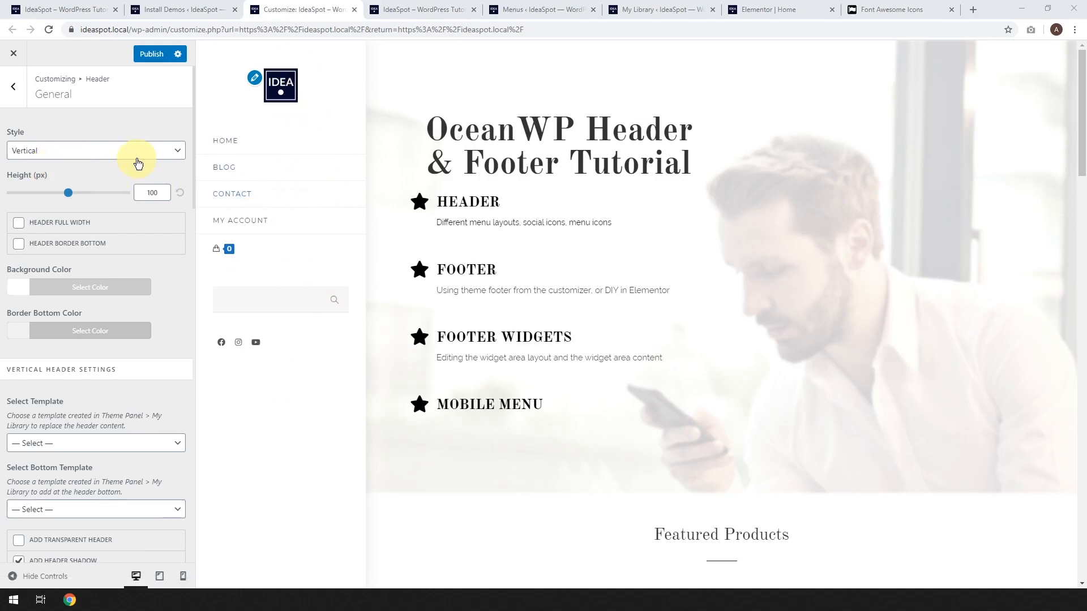
{"action": "left_click", "coordinate": [137, 158]}
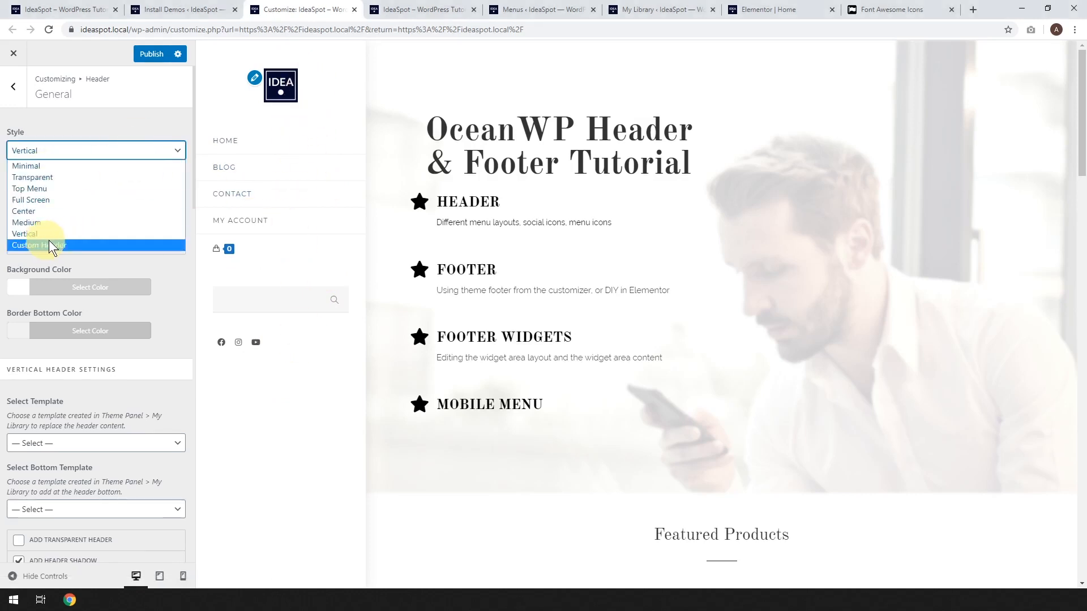
{"action": "left_click", "coordinate": [55, 243]}
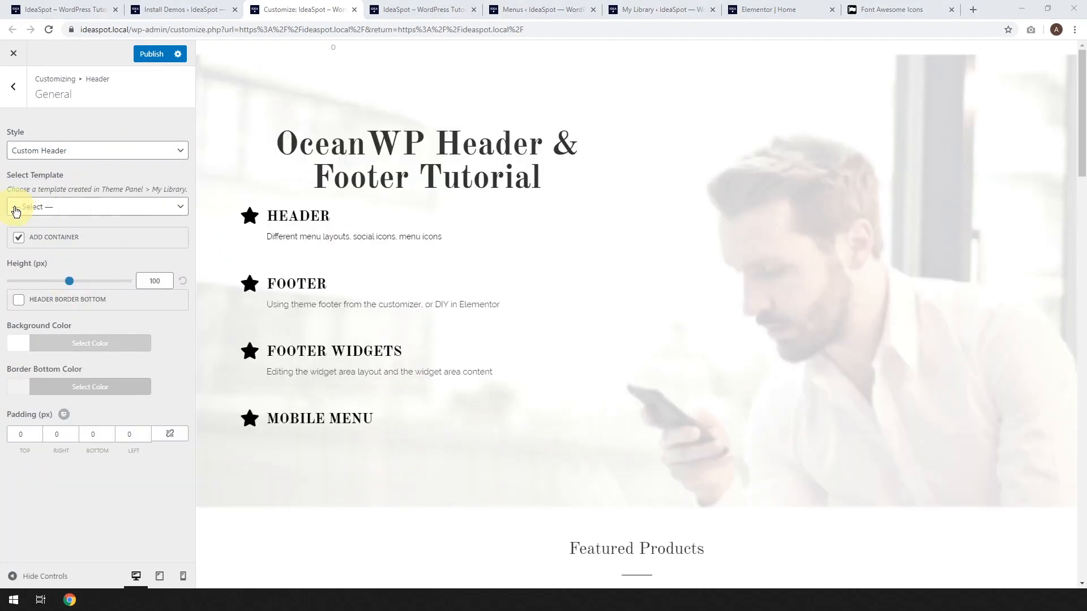
- Check the templates available for the custom header, then set the header style back to Minimal
{"action": "left_click", "coordinate": [126, 208]}
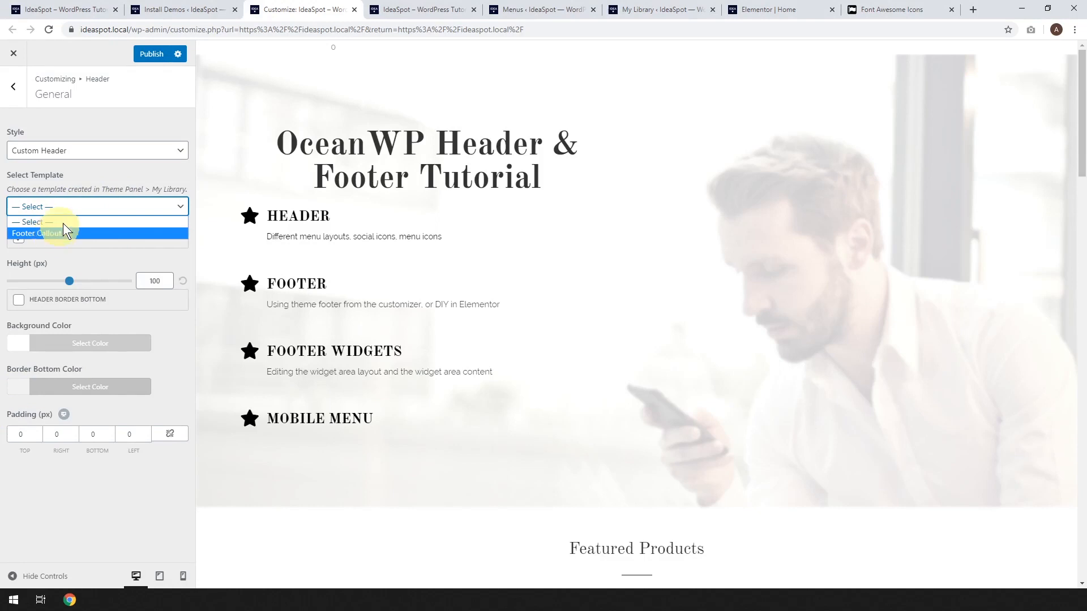
{"action": "left_click", "coordinate": [81, 206]}
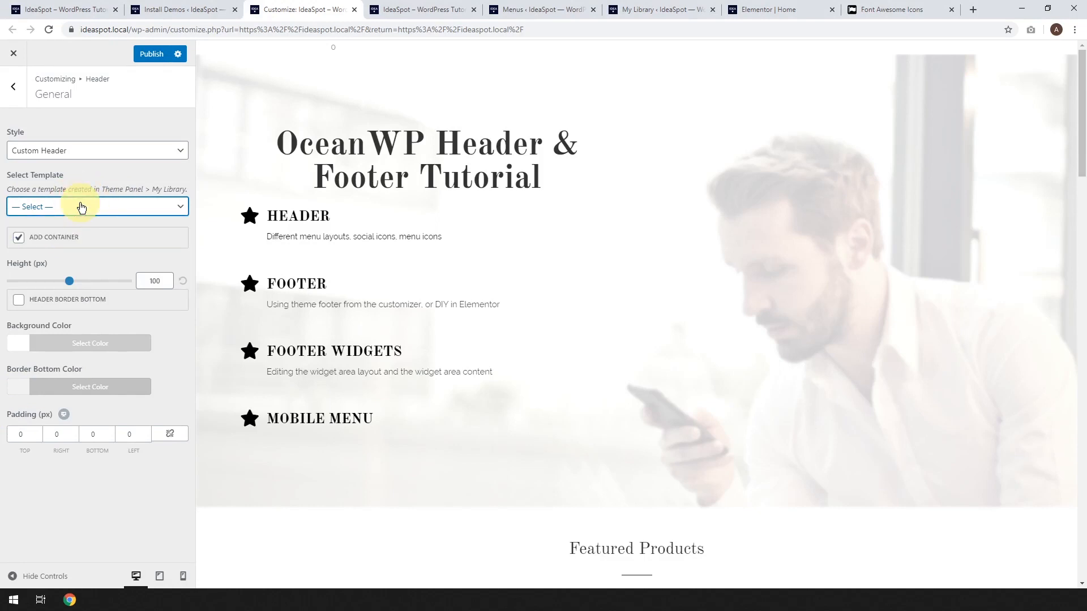
{"action": "left_click", "coordinate": [105, 157]}
{"action": "left_click", "coordinate": [88, 168]}
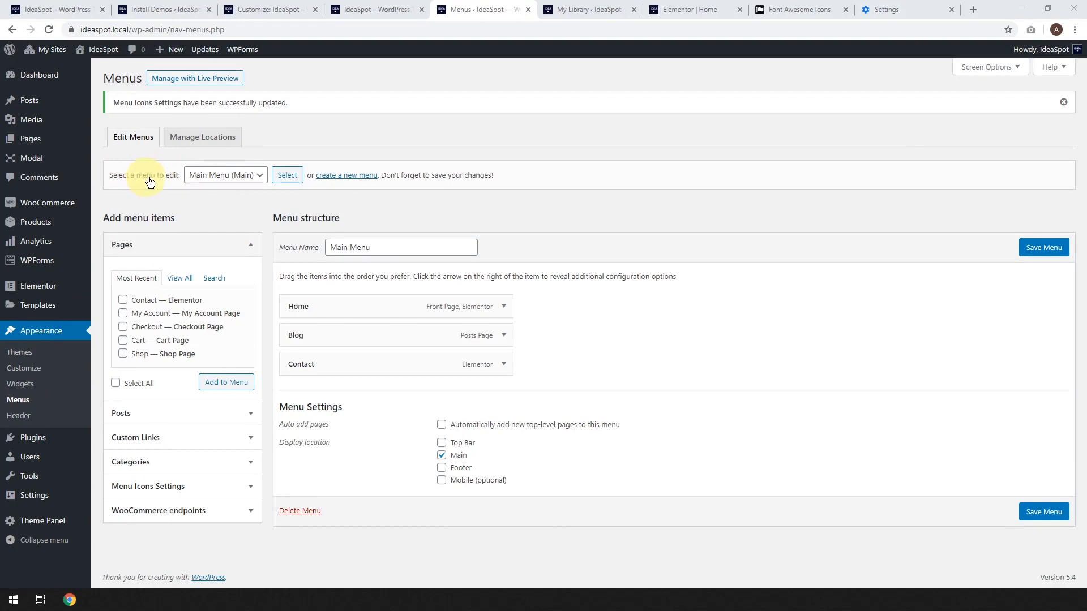
- On the WordPress Menus page, check which menus can be edited and examine the icon types in Menu Icons Settings
{"action": "left_click", "coordinate": [232, 177]}
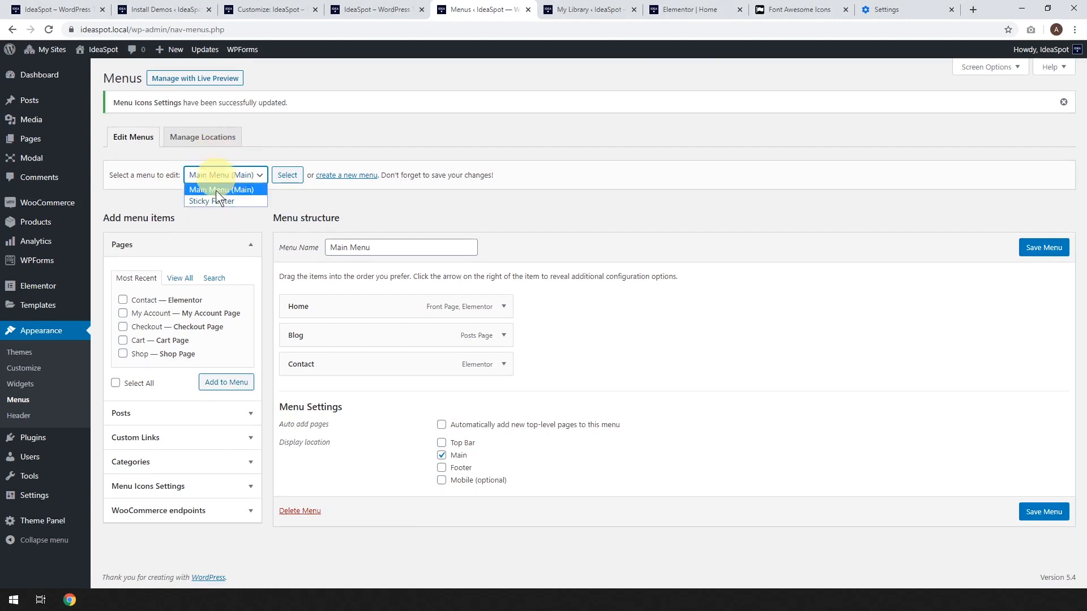
{"action": "left_click", "coordinate": [213, 225]}
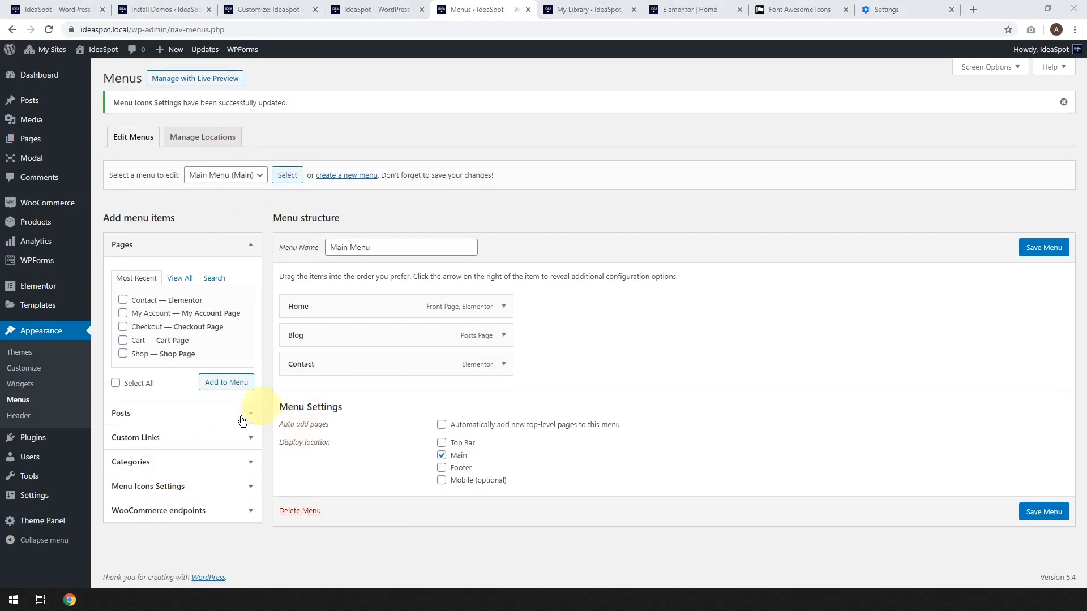
{"action": "left_click", "coordinate": [167, 487]}
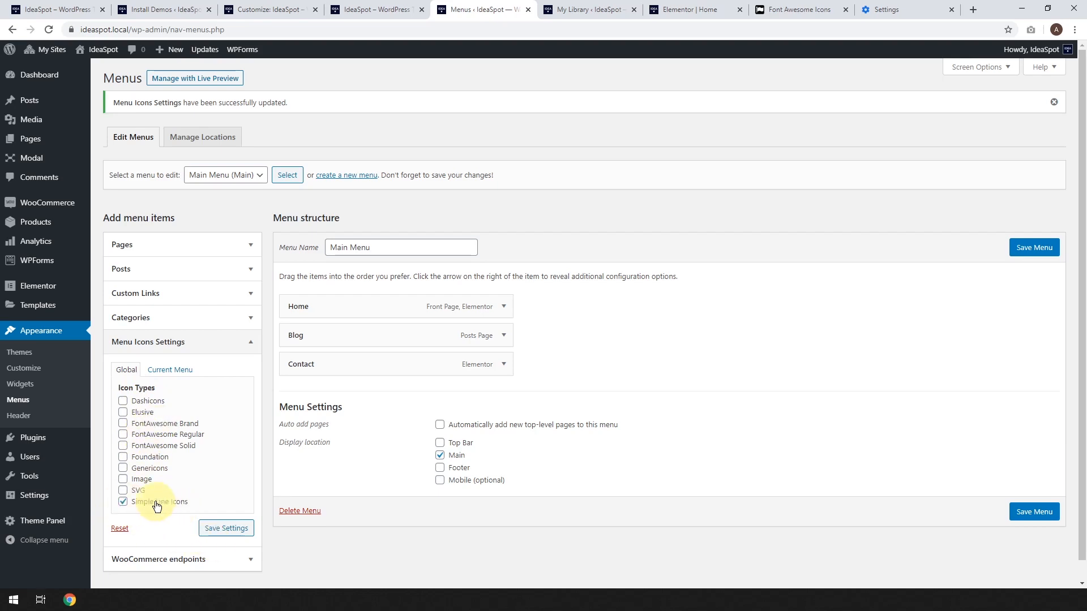
- Give the Home menu item the Home icon from Simple Line Icons, with Hide Text set to Yes
{"action": "left_click", "coordinate": [503, 307]}
{"action": "scroll", "coordinate": [331, 333], "scroll_direction": "down", "scroll_amount": 4}
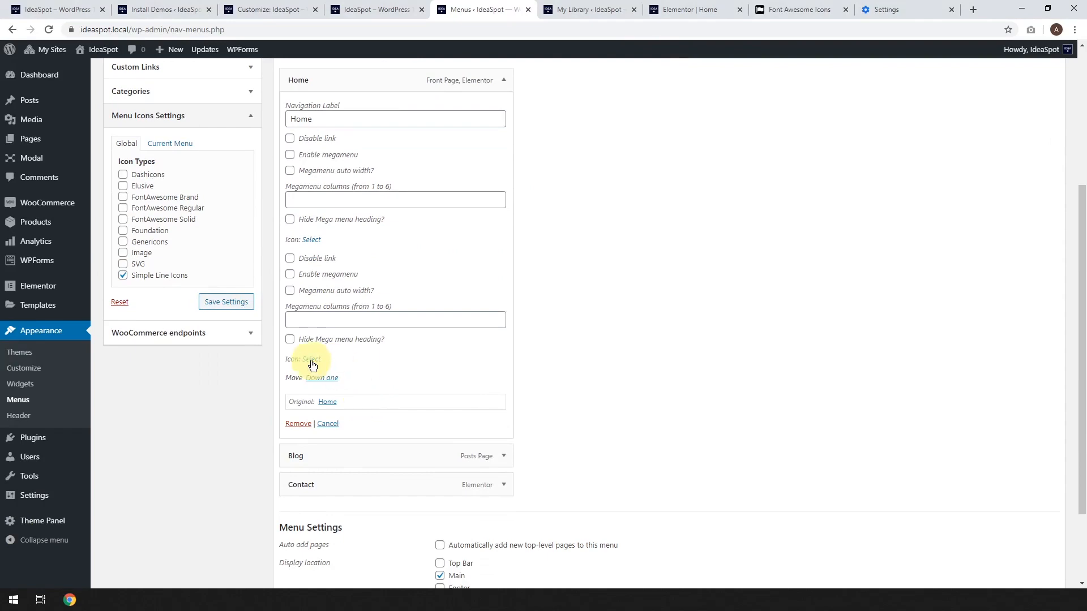
{"action": "left_click", "coordinate": [312, 360]}
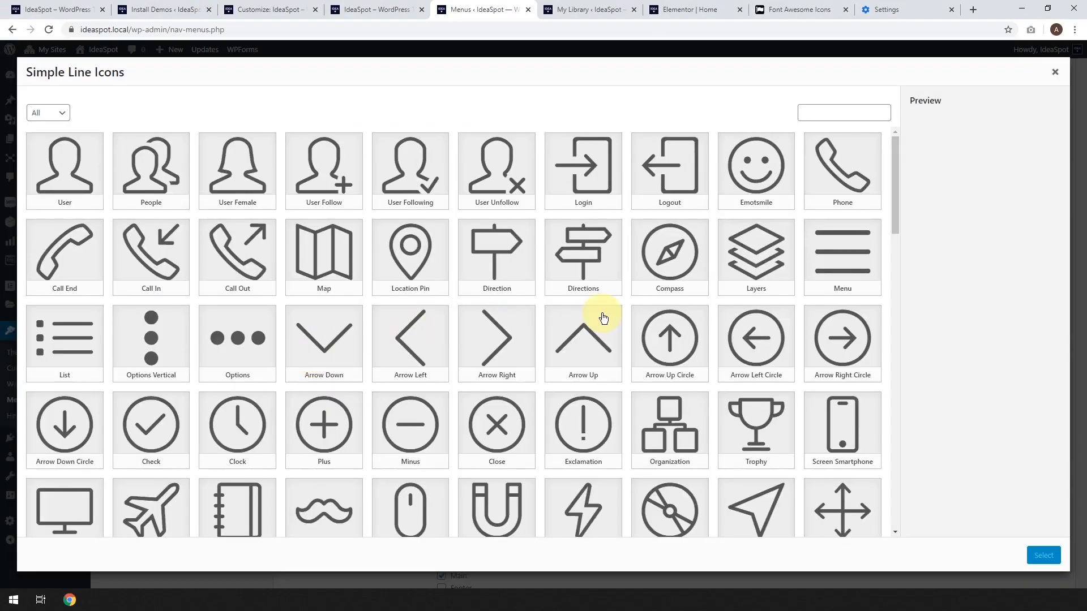
{"action": "scroll", "coordinate": [604, 318], "scroll_direction": "down", "scroll_amount": 6}
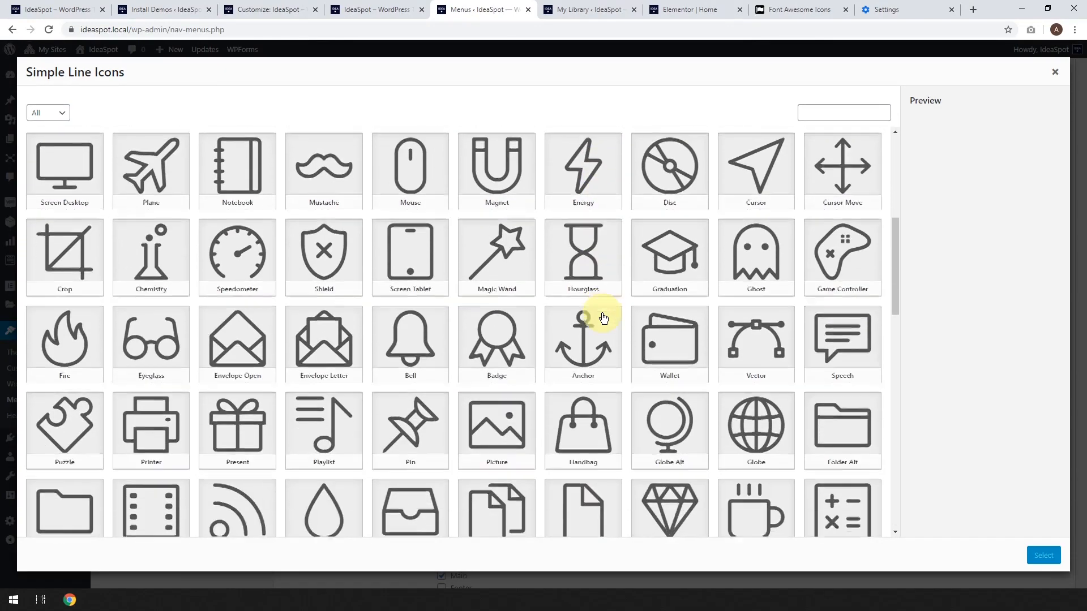
{"action": "scroll", "coordinate": [603, 319], "scroll_direction": "down", "scroll_amount": 4}
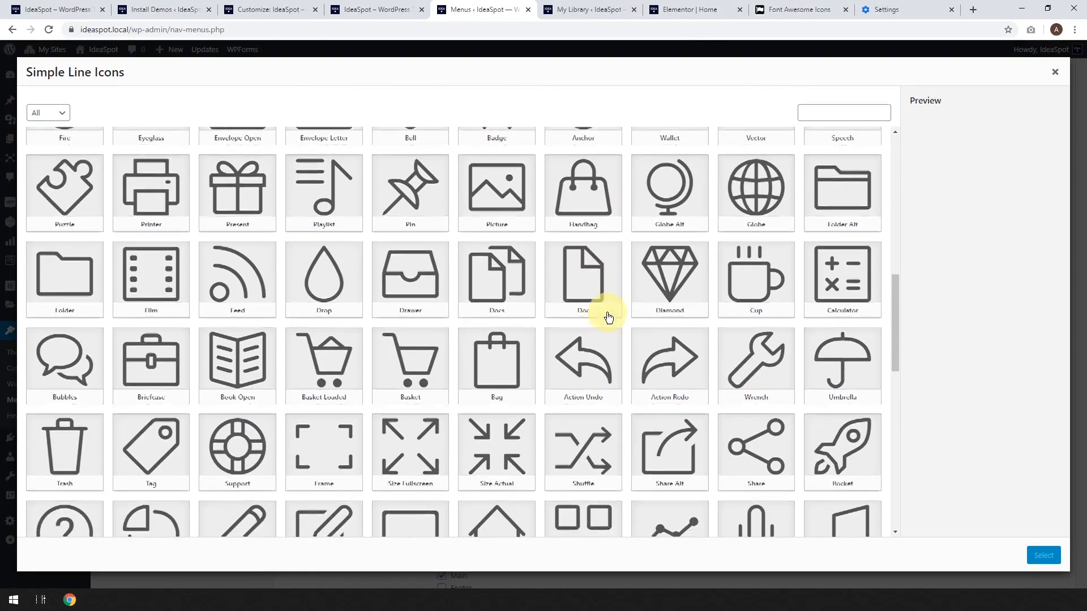
{"action": "scroll", "coordinate": [609, 317], "scroll_direction": "down", "scroll_amount": 3}
{"action": "left_click", "coordinate": [496, 381]}
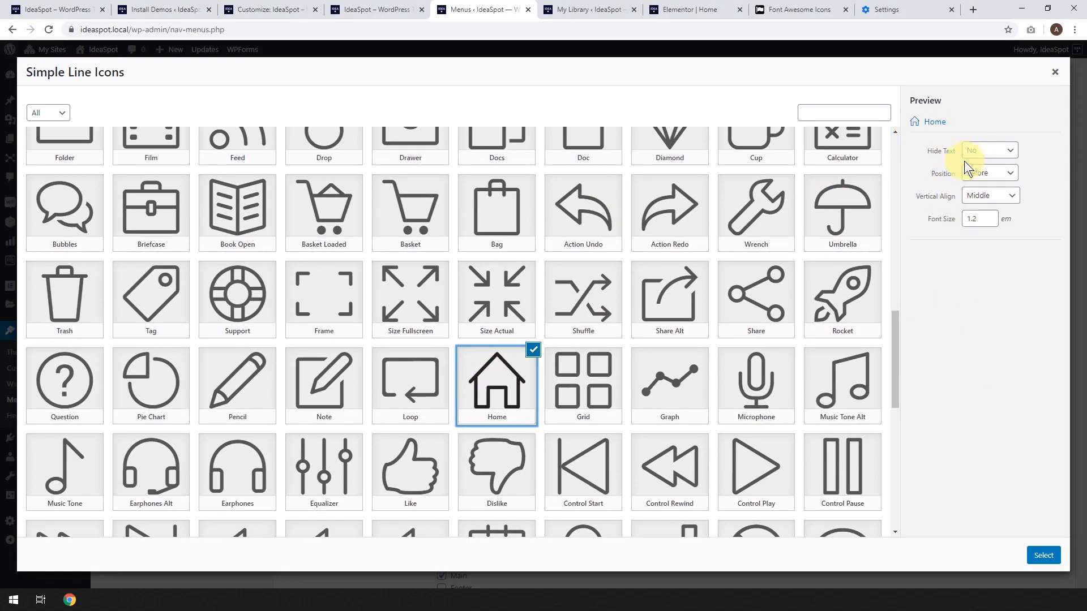
{"action": "left_click", "coordinate": [985, 154]}
{"action": "left_click", "coordinate": [979, 179]}
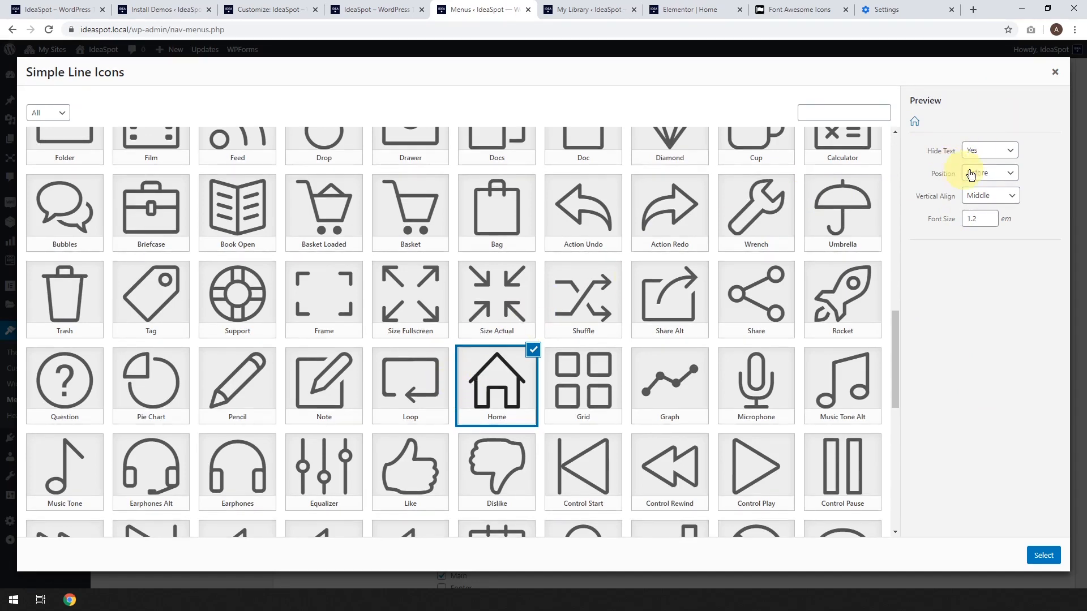
{"action": "left_click", "coordinate": [1043, 555]}
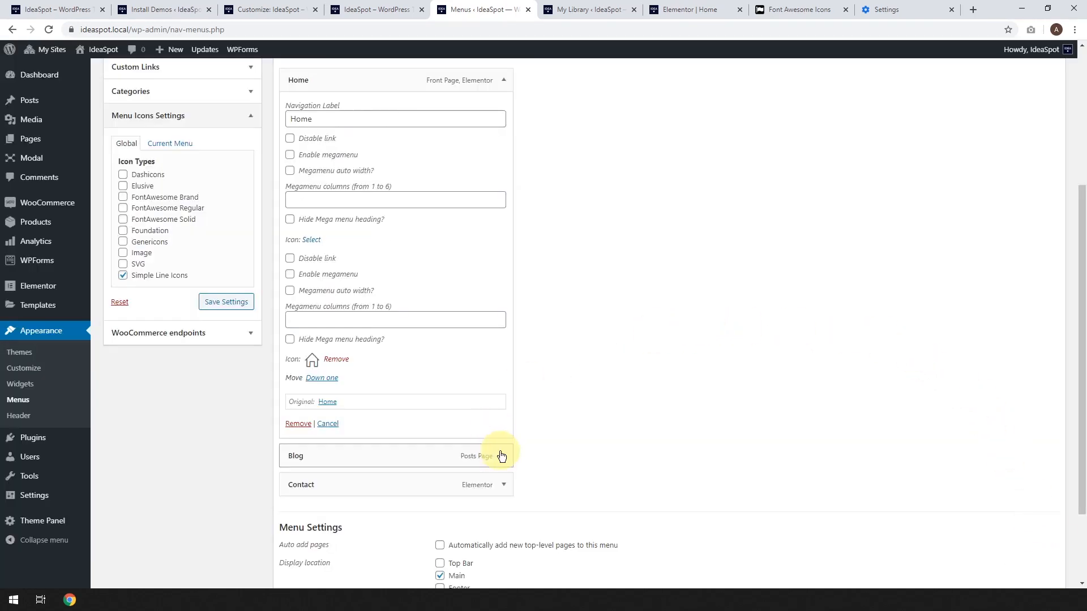
- Assign the Book Open icon to the Blog menu item and hide its text
{"action": "scroll", "coordinate": [599, 418], "scroll_direction": "down", "scroll_amount": 2}
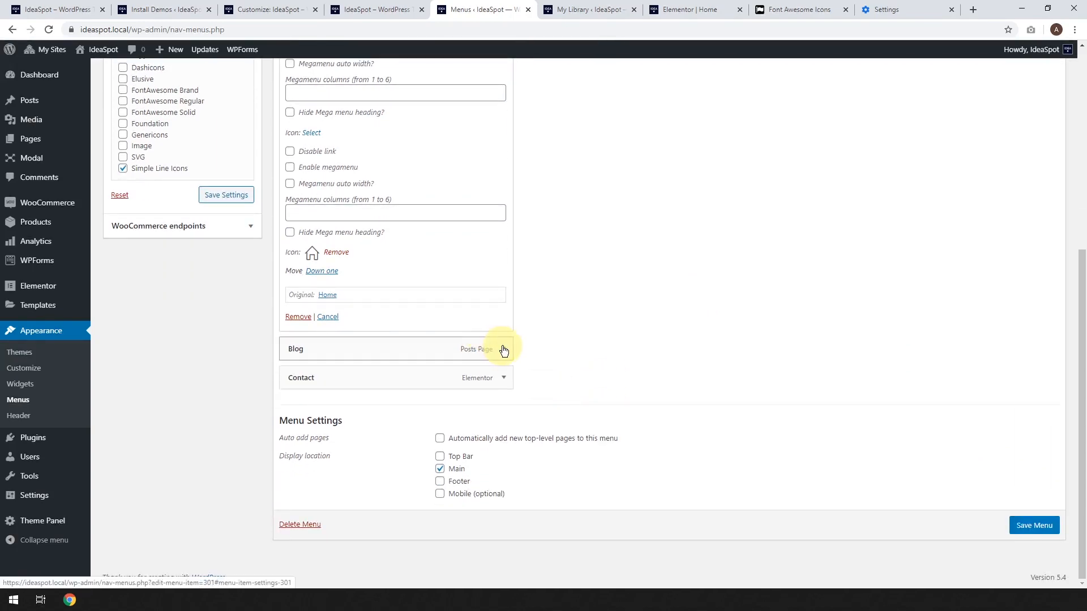
{"action": "left_click", "coordinate": [504, 351]}
{"action": "scroll", "coordinate": [619, 379], "scroll_direction": "down", "scroll_amount": 2}
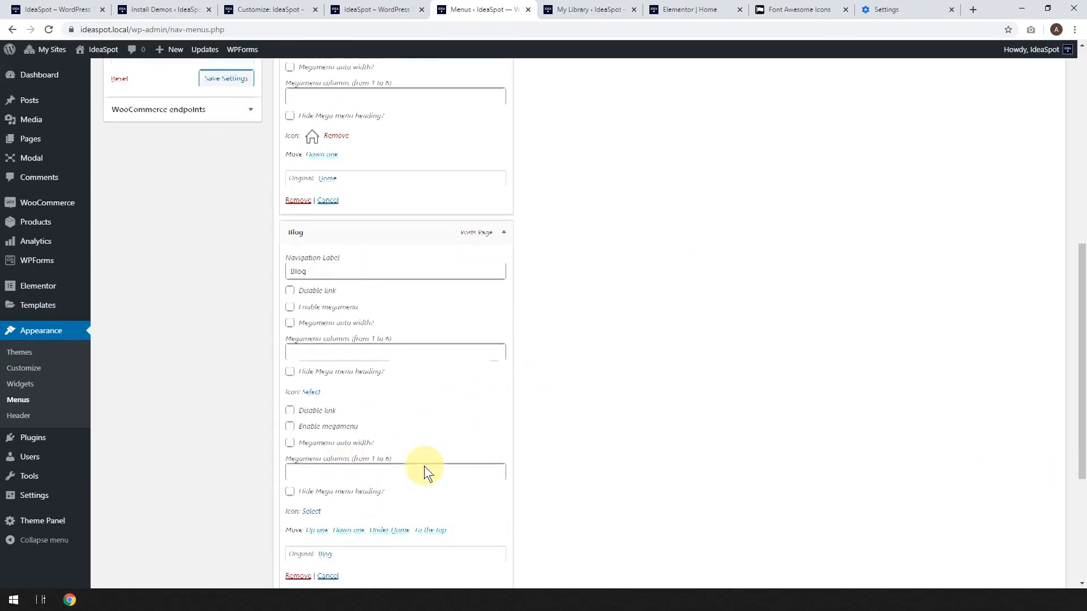
{"action": "scroll", "coordinate": [424, 466], "scroll_direction": "down", "scroll_amount": 1}
{"action": "left_click", "coordinate": [313, 458]}
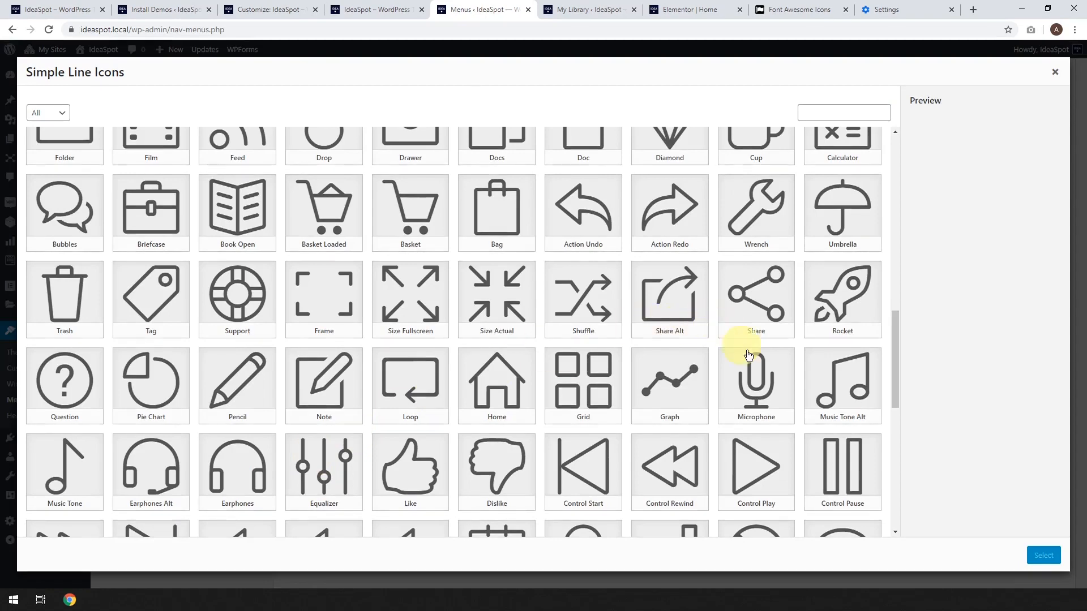
{"action": "left_click_drag", "start_coordinate": [894, 362], "coordinate": [893, 362]}
{"action": "scroll", "coordinate": [244, 235], "scroll_direction": "up", "scroll_amount": 4}
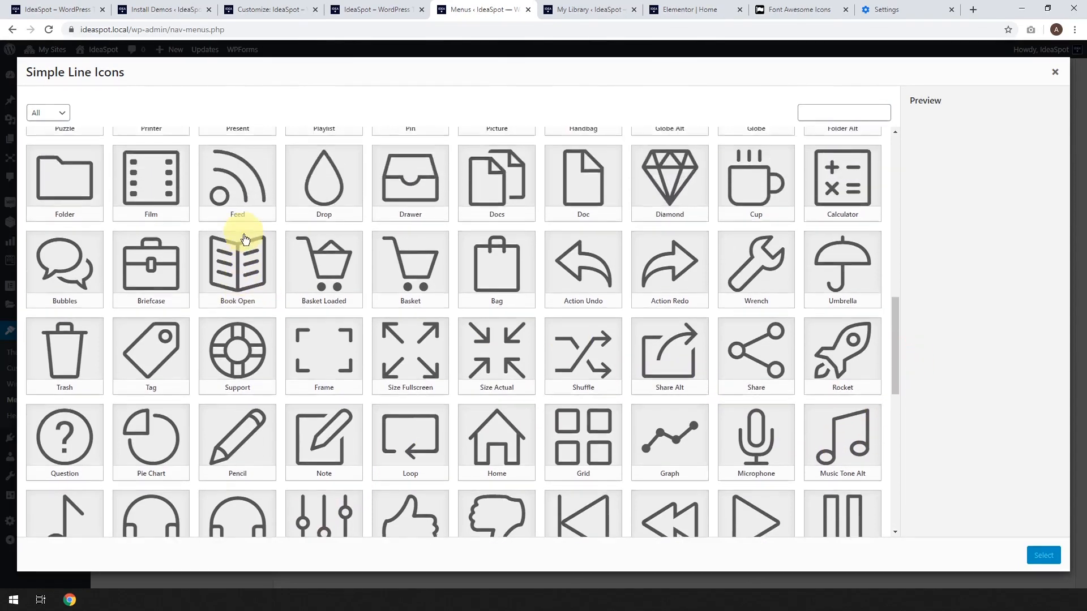
{"action": "scroll", "coordinate": [530, 363], "scroll_direction": "up", "scroll_amount": 1}
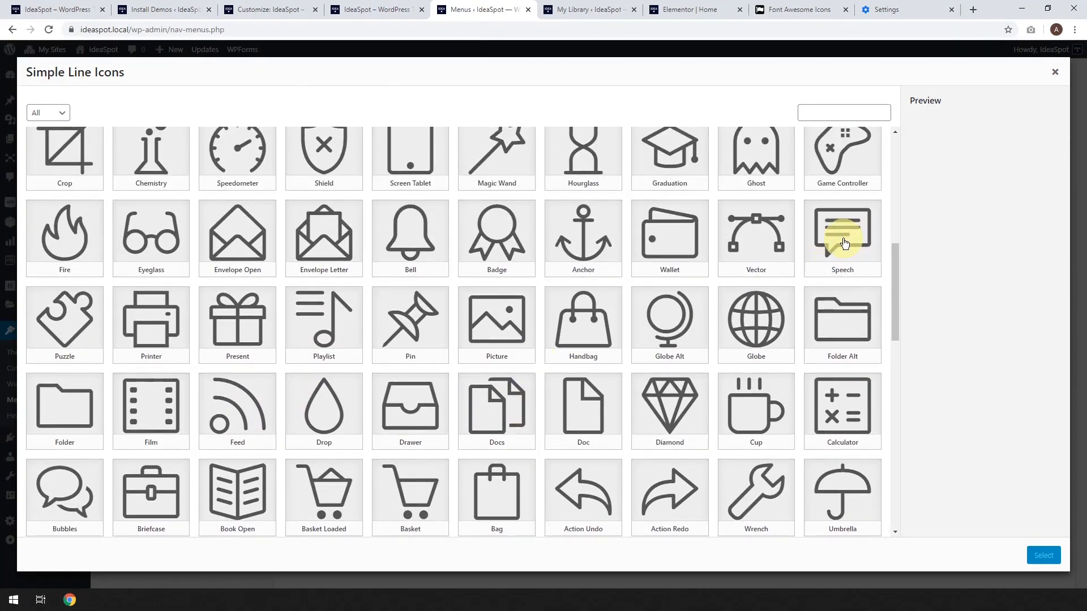
{"action": "scroll", "coordinate": [843, 243], "scroll_direction": "up", "scroll_amount": 3}
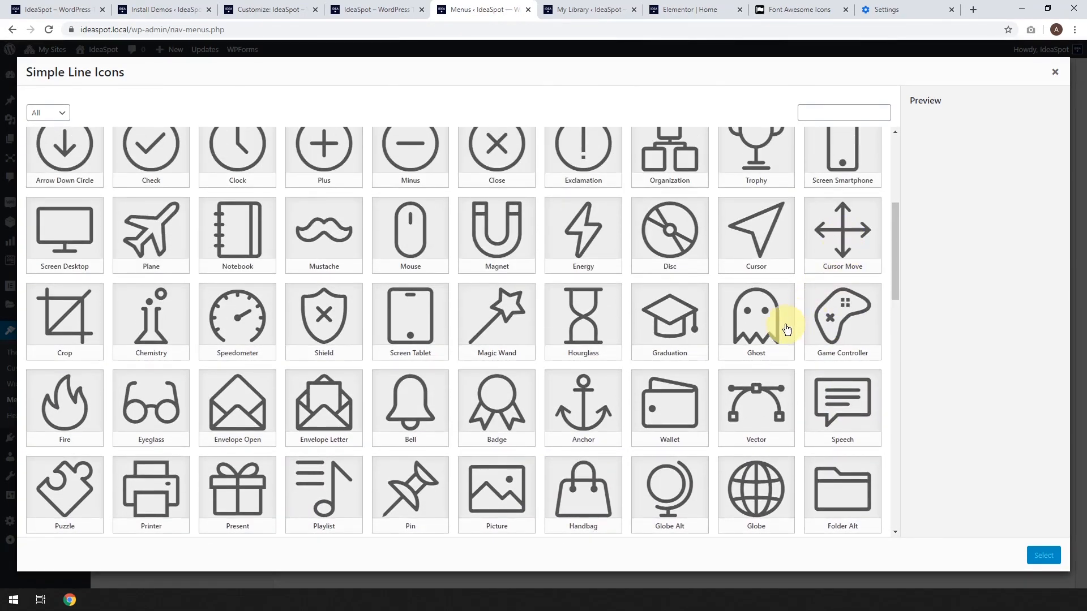
{"action": "scroll", "coordinate": [222, 239], "scroll_direction": "down", "scroll_amount": 4}
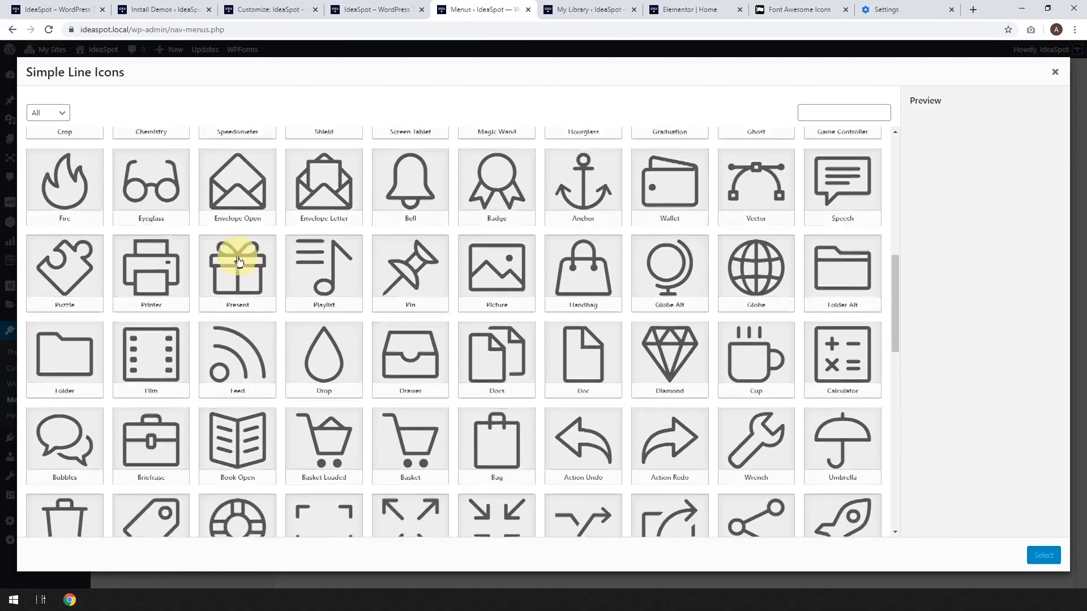
{"action": "scroll", "coordinate": [239, 261], "scroll_direction": "down", "scroll_amount": 2}
{"action": "left_click", "coordinate": [238, 317]}
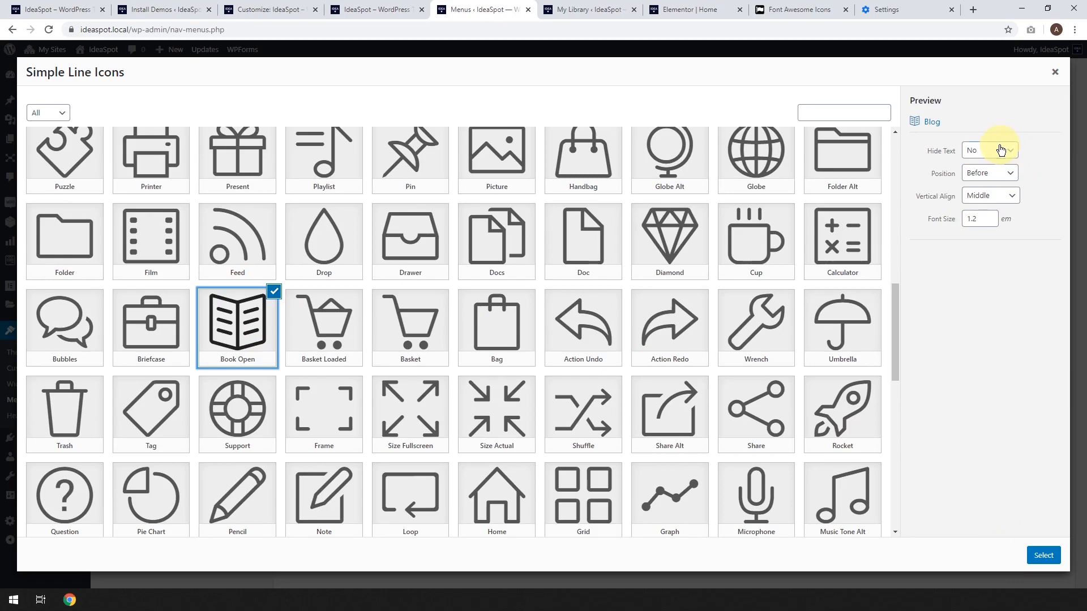
{"action": "left_click", "coordinate": [979, 171]}
{"action": "left_click", "coordinate": [1043, 554]}
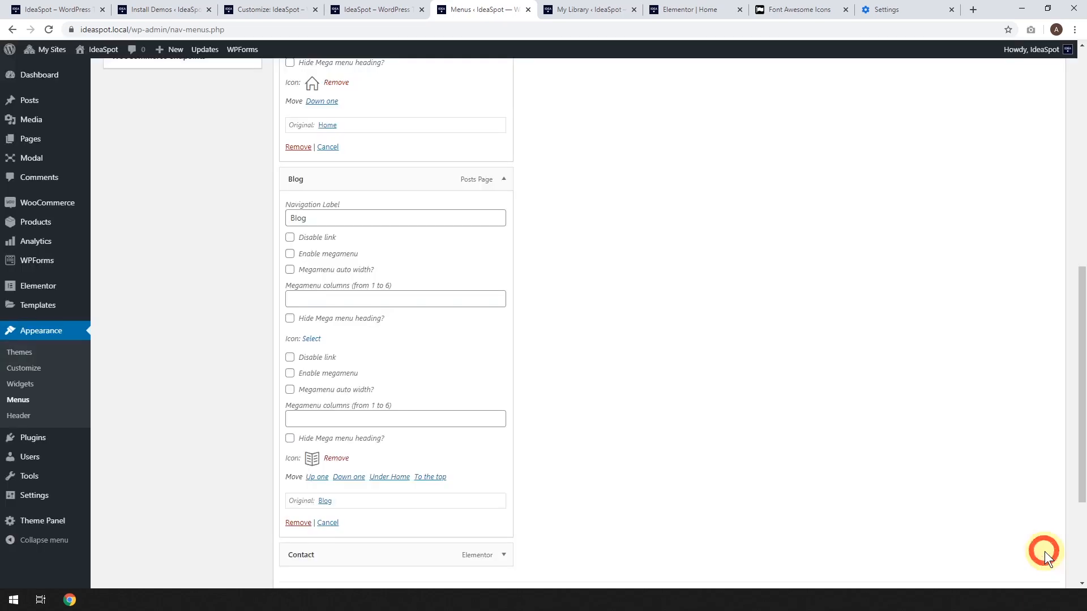
- Assign the Envelope Letter icon to the Contact menu item, with Hide Text set to Yes
{"action": "scroll", "coordinate": [790, 378], "scroll_direction": "down", "scroll_amount": 3}
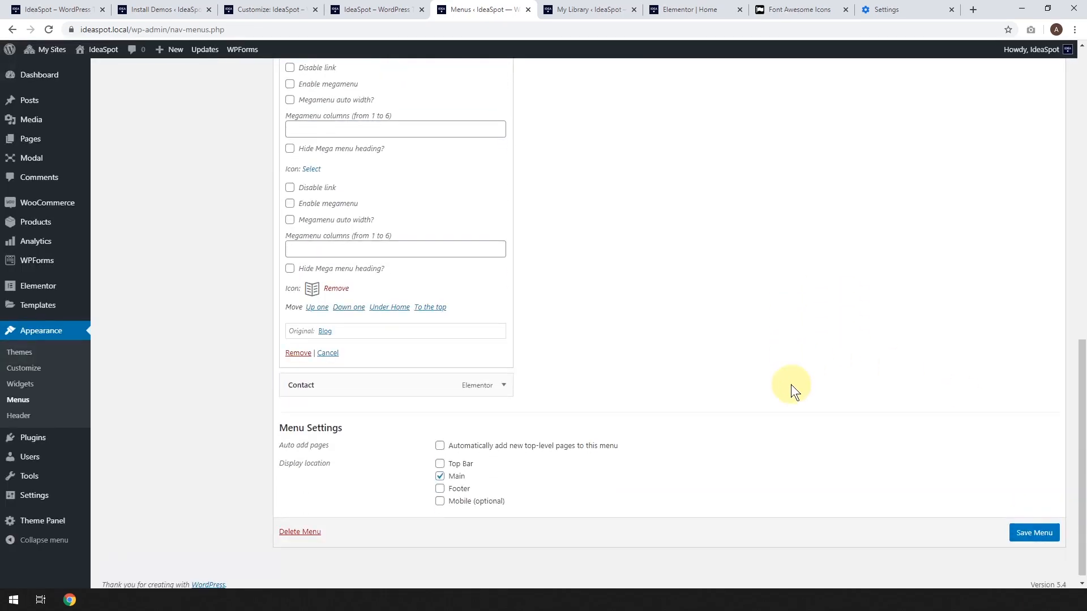
{"action": "left_click", "coordinate": [503, 386]}
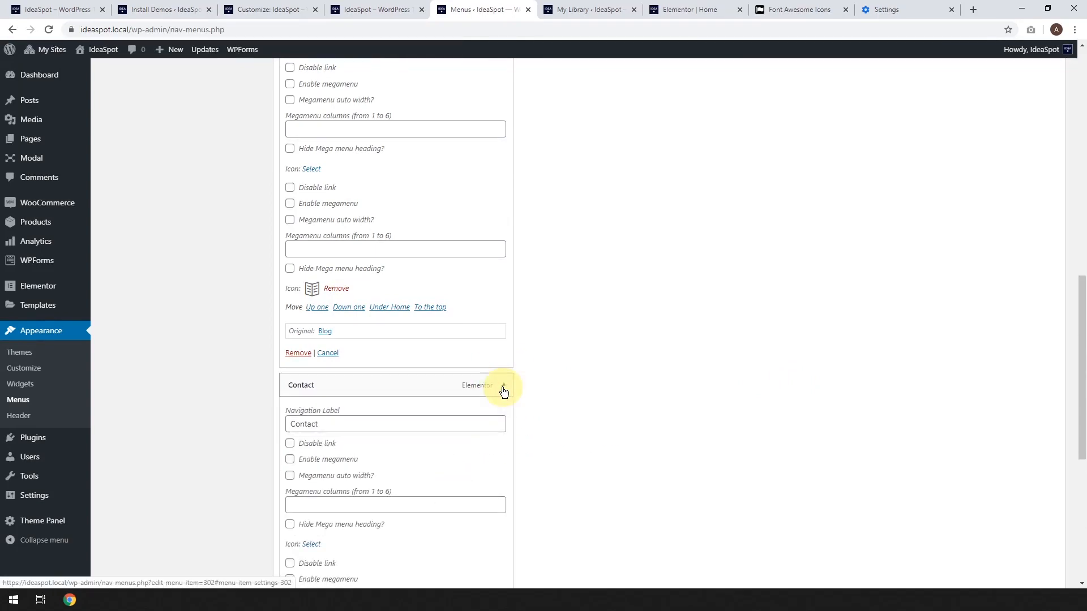
{"action": "scroll", "coordinate": [400, 431], "scroll_direction": "down", "scroll_amount": 2}
{"action": "left_click", "coordinate": [312, 432]}
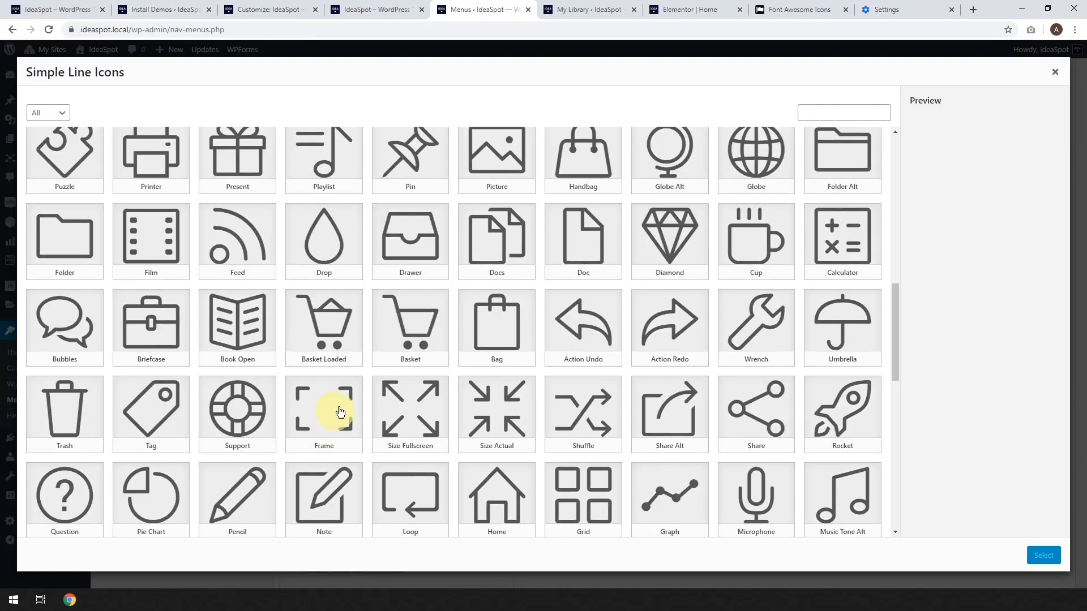
{"action": "scroll", "coordinate": [538, 338], "scroll_direction": "up", "scroll_amount": 2}
{"action": "scroll", "coordinate": [667, 340], "scroll_direction": "up", "scroll_amount": 2}
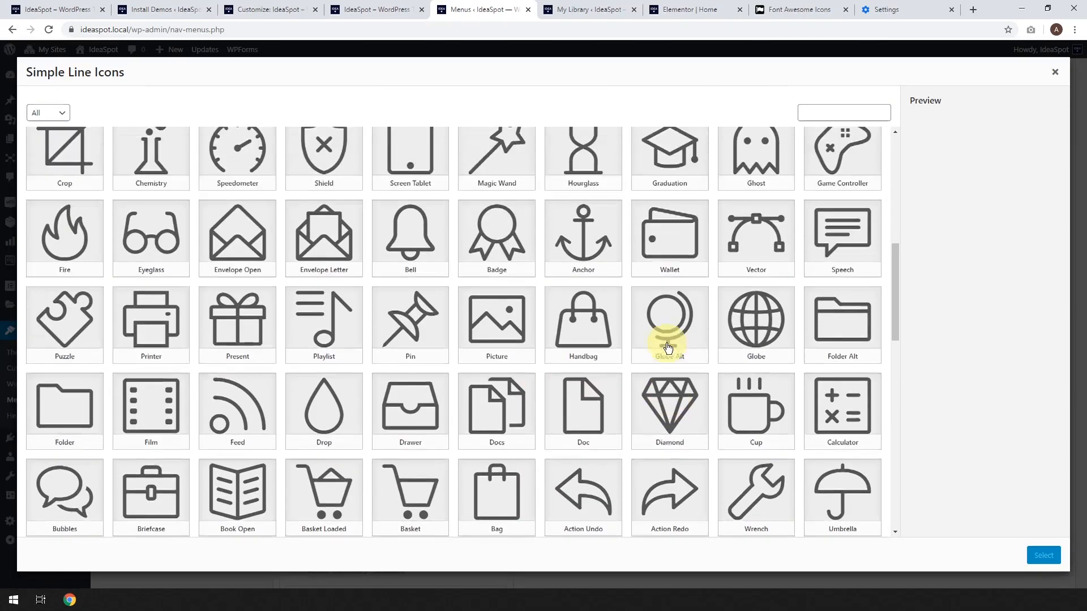
{"action": "scroll", "coordinate": [327, 315], "scroll_direction": "up", "scroll_amount": 6}
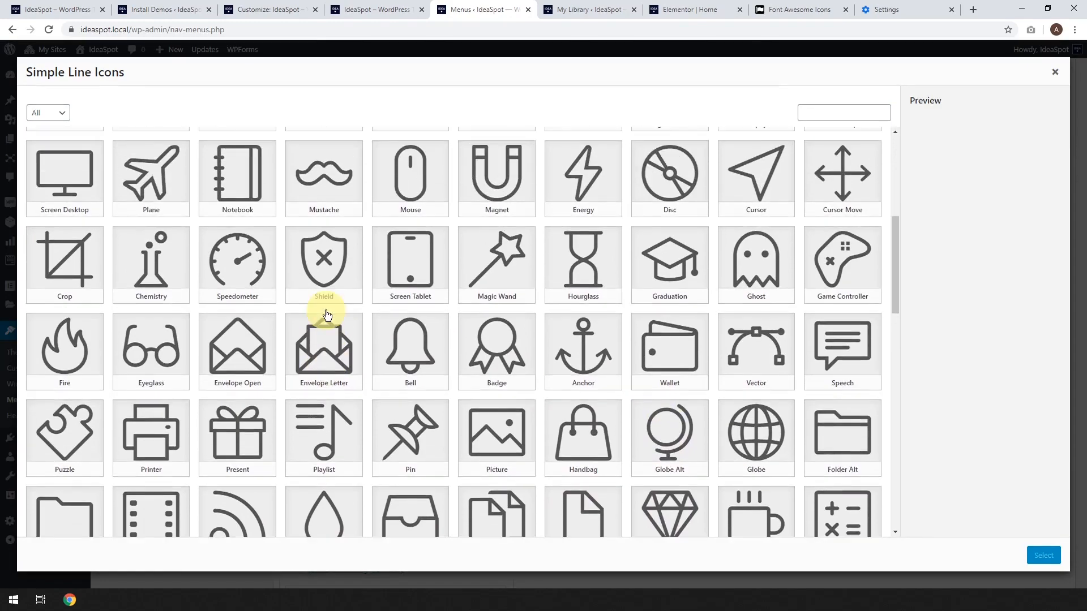
{"action": "scroll", "coordinate": [408, 364], "scroll_direction": "up", "scroll_amount": 1}
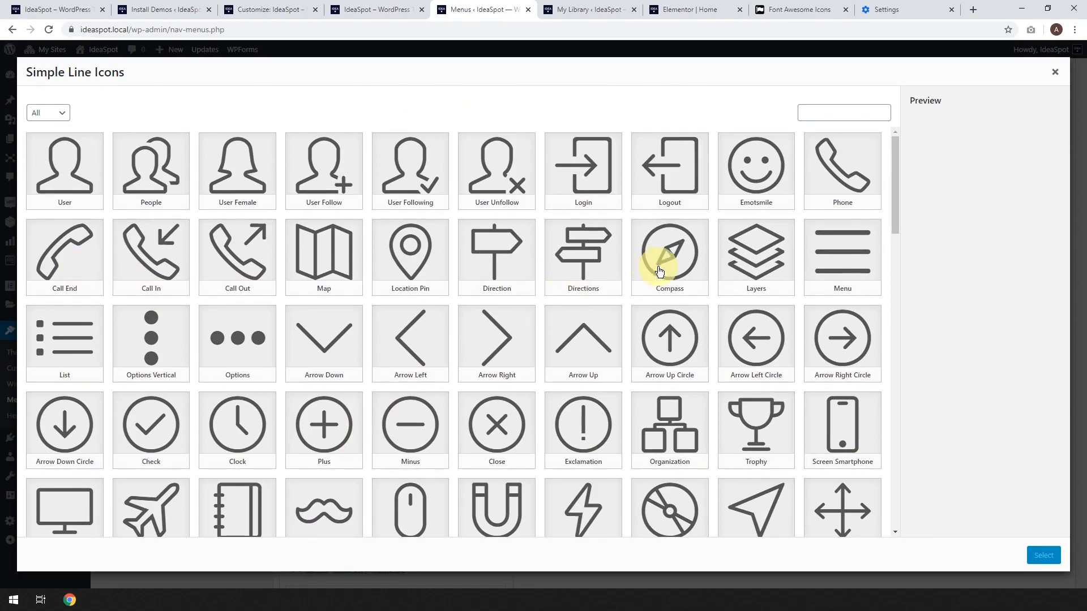
{"action": "scroll", "coordinate": [608, 373], "scroll_direction": "down", "scroll_amount": 7}
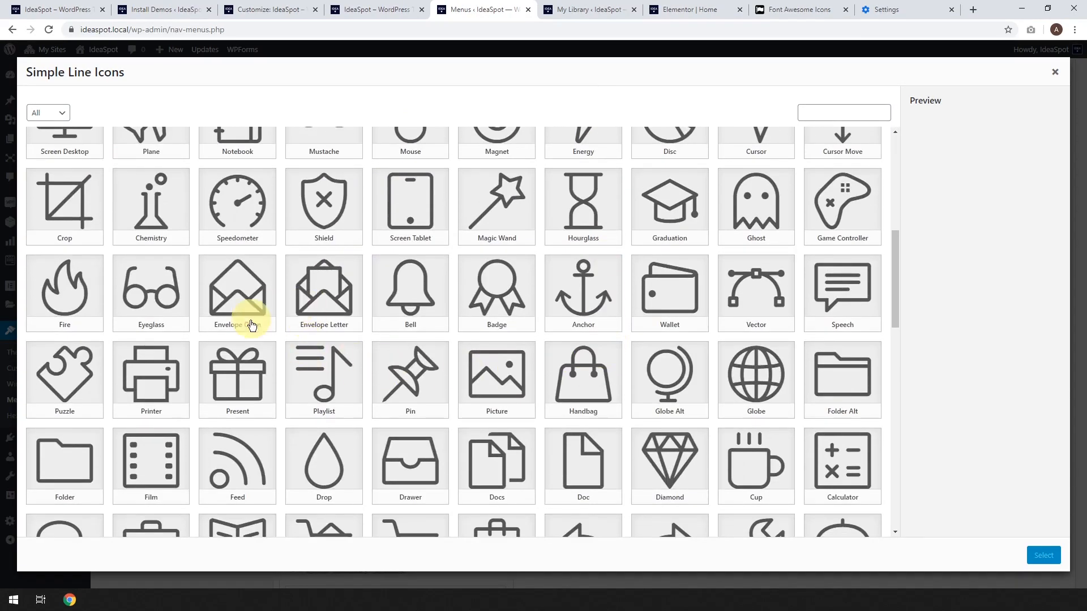
{"action": "left_click", "coordinate": [323, 300]}
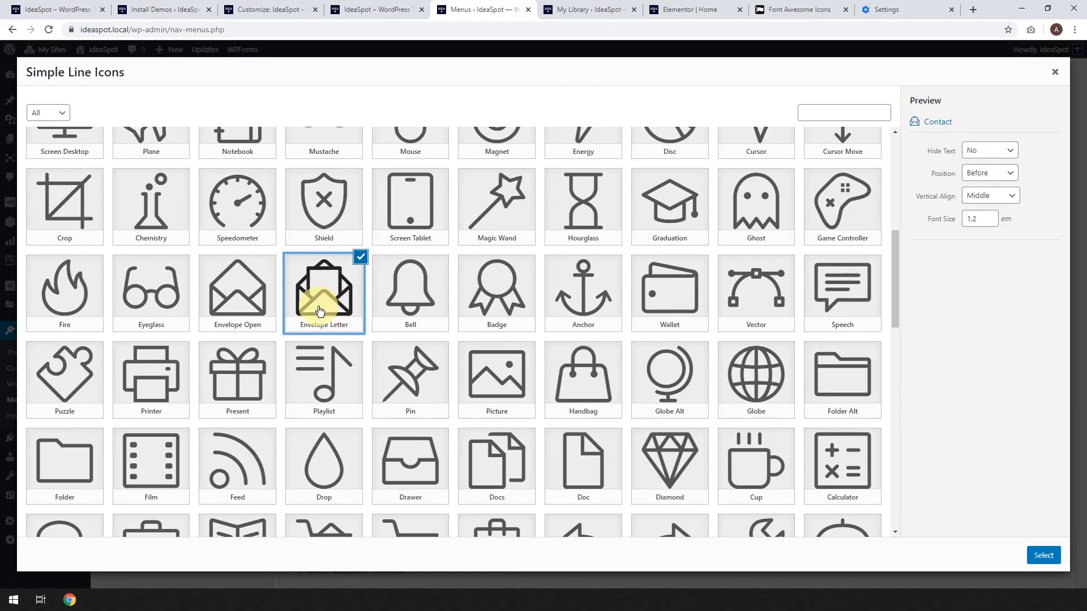
{"action": "left_click", "coordinate": [975, 151]}
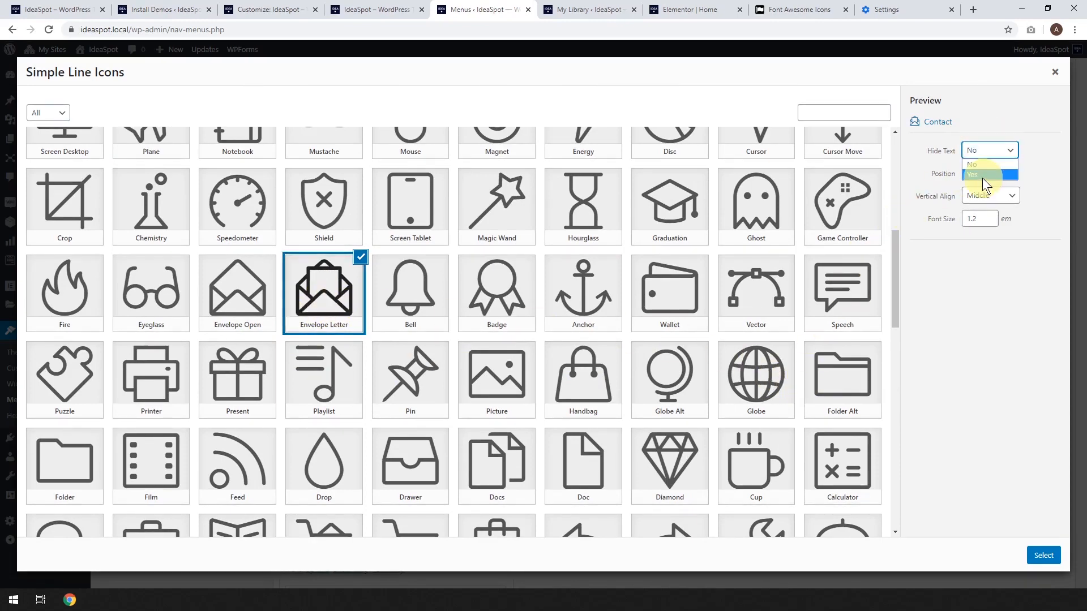
{"action": "left_click", "coordinate": [983, 176]}
{"action": "left_click", "coordinate": [1037, 555]}
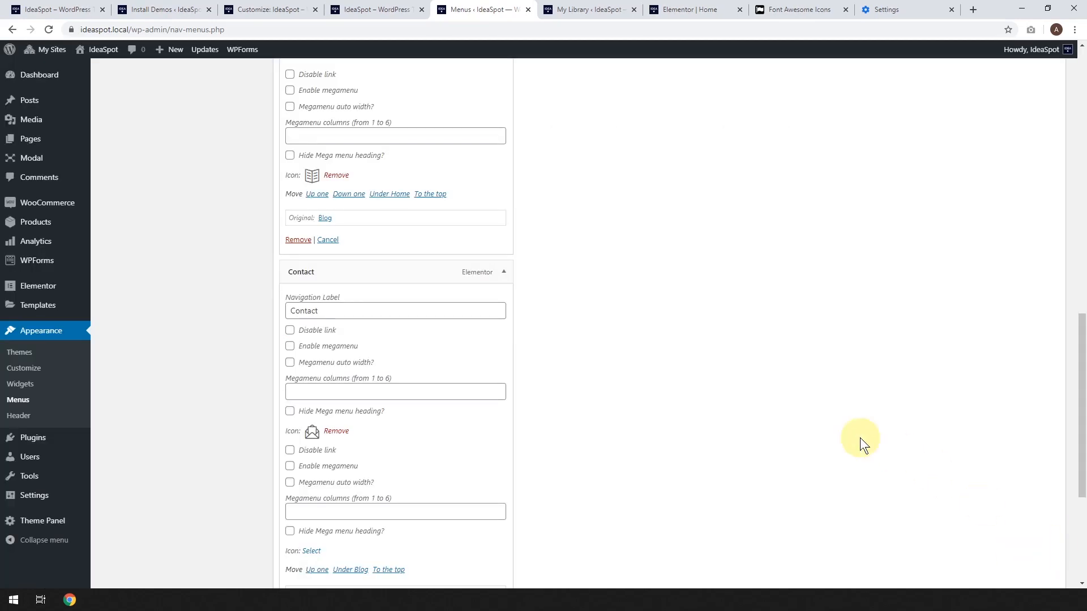
- Save the Main Menu, then reload the site's front page to check the header menu icons
{"action": "scroll", "coordinate": [625, 382], "scroll_direction": "down", "scroll_amount": 4}
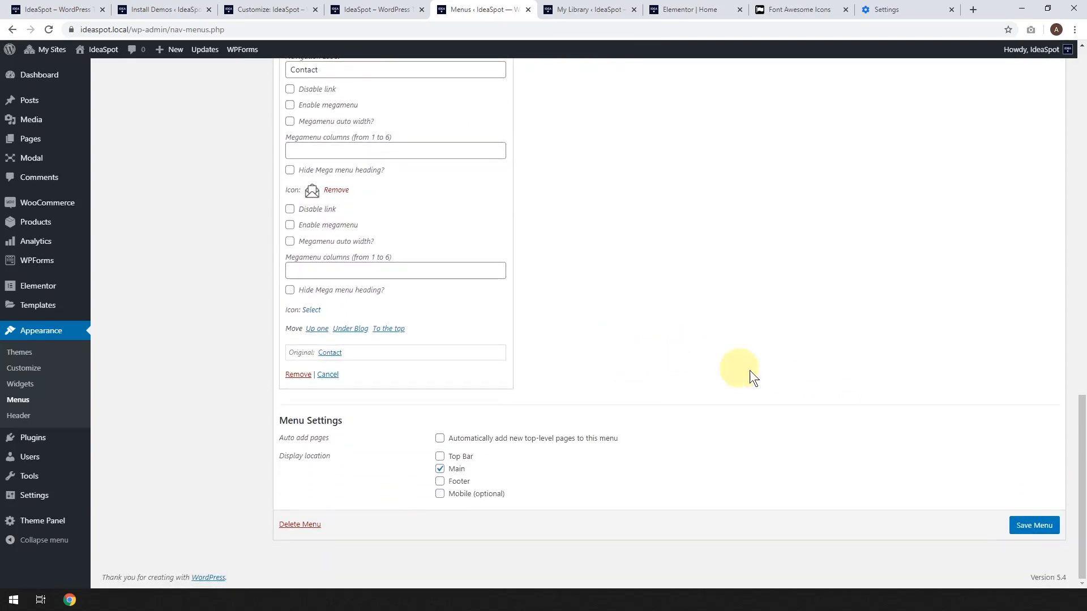
{"action": "left_click", "coordinate": [1034, 525]}
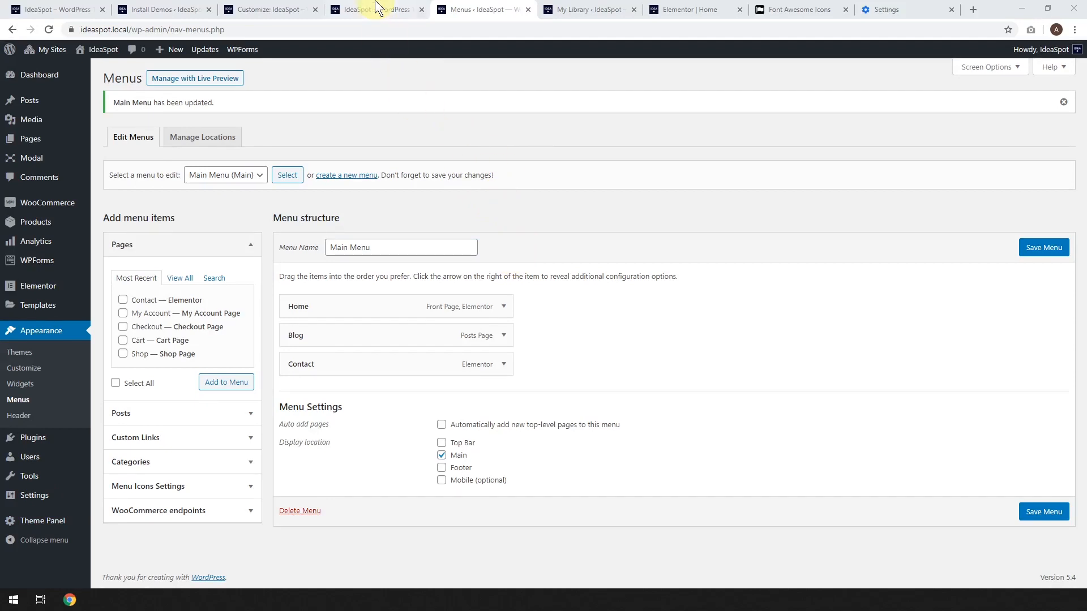
{"action": "left_click", "coordinate": [376, 8]}
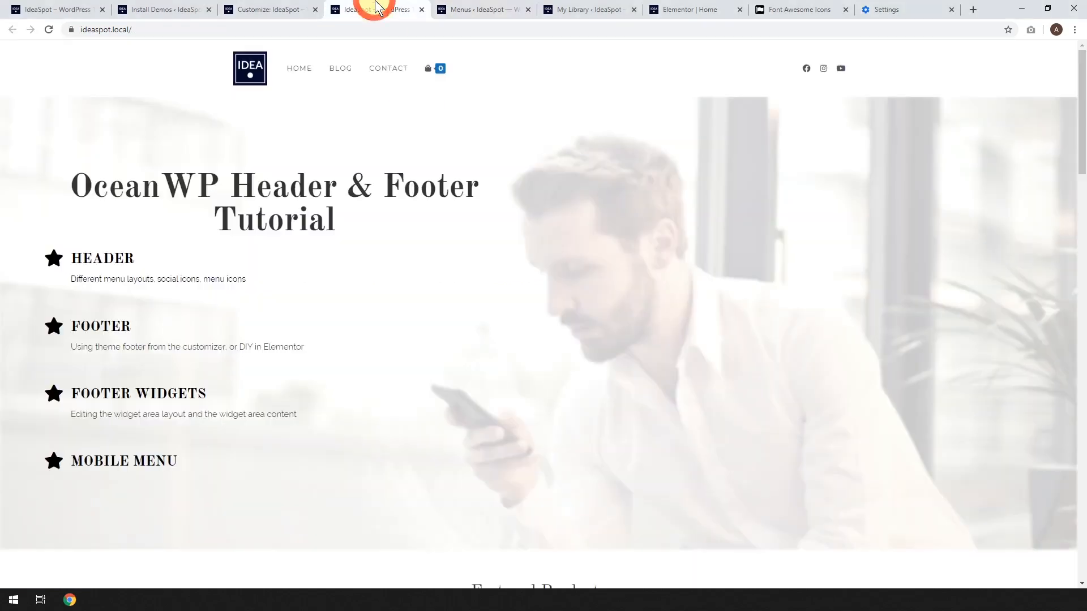
{"action": "left_click", "coordinate": [50, 30]}
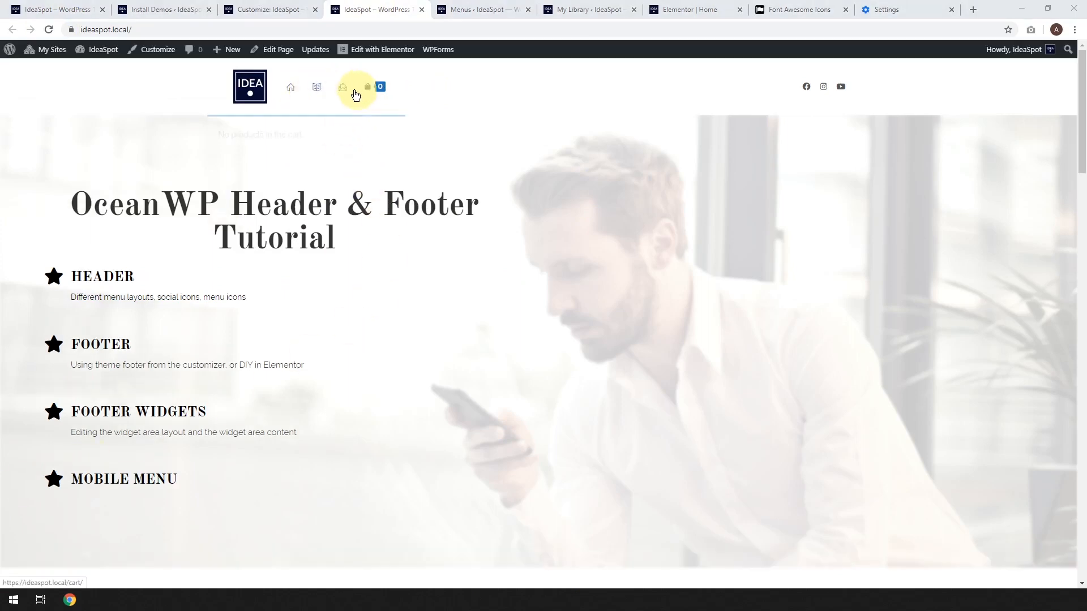
{"action": "mouse_move", "coordinate": [365, 97]}
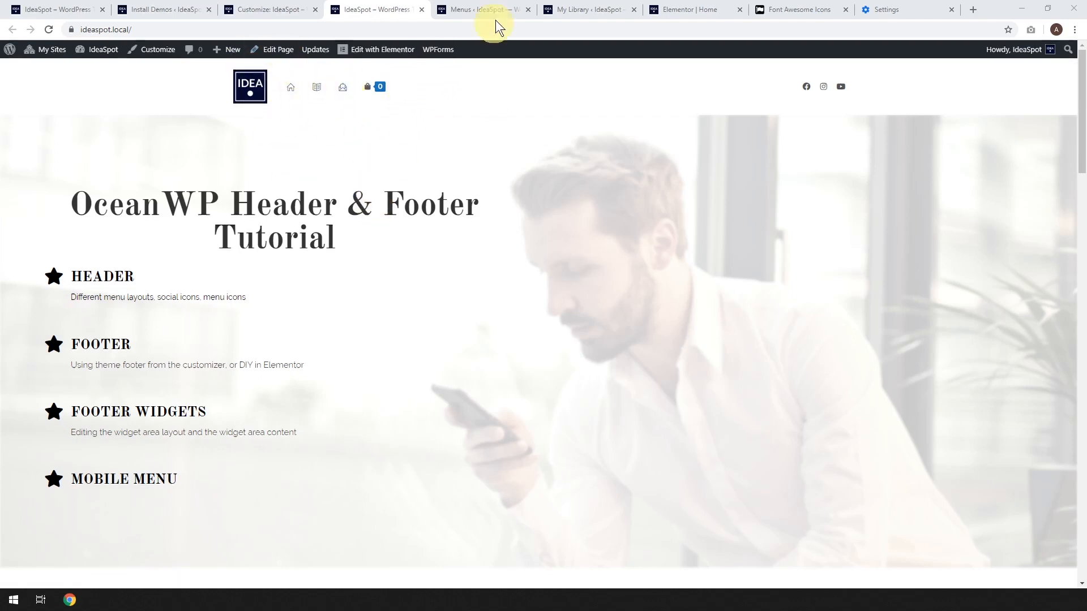
- Back on the Menus page, set Hide Text to No for the Home menu item's icon and apply it
{"action": "left_click", "coordinate": [484, 8]}
{"action": "left_click", "coordinate": [387, 307]}
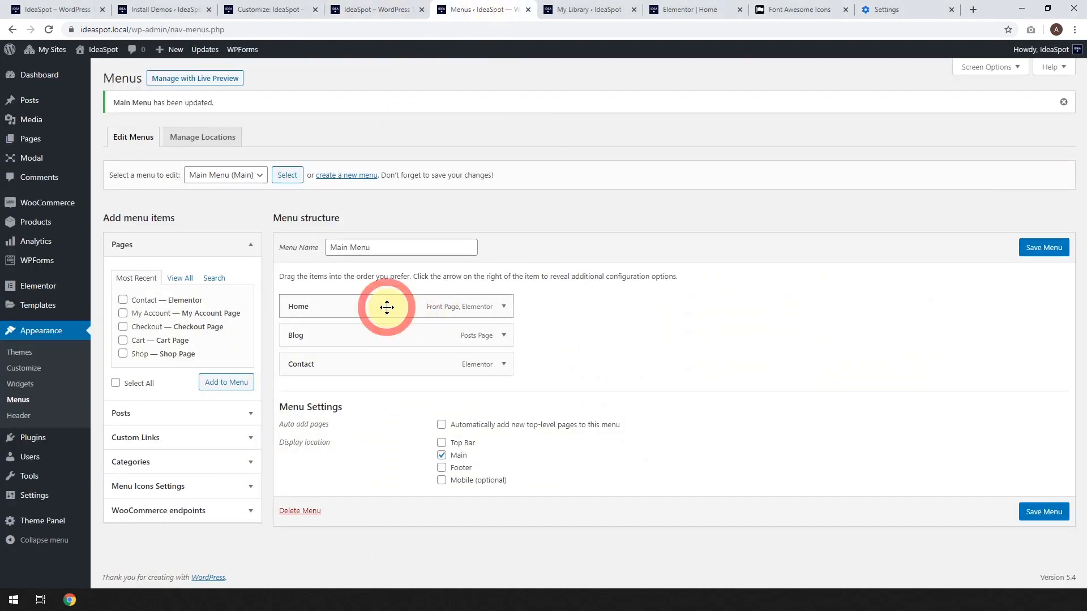
{"action": "left_click", "coordinate": [503, 307]}
{"action": "scroll", "coordinate": [534, 351], "scroll_direction": "down", "scroll_amount": 2}
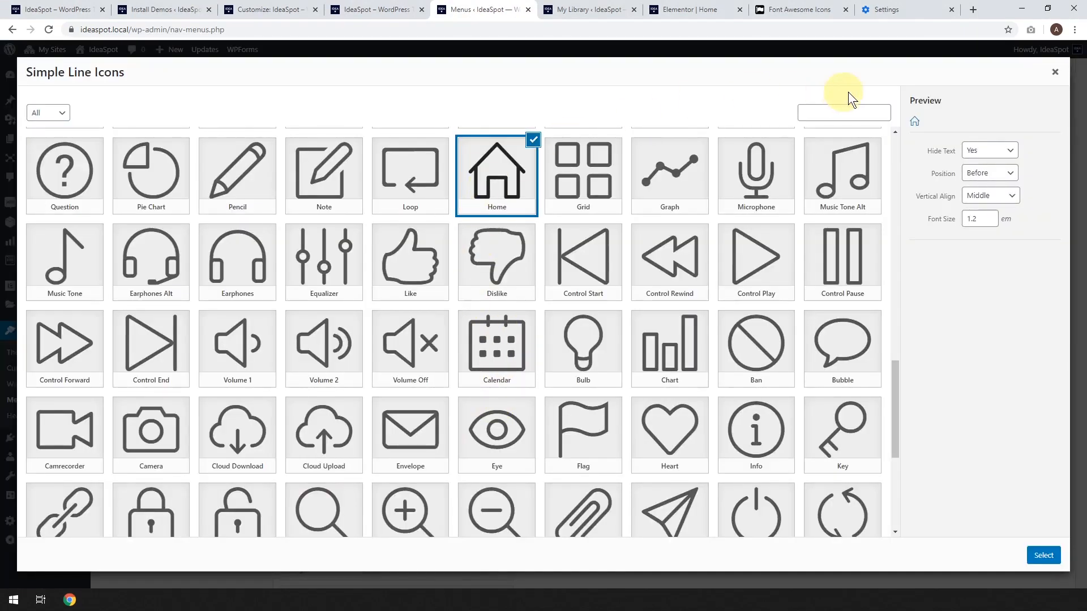
{"action": "left_click", "coordinate": [976, 153]}
{"action": "left_click", "coordinate": [987, 161]}
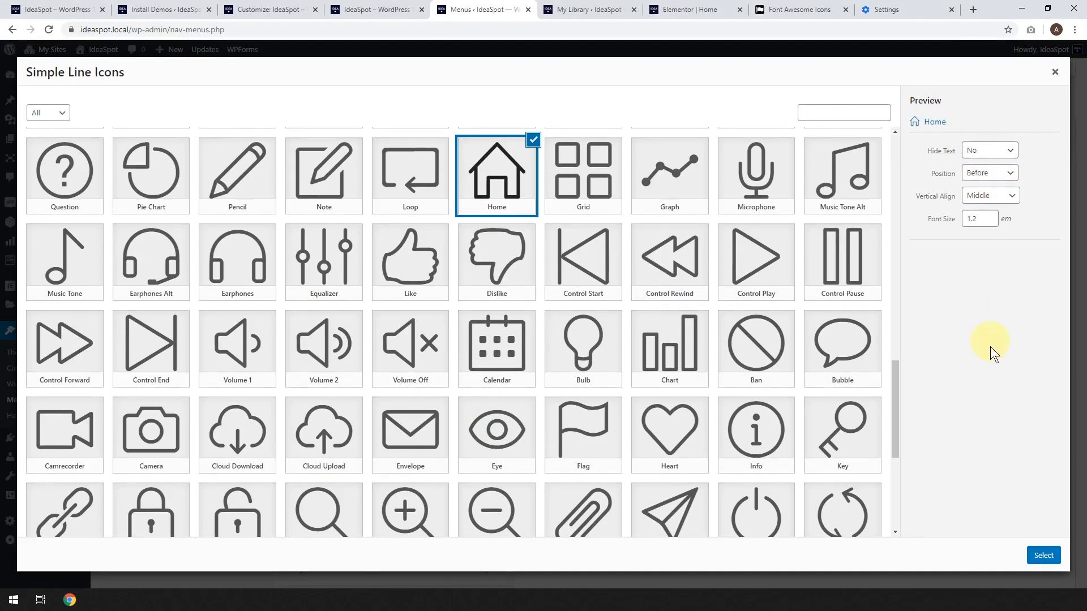
{"action": "left_click", "coordinate": [1042, 556]}
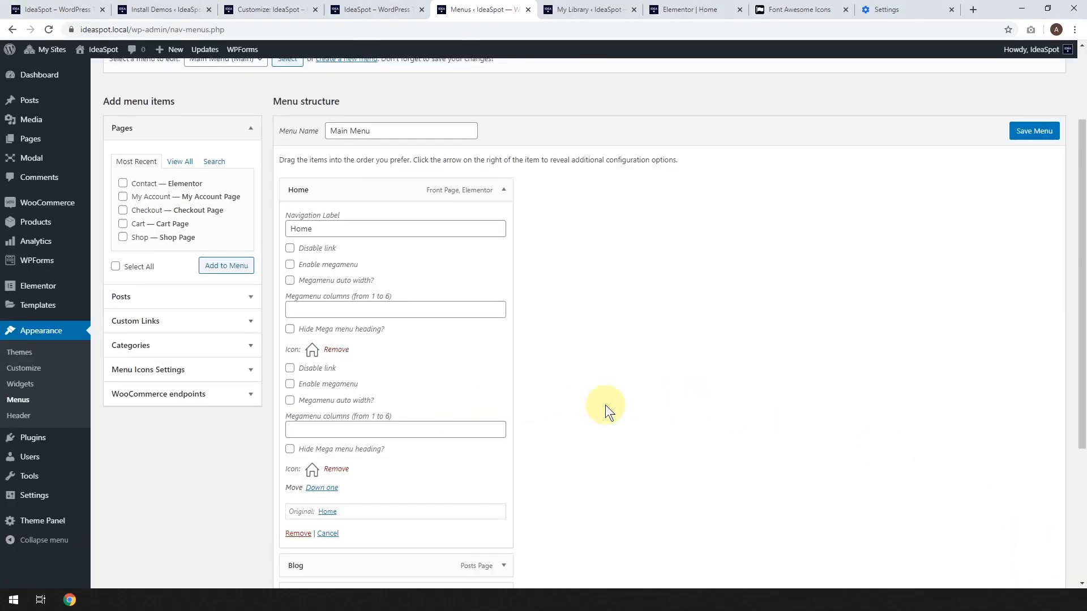
- Set Hide Text to No for the Blog menu item's icon and apply it
{"action": "scroll", "coordinate": [565, 402], "scroll_direction": "down", "scroll_amount": 2}
{"action": "left_click", "coordinate": [413, 455]}
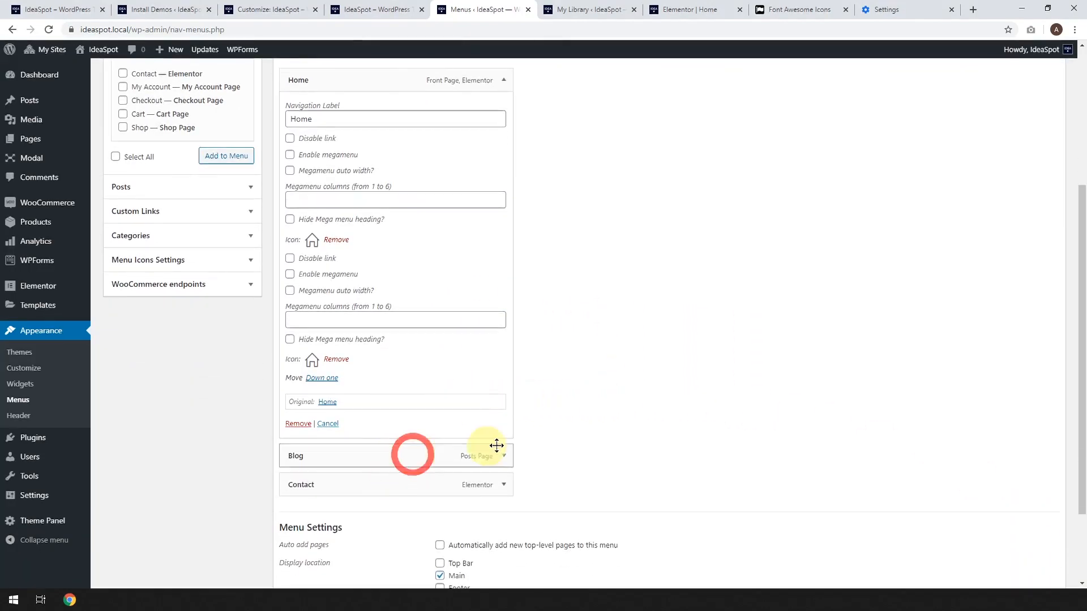
{"action": "left_click", "coordinate": [503, 460]}
{"action": "scroll", "coordinate": [554, 430], "scroll_direction": "down", "scroll_amount": 6}
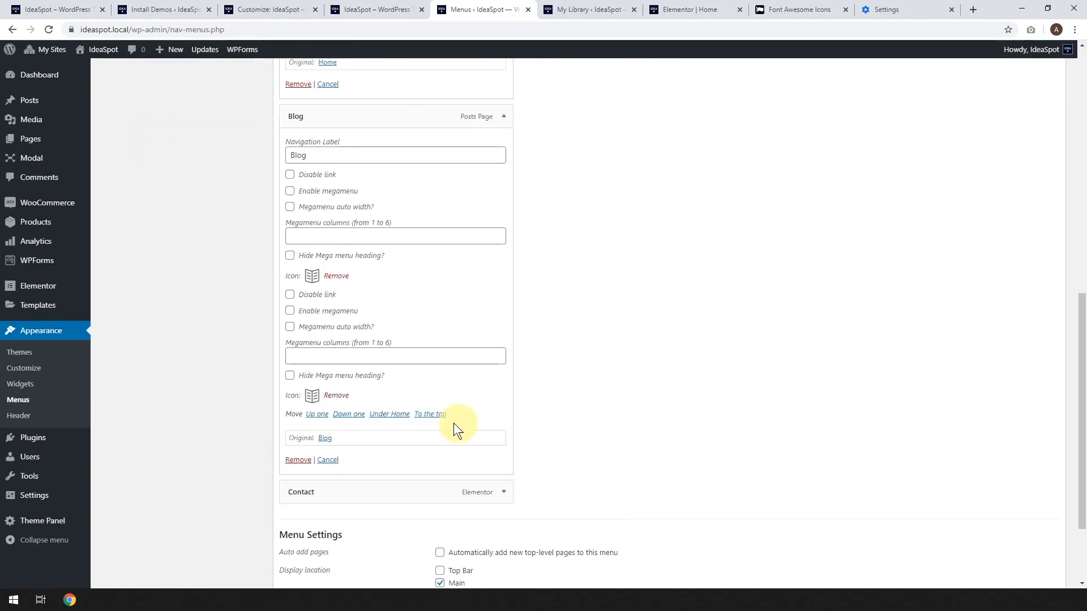
{"action": "left_click", "coordinate": [311, 397]}
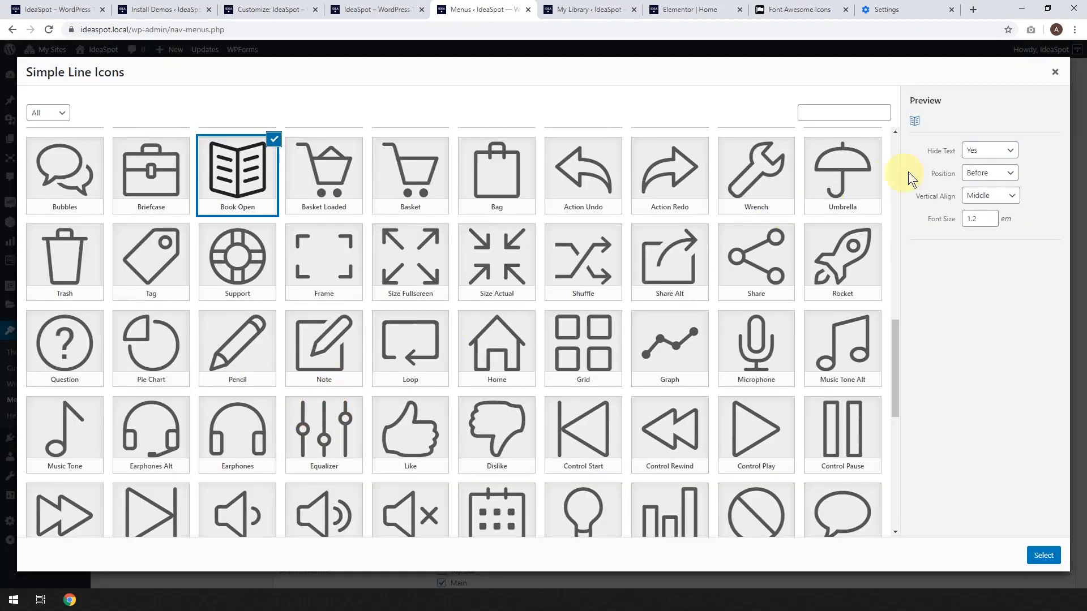
{"action": "left_click", "coordinate": [983, 150]}
{"action": "left_click", "coordinate": [981, 167]}
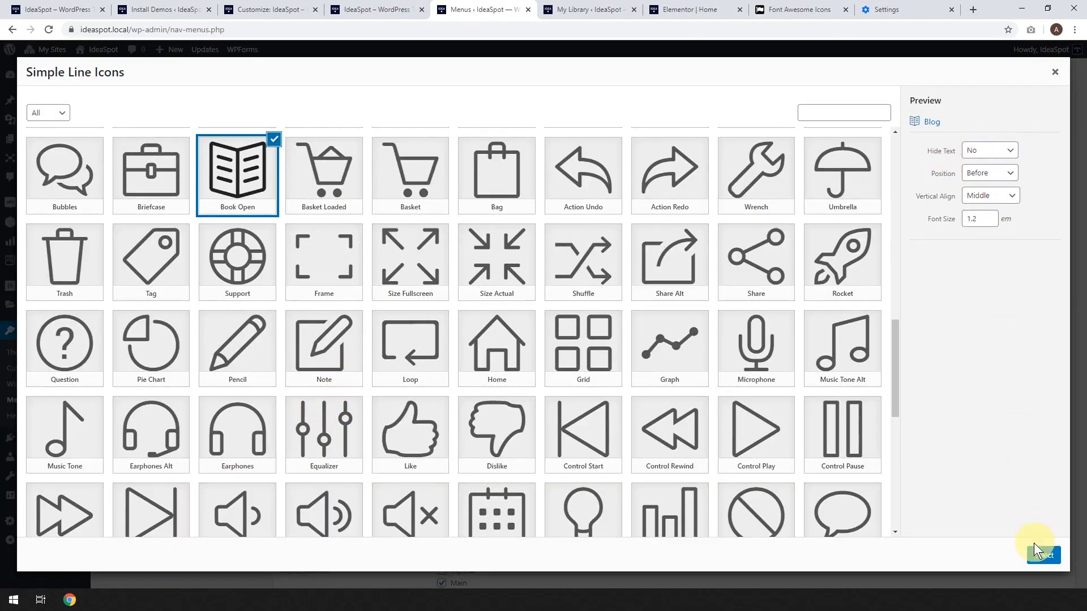
{"action": "left_click", "coordinate": [1040, 557]}
- Set Hide Text to No for the Contact menu item's Envelope Letter icon and apply it
{"action": "scroll", "coordinate": [710, 382], "scroll_direction": "down", "scroll_amount": 1}
{"action": "scroll", "coordinate": [710, 382], "scroll_direction": "down", "scroll_amount": 2}
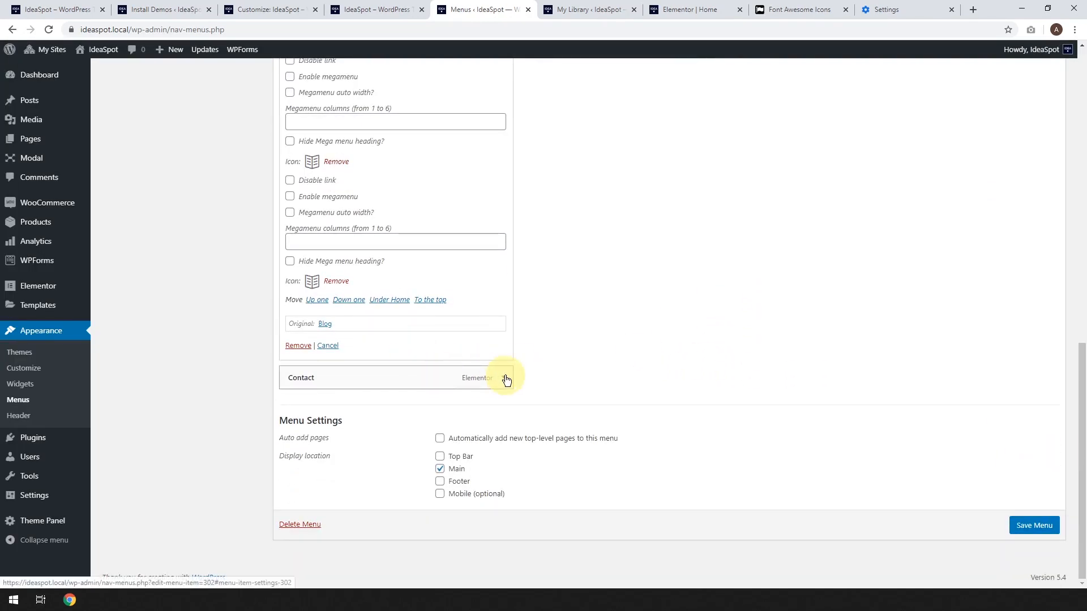
{"action": "left_click", "coordinate": [503, 376]}
{"action": "scroll", "coordinate": [578, 395], "scroll_direction": "down", "scroll_amount": 3}
{"action": "scroll", "coordinate": [359, 471], "scroll_direction": "down", "scroll_amount": 1}
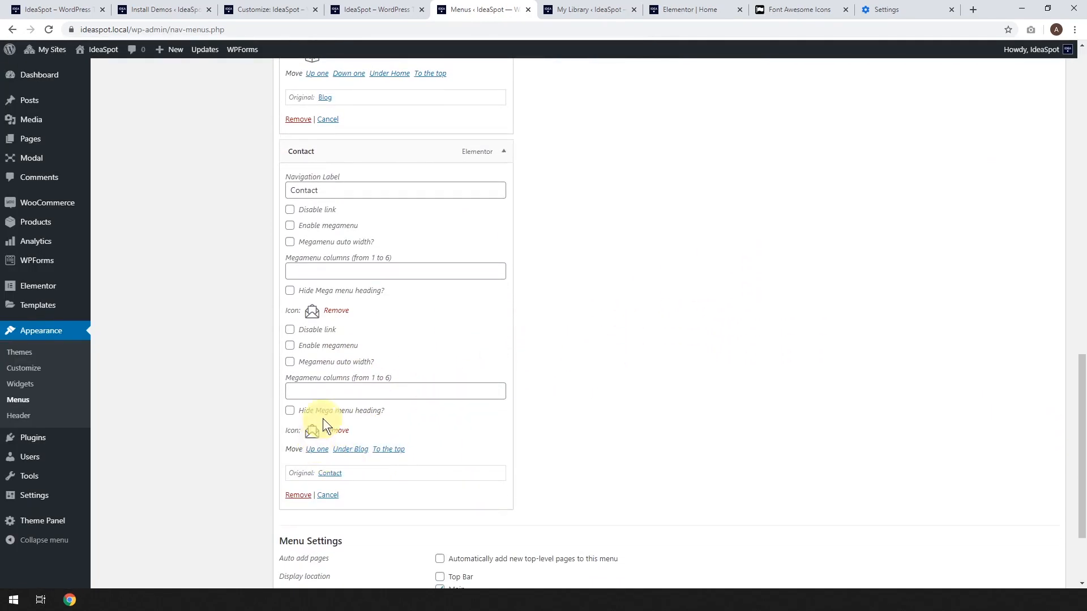
{"action": "left_click", "coordinate": [312, 432]}
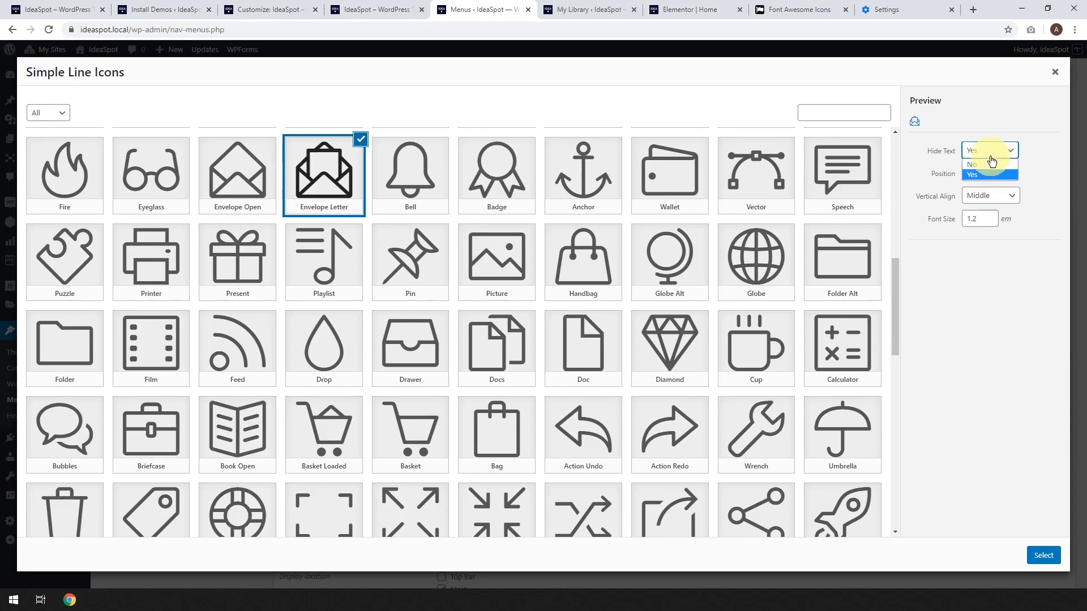
{"action": "left_click", "coordinate": [991, 164]}
{"action": "left_click", "coordinate": [1043, 556]}
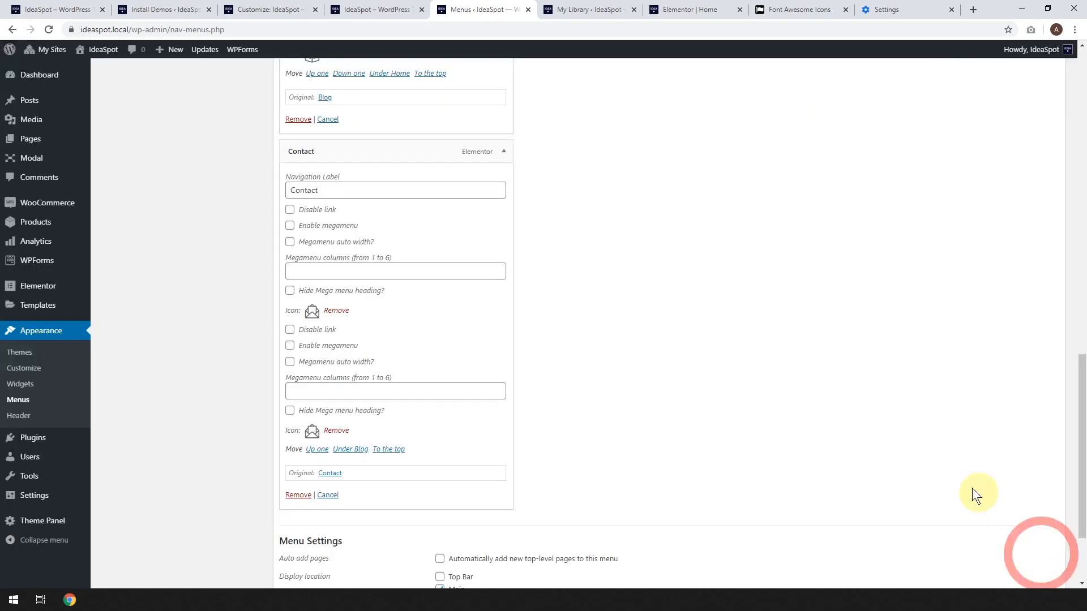
- Save the Main Menu and reload the site's front page to check the header's icons with their labels
{"action": "scroll", "coordinate": [871, 436], "scroll_direction": "down", "scroll_amount": 2}
{"action": "left_click", "coordinate": [1043, 527]}
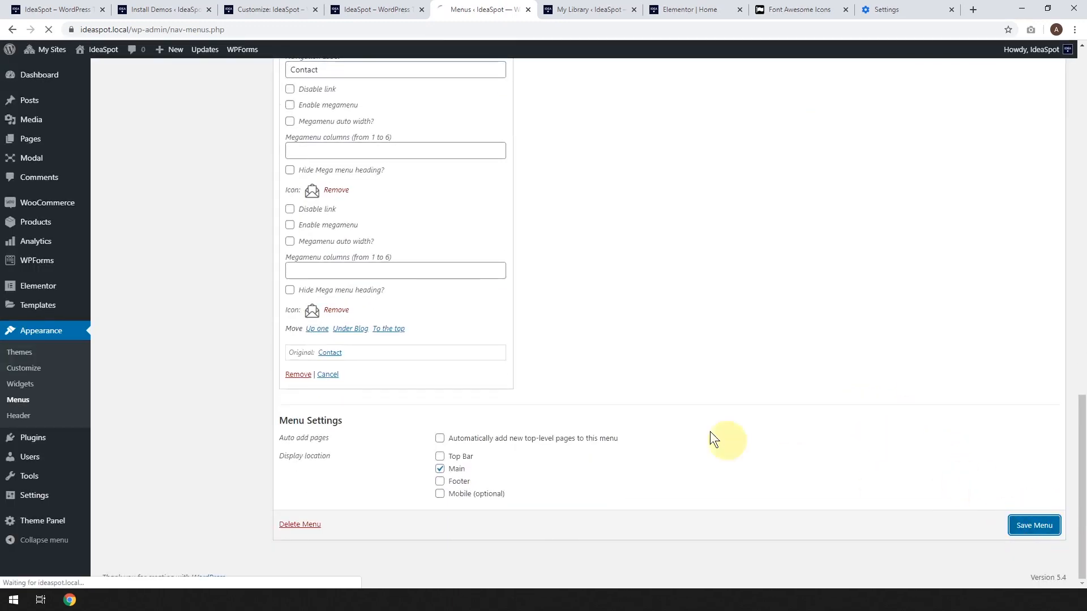
{"action": "key", "text": "ctrl+shift+Tab"}
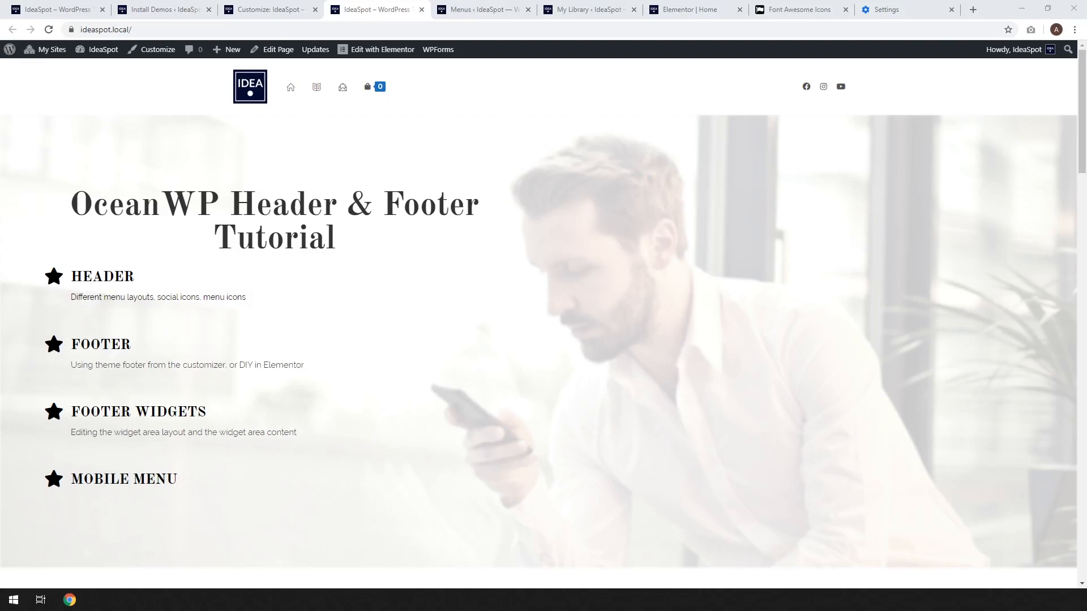
{"action": "left_click", "coordinate": [48, 29]}
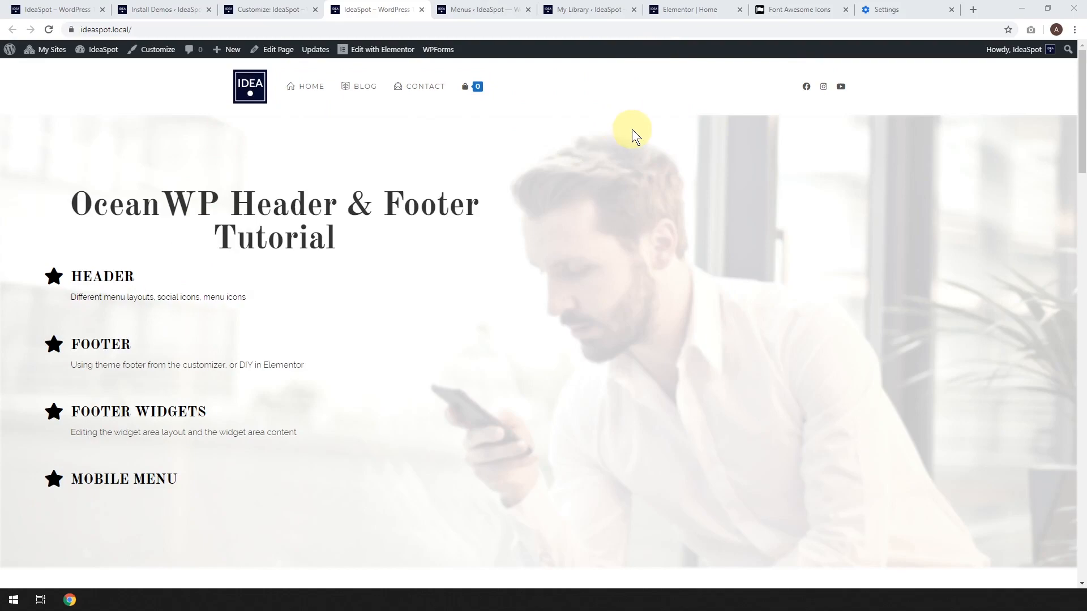
- View the front page's footer, then reload the Customizer and open the Footer Widgets settings with the footer shown in the preview
{"action": "scroll", "coordinate": [463, 337], "scroll_direction": "down", "scroll_amount": 15}
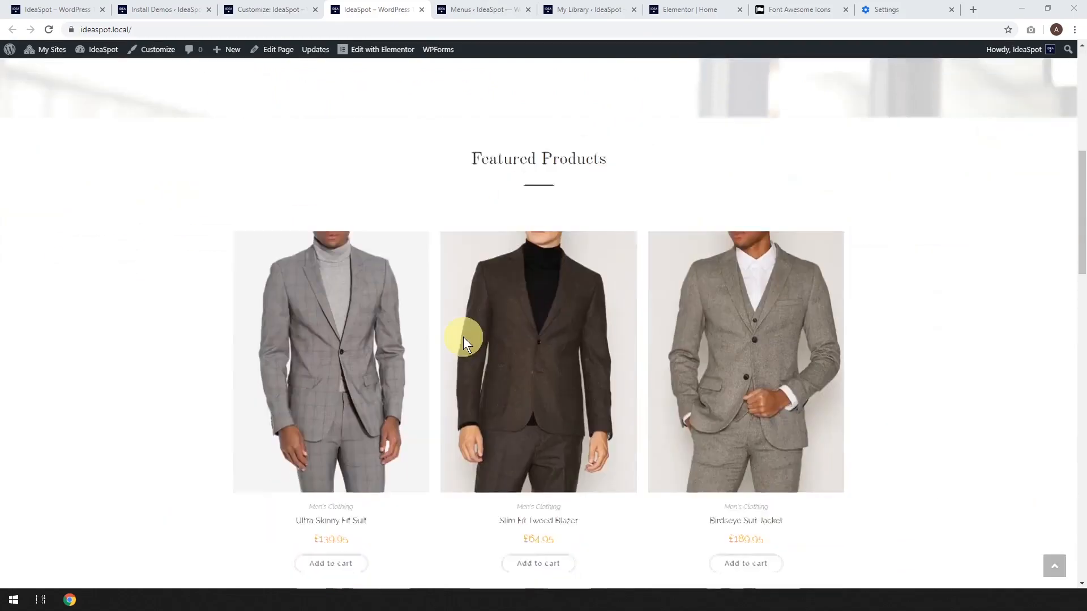
{"action": "scroll", "coordinate": [463, 338], "scroll_direction": "down", "scroll_amount": 5}
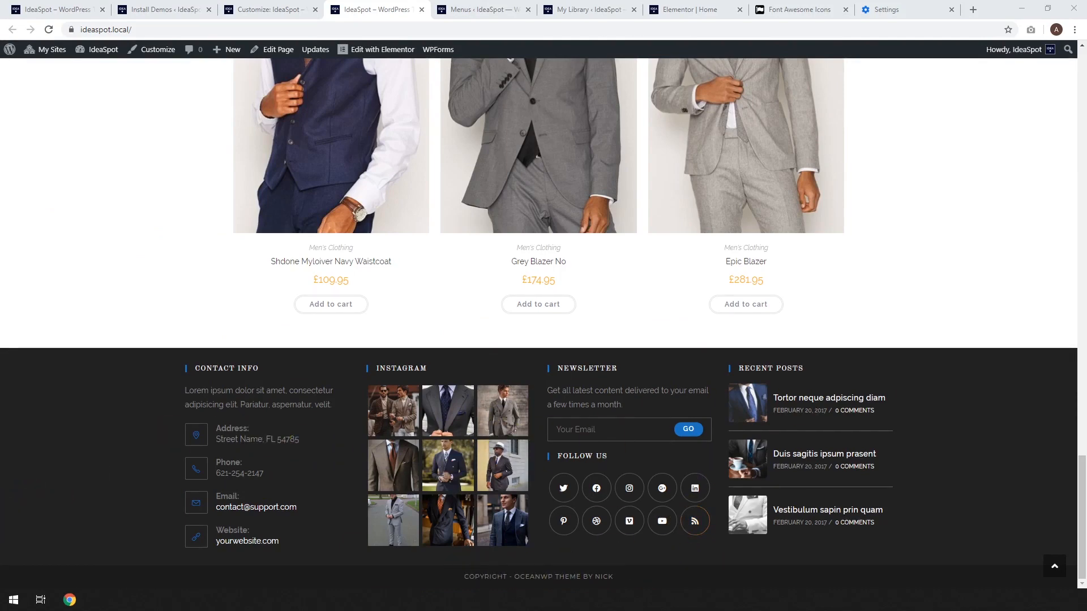
{"action": "left_click", "coordinate": [274, 10]}
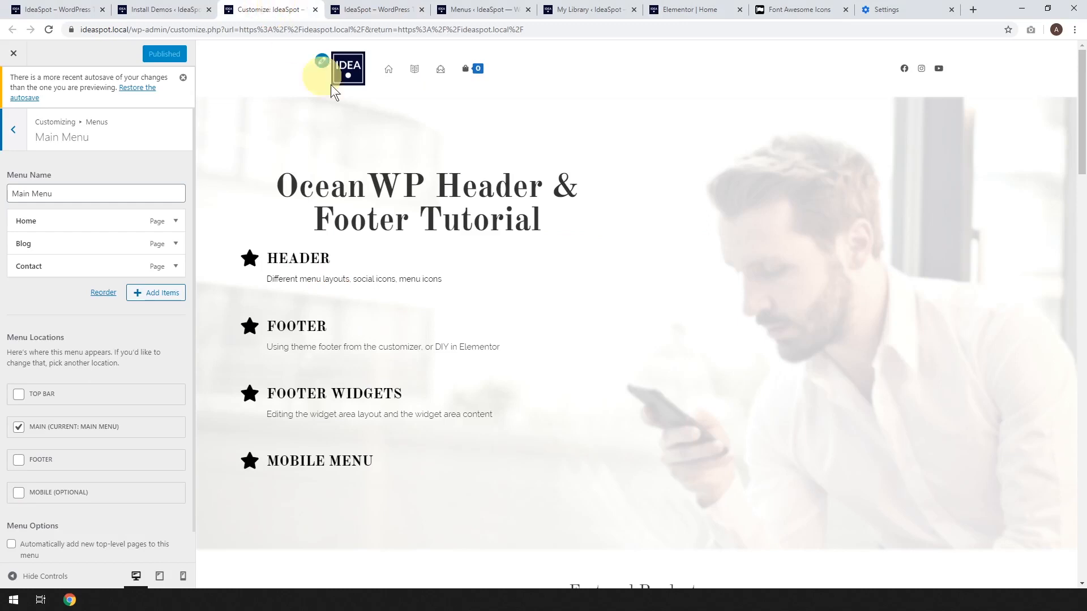
{"action": "left_click", "coordinate": [49, 30]}
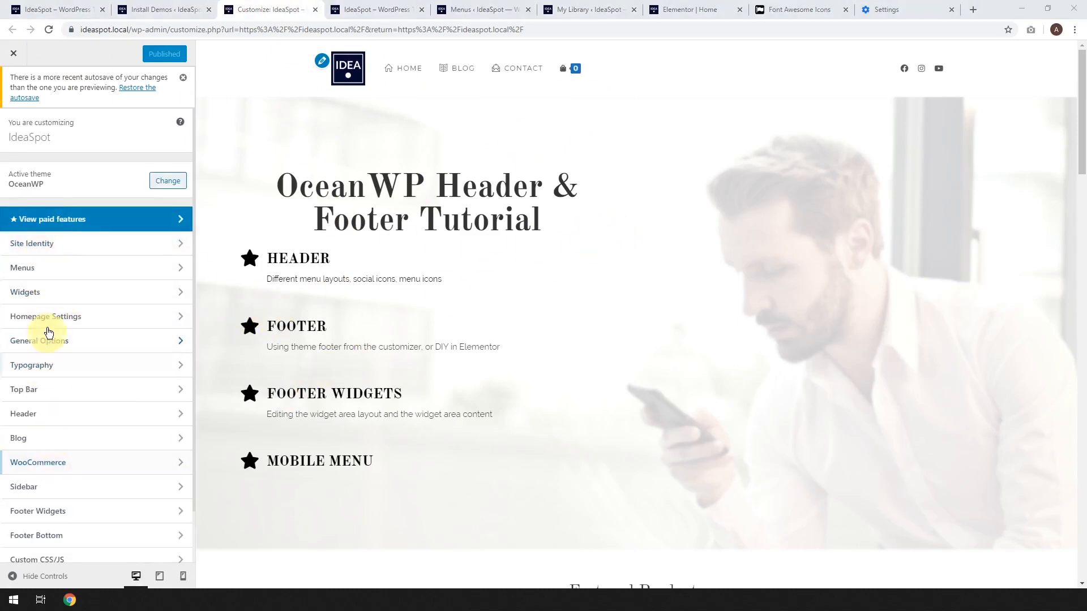
{"action": "scroll", "coordinate": [68, 418], "scroll_direction": "down", "scroll_amount": 1}
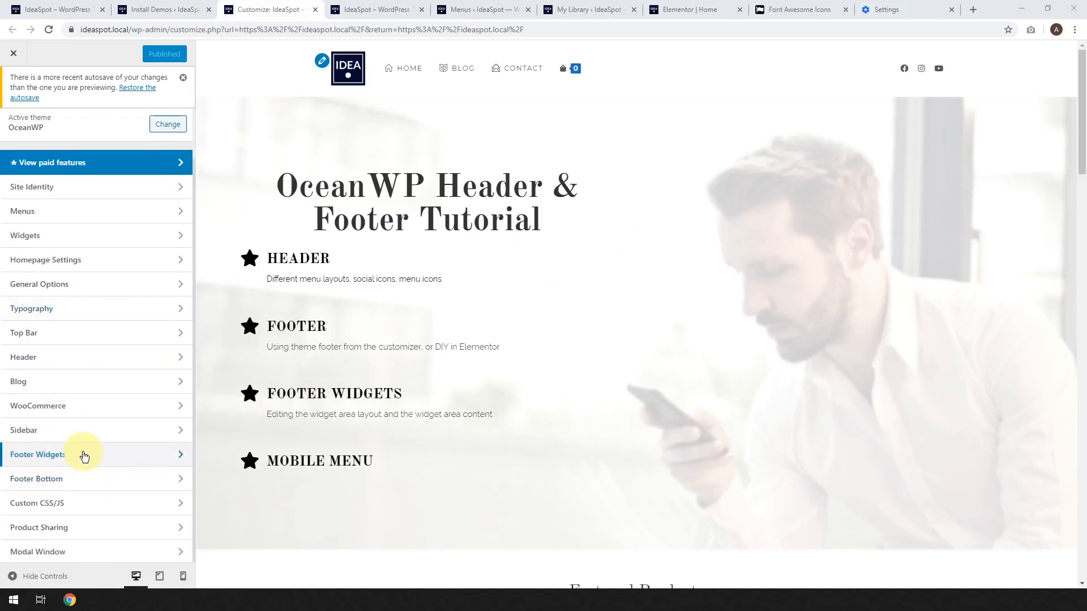
{"action": "left_click", "coordinate": [84, 456]}
{"action": "left_click_drag", "start_coordinate": [1081, 164], "coordinate": [1049, 539]}
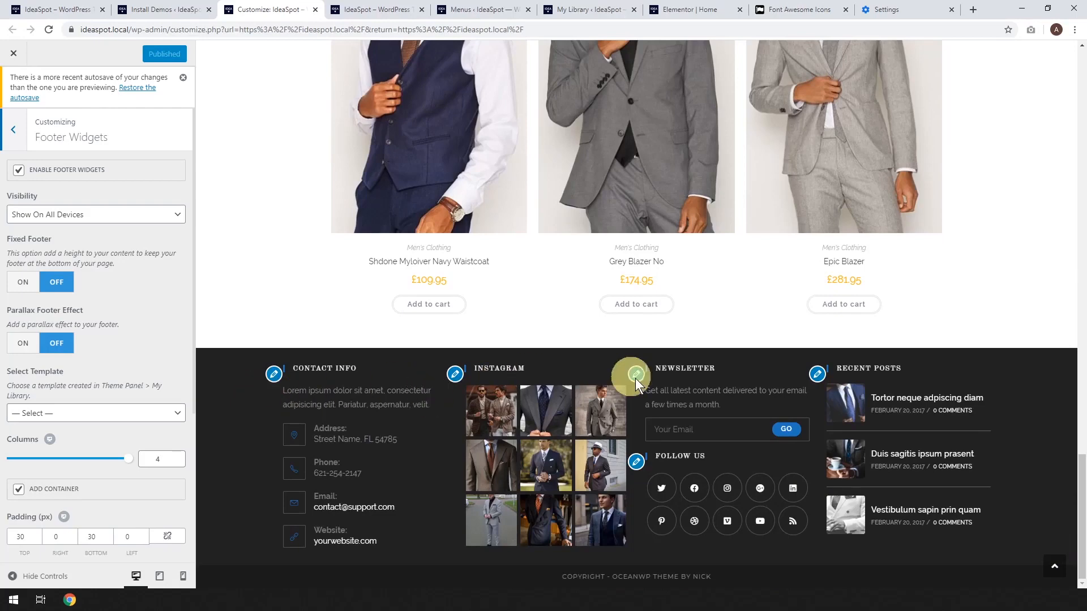
- Open the footer's Contact Info widget for editing and replace its text with "Come see our store!"
{"action": "left_click", "coordinate": [274, 376]}
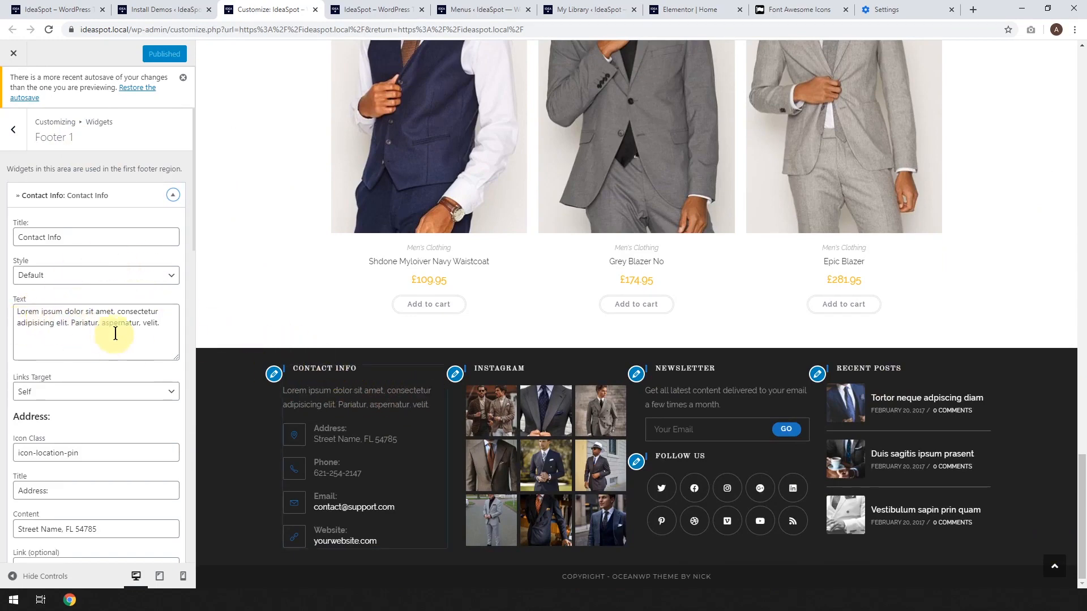
{"action": "triple_click", "coordinate": [155, 325]}
{"action": "type", "text": "Come see our store!"}
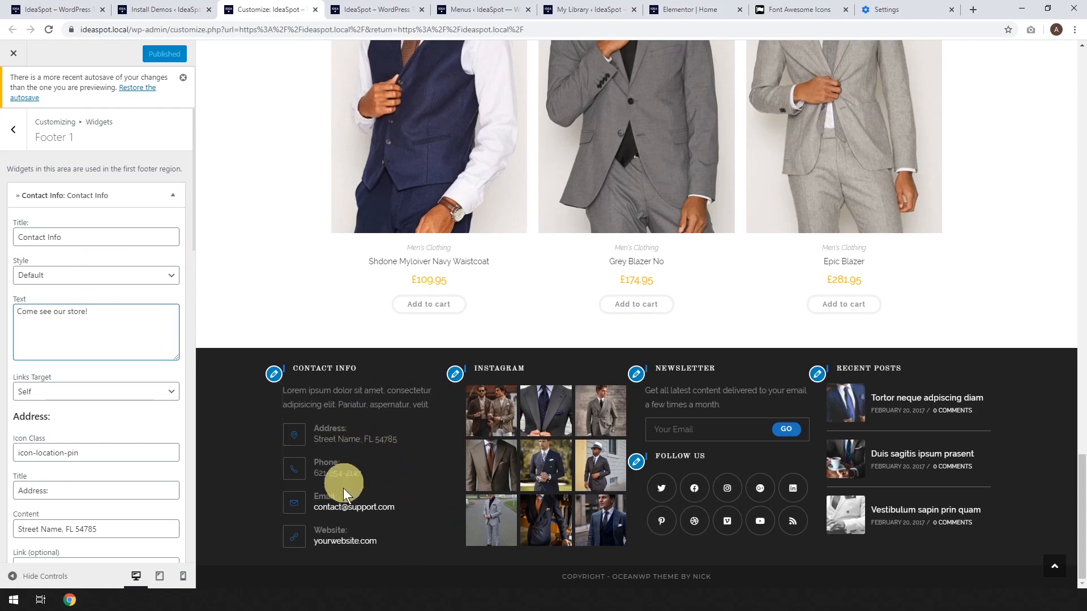
- Review the Contact Info widget's fields and look up "pin" in the Simple Line Icons picker on the Menus page for icon names
{"action": "scroll", "coordinate": [102, 407], "scroll_direction": "down", "scroll_amount": 3}
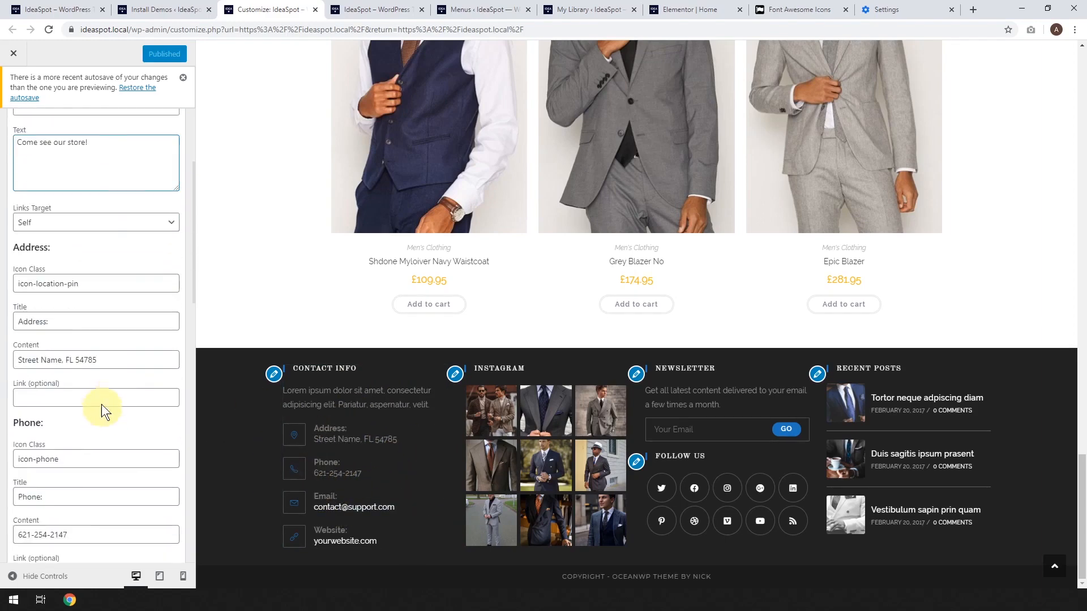
{"action": "scroll", "coordinate": [62, 390], "scroll_direction": "down", "scroll_amount": 8}
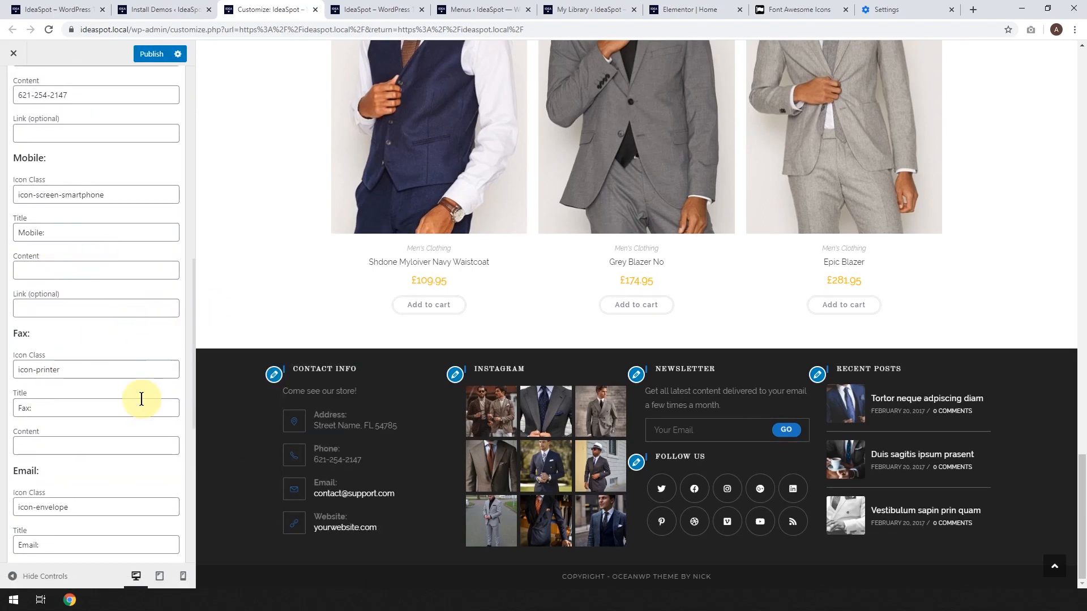
{"action": "scroll", "coordinate": [97, 436], "scroll_direction": "up", "scroll_amount": 2}
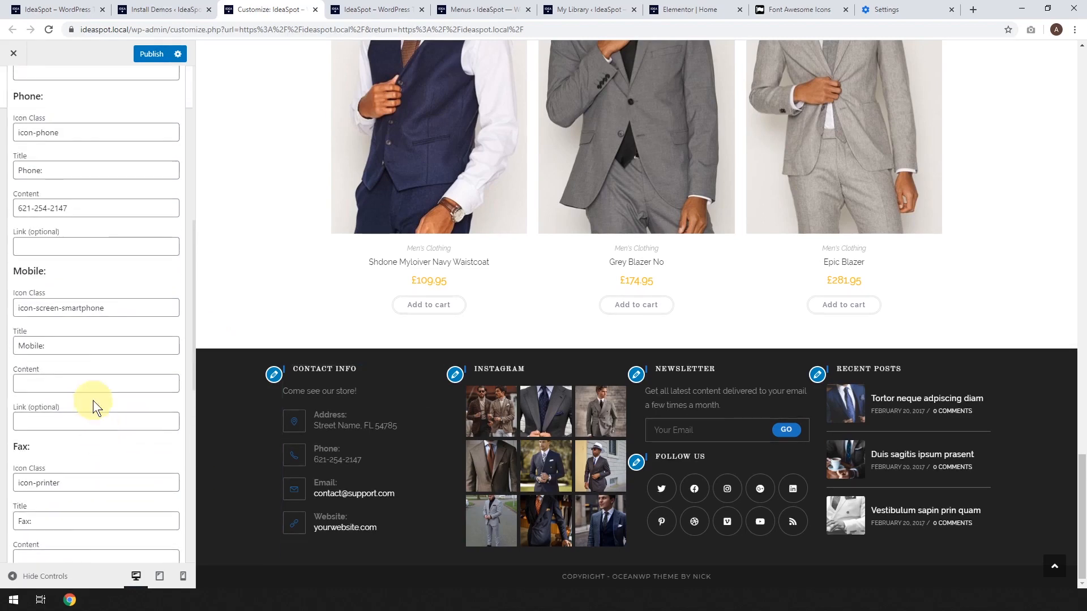
{"action": "scroll", "coordinate": [81, 338], "scroll_direction": "up", "scroll_amount": 5}
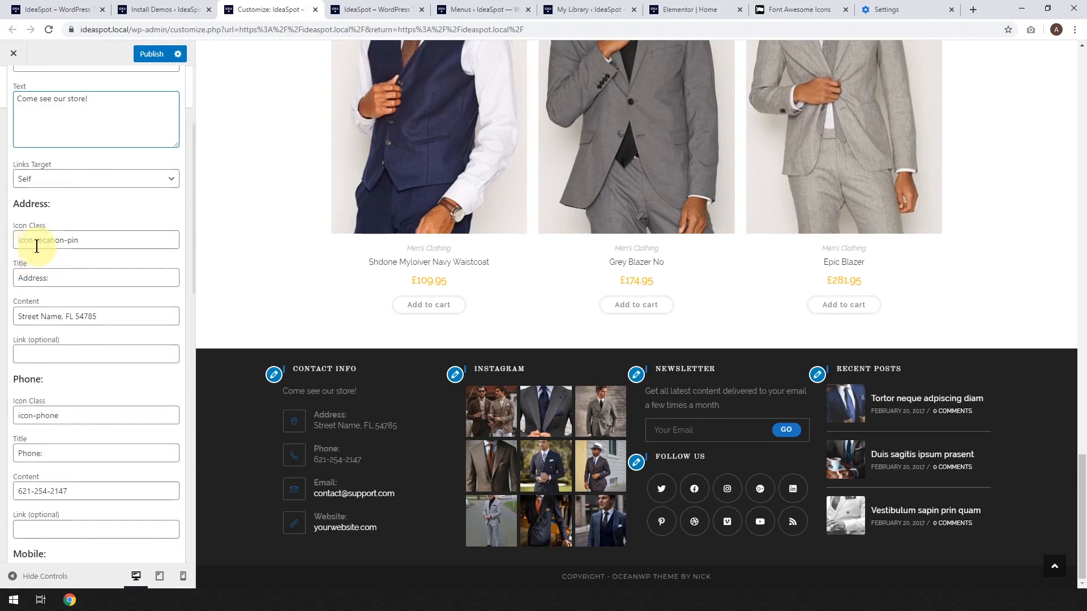
{"action": "left_click", "coordinate": [336, 422], "text": "shift"}
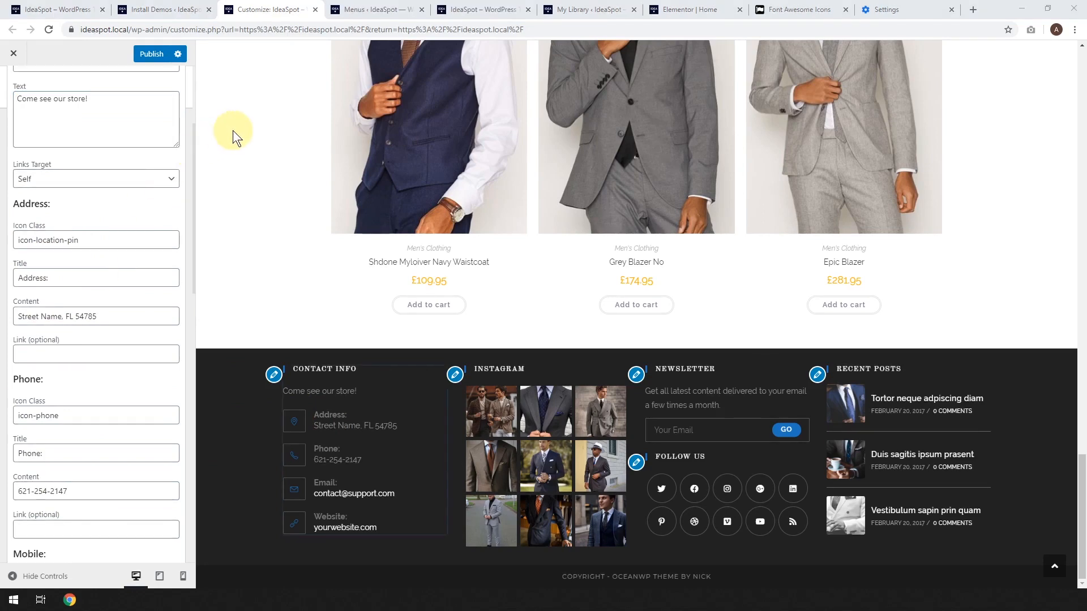
{"action": "left_click", "coordinate": [360, 11]}
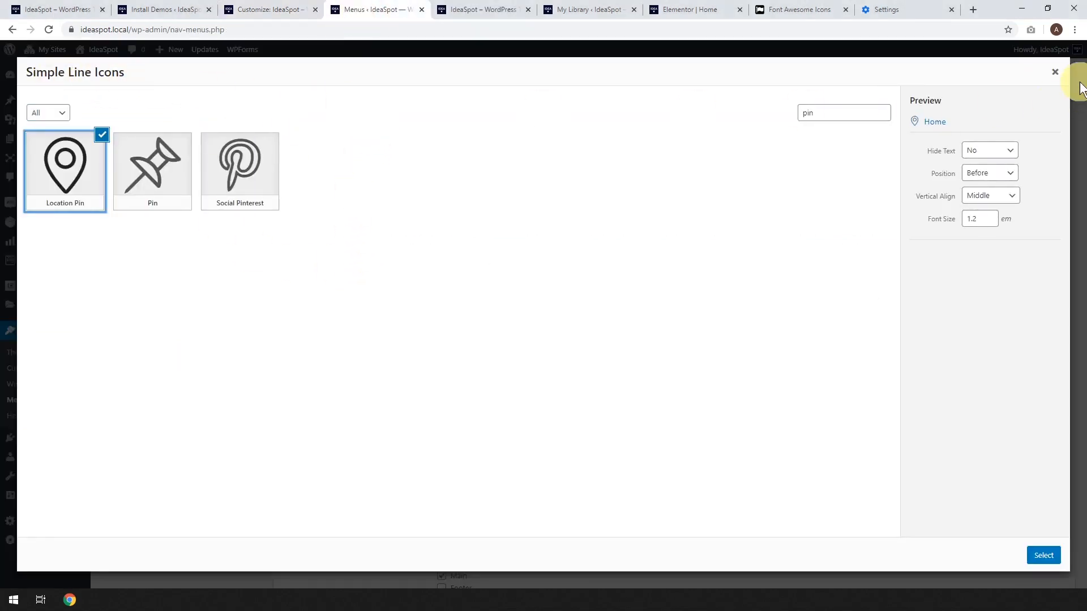
{"action": "left_click", "coordinate": [1054, 72]}
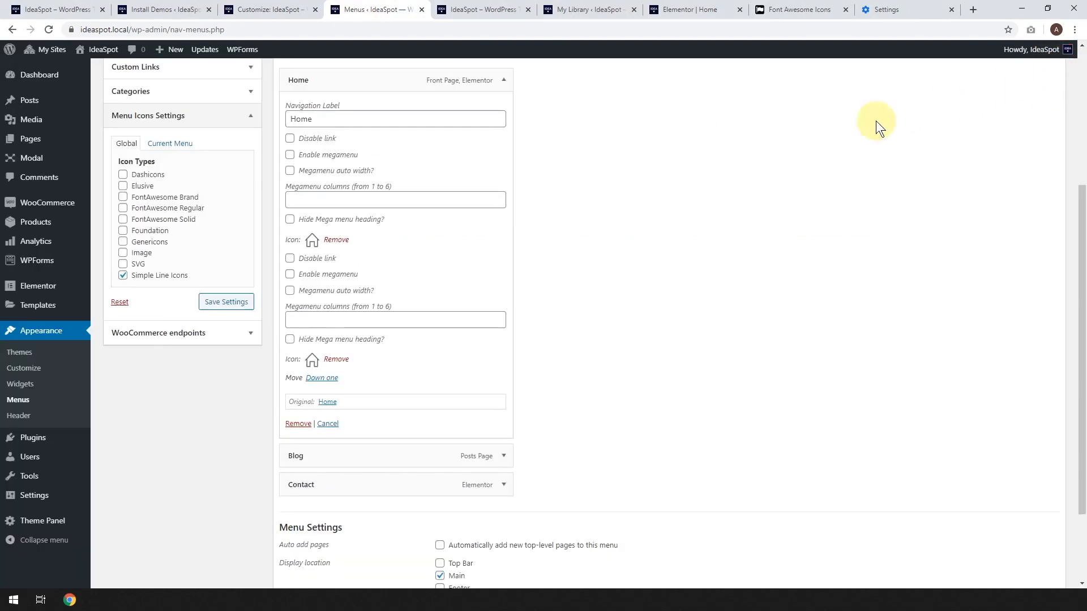
{"action": "left_click", "coordinate": [312, 363]}
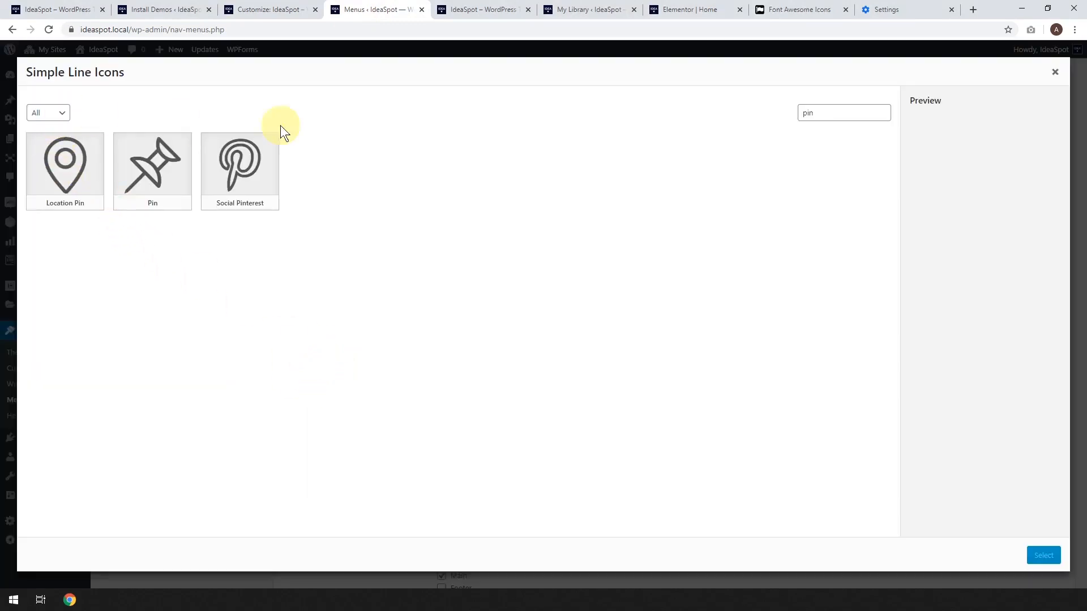
{"action": "left_click_drag", "start_coordinate": [845, 109], "coordinate": [725, 112]}
{"action": "key", "text": "BackSpace"}
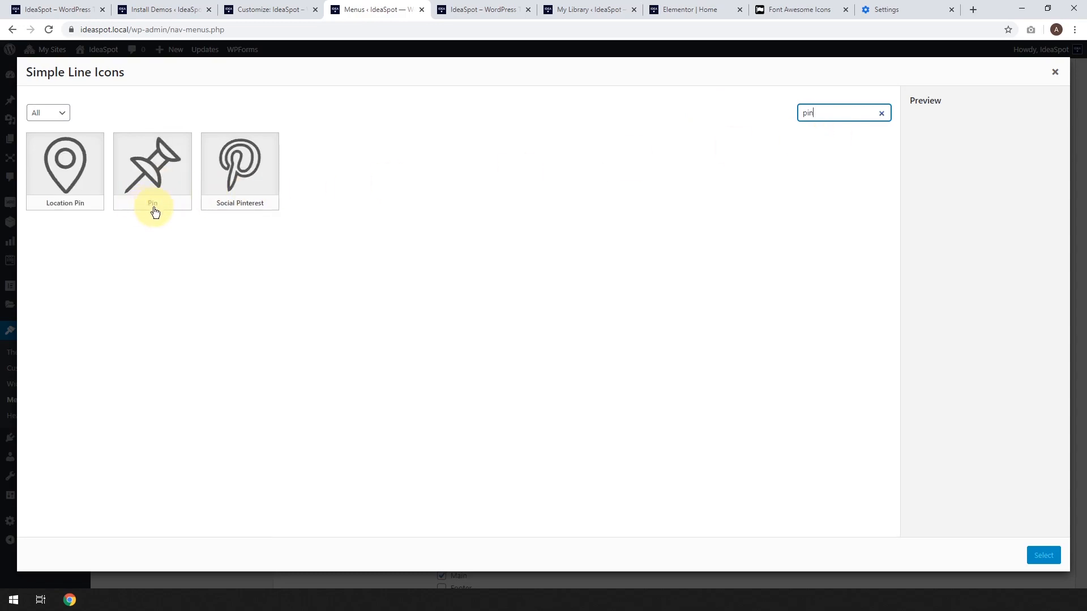
{"action": "left_click", "coordinate": [251, 8]}
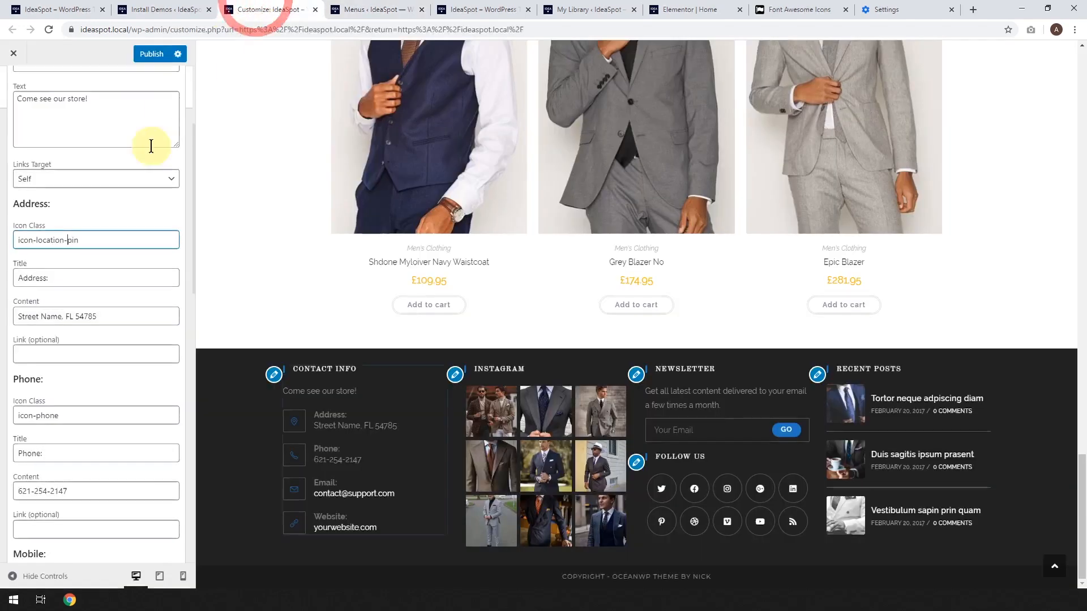
- Change the Address icon class in the Contact Info widget to icon-pin
{"action": "left_click", "coordinate": [67, 240]}
{"action": "key", "text": "BackSpace"}
{"action": "key", "text": "BackSpace"}
{"action": "key", "text": "BackSpace"}
{"action": "key", "text": "BackSpace"}
{"action": "key", "text": "BackSpace"}
{"action": "key", "text": "BackSpace"}
{"action": "key", "text": "BackSpace"}
{"action": "key", "text": "BackSpace"}
{"action": "key", "text": "BackSpace"}
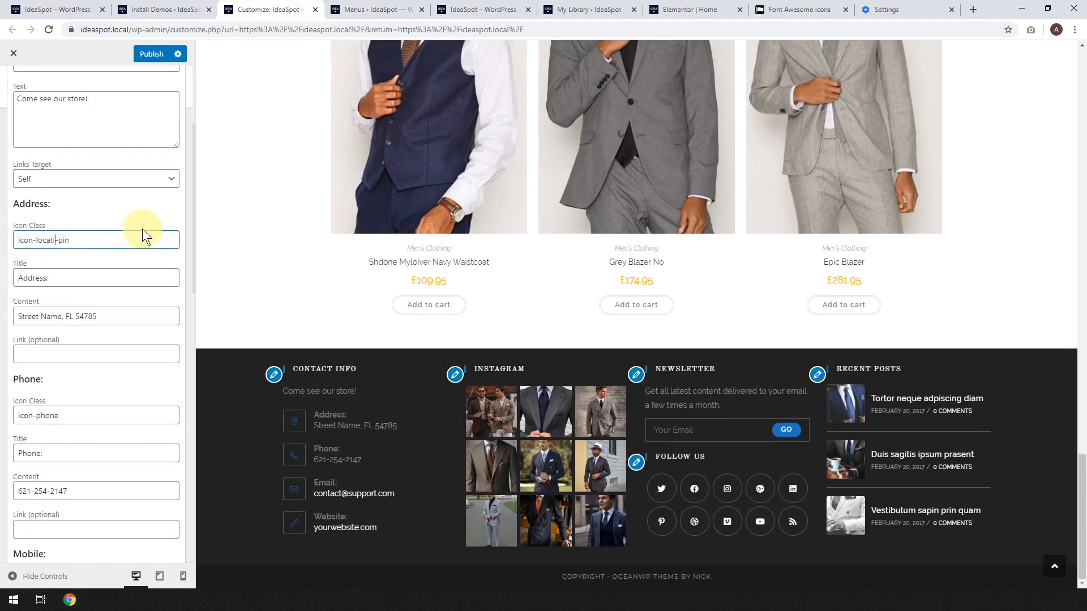
{"action": "key", "text": "BackSpace"}
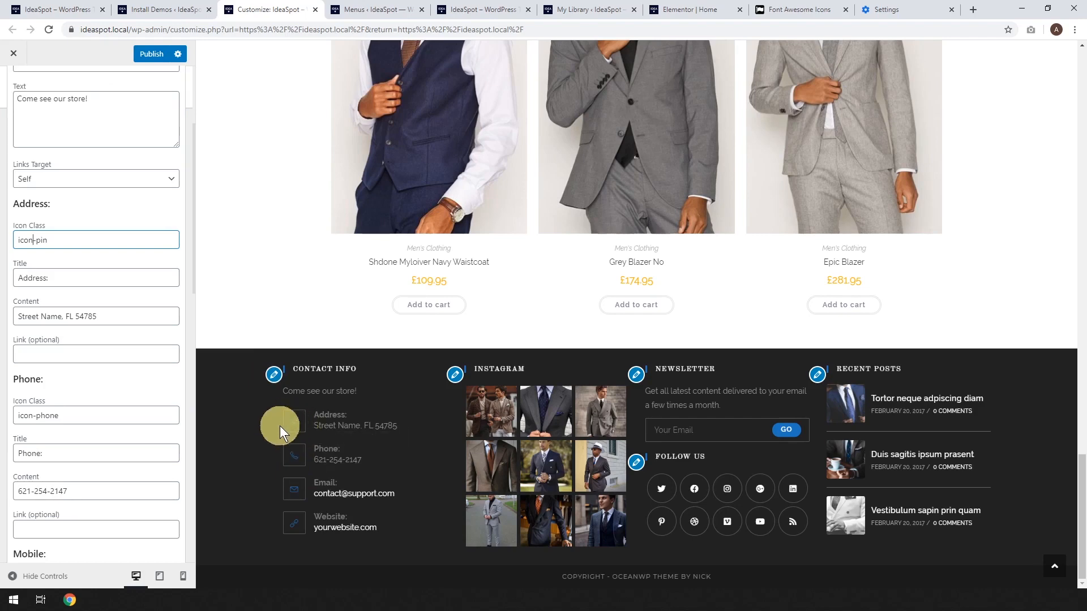
{"action": "left_click", "coordinate": [297, 539], "text": "shift"}
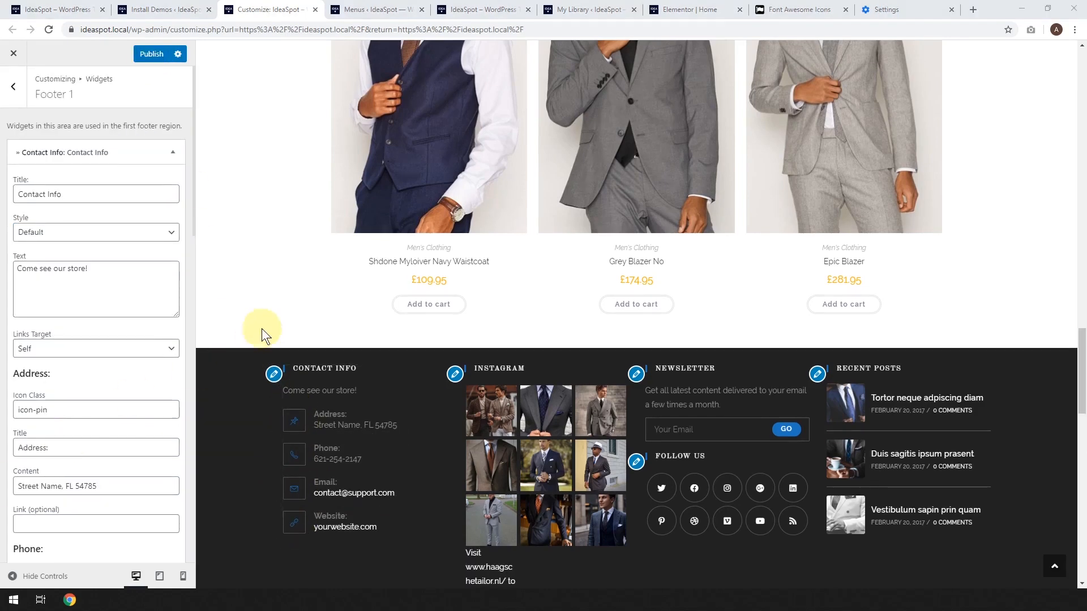
- Open the footer's Instagram widget for editing and set its username or tag to hm
{"action": "left_click", "coordinate": [454, 378]}
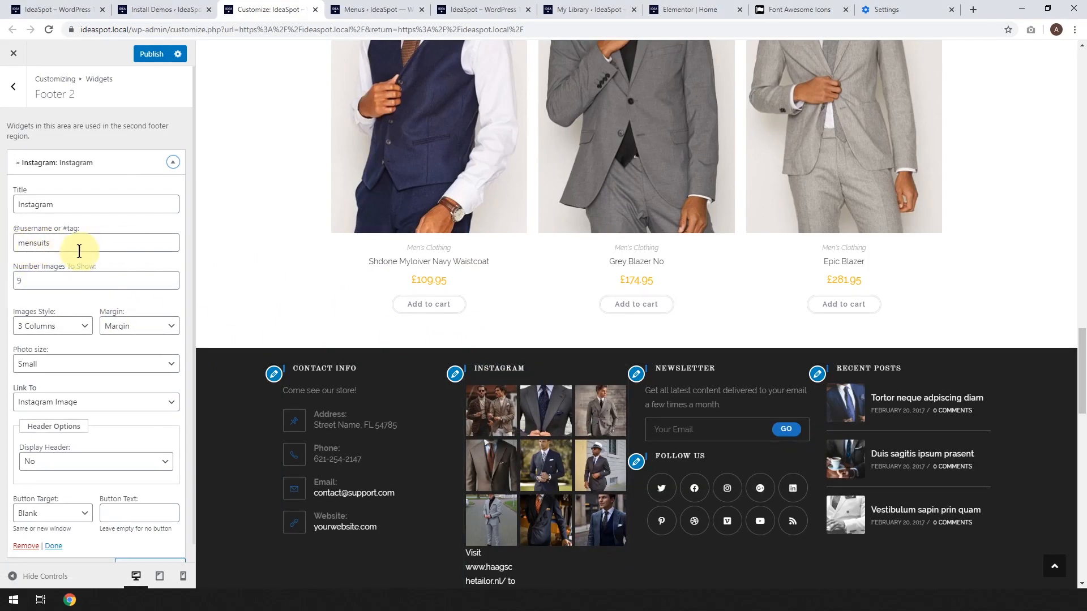
{"action": "double_click", "coordinate": [61, 245]}
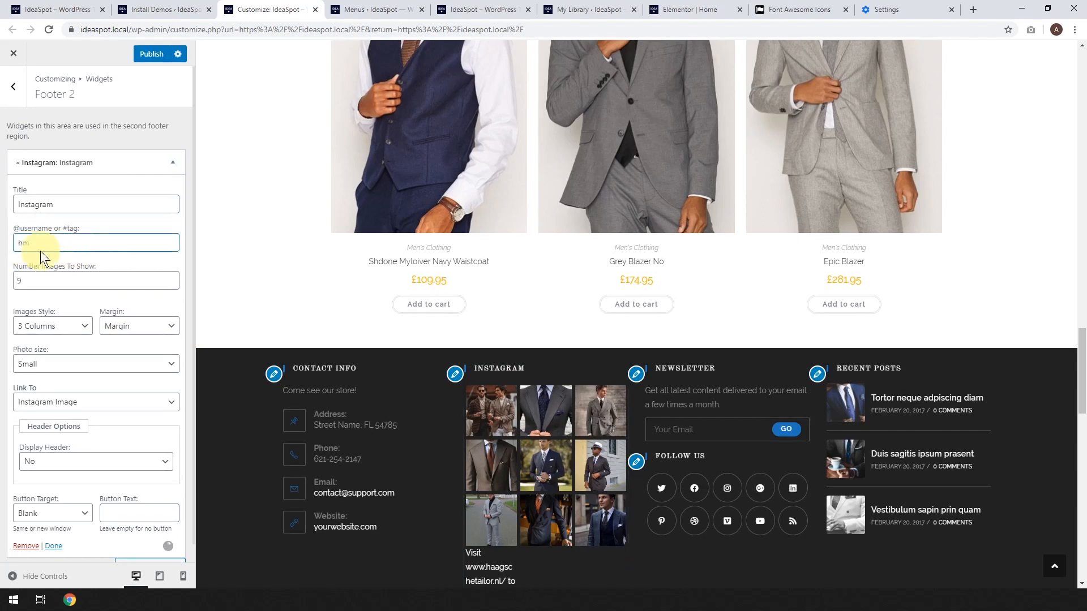
{"action": "type", "text": "hm"}
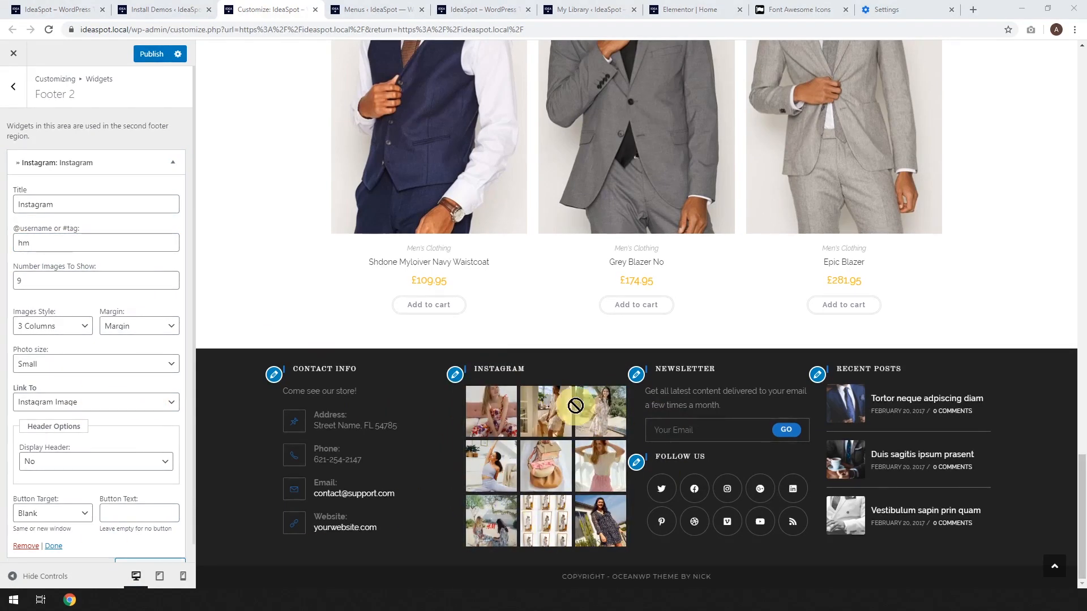
- Set the Instagram widget's username or tag to mensuits and open the footer's Follow Us social icons widget for editing
{"action": "left_click_drag", "start_coordinate": [48, 243], "coordinate": [5, 245]}
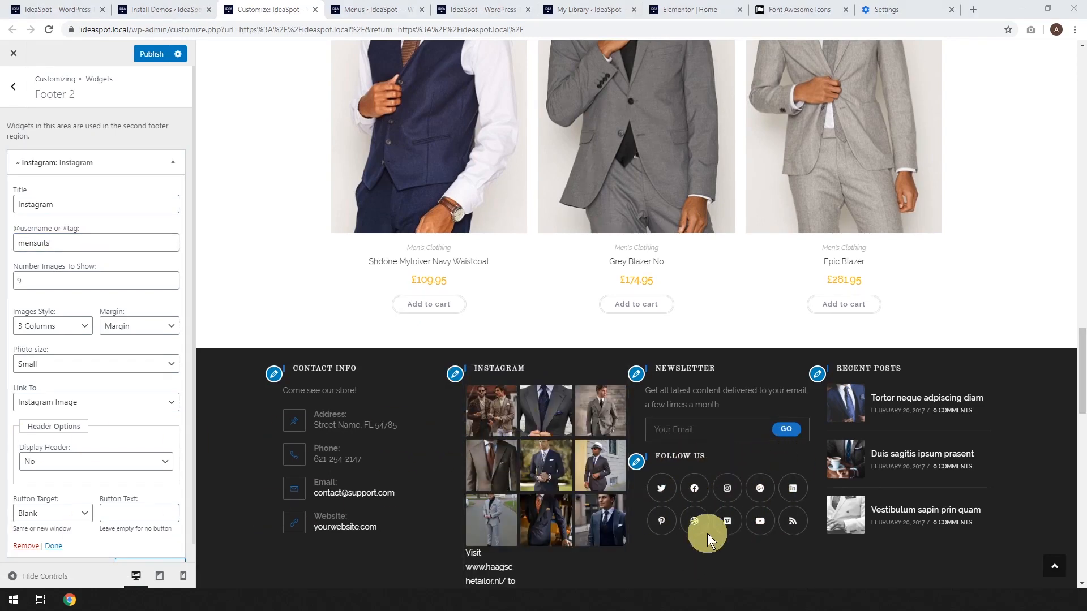
{"action": "left_click", "coordinate": [636, 462]}
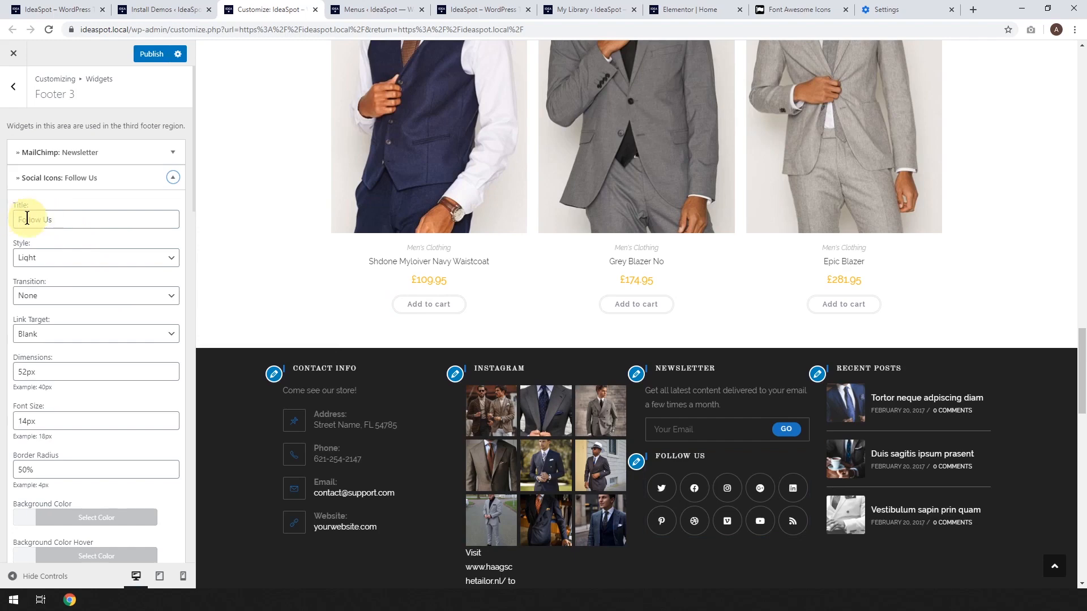
{"action": "scroll", "coordinate": [116, 268], "scroll_direction": "down", "scroll_amount": 1}
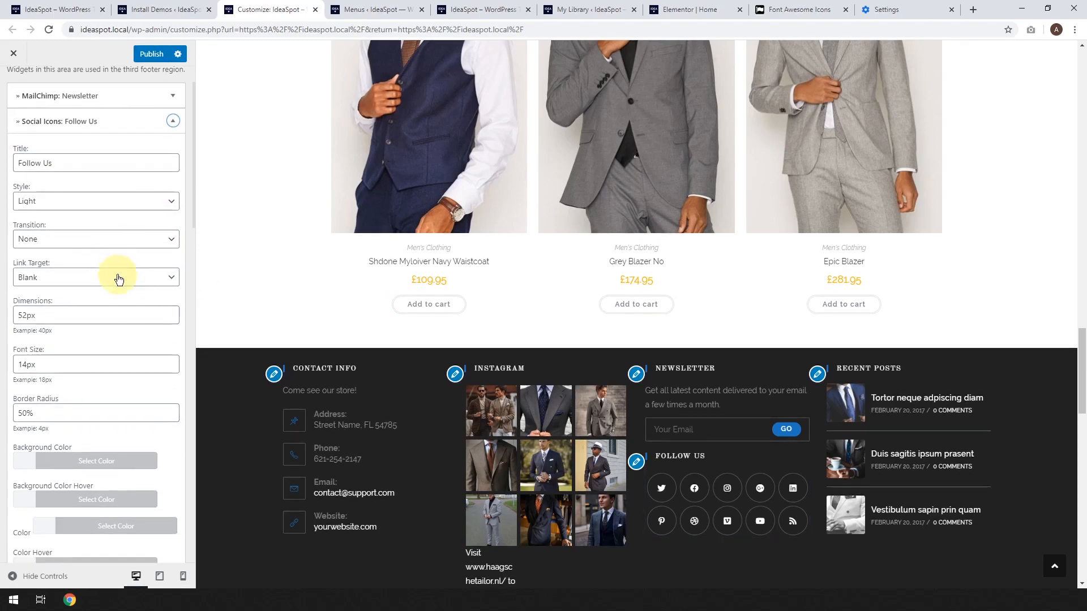
{"action": "scroll", "coordinate": [102, 283], "scroll_direction": "down", "scroll_amount": 8}
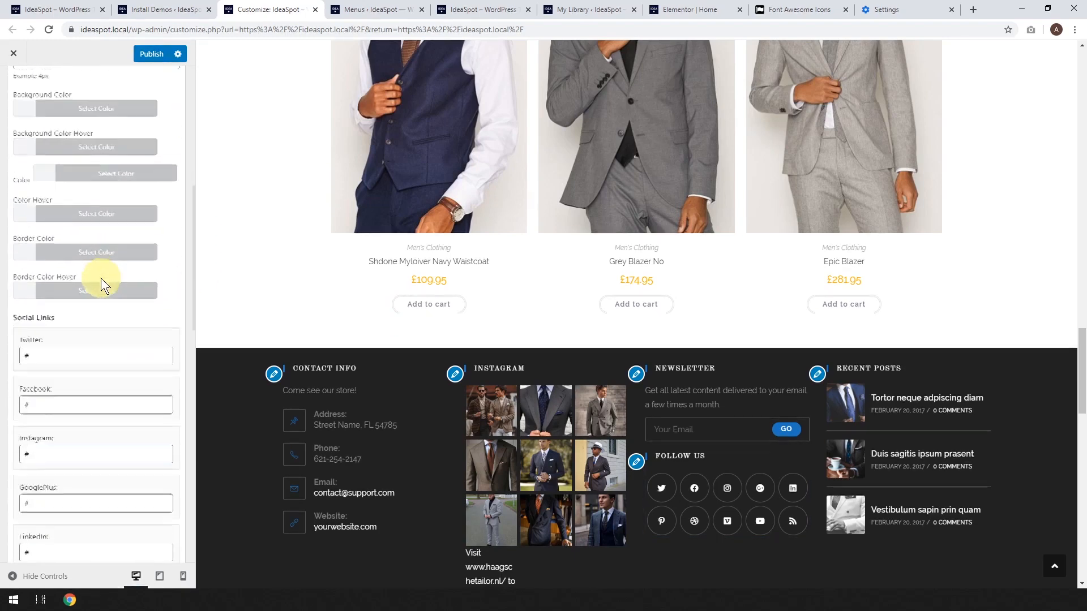
{"action": "scroll", "coordinate": [68, 238], "scroll_direction": "down", "scroll_amount": 2}
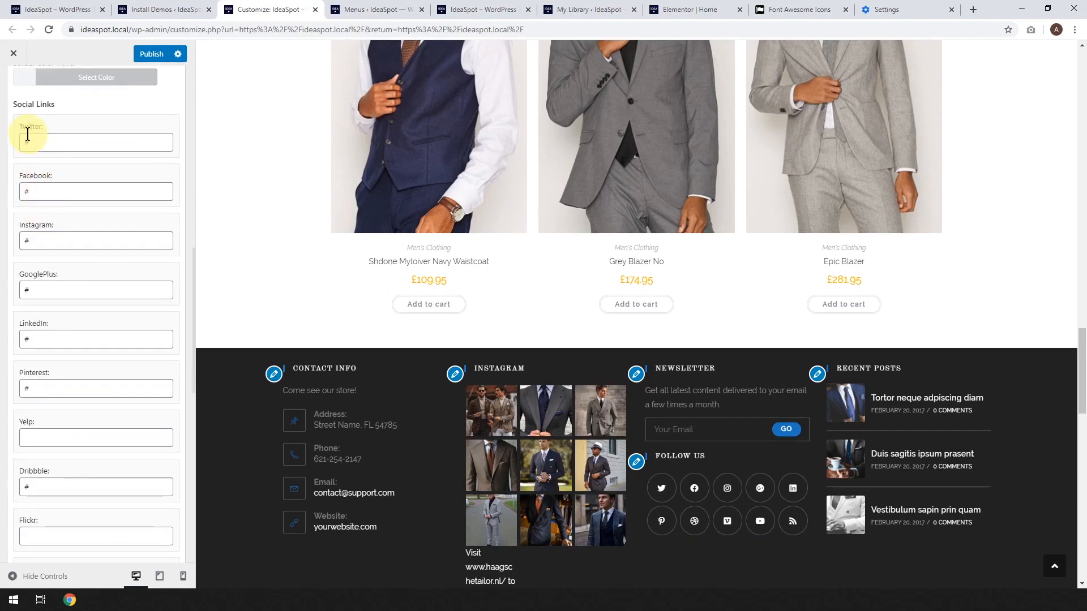
- Clear the GooglePlus, LinkedIn and Dribbble links in the Follow Us widget
{"action": "left_click", "coordinate": [48, 286]}
{"action": "key", "text": "BackSpace"}
{"action": "left_click", "coordinate": [50, 339]}
{"action": "key", "text": "BackSpace"}
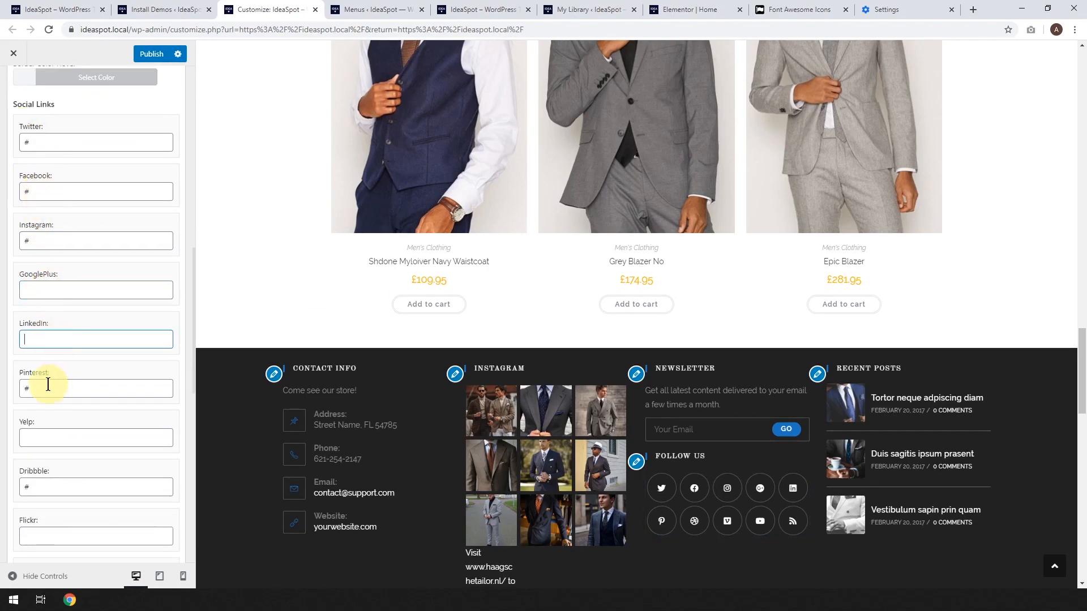
{"action": "scroll", "coordinate": [51, 396], "scroll_direction": "down", "scroll_amount": 1}
{"action": "left_click", "coordinate": [53, 425]}
{"action": "key", "text": "BackSpace"}
{"action": "scroll", "coordinate": [73, 425], "scroll_direction": "down", "scroll_amount": 3}
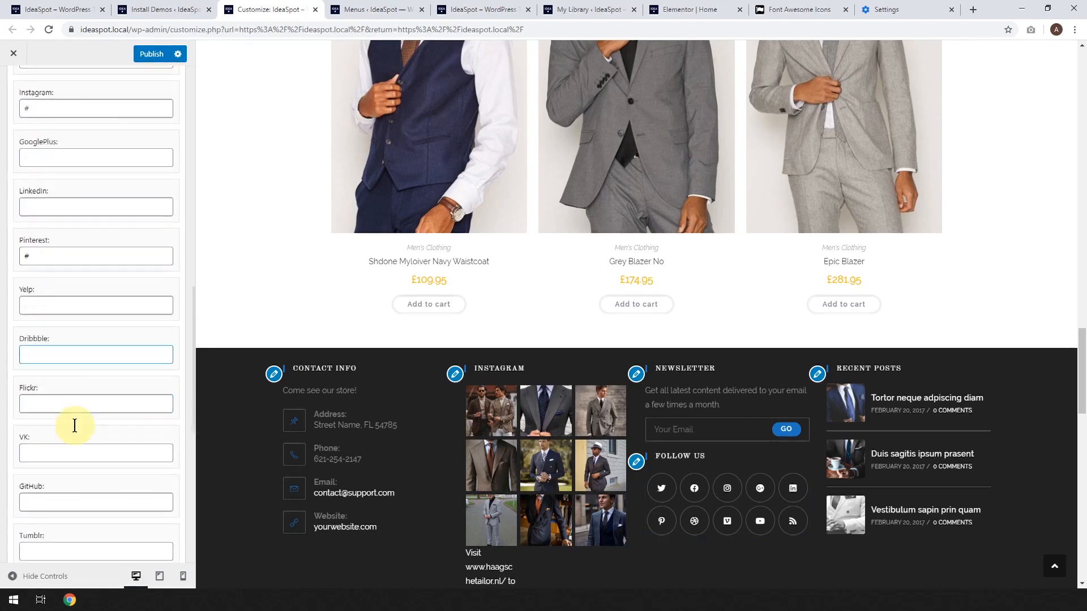
- Clear the Vimeo, Youtube and RSS links in the Follow Us widget
{"action": "scroll", "coordinate": [91, 407], "scroll_direction": "down", "scroll_amount": 5}
{"action": "left_click", "coordinate": [90, 422]}
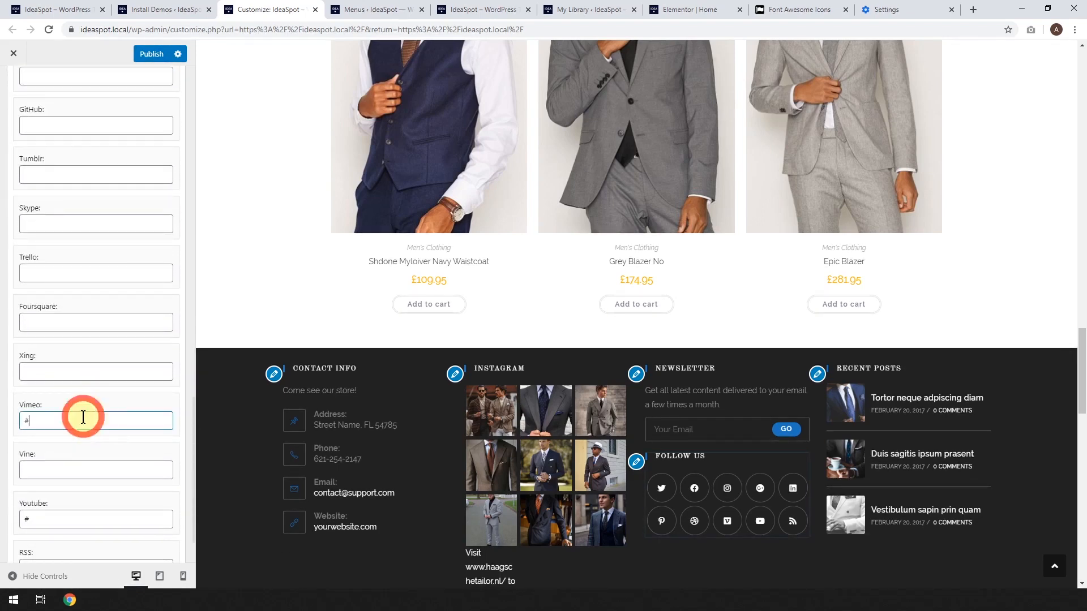
{"action": "key", "text": "BackSpace"}
{"action": "scroll", "coordinate": [86, 423], "scroll_direction": "down", "scroll_amount": 1}
{"action": "left_click", "coordinate": [67, 449]}
{"action": "key", "text": "BackSpace"}
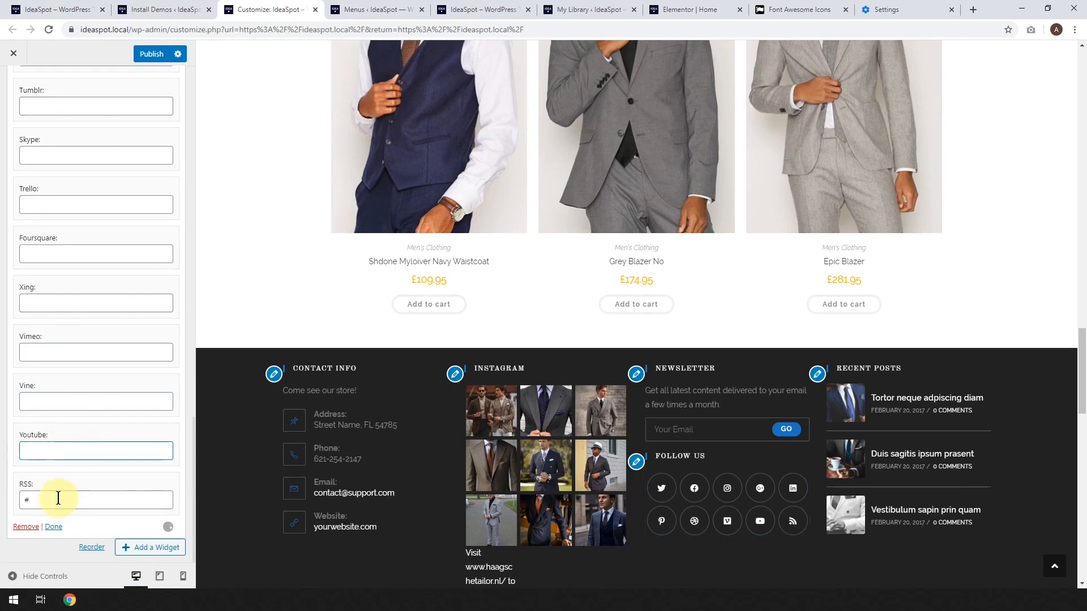
{"action": "left_click", "coordinate": [57, 494]}
{"action": "key", "text": "BackSpace"}
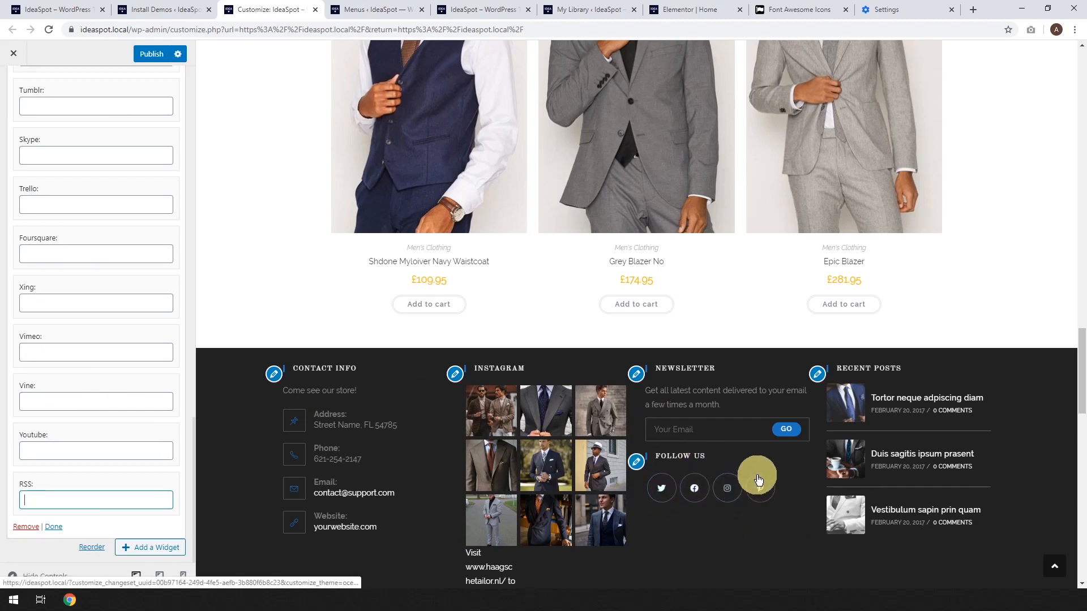
- Clear the Twitter and Pinterest links in the Follow Us widget
{"action": "scroll", "coordinate": [77, 358], "scroll_direction": "up", "scroll_amount": 8}
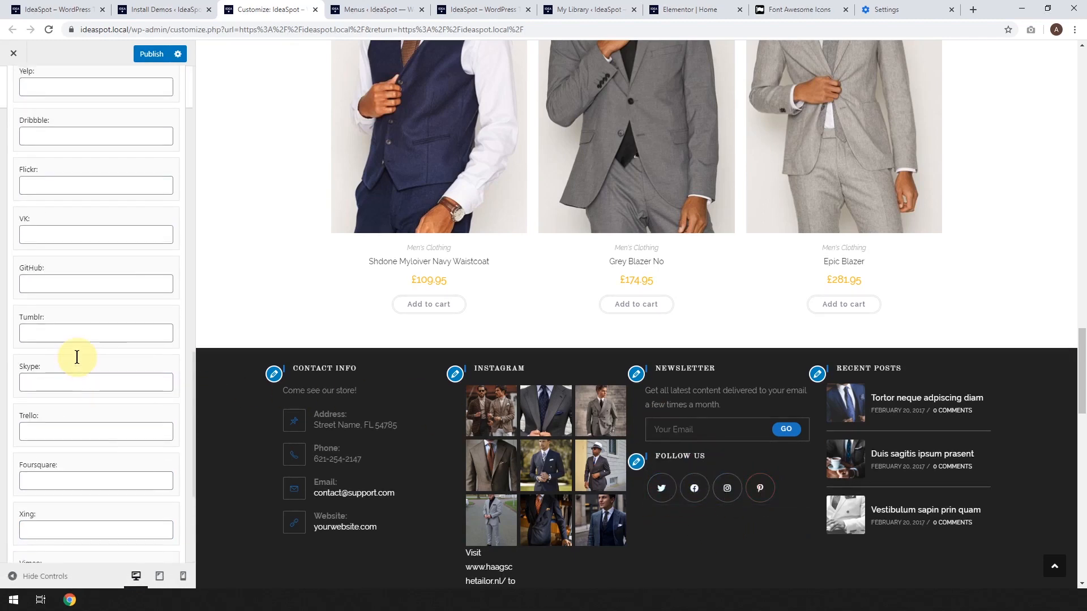
{"action": "scroll", "coordinate": [77, 358], "scroll_direction": "up", "scroll_amount": 2}
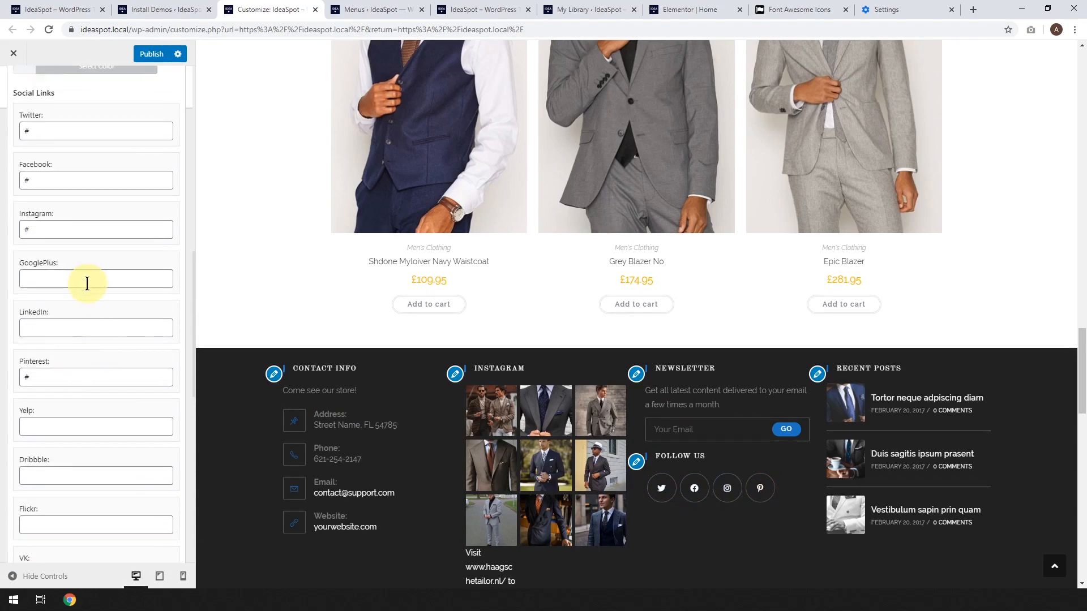
{"action": "scroll", "coordinate": [89, 286], "scroll_direction": "up", "scroll_amount": 2}
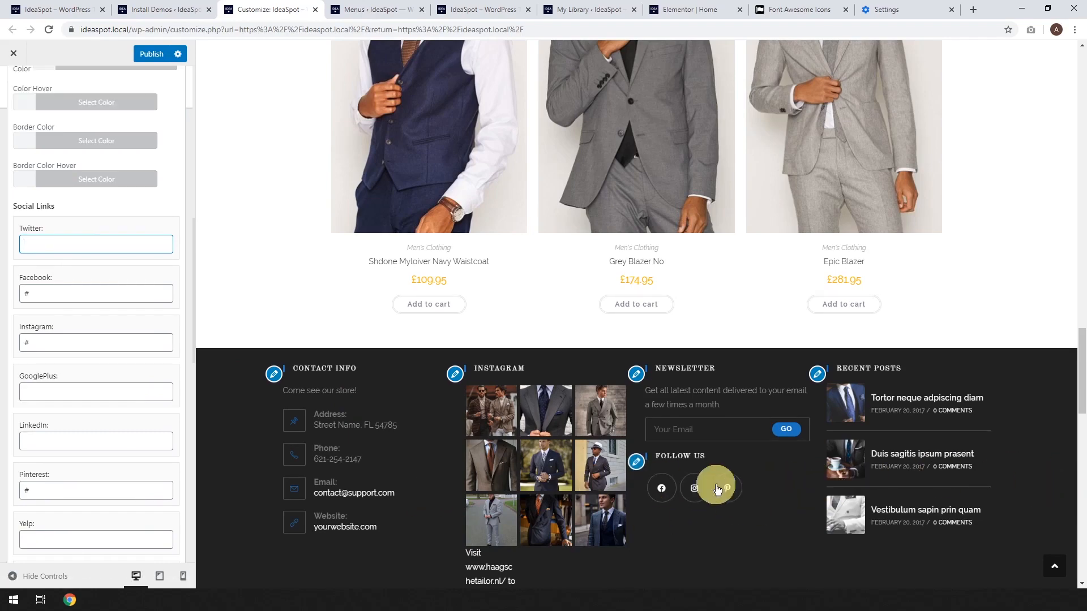
{"action": "left_click_drag", "start_coordinate": [1079, 380], "coordinate": [1067, 412]}
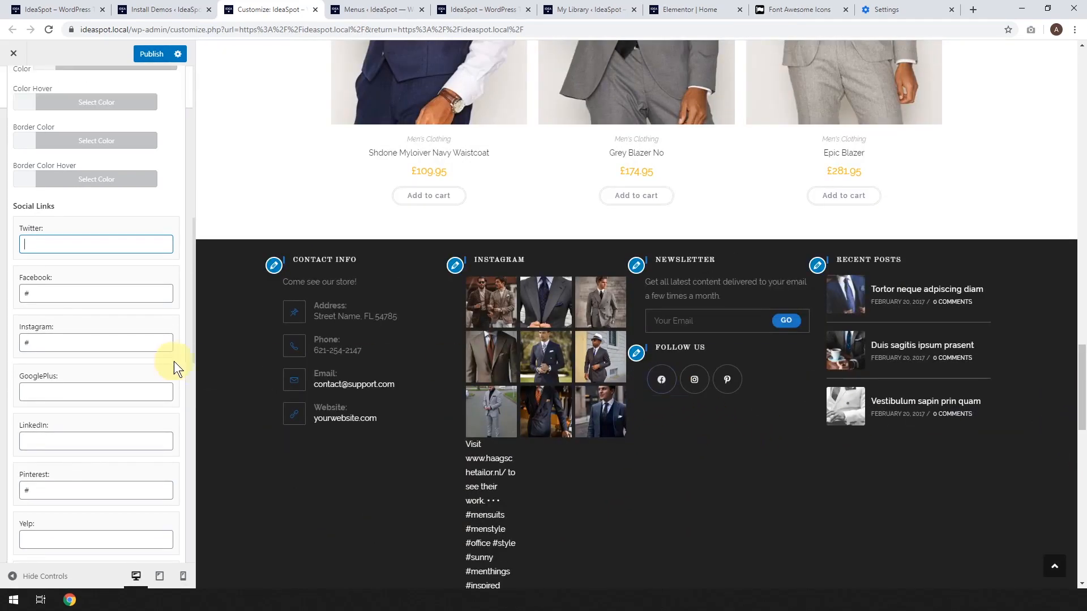
{"action": "left_click", "coordinate": [53, 492]}
{"action": "key", "text": "BackSpace"}
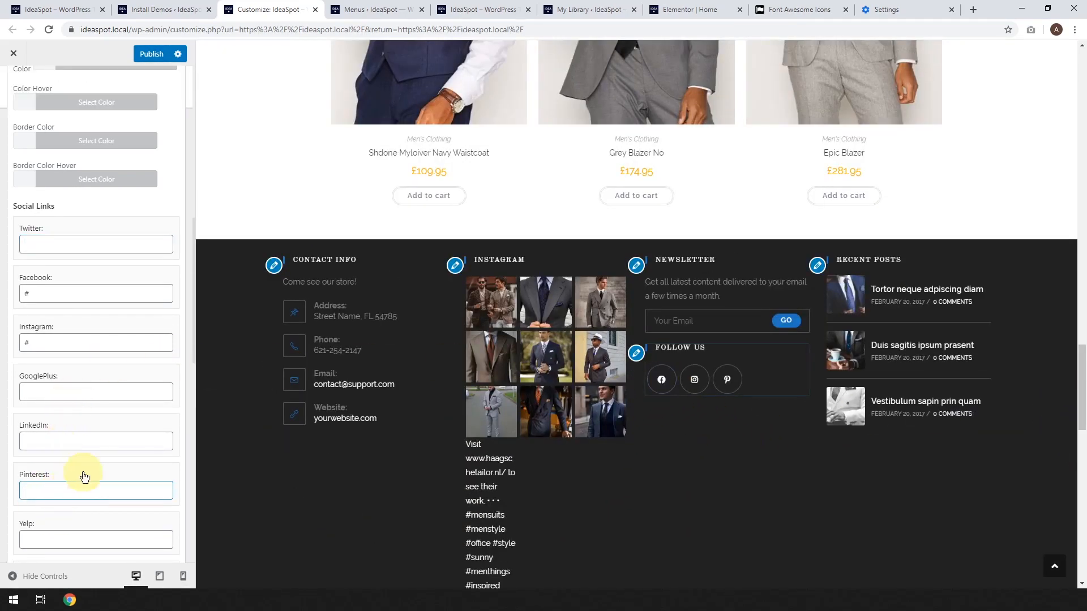
- Set the Youtube link in the Follow Us widget to the placeholder "#"
{"action": "scroll", "coordinate": [90, 464], "scroll_direction": "down", "scroll_amount": 2}
{"action": "scroll", "coordinate": [98, 456], "scroll_direction": "down", "scroll_amount": 8}
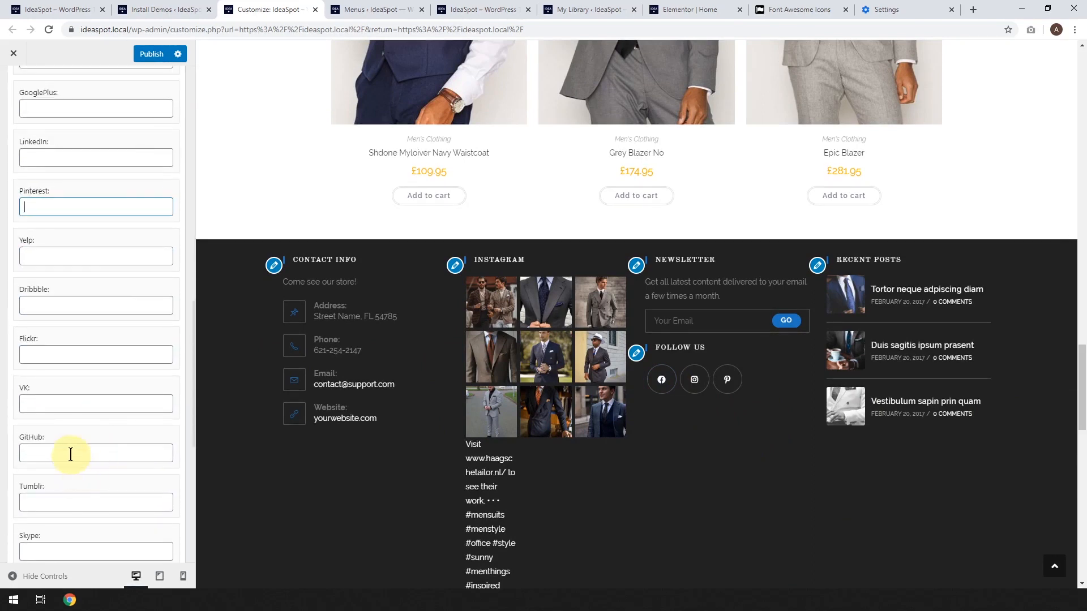
{"action": "scroll", "coordinate": [71, 459], "scroll_direction": "down", "scroll_amount": 2}
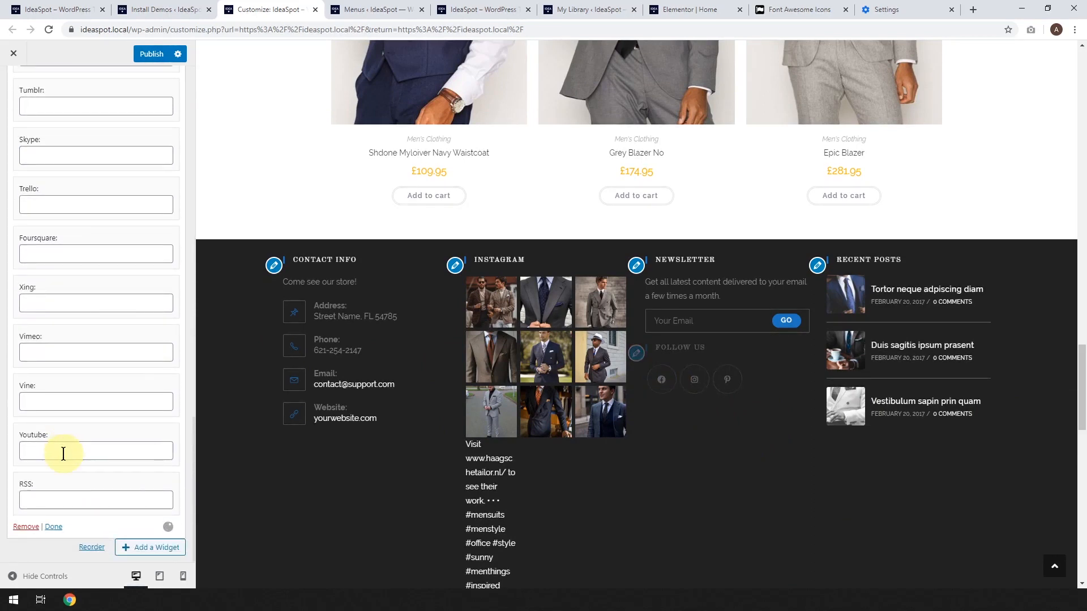
{"action": "left_click", "coordinate": [64, 452]}
{"action": "type", "text": "#"}
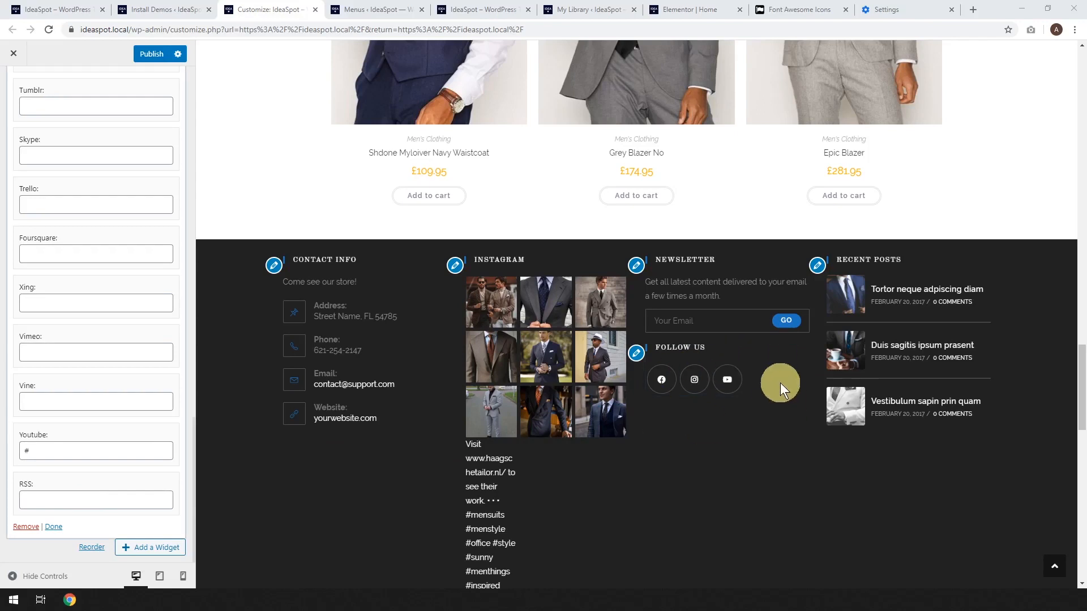
{"action": "scroll", "coordinate": [206, 449], "scroll_direction": "down", "scroll_amount": 2}
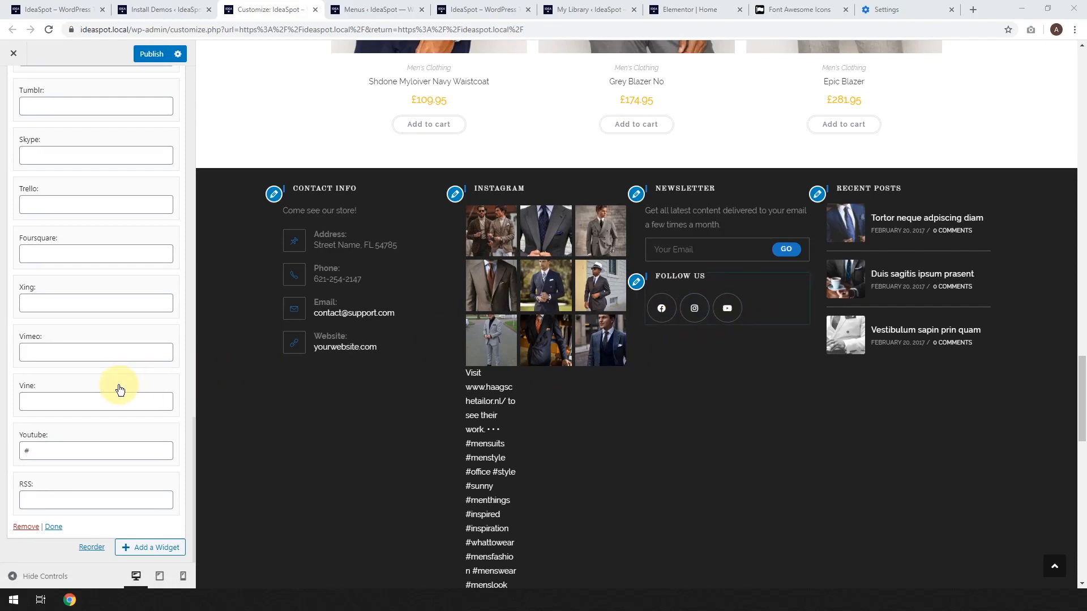
- Set the Follow Us icons' dimensions to 82px and font size to 24px, and try the Facebook icon in the preview
{"action": "scroll", "coordinate": [120, 389], "scroll_direction": "up", "scroll_amount": 10}
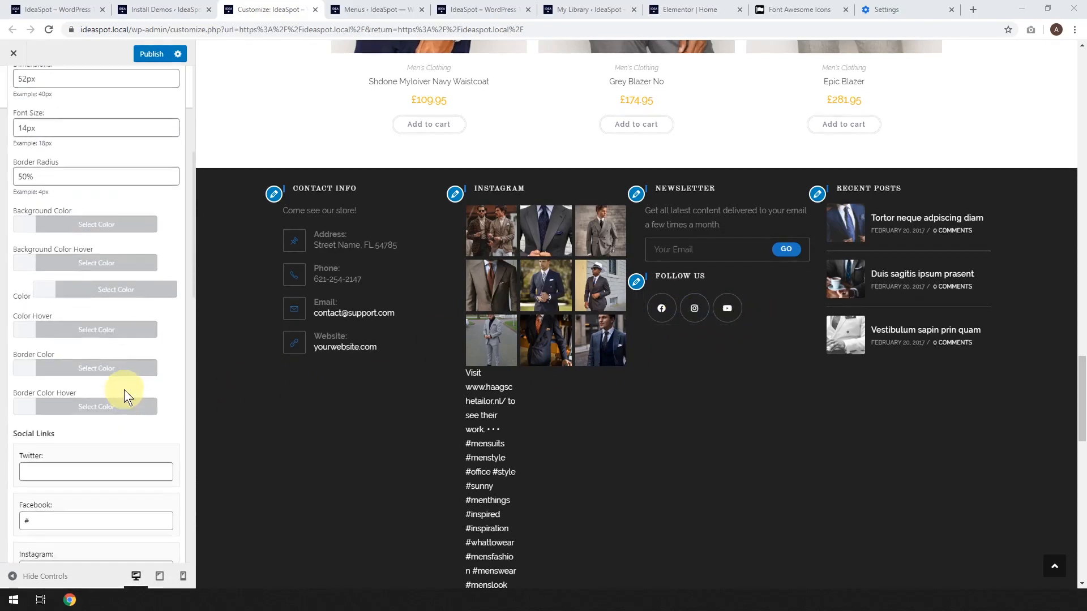
{"action": "scroll", "coordinate": [124, 390], "scroll_direction": "up", "scroll_amount": 4}
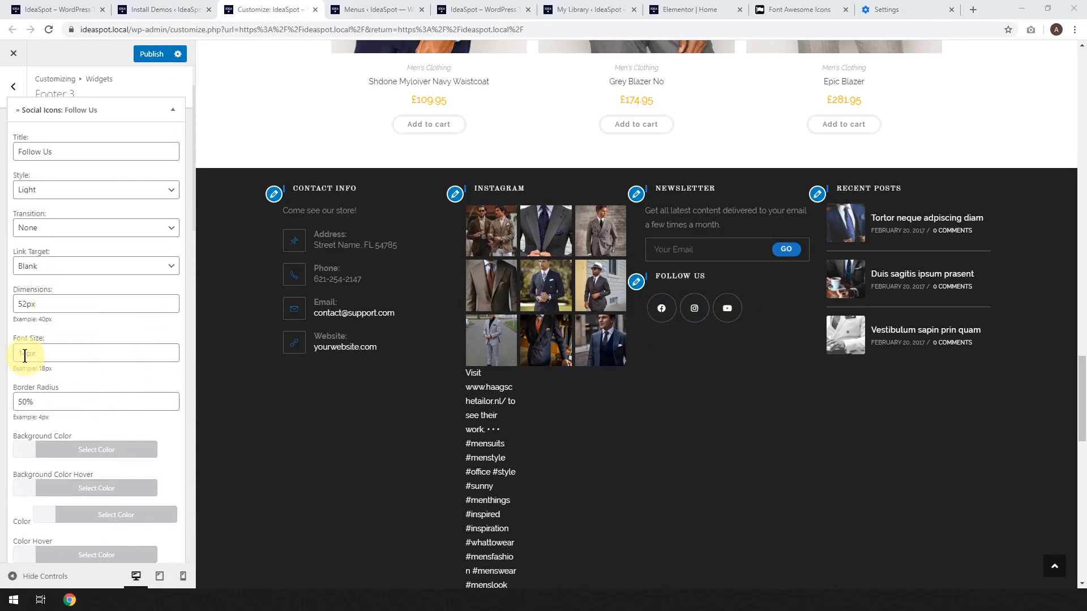
{"action": "left_click", "coordinate": [22, 299]}
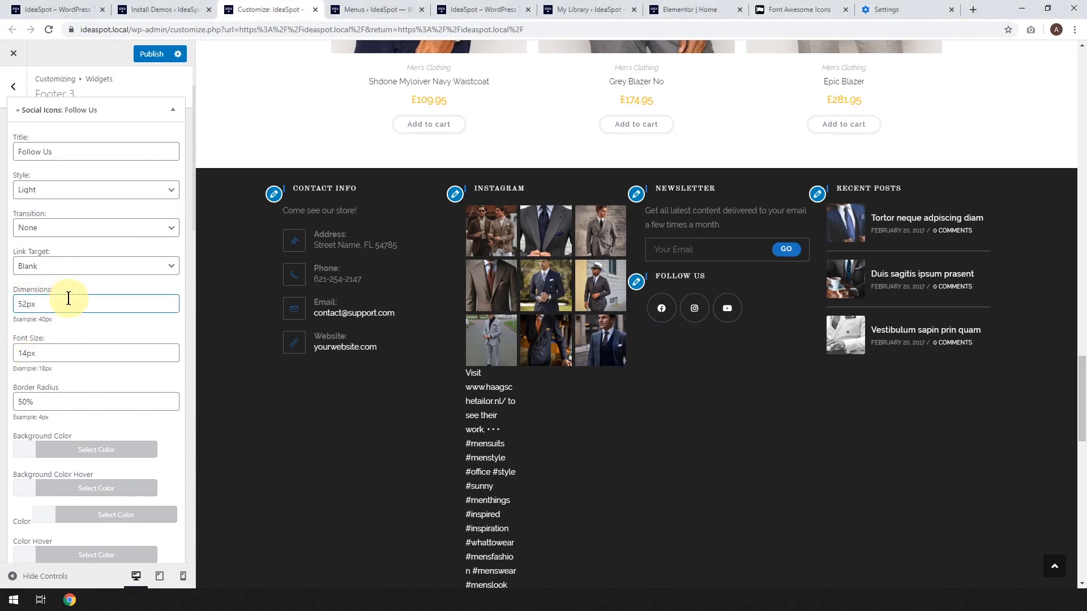
{"action": "left_click", "coordinate": [25, 354]}
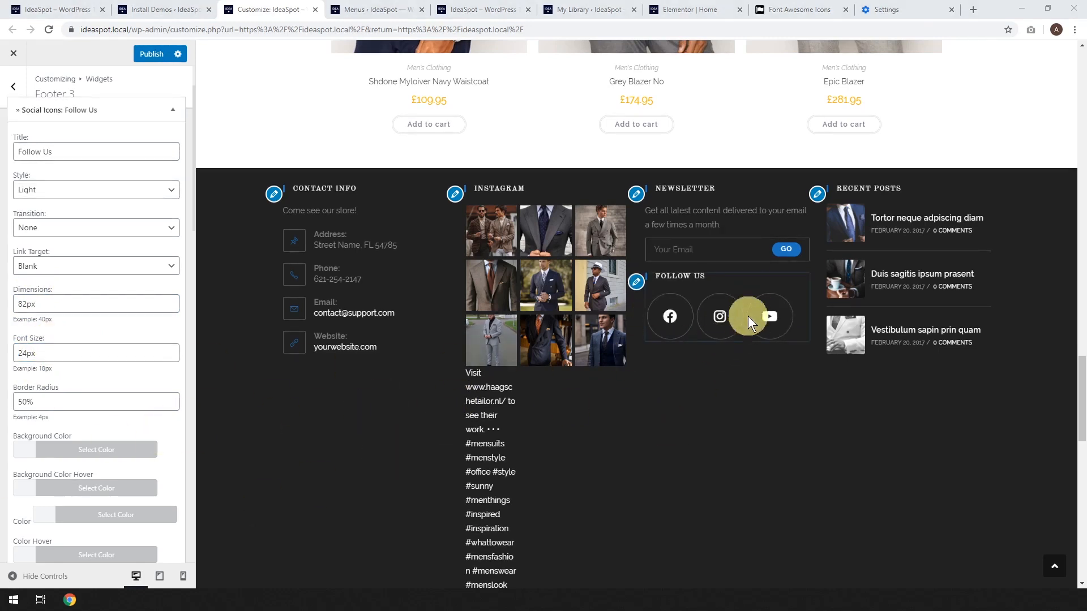
{"action": "left_click", "coordinate": [669, 314]}
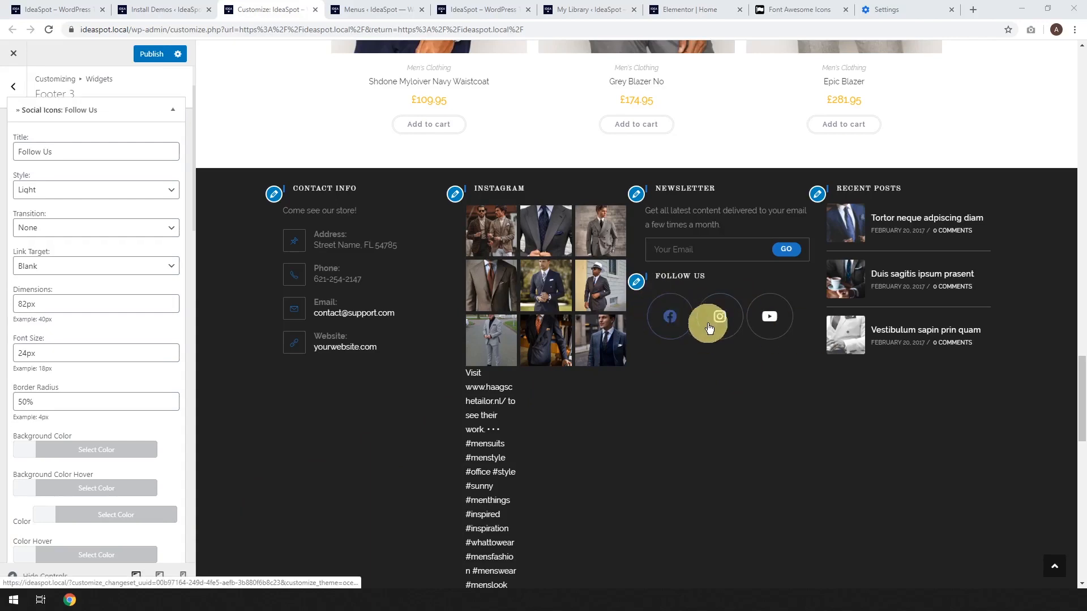
{"action": "scroll", "coordinate": [779, 417], "scroll_direction": "up", "scroll_amount": 2}
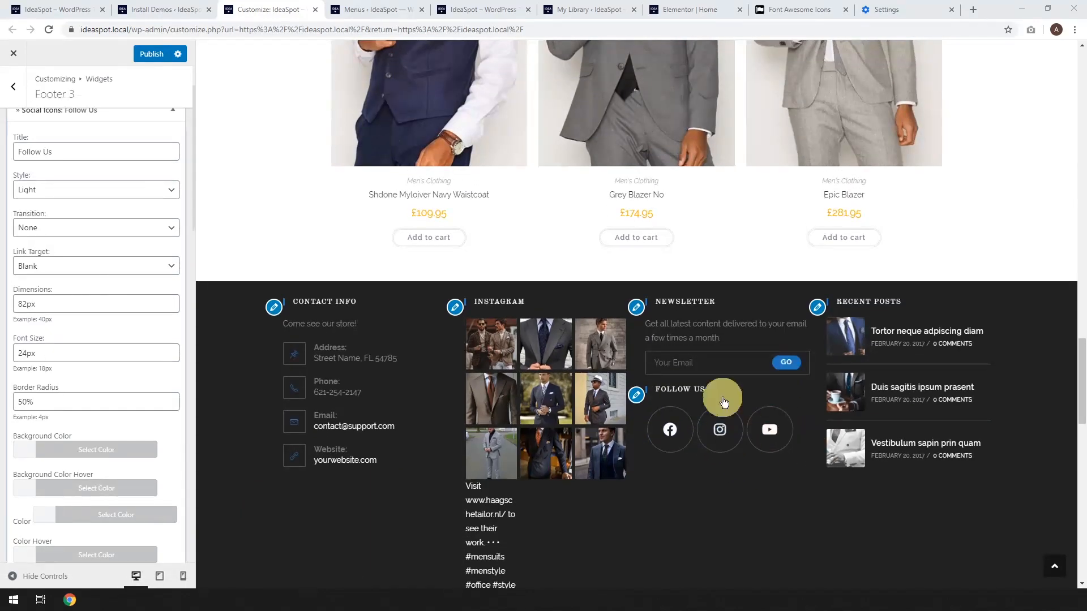
- Open the footer's Recent Posts widget to review its settings, and collapse it again
{"action": "left_click", "coordinate": [820, 310]}
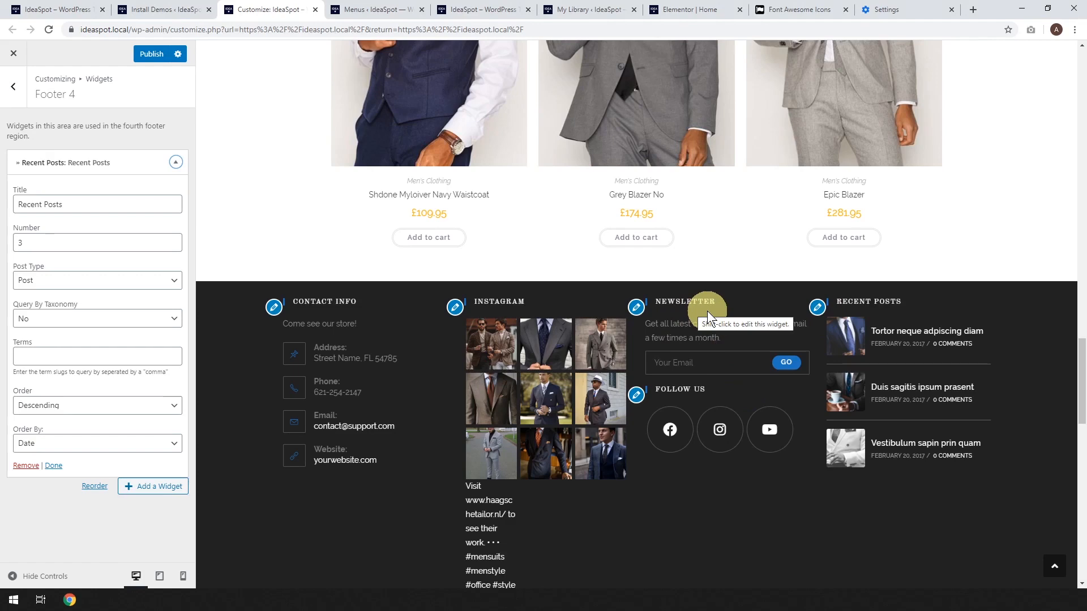
{"action": "left_click", "coordinate": [817, 309]}
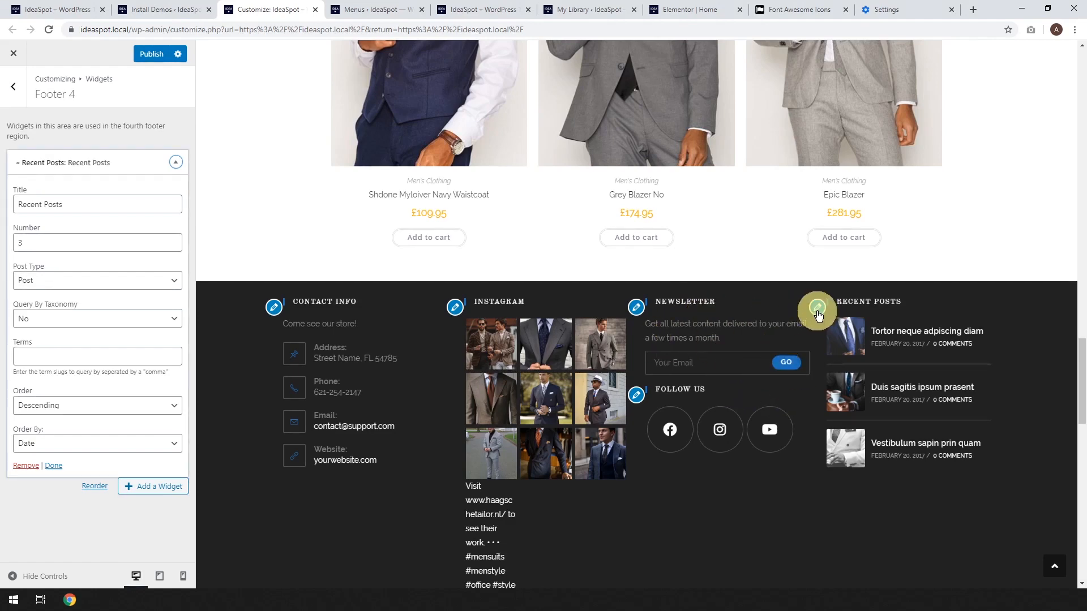
{"action": "left_click", "coordinate": [174, 163]}
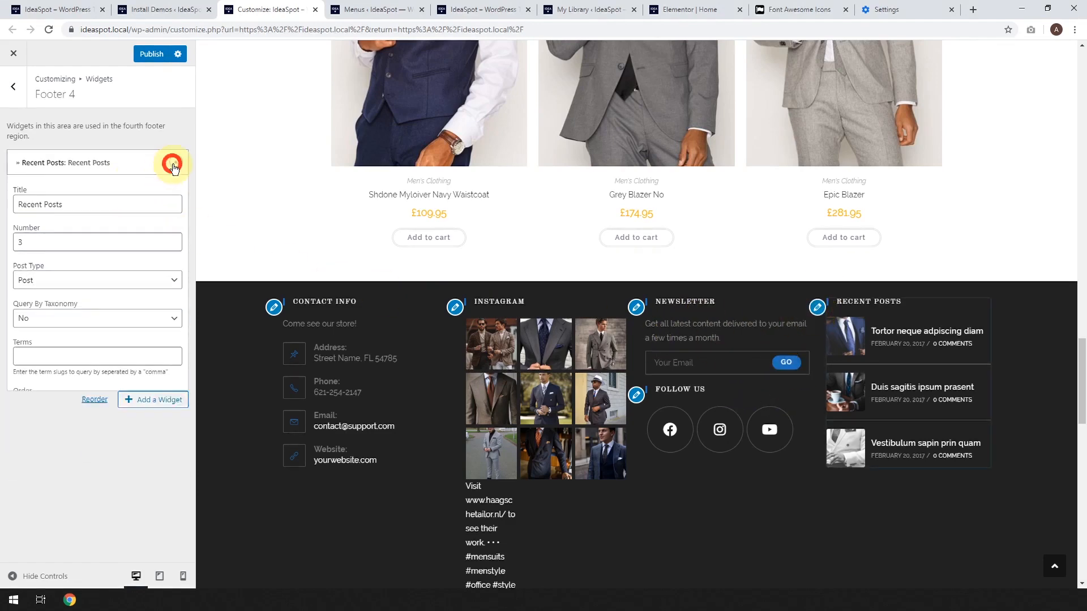
- Open the MailChimp Newsletter widget in the footer's third column and remove it
{"action": "left_click", "coordinate": [637, 309]}
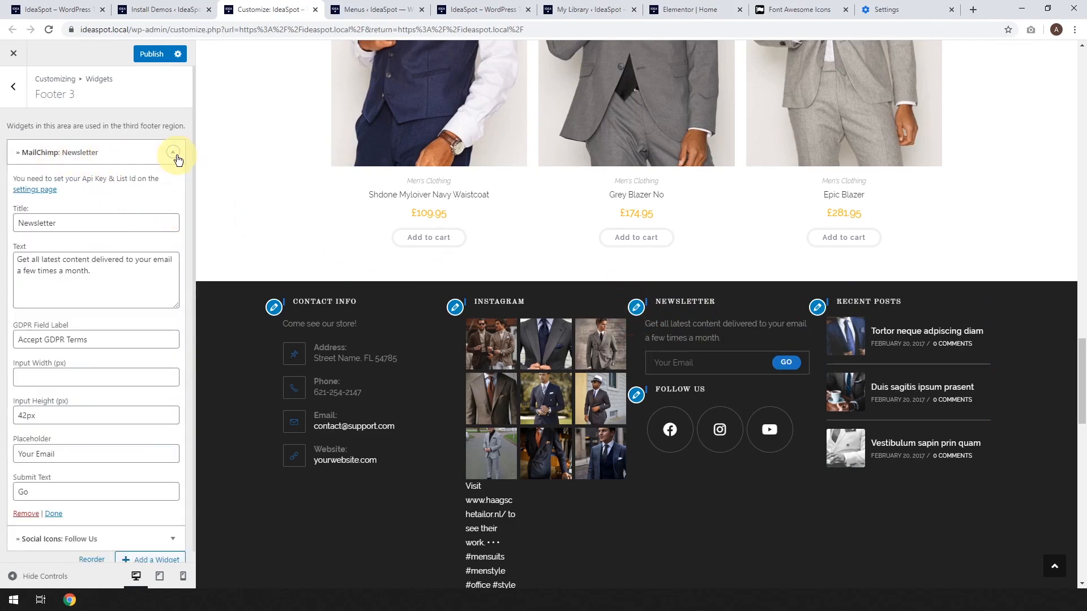
{"action": "left_click", "coordinate": [638, 309]}
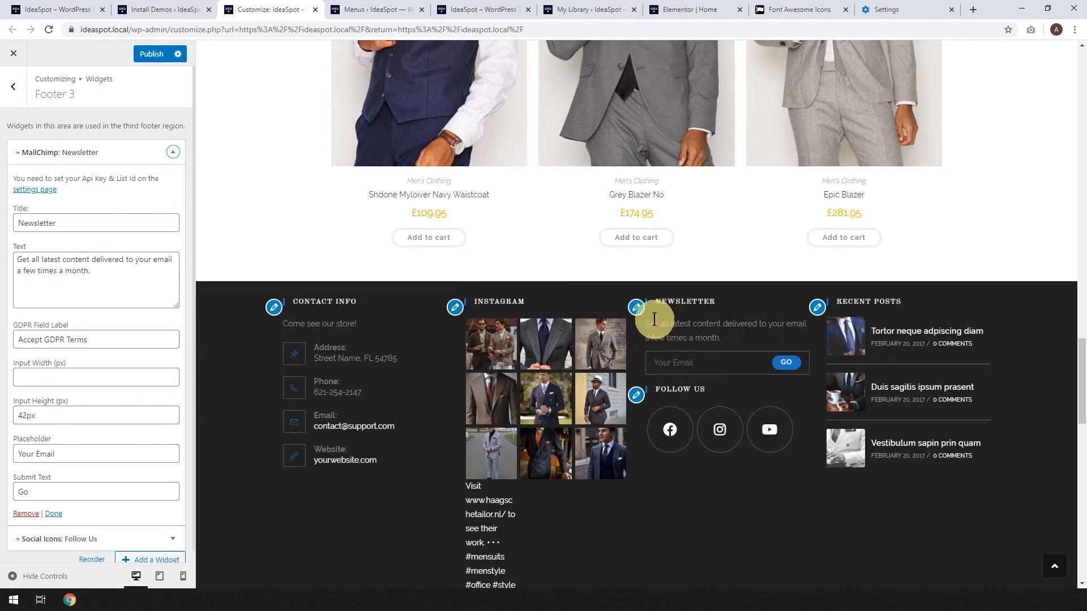
{"action": "scroll", "coordinate": [109, 419], "scroll_direction": "down", "scroll_amount": 1}
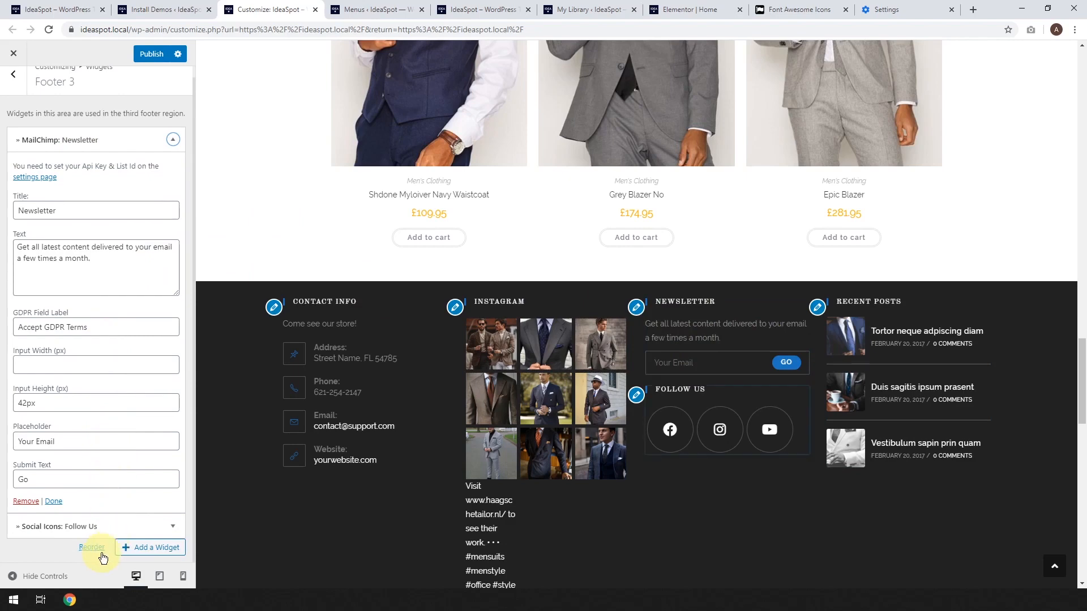
{"action": "left_click", "coordinate": [26, 501]}
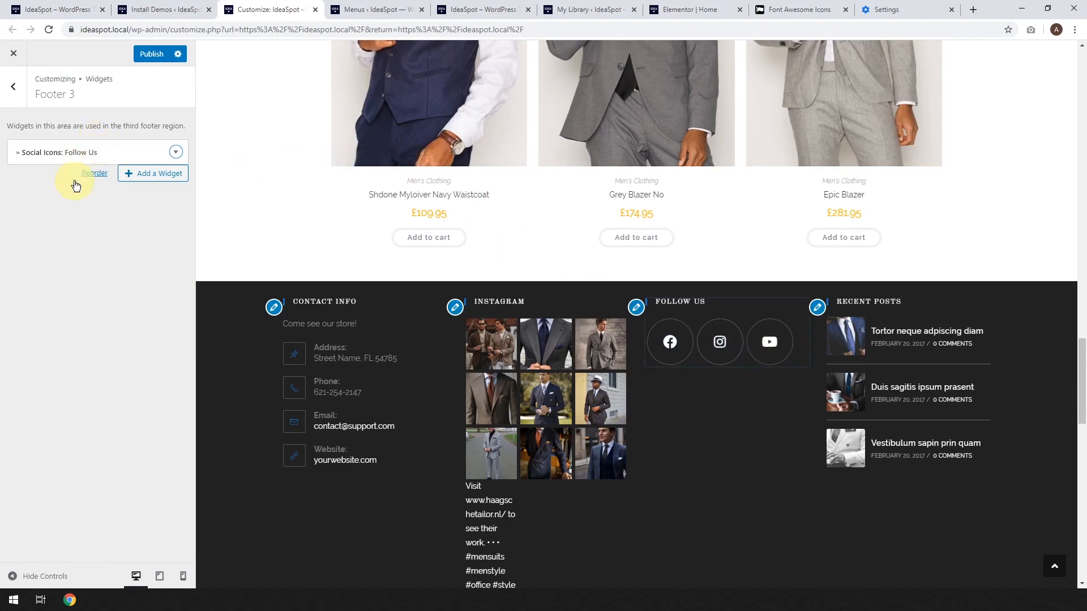
- Add a Custom Links widget to Footer 3 and set its number of custom links to 3
{"action": "left_click", "coordinate": [127, 176]}
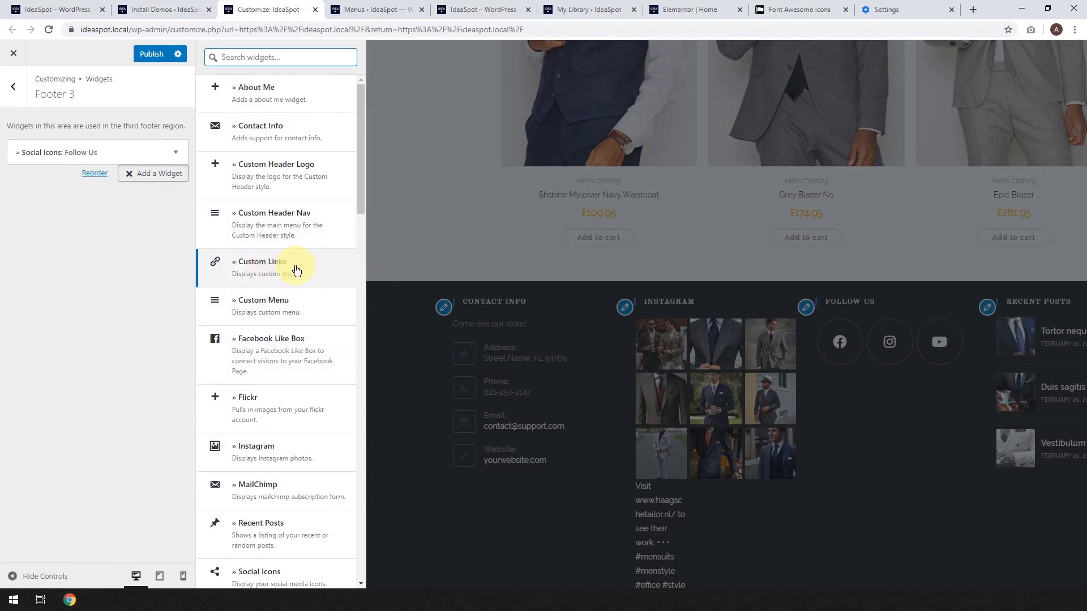
{"action": "left_click", "coordinate": [86, 235]}
{"action": "left_click", "coordinate": [225, 271]}
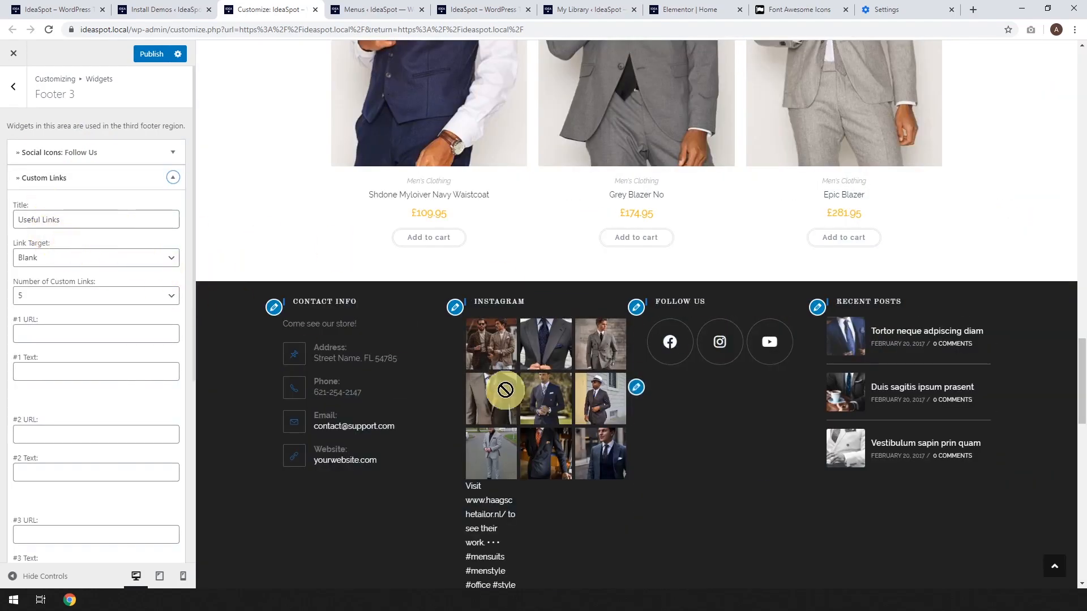
{"action": "left_click", "coordinate": [92, 294]}
{"action": "left_click", "coordinate": [62, 334]}
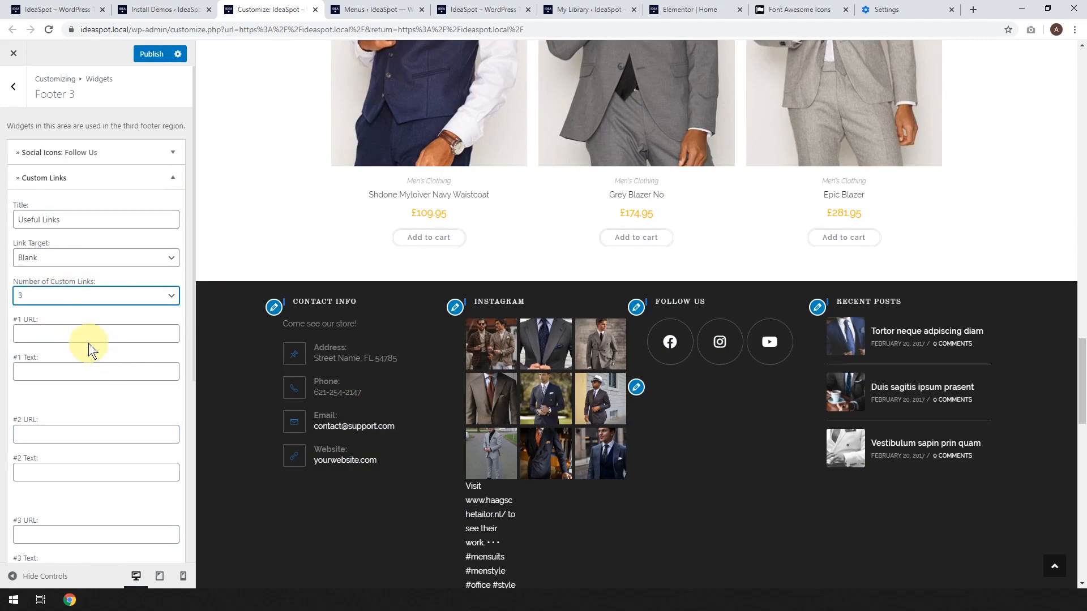
- Enter Home as the first custom link's text and Terms & Conditions as the second's
{"action": "scroll", "coordinate": [67, 330], "scroll_direction": "down", "scroll_amount": 1}
{"action": "left_click", "coordinate": [59, 307]}
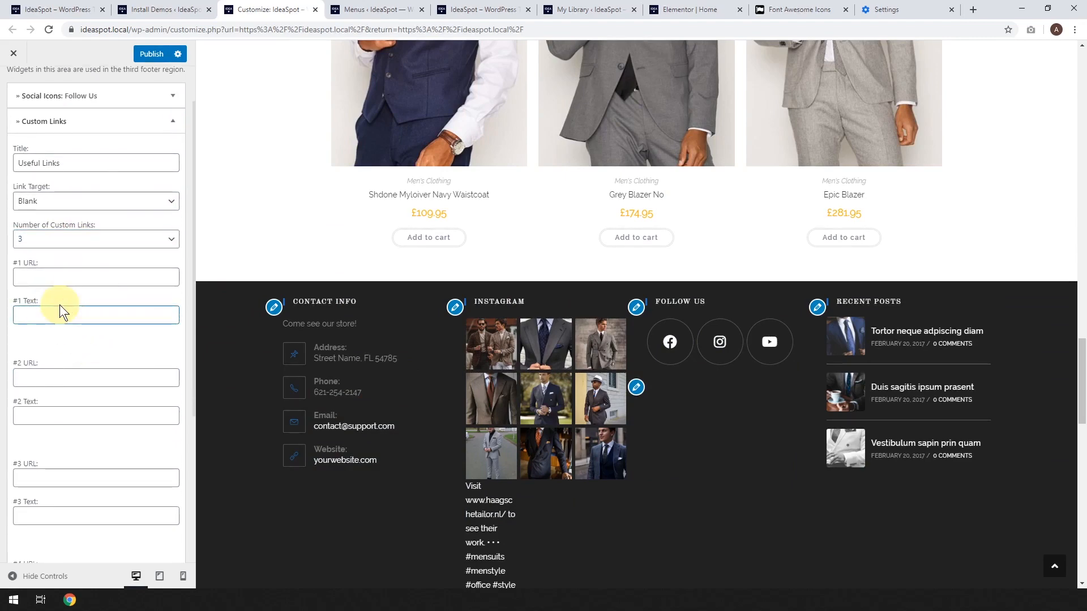
{"action": "type", "text": "Home"}
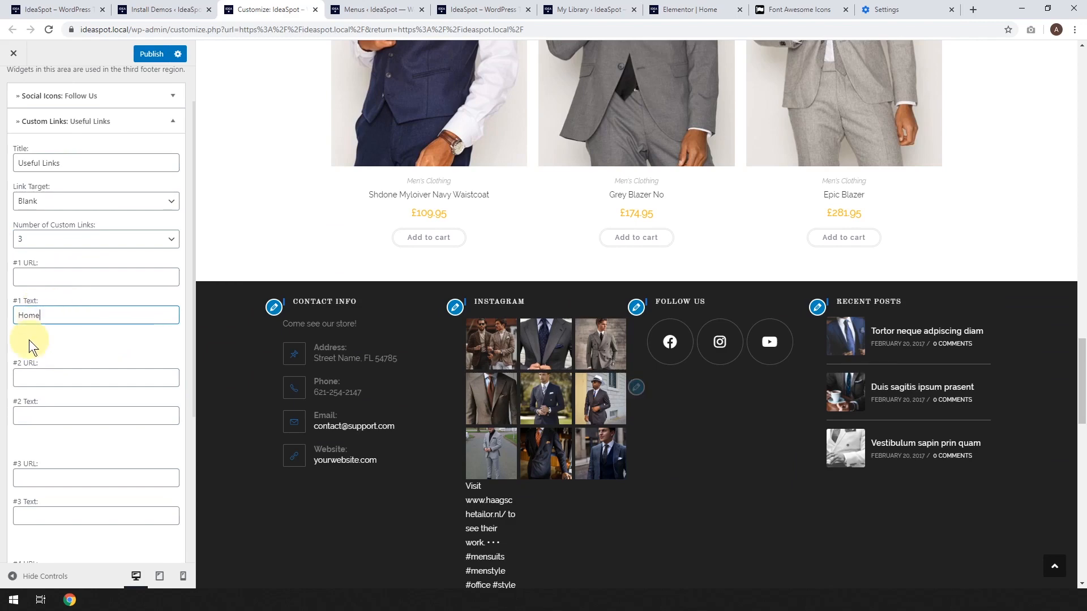
{"action": "scroll", "coordinate": [29, 340], "scroll_direction": "down", "scroll_amount": 2}
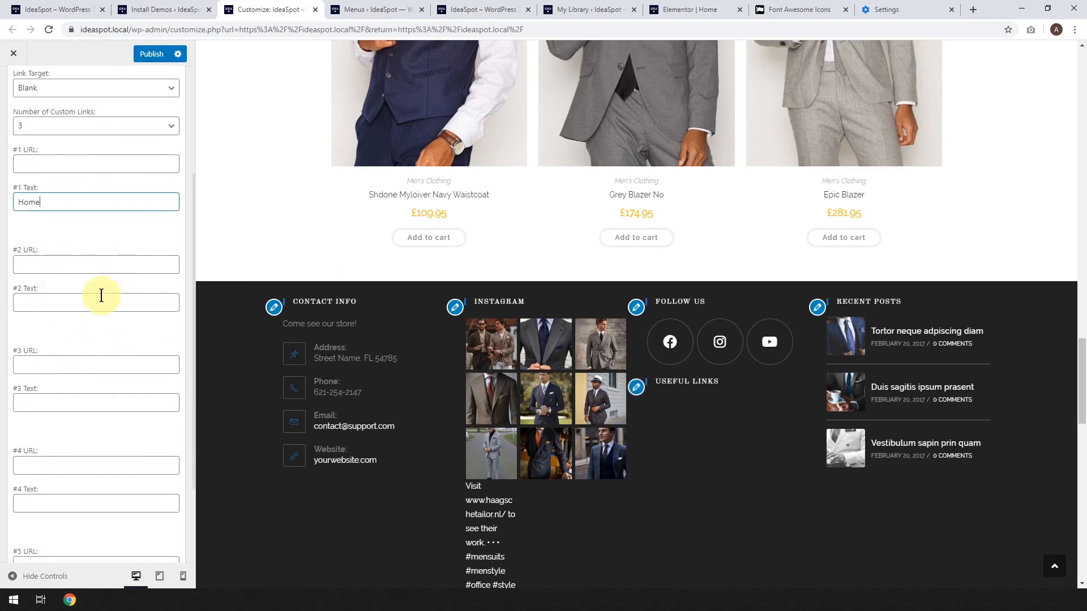
{"action": "left_click", "coordinate": [85, 306]}
{"action": "type", "text": "Terms & Conditions"}
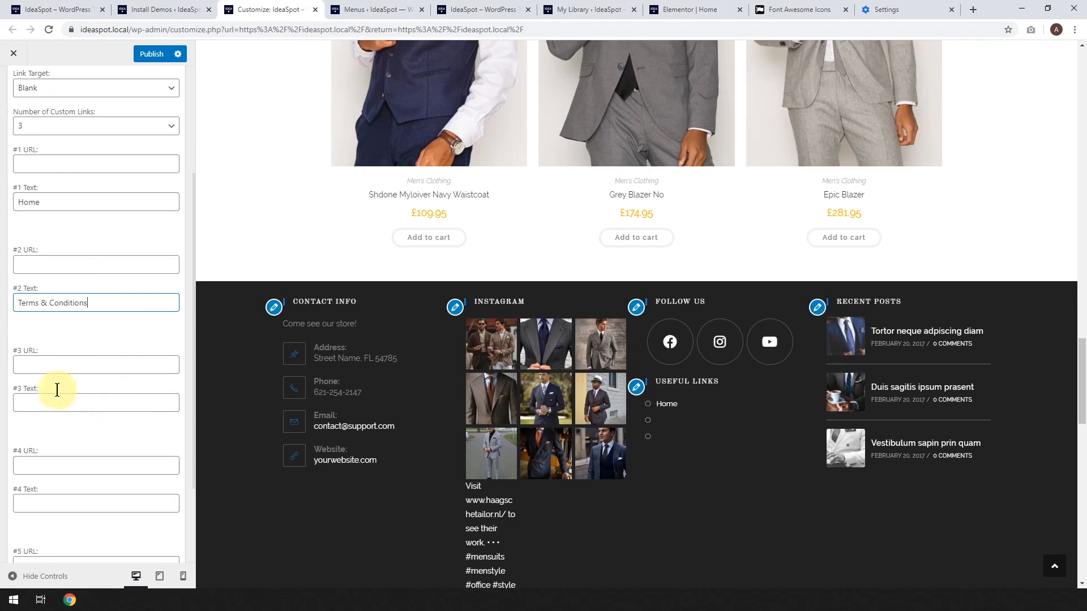
{"action": "left_click", "coordinate": [69, 402]}
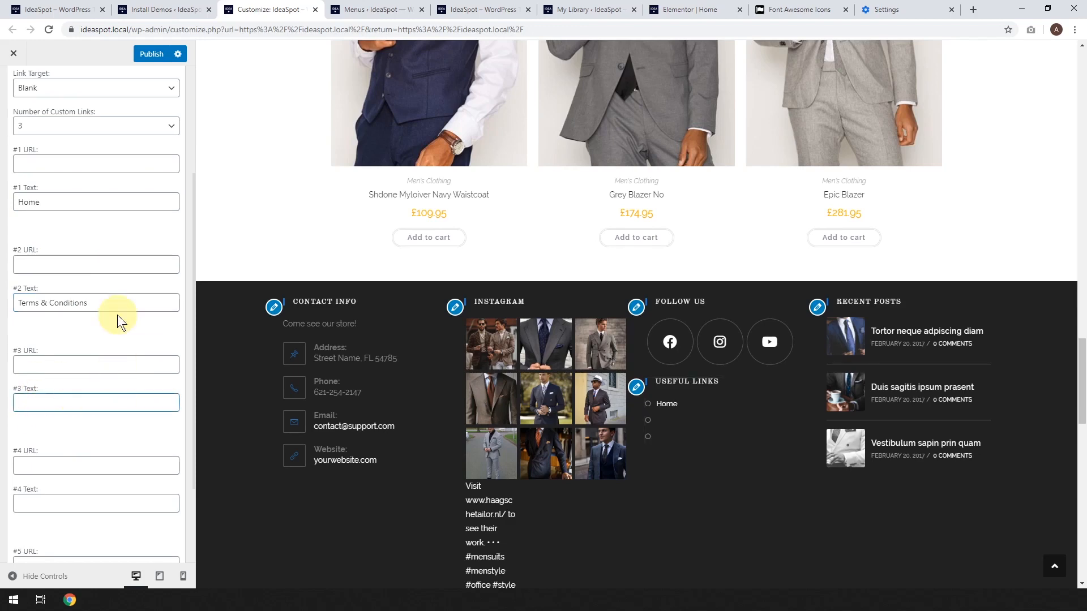
- Move Terms & Conditions to the third link's text, and enter Cart as the second link's text and Account as the fourth's
{"action": "triple_click", "coordinate": [113, 304]}
{"action": "key", "text": "ctrl+x"}
{"action": "left_click", "coordinate": [72, 405]}
{"action": "key", "text": "ctrl+v"}
{"action": "left_click", "coordinate": [55, 303]}
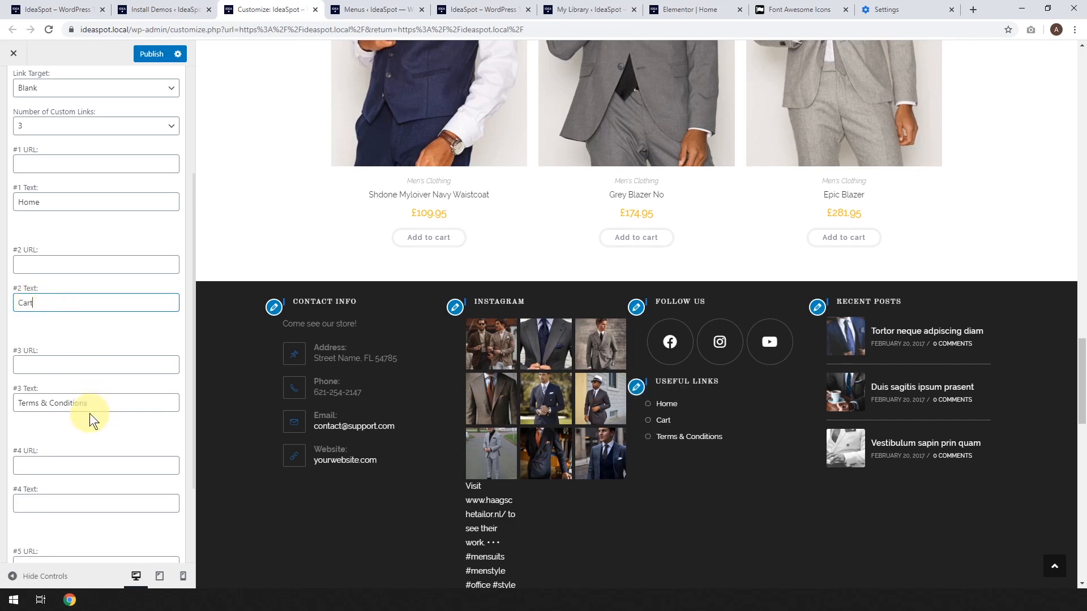
{"action": "left_click", "coordinate": [71, 503]}
{"action": "type", "text": "Account"}
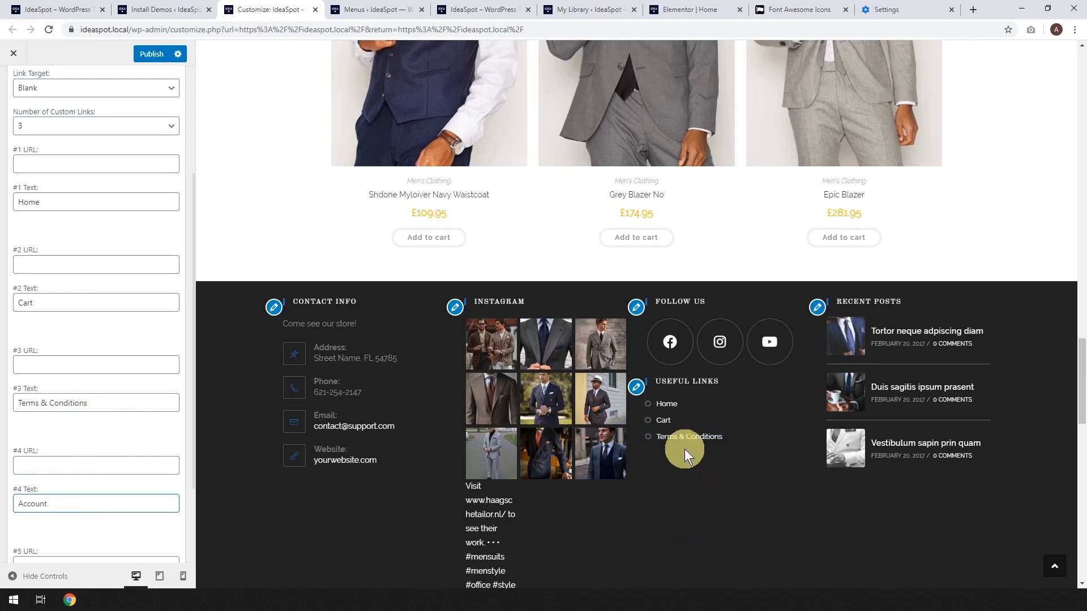
{"action": "scroll", "coordinate": [113, 397], "scroll_direction": "up", "scroll_amount": 3}
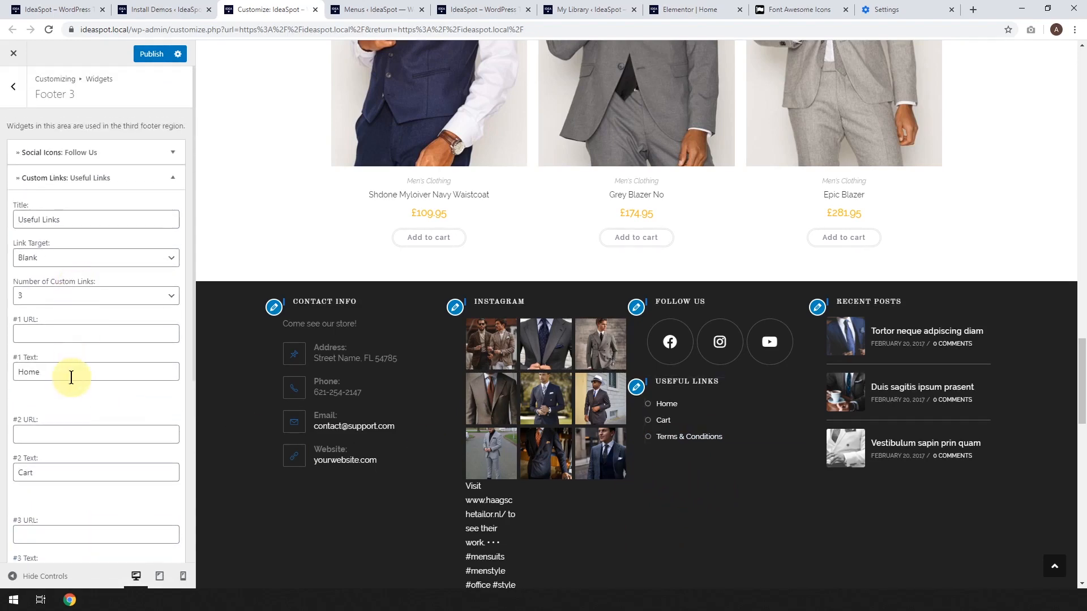
{"action": "left_click", "coordinate": [71, 441]}
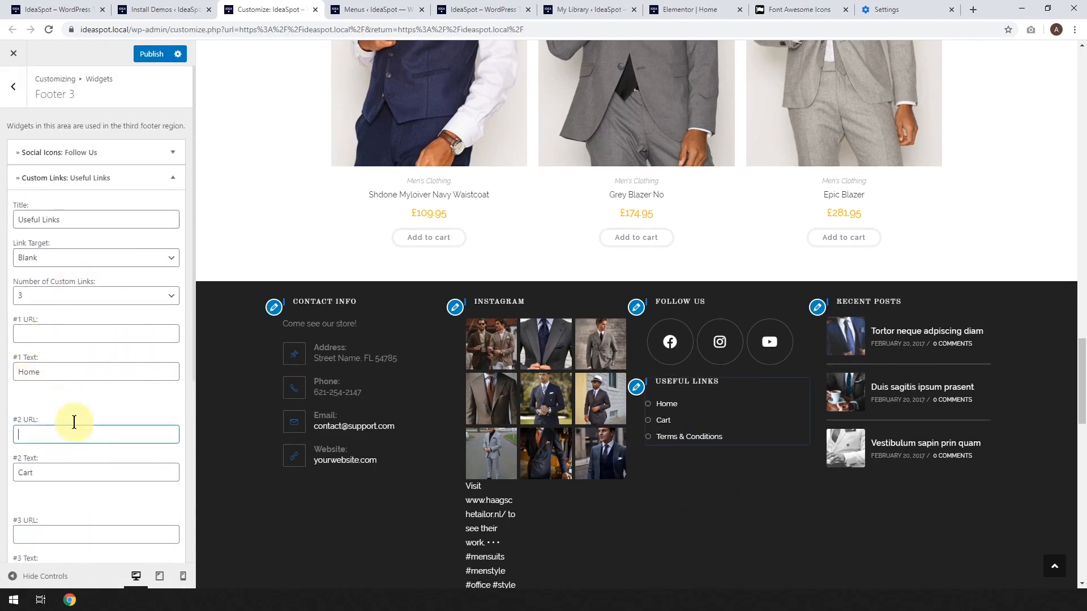
{"action": "left_click", "coordinate": [127, 29]}
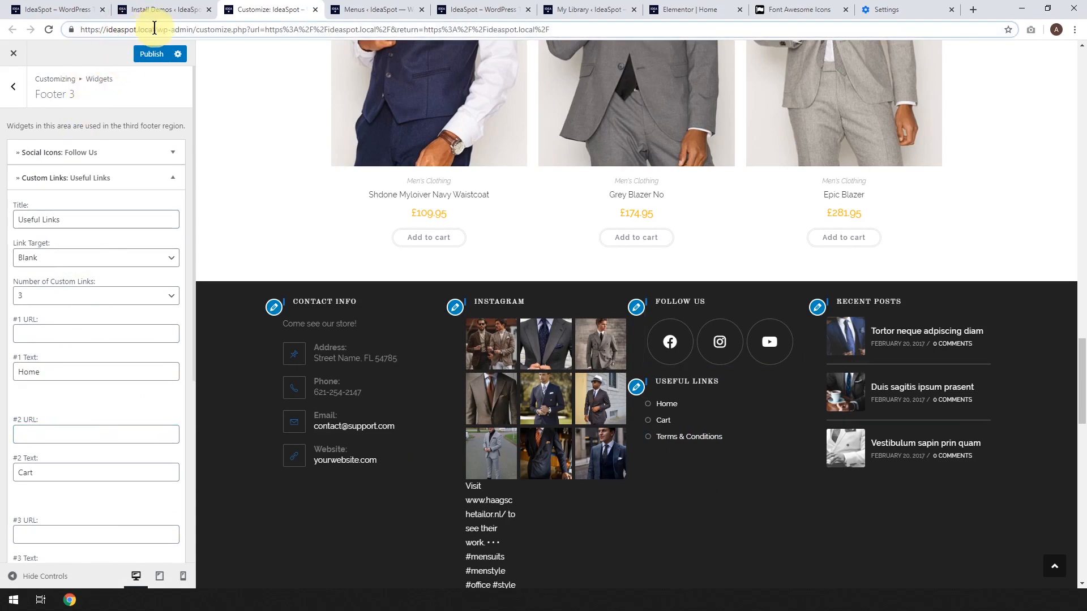
{"action": "left_click_drag", "start_coordinate": [153, 29], "coordinate": [56, 31]}
{"action": "left_click", "coordinate": [68, 443]}
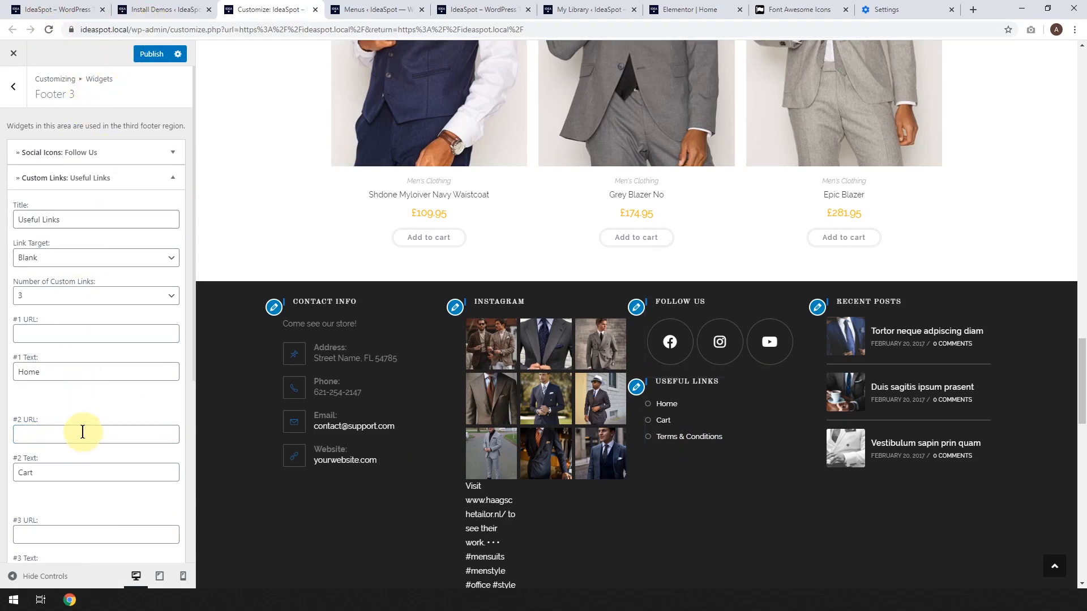
{"action": "key", "text": "ctrl+v"}
{"action": "type", "text": "/"}
{"action": "type", "text": "cart"}
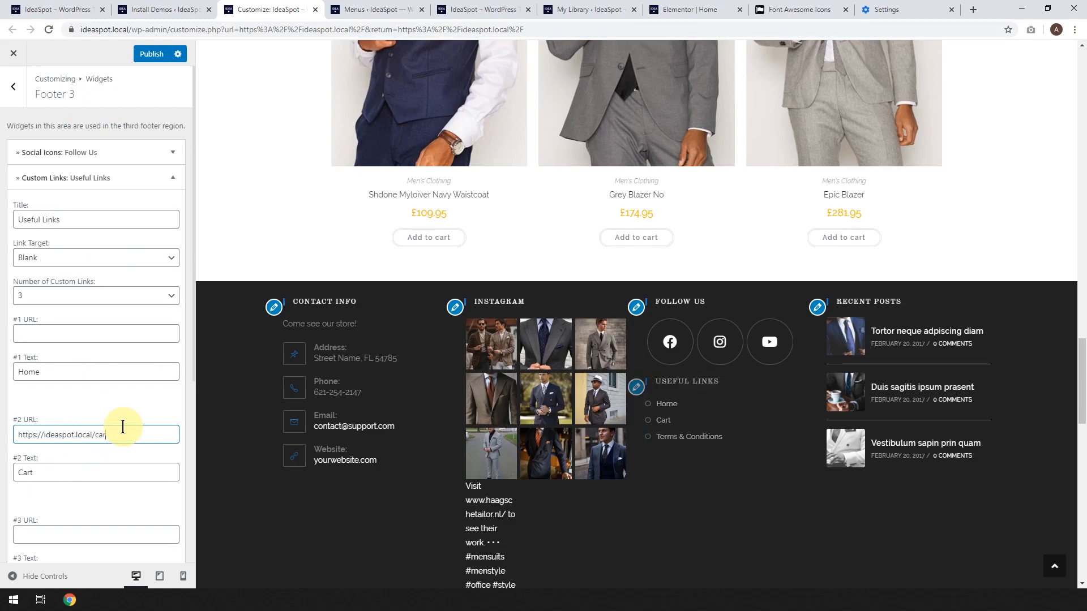
{"action": "left_click", "coordinate": [142, 55]}
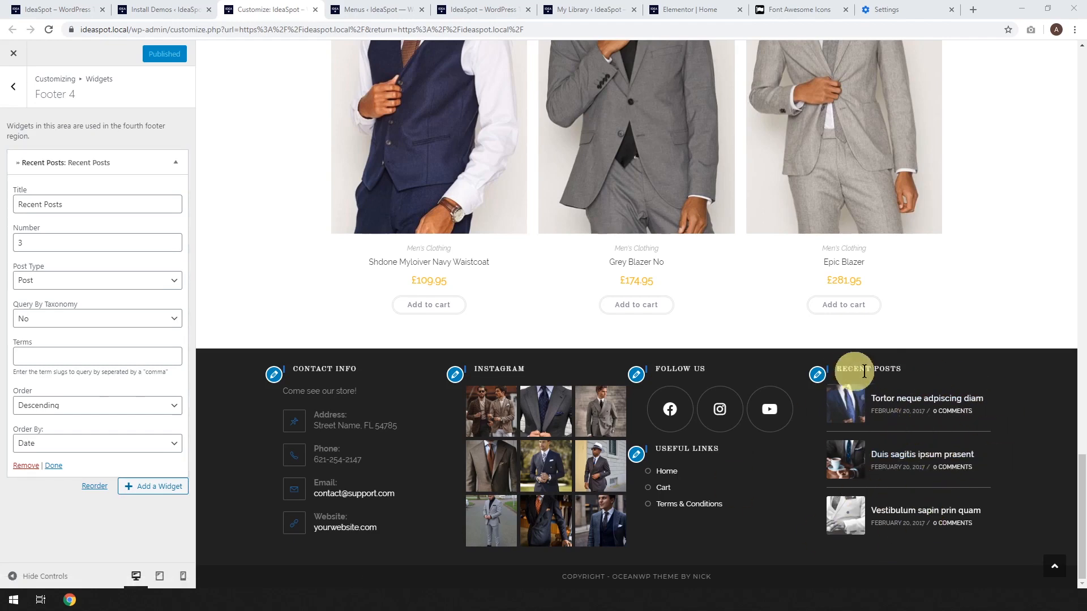
- Review the Recent Posts widget in Footer 4 and return to the main customizer options
{"action": "left_click", "coordinate": [826, 375]}
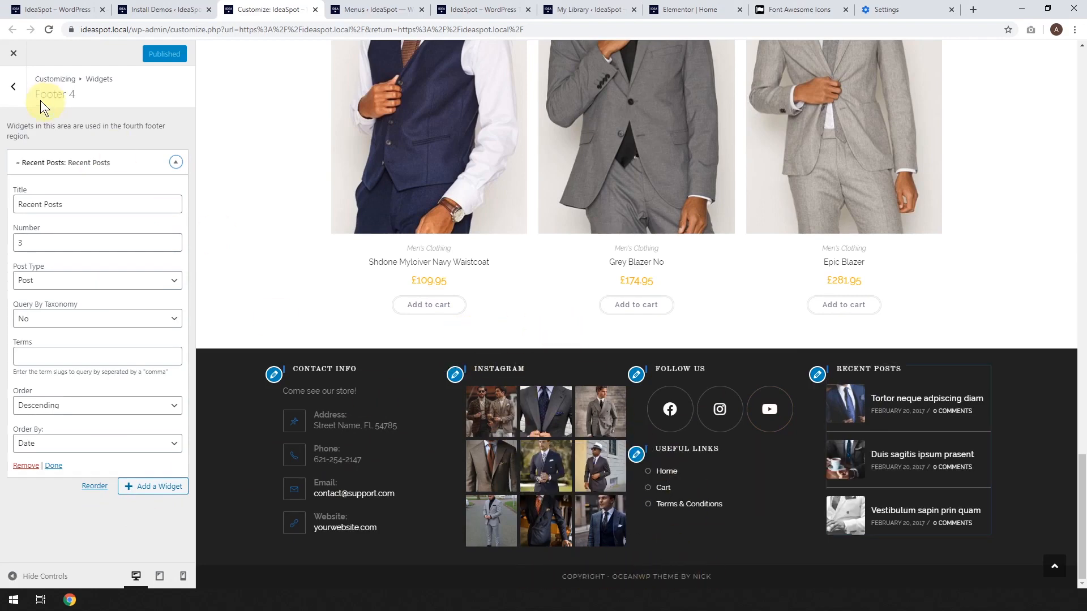
{"action": "left_click", "coordinate": [15, 98]}
{"action": "left_click", "coordinate": [13, 95]}
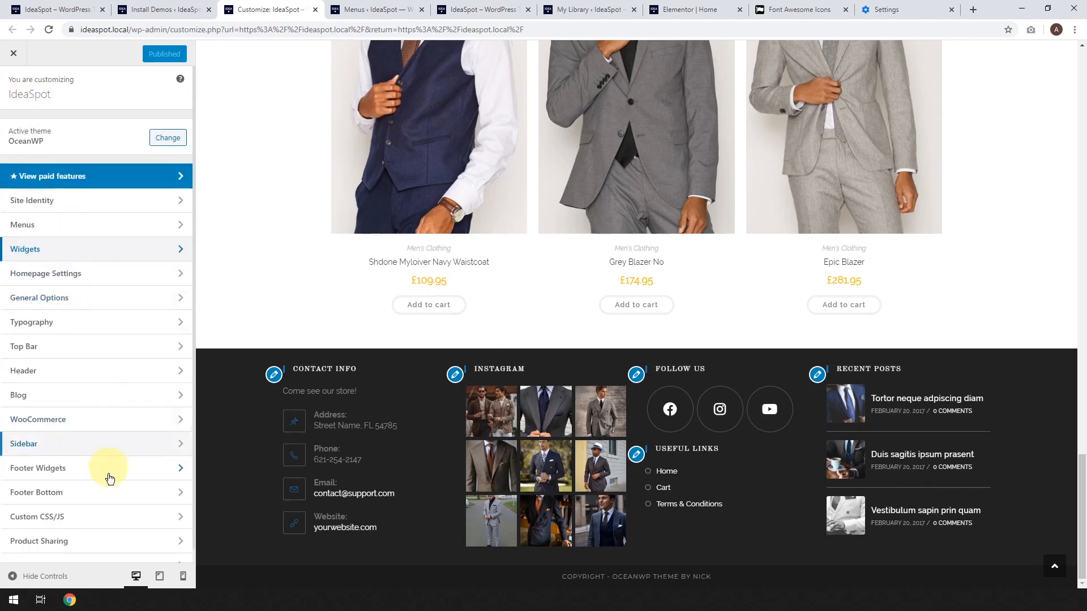
- Change the Footer Bottom copyright text to "Copyright - IdeaSpot 2020" and publish it
{"action": "left_click", "coordinate": [52, 498]}
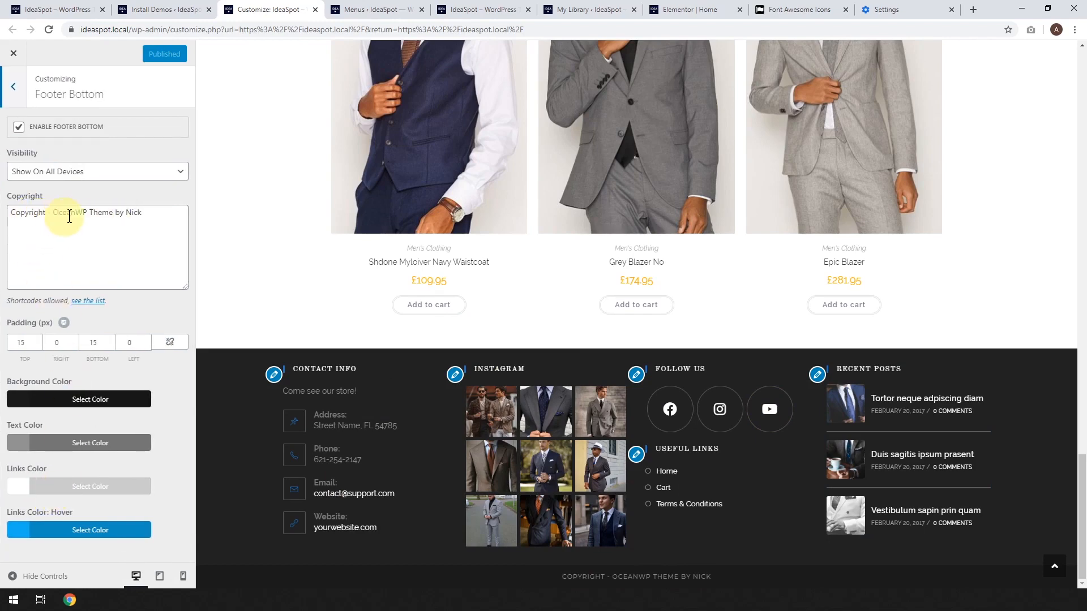
{"action": "left_click_drag", "start_coordinate": [154, 215], "coordinate": [53, 212]}
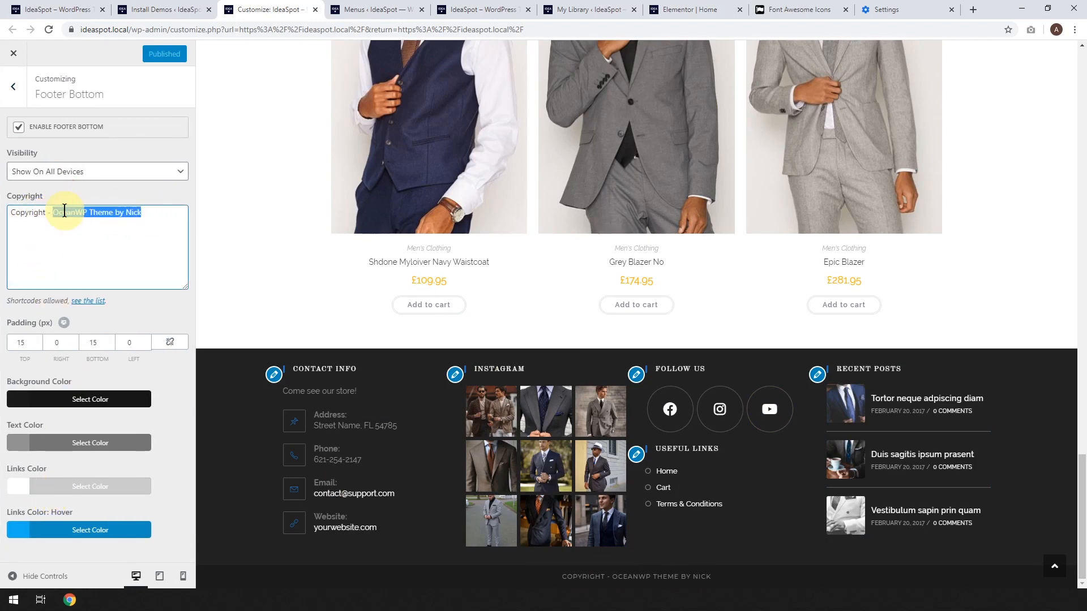
{"action": "type", "text": "IdeaSpot"}
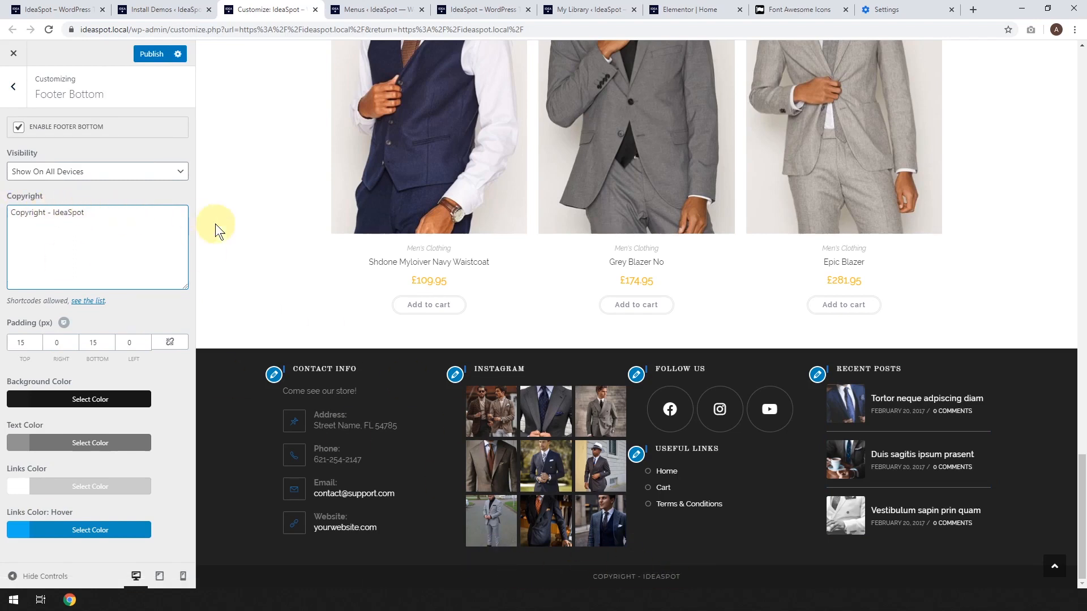
{"action": "type", "text": "2020"}
{"action": "left_click", "coordinate": [148, 54]}
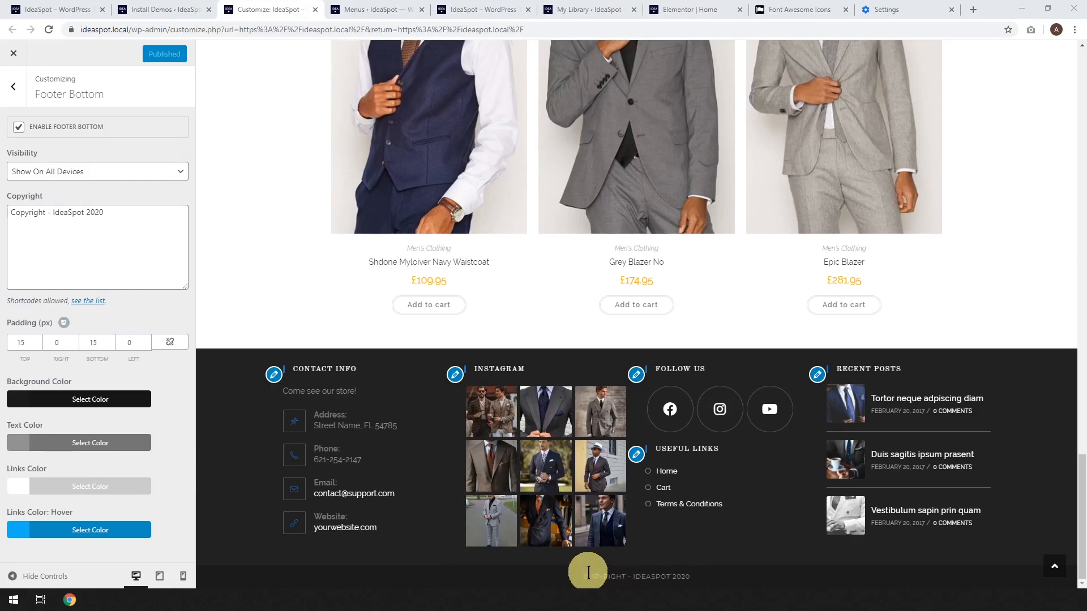
- Try disabling the footer bottom bar, enable it again, and leave its settings
{"action": "left_click", "coordinate": [20, 129]}
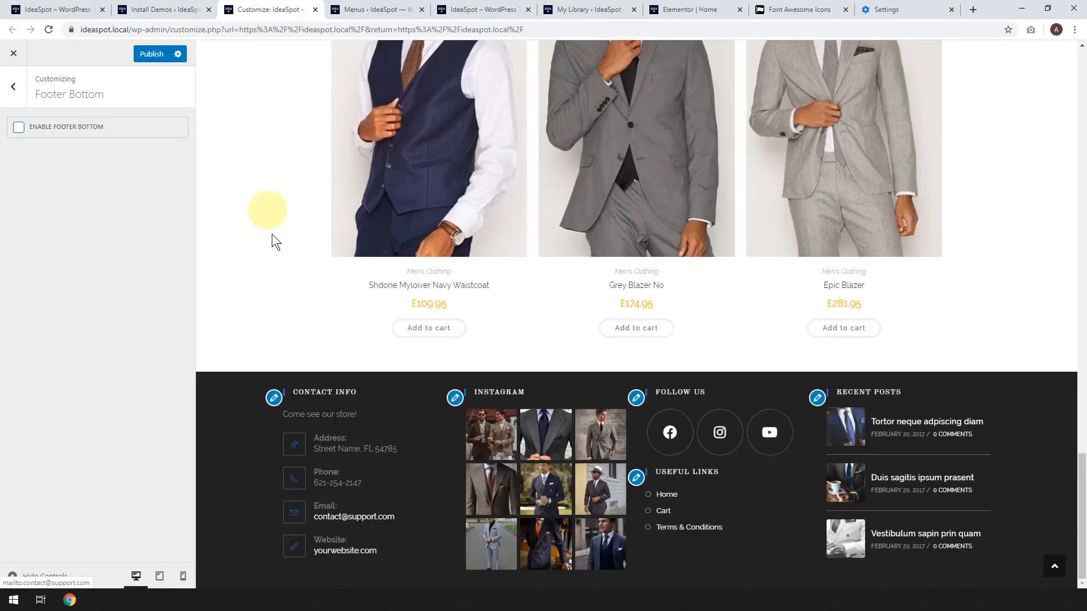
{"action": "left_click", "coordinate": [18, 127]}
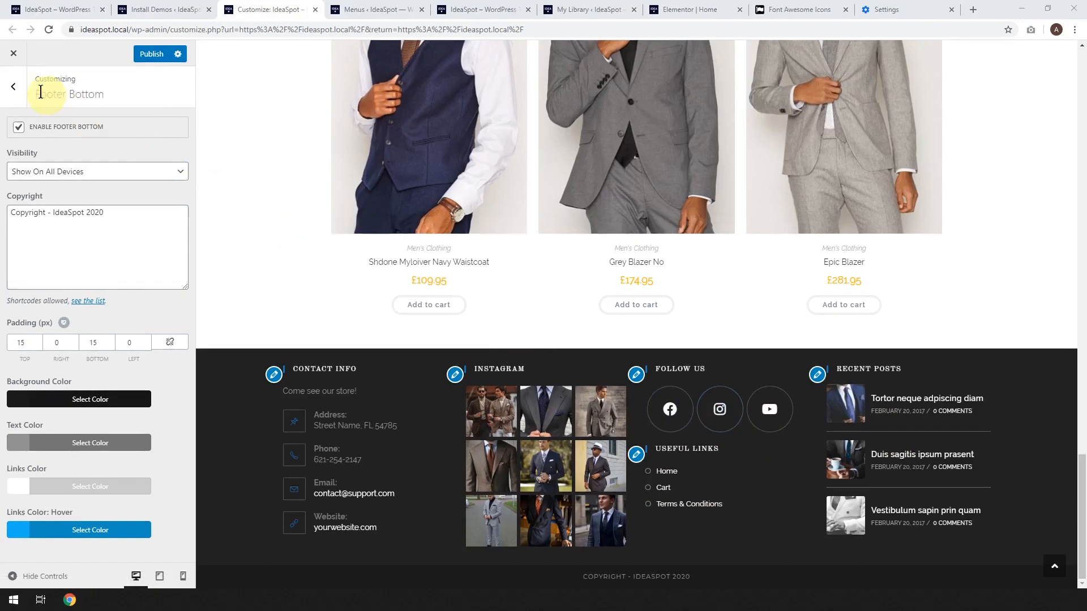
{"action": "left_click", "coordinate": [15, 88]}
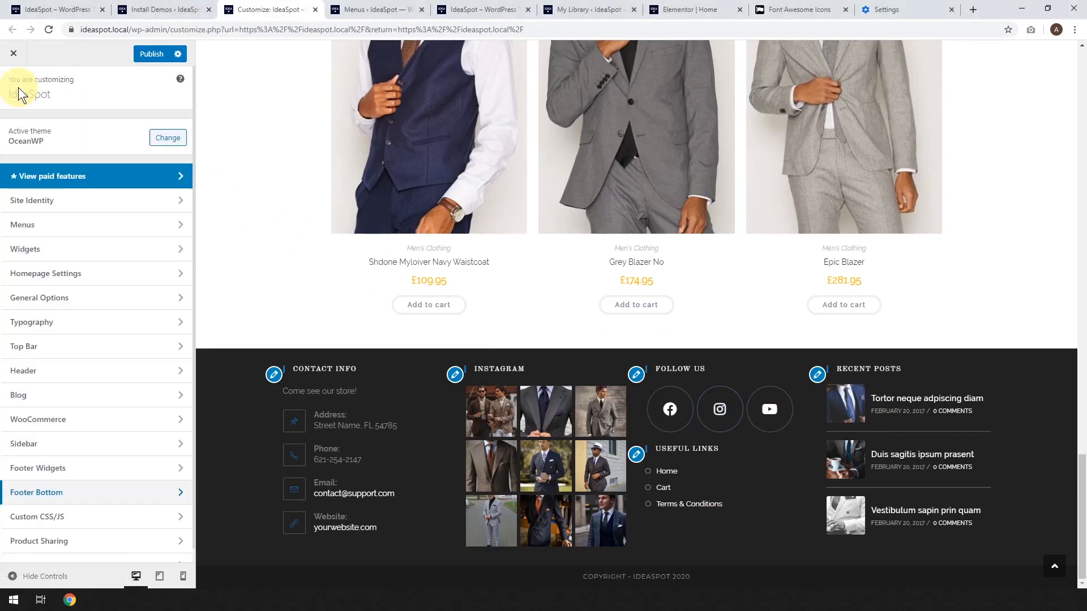
- Select Footer Callout as the Footer Widgets template and publish the change
{"action": "left_click", "coordinate": [99, 468]}
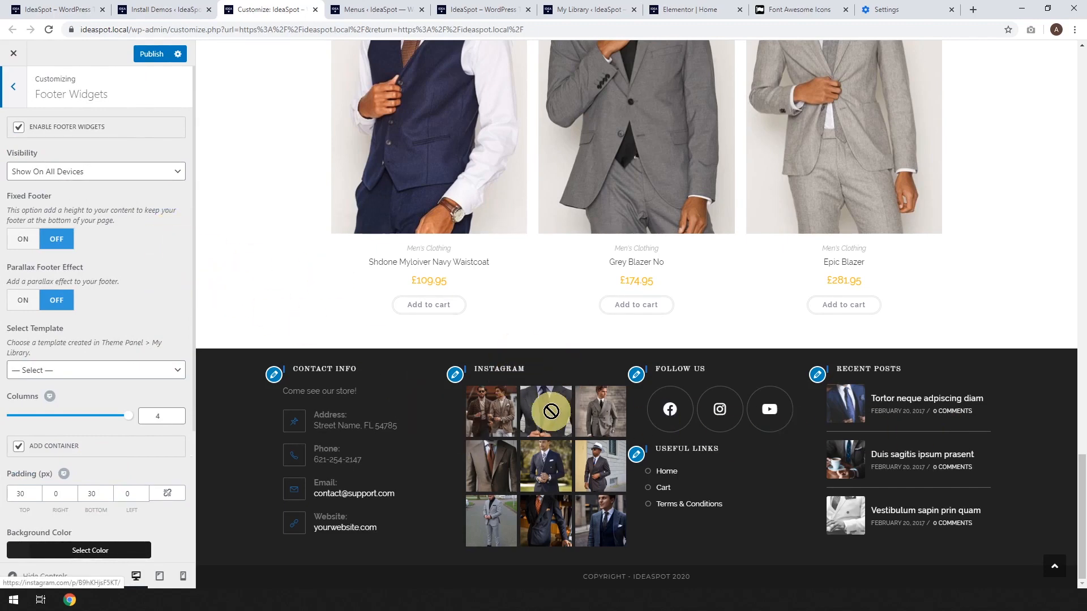
{"action": "left_click", "coordinate": [169, 370]}
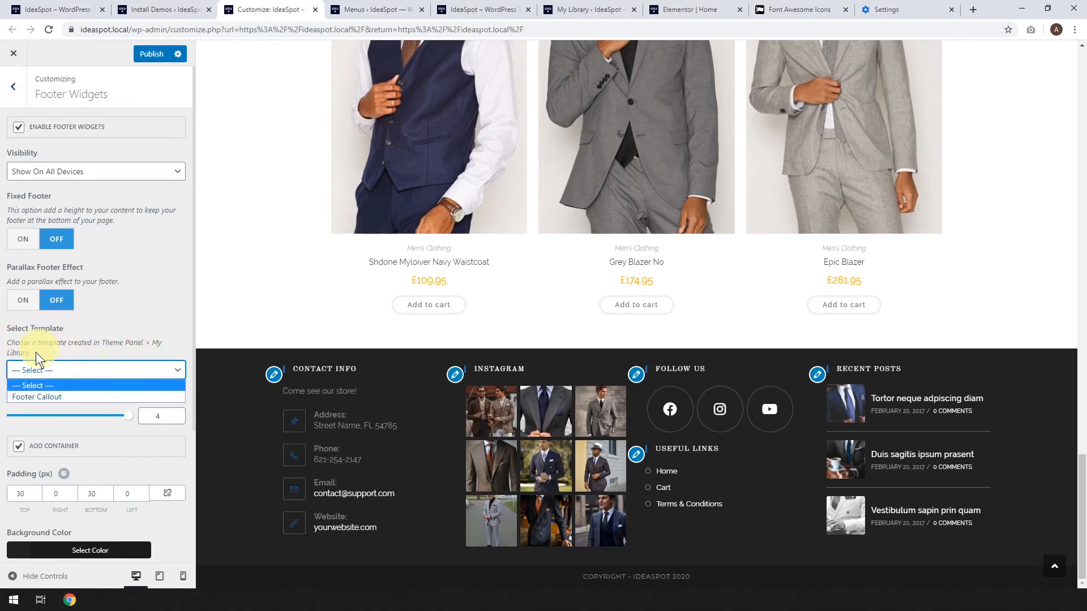
{"action": "left_click", "coordinate": [26, 396]}
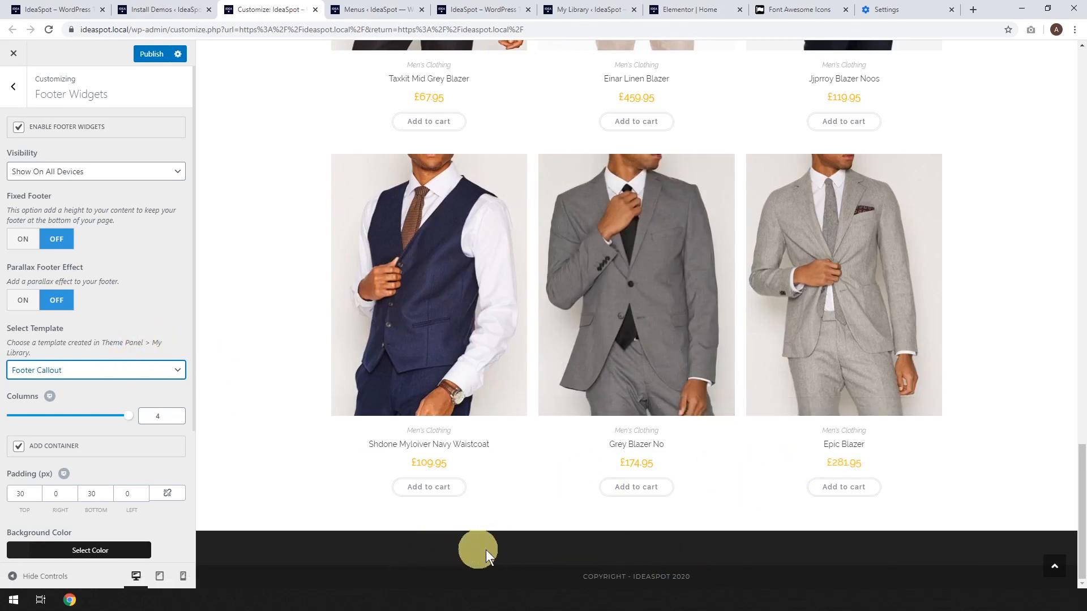
{"action": "left_click", "coordinate": [160, 55]}
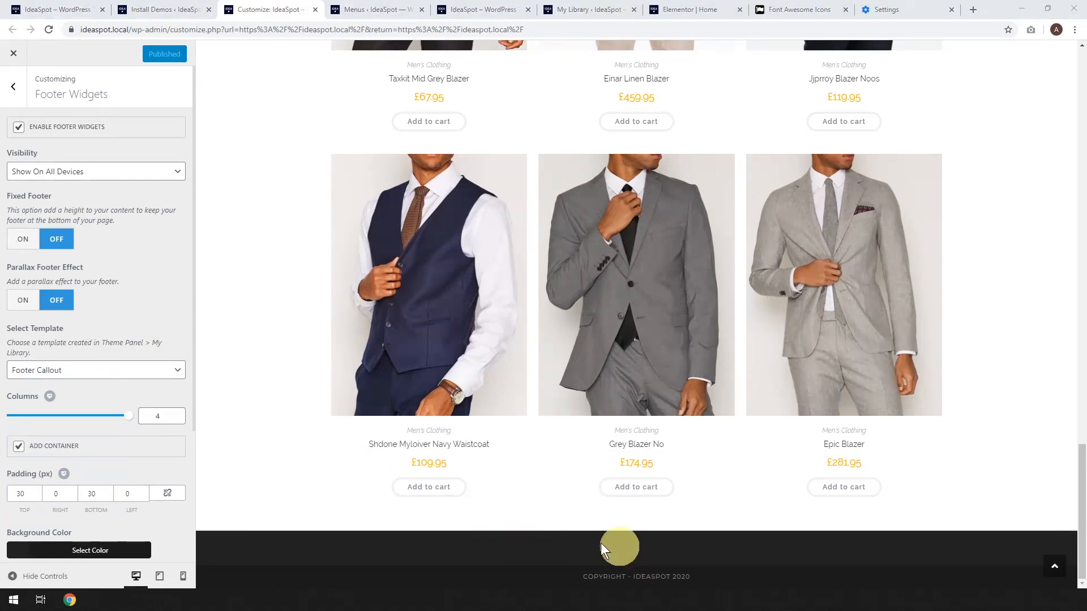
- Open the Footer Callout template from the Theme Panel's My Library for editing in Elementor
{"action": "left_click", "coordinate": [17, 353]}
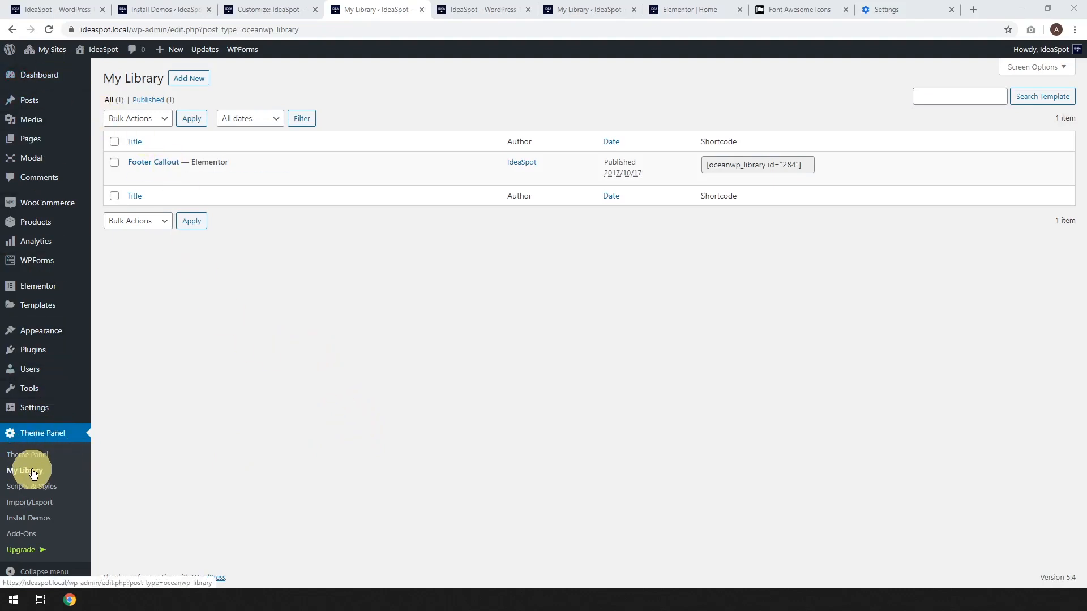
{"action": "mouse_move", "coordinate": [285, 182]}
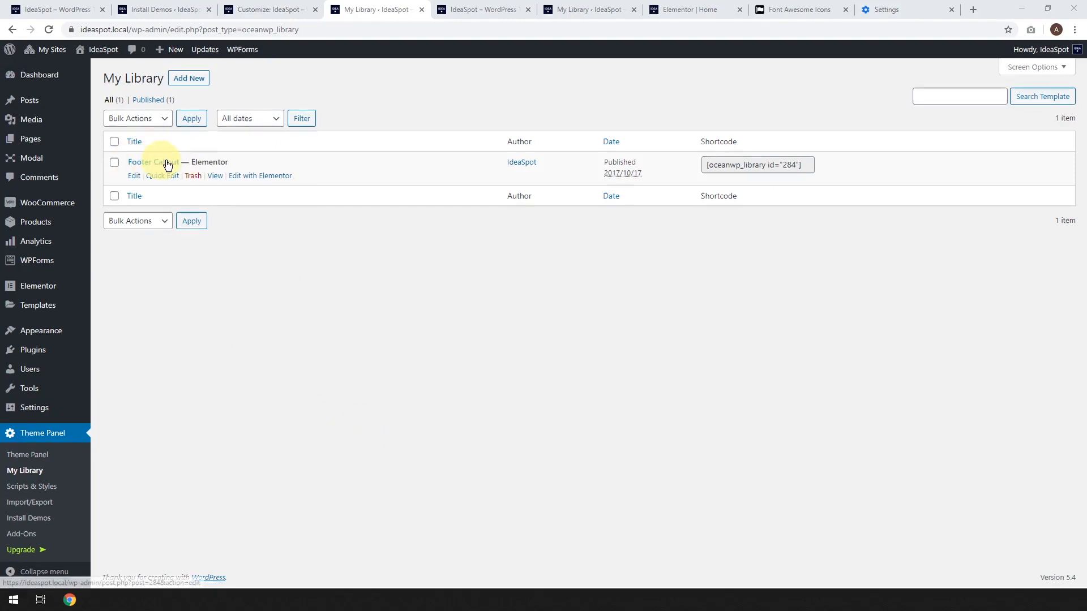
{"action": "left_click", "coordinate": [267, 176]}
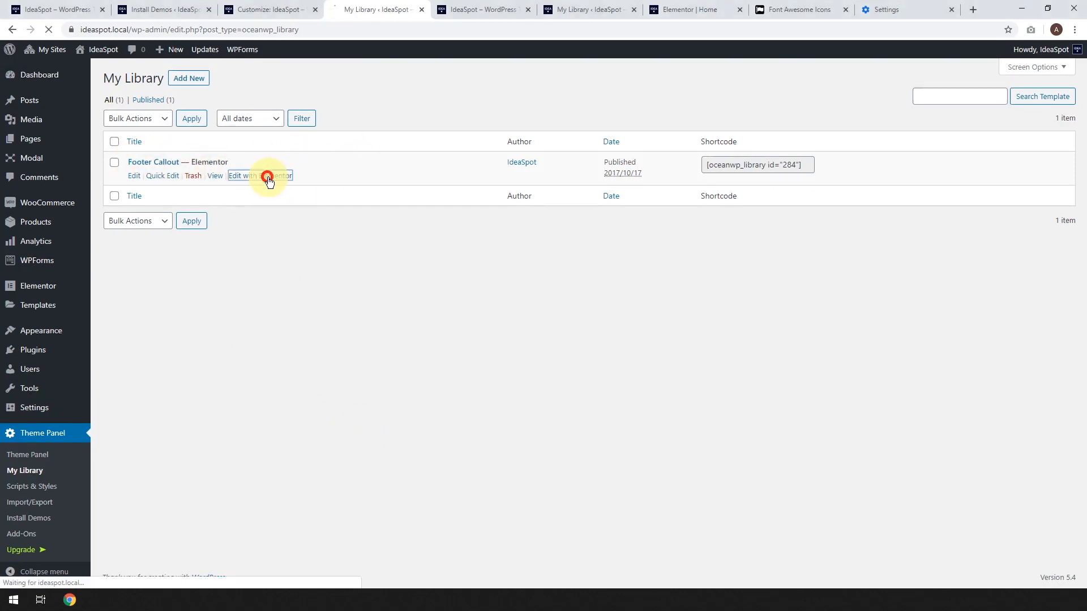
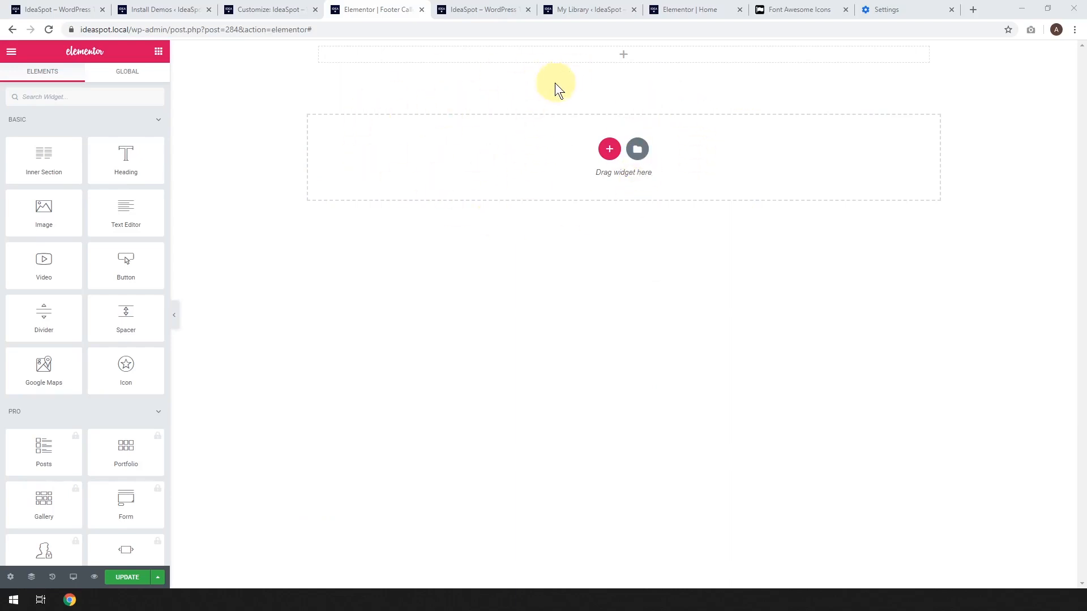
- Insert the black "For All Inquiries Please Email" block from the library's Contact category into the template
{"action": "left_click", "coordinate": [638, 151]}
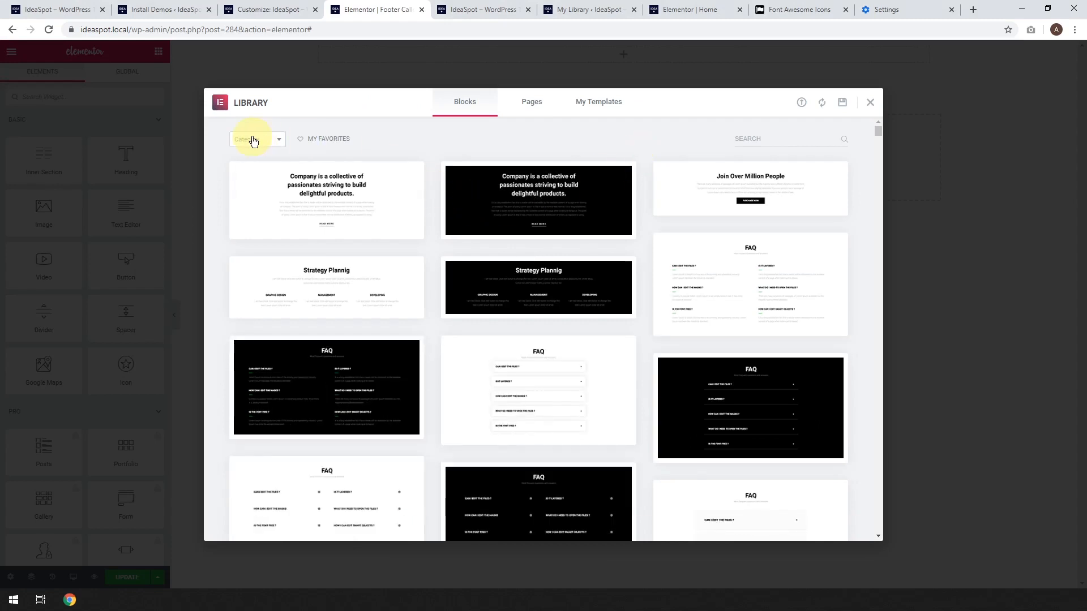
{"action": "left_click", "coordinate": [261, 140]}
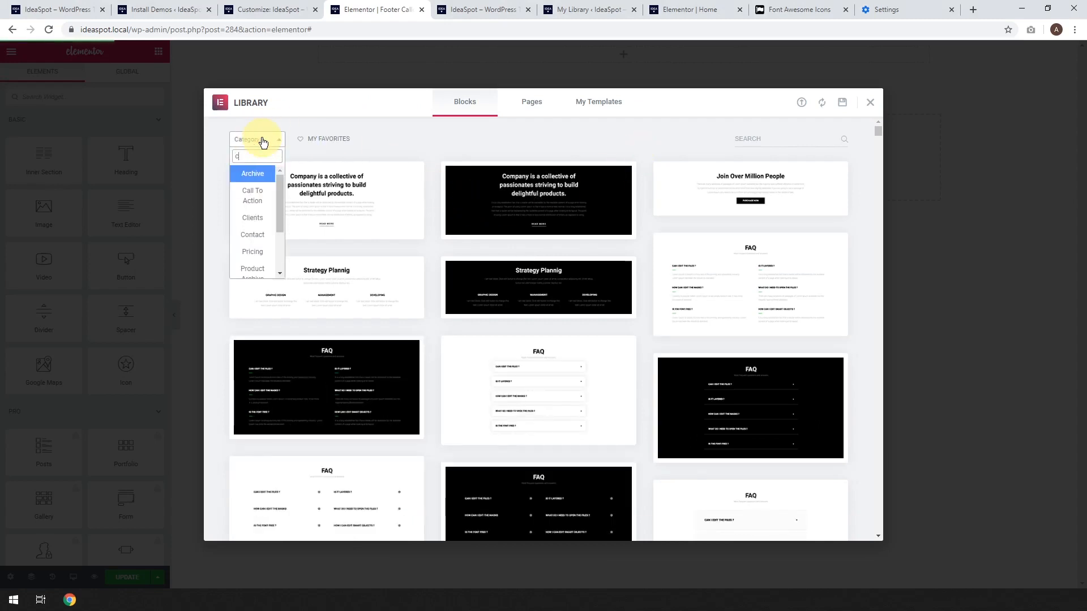
{"action": "type", "text": "cont"}
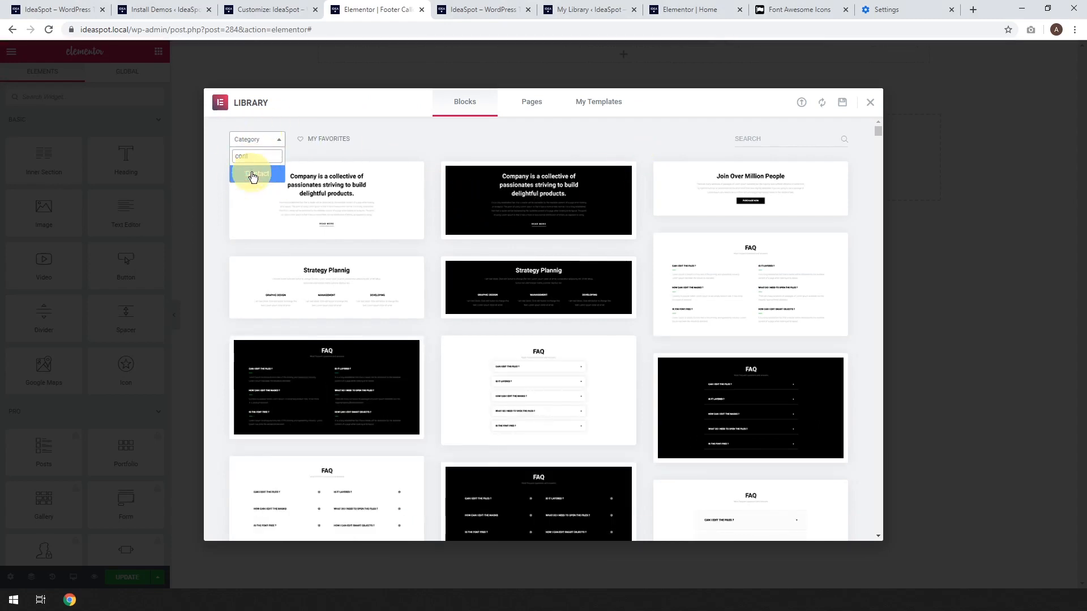
{"action": "left_click", "coordinate": [252, 177]}
{"action": "scroll", "coordinate": [560, 255], "scroll_direction": "down", "scroll_amount": 2}
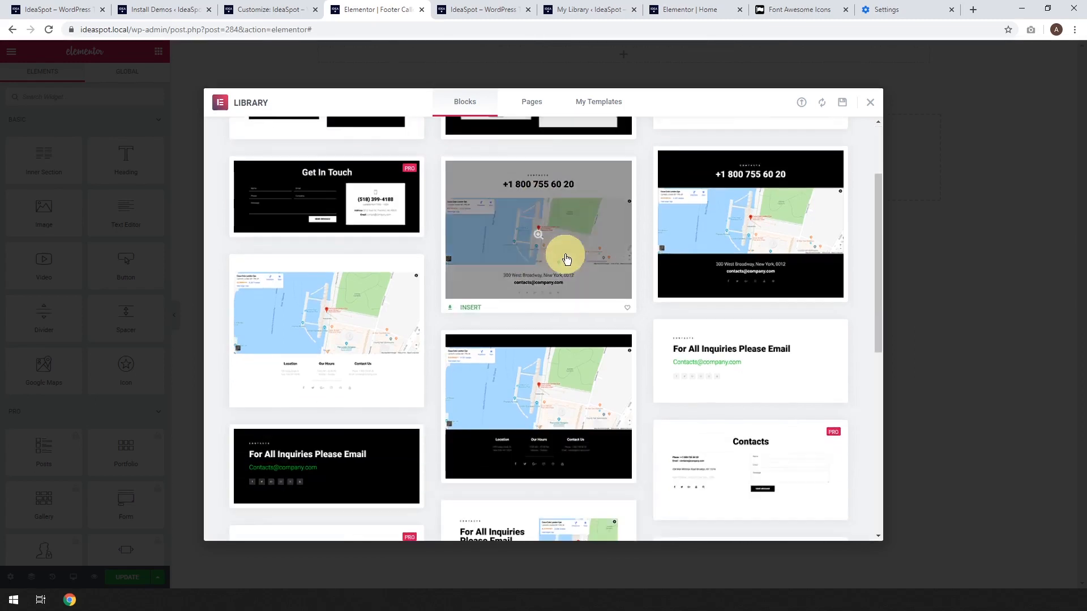
{"action": "scroll", "coordinate": [566, 258], "scroll_direction": "down", "scroll_amount": 2}
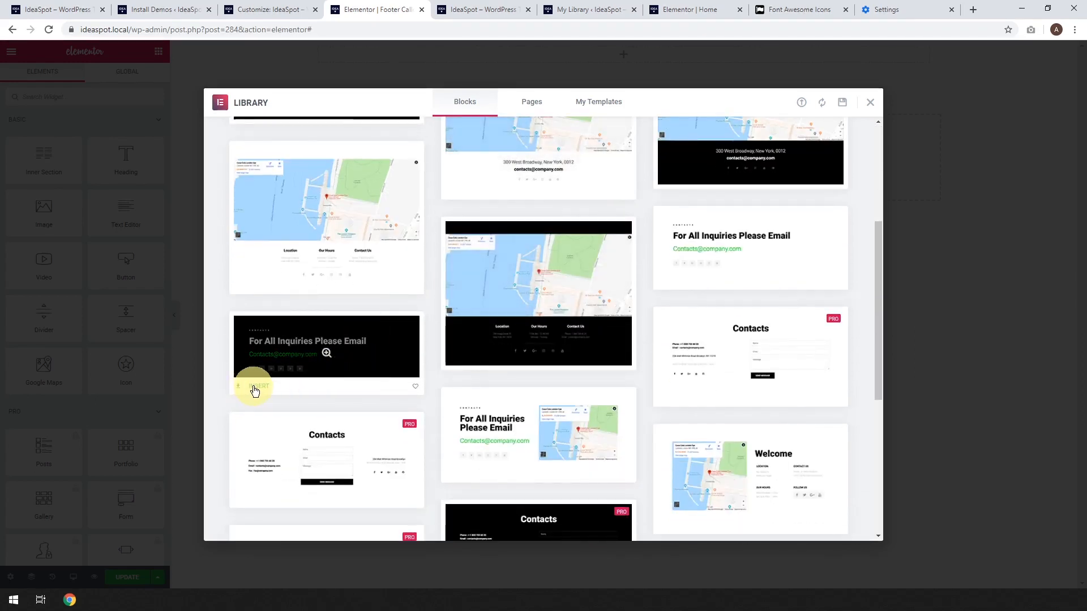
{"action": "left_click", "coordinate": [254, 388]}
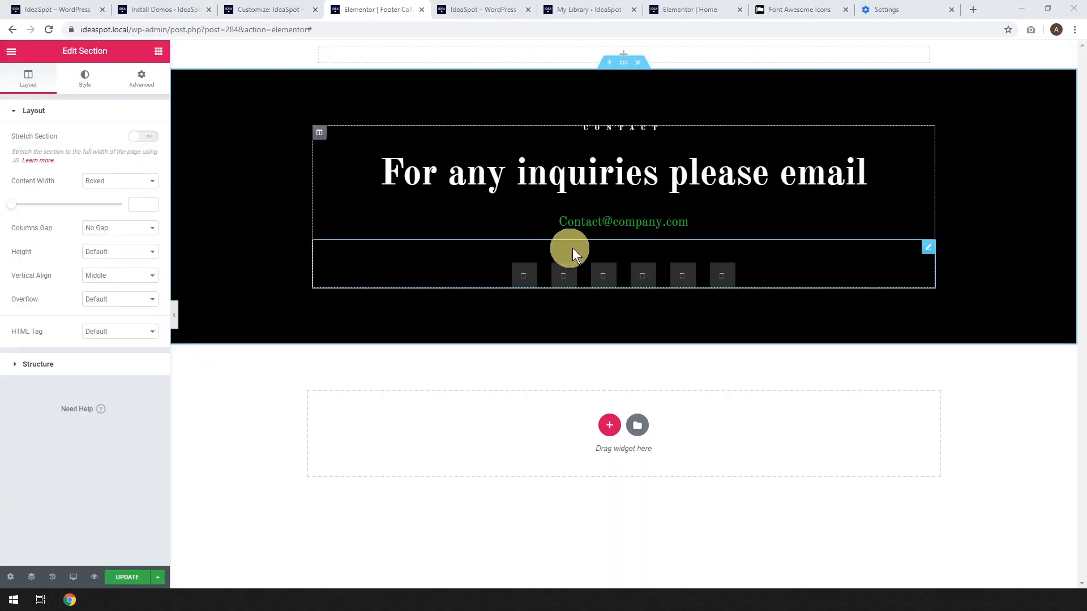
- Remove the Google Plus, Dribbble and Twitter items from the contact block's Social Icons widget
{"action": "left_click", "coordinate": [927, 249]}
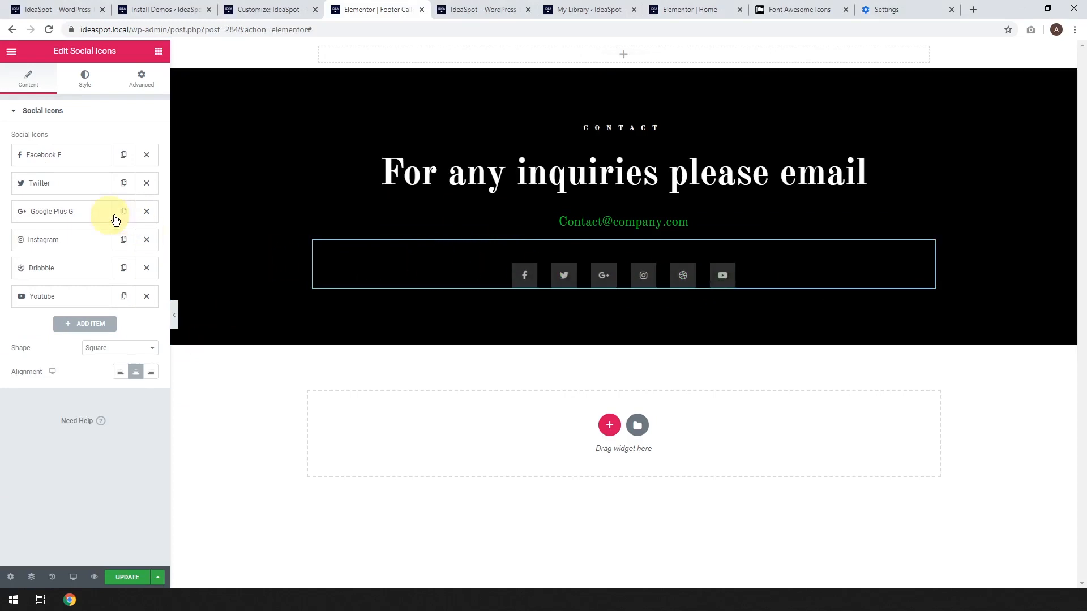
{"action": "left_click", "coordinate": [148, 219]}
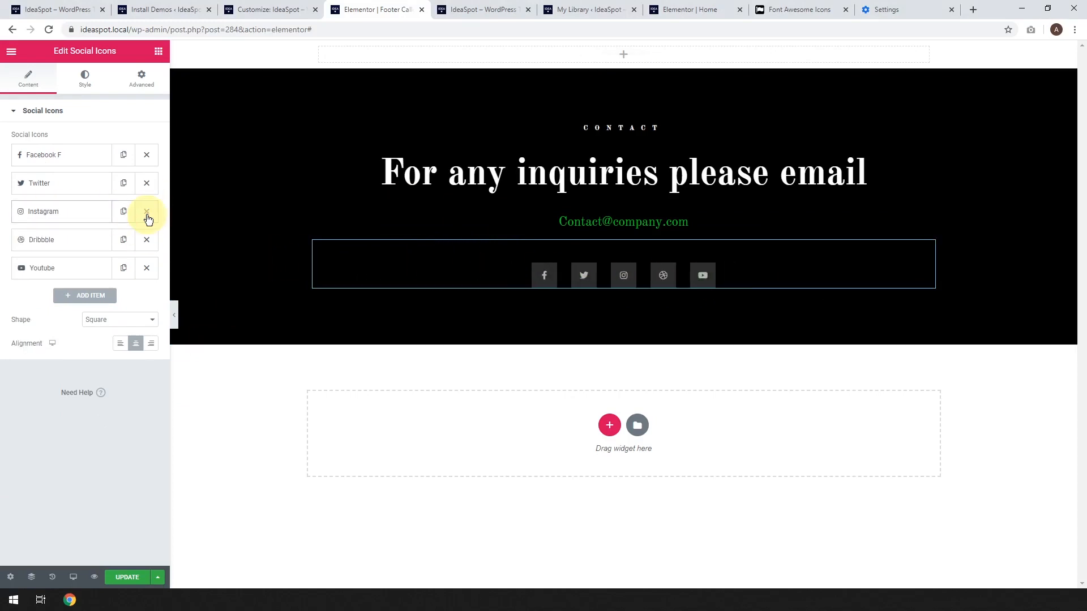
{"action": "left_click", "coordinate": [149, 242]}
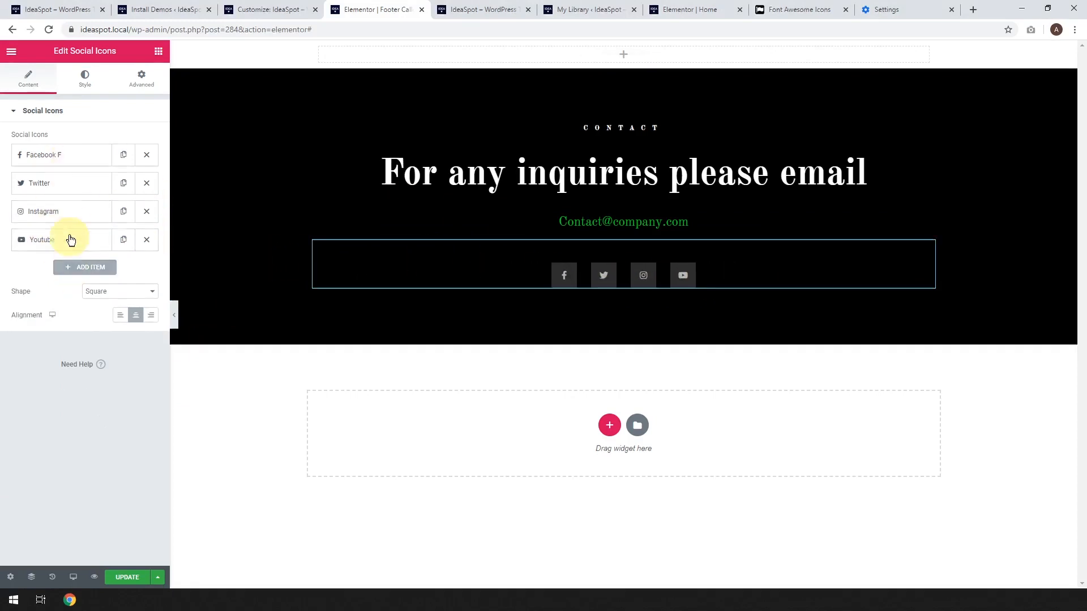
{"action": "left_click", "coordinate": [154, 185]}
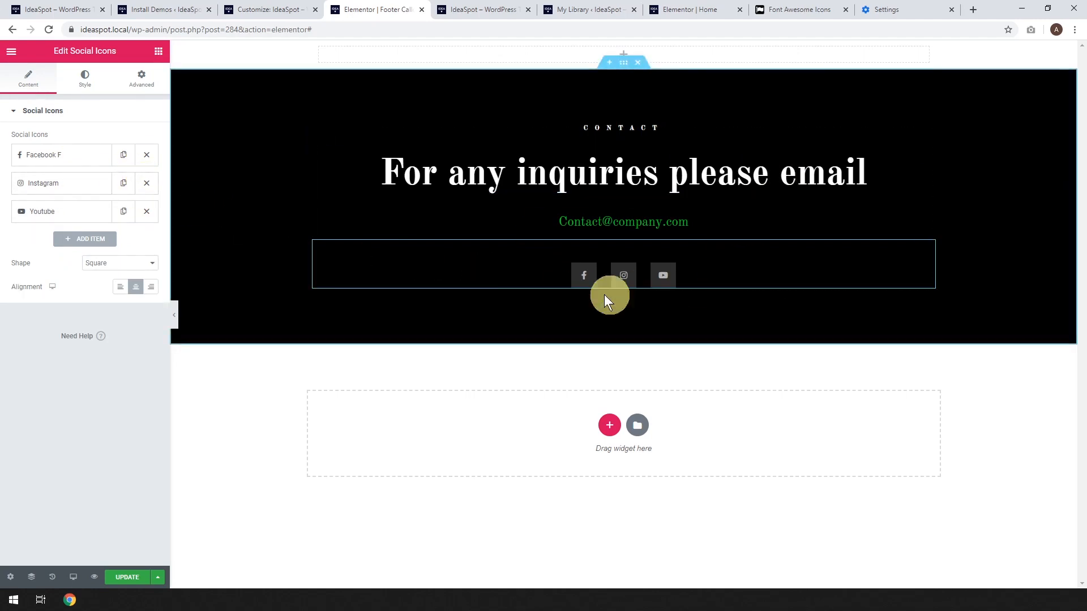
- Change the contact email heading's text color to light blue #6EC1E4 and update the template
{"action": "left_click", "coordinate": [926, 212]}
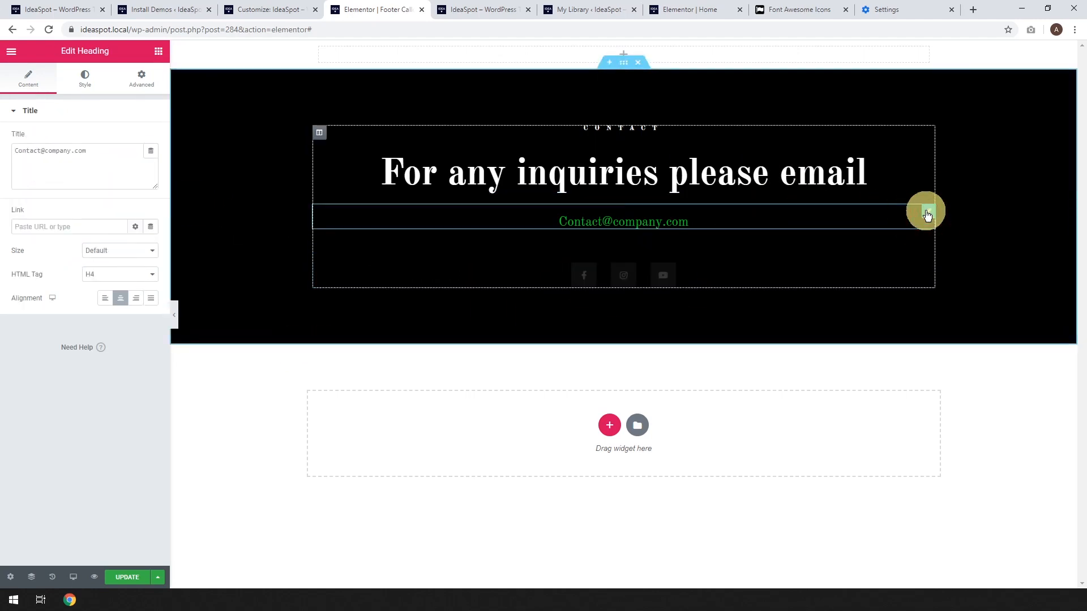
{"action": "left_click", "coordinate": [75, 89]}
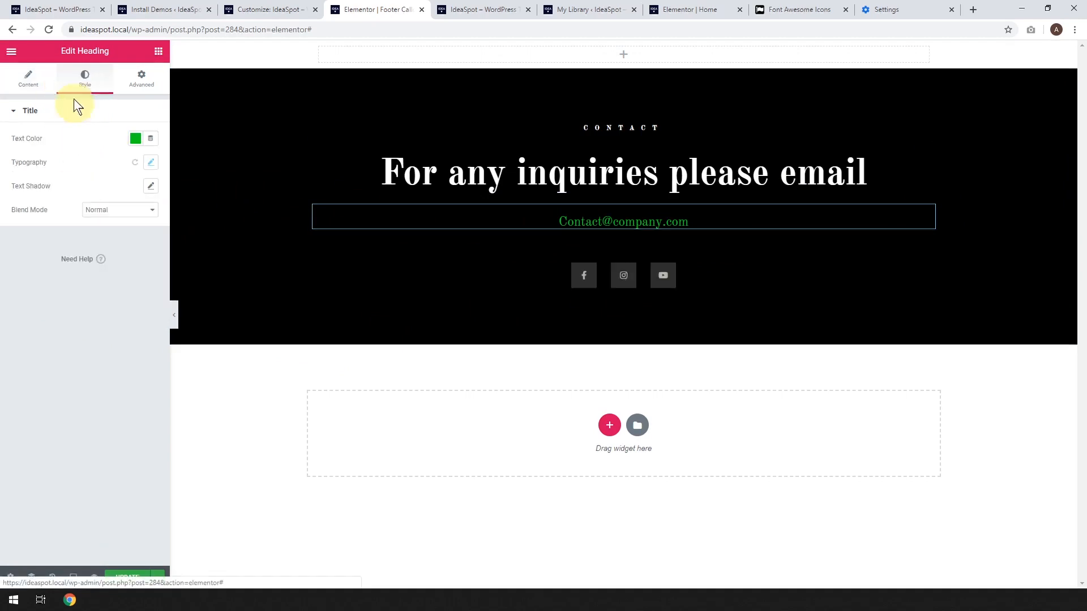
{"action": "left_click", "coordinate": [136, 140]}
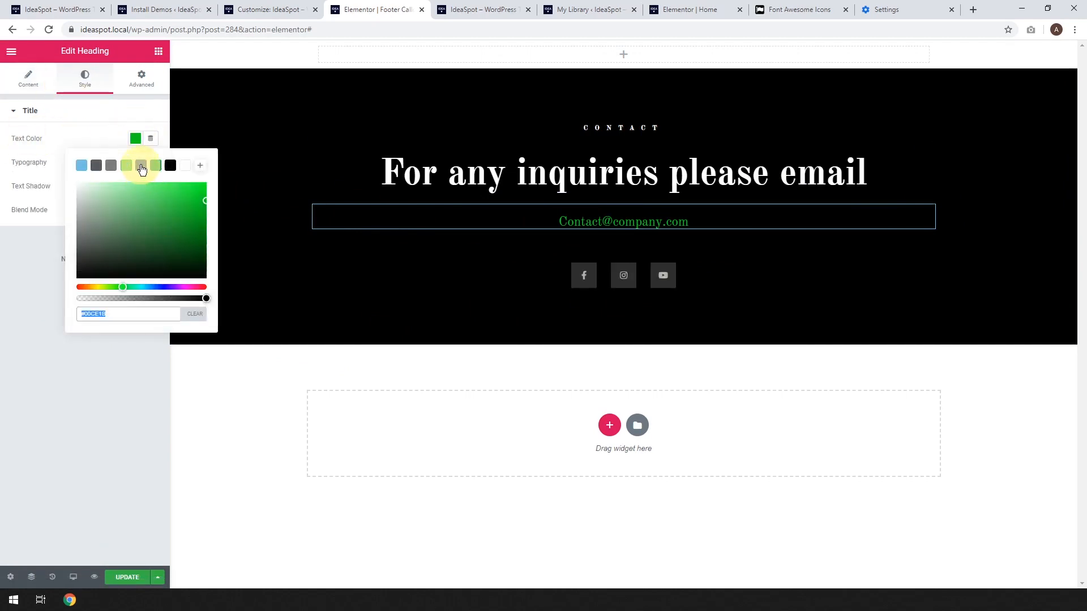
{"action": "left_click", "coordinate": [141, 168]}
{"action": "left_click", "coordinate": [81, 165]}
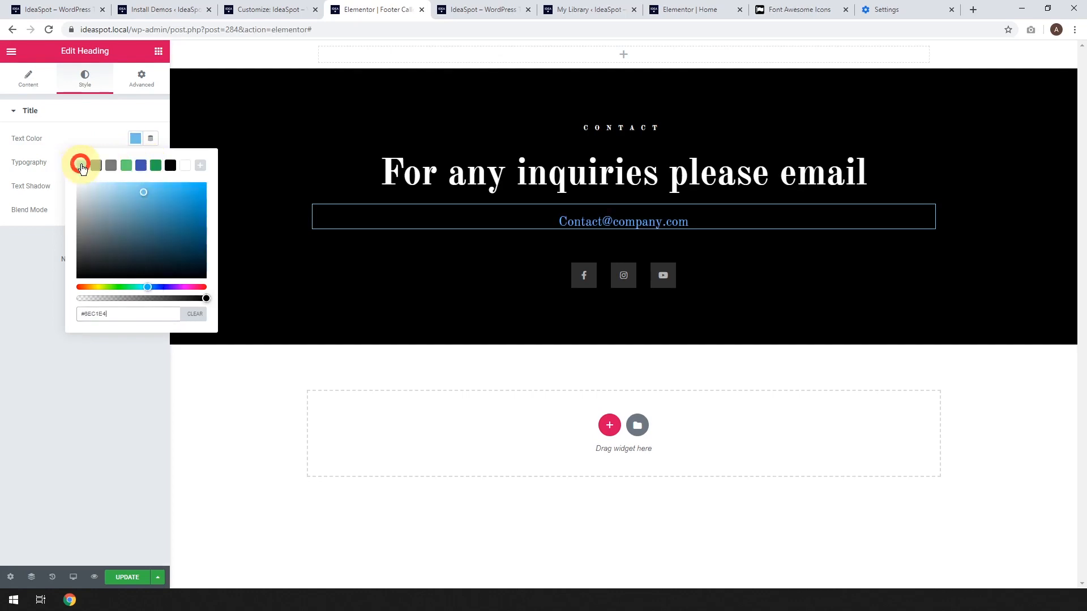
{"action": "left_click", "coordinate": [131, 581]}
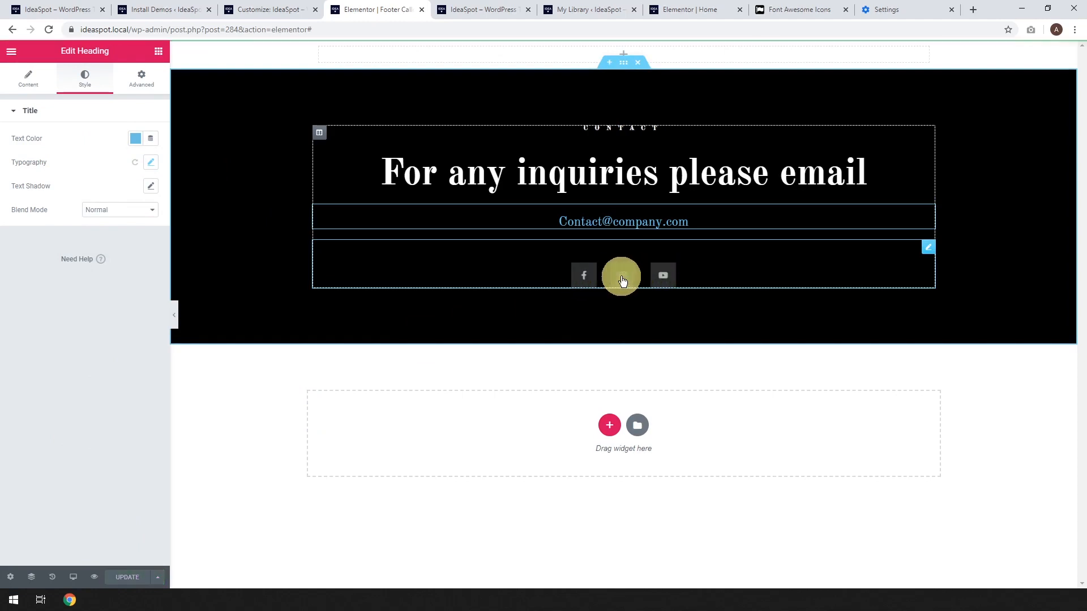
- Set the social icons' primary and secondary hover colors to the light blue swatch and update the template
{"action": "left_click", "coordinate": [928, 247]}
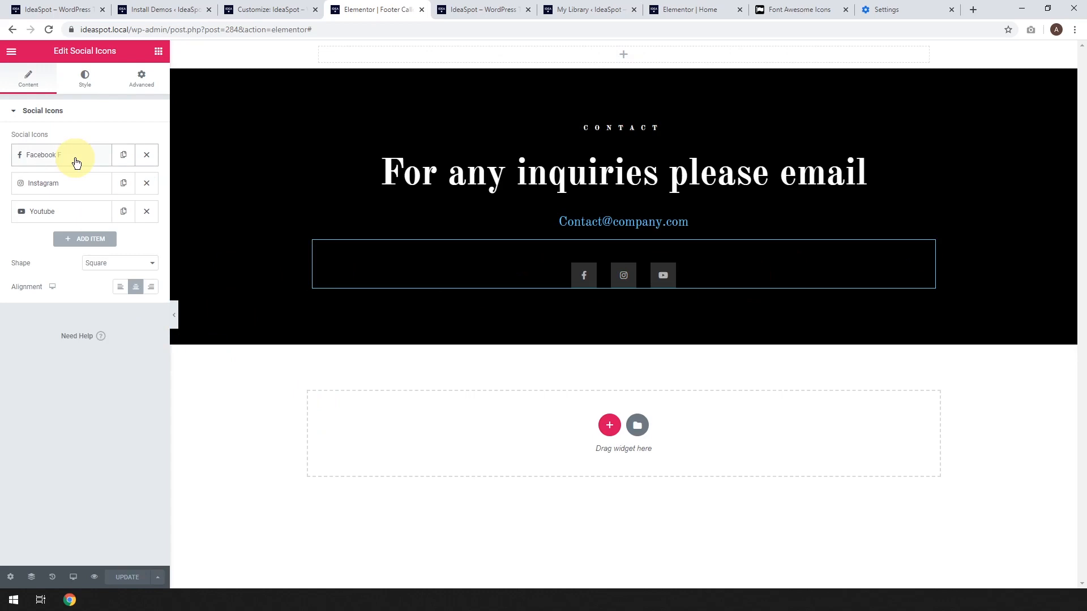
{"action": "left_click", "coordinate": [84, 78]}
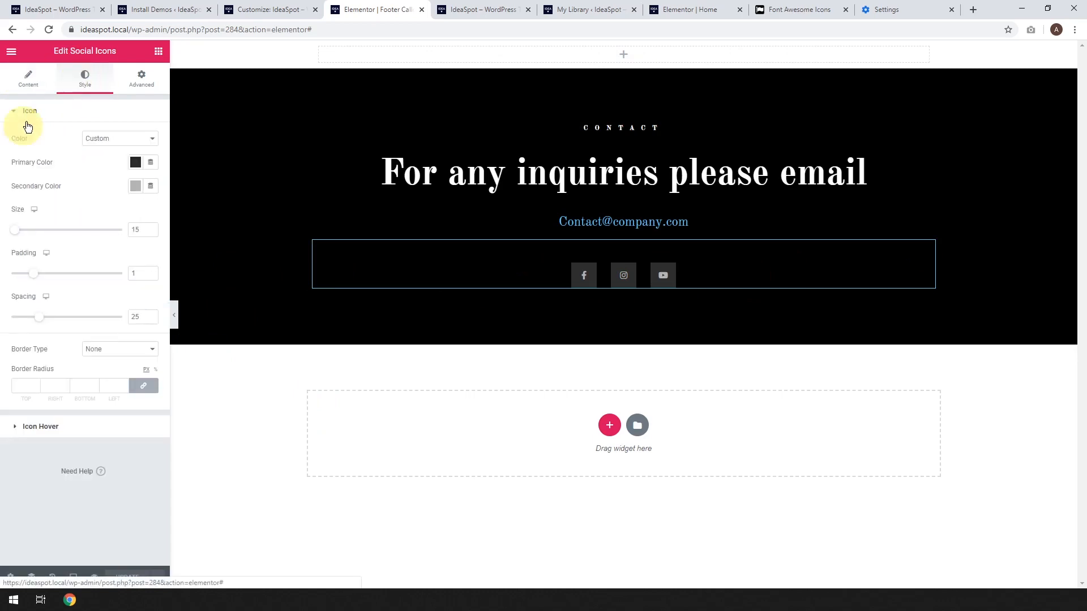
{"action": "left_click", "coordinate": [38, 430]}
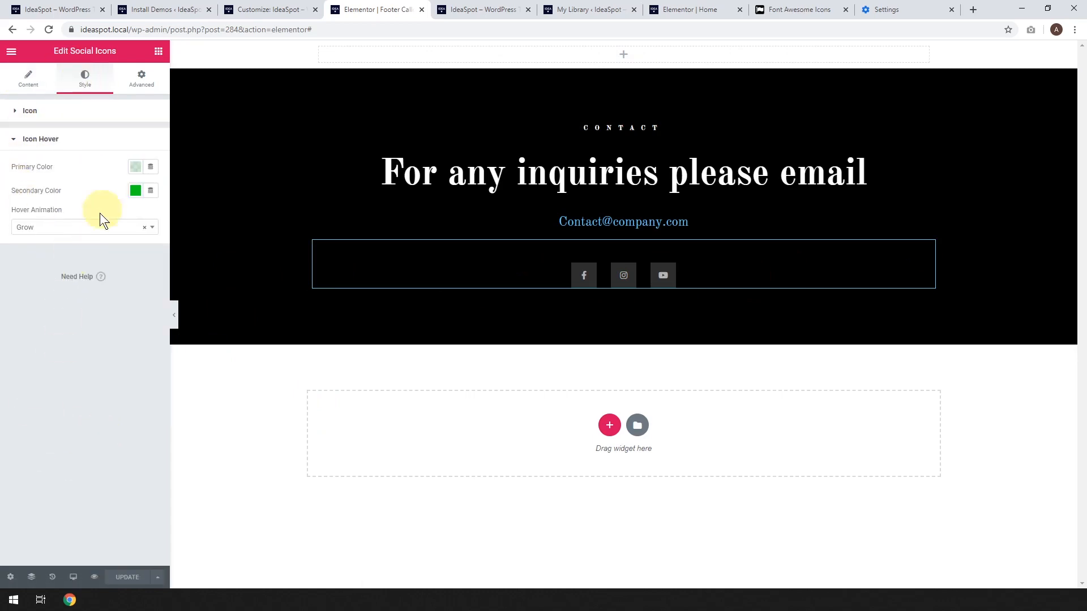
{"action": "left_click", "coordinate": [135, 167]}
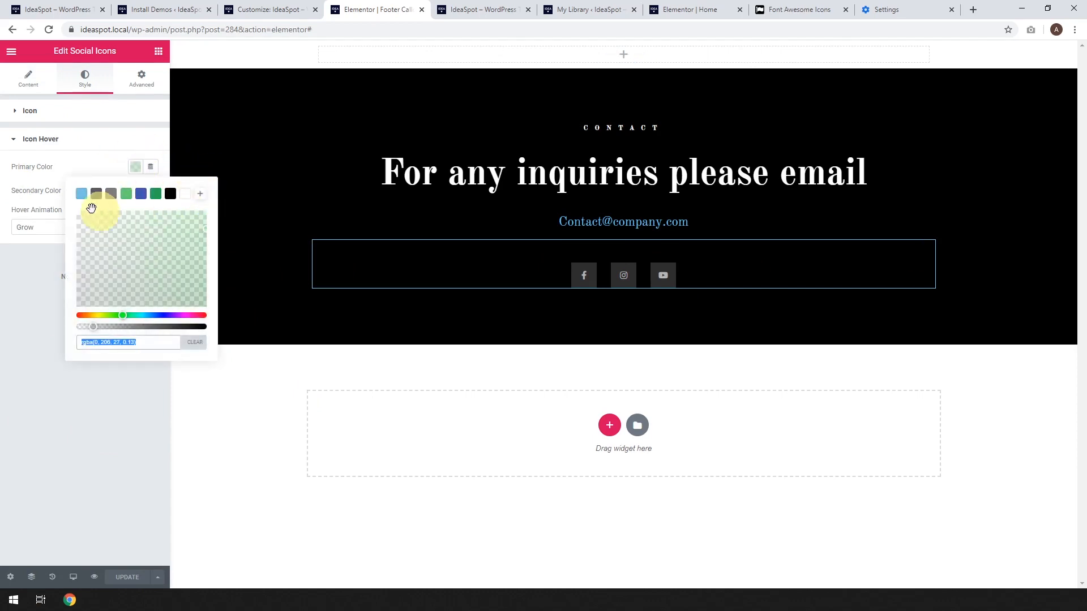
{"action": "left_click", "coordinate": [81, 194]}
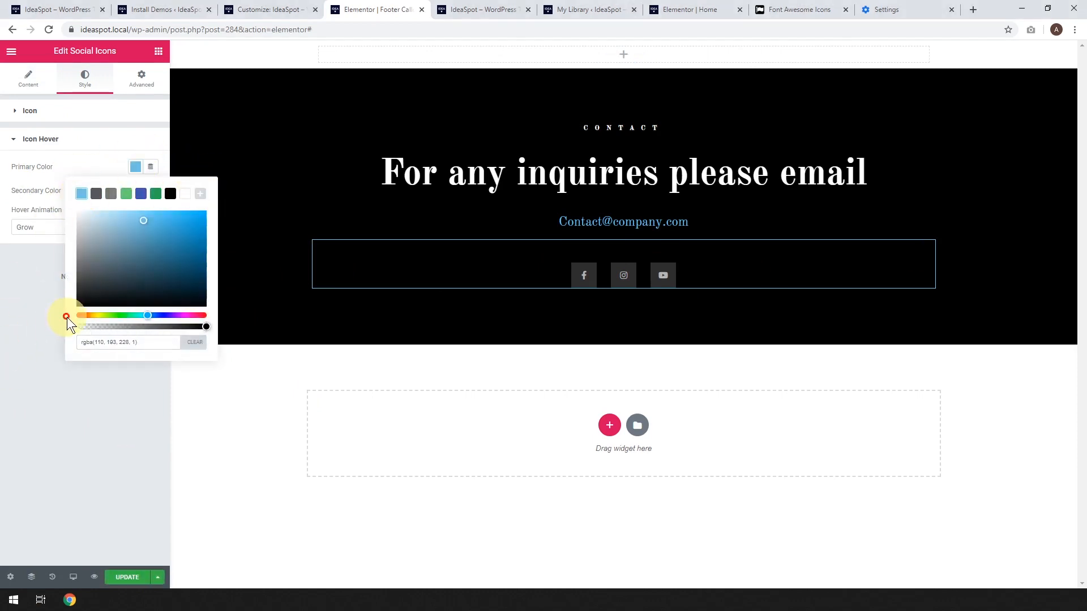
{"action": "left_click", "coordinate": [46, 323]}
{"action": "left_click", "coordinate": [135, 190]}
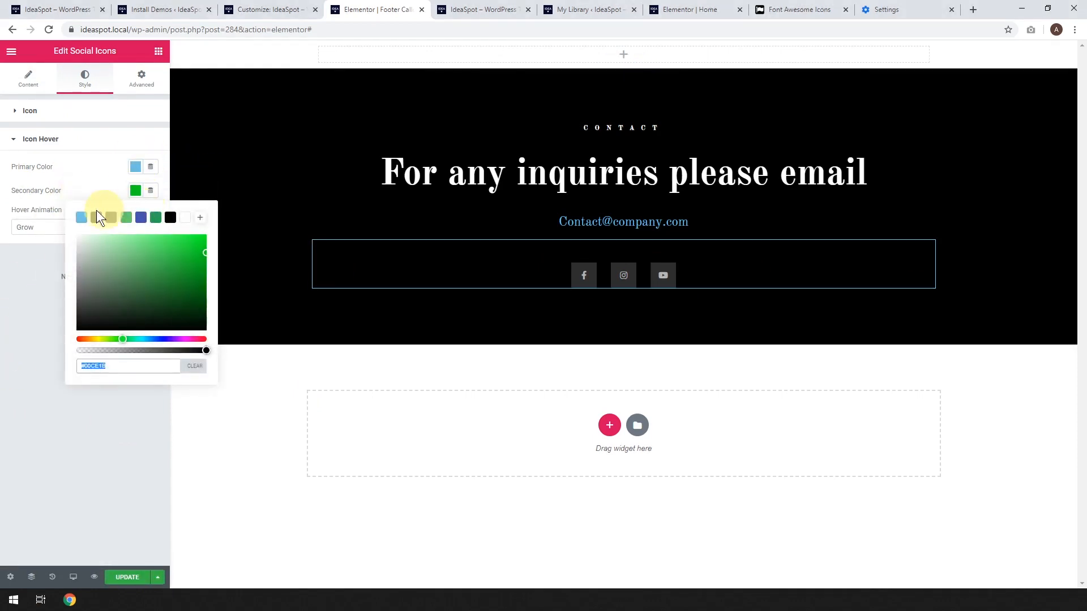
{"action": "left_click", "coordinate": [83, 219]}
{"action": "left_click", "coordinate": [45, 337]}
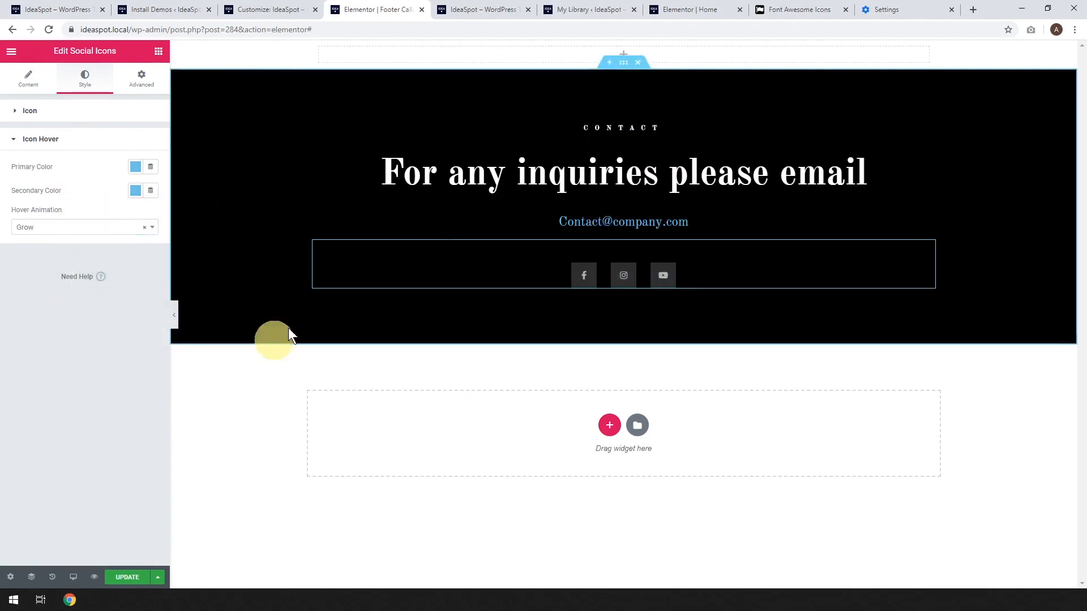
{"action": "left_click", "coordinate": [146, 575]}
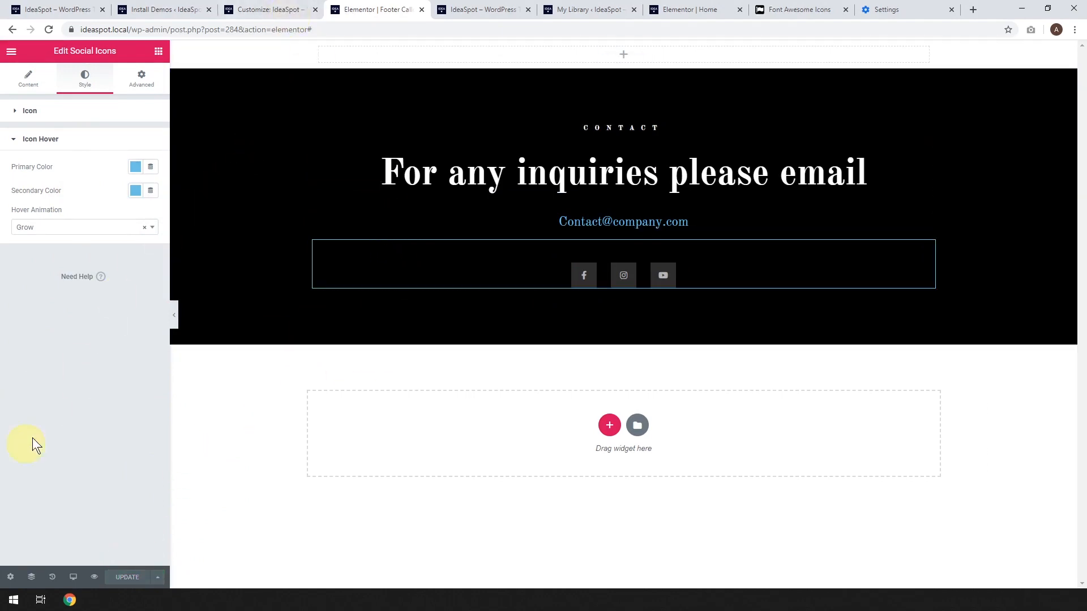
- Reload the live homepage, set the Footer Widgets top and bottom padding to 0 in the Customizer, and publish
{"action": "key", "text": "ctrl+Tab"}
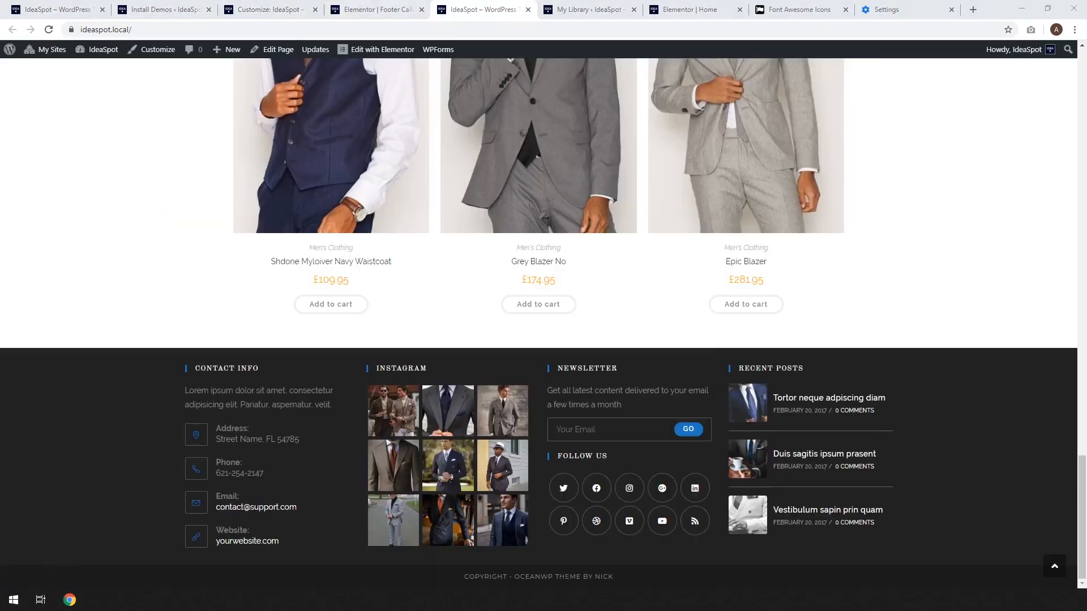
{"action": "left_click", "coordinate": [50, 28]}
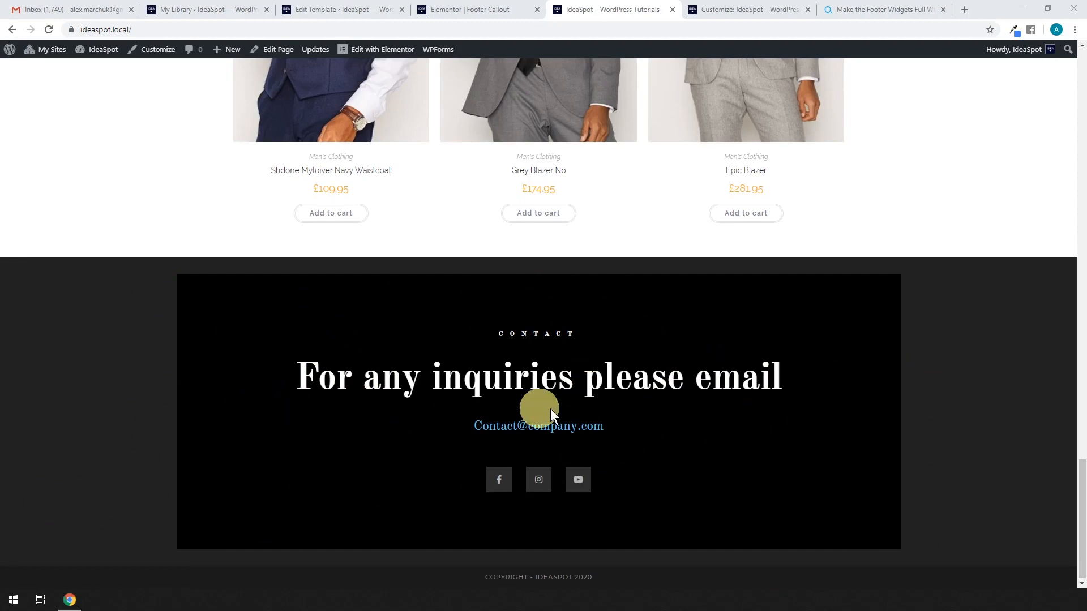
{"action": "left_click", "coordinate": [752, 6]}
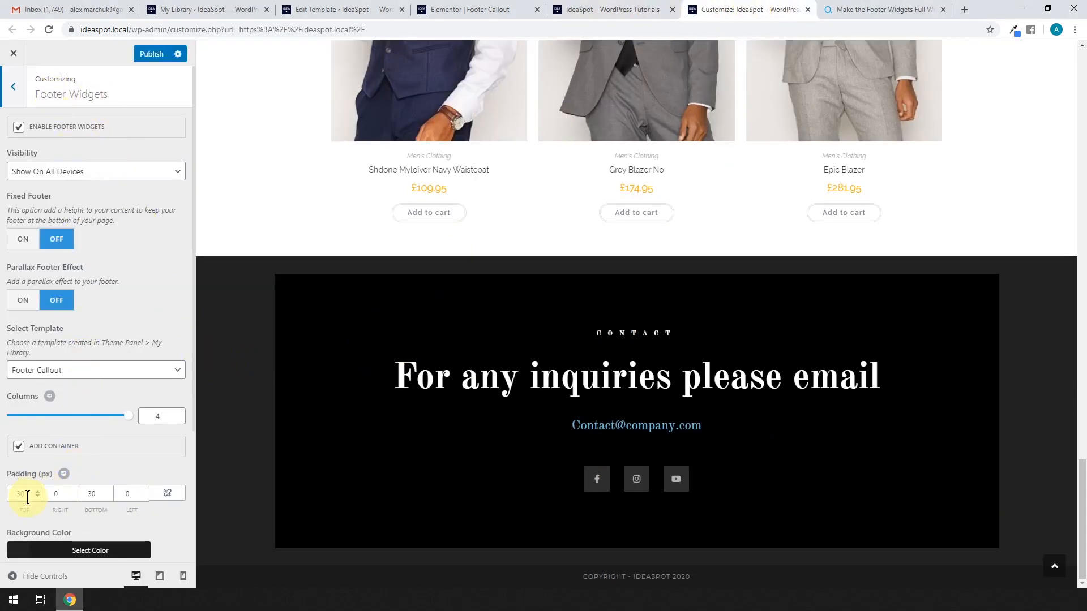
{"action": "type", "text": "0"}
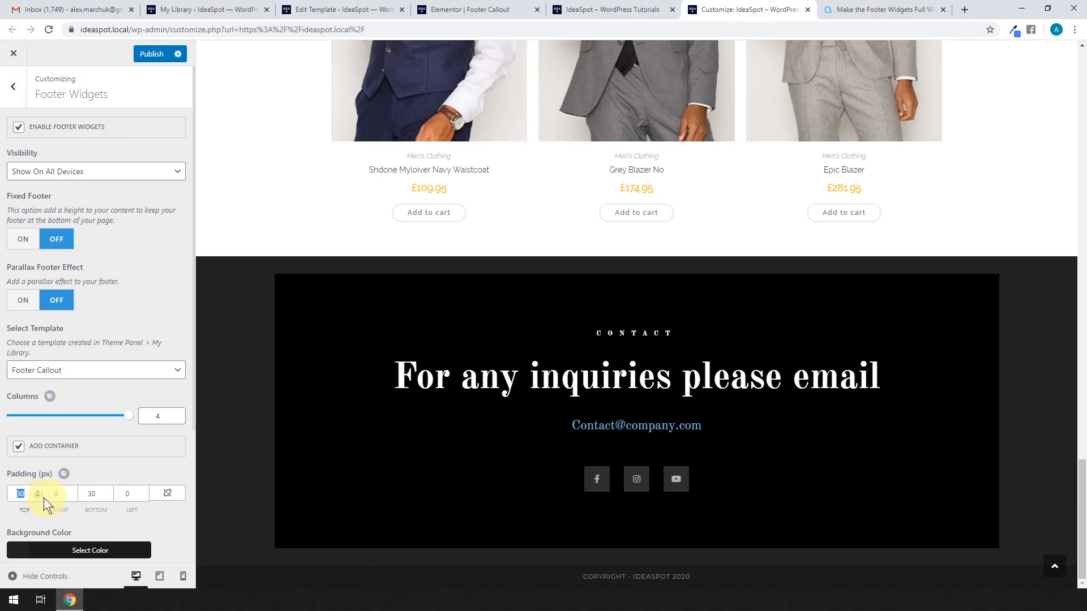
{"action": "left_click", "coordinate": [94, 494]}
{"action": "type", "text": "0"}
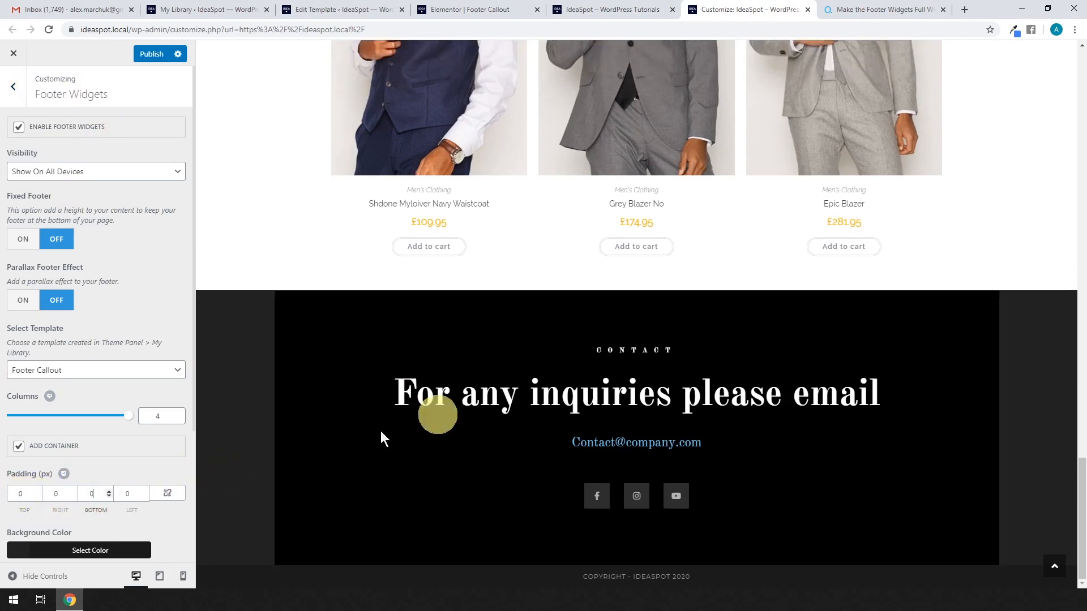
{"action": "left_click", "coordinate": [152, 54]}
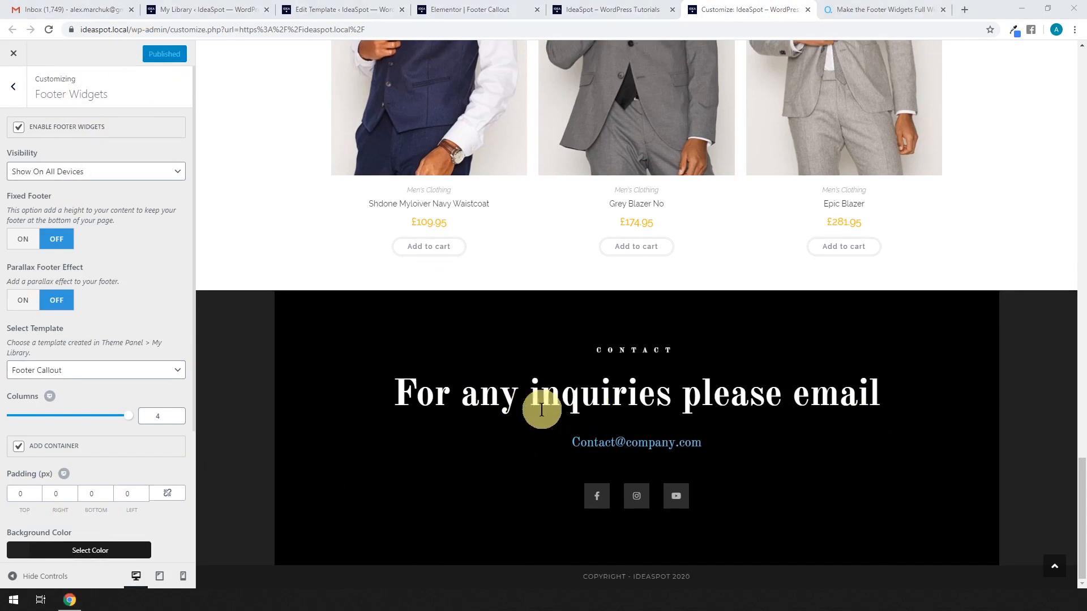
- Copy the #footer-widgets .container full-width CSS snippet from the OceanWP docs article and paste it at the end of the Custom CSS code
{"action": "left_click", "coordinate": [893, 7]}
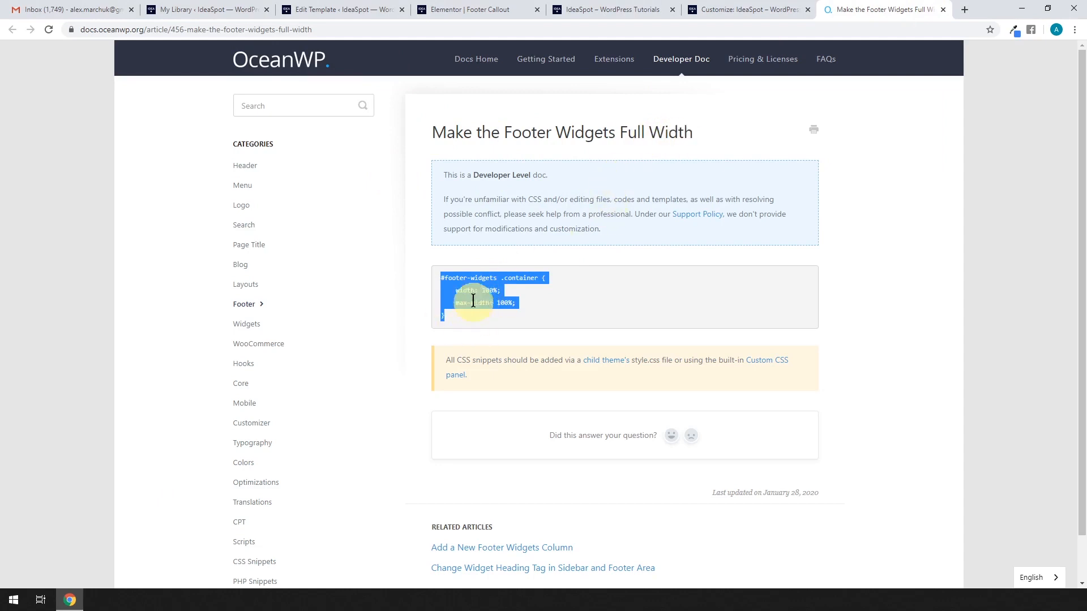
{"action": "right_click", "coordinate": [464, 278]}
{"action": "left_click", "coordinate": [484, 285]}
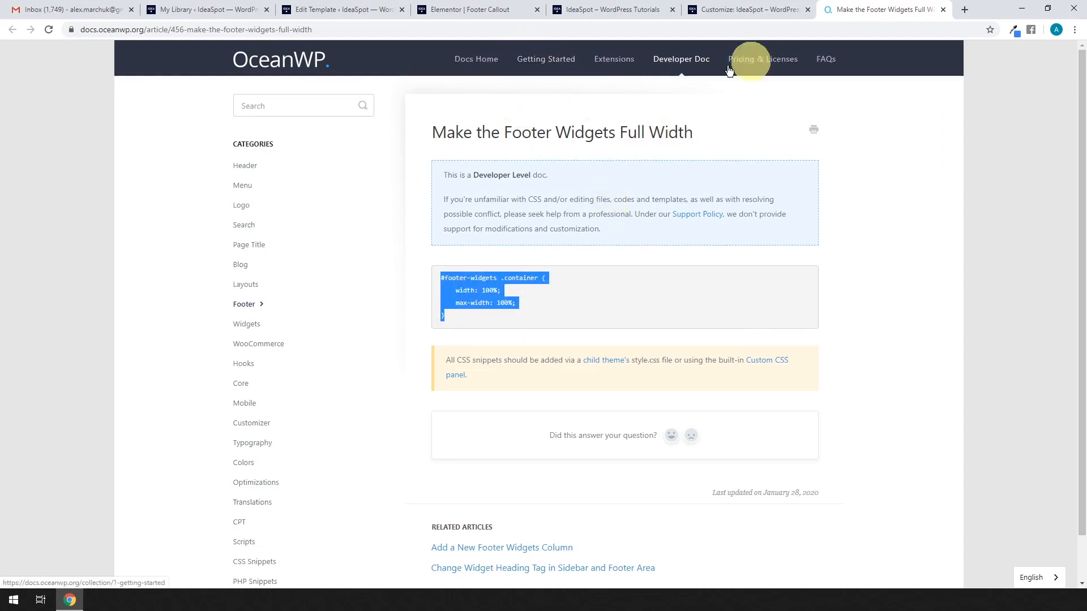
{"action": "left_click", "coordinate": [761, 10]}
{"action": "left_click", "coordinate": [15, 84]}
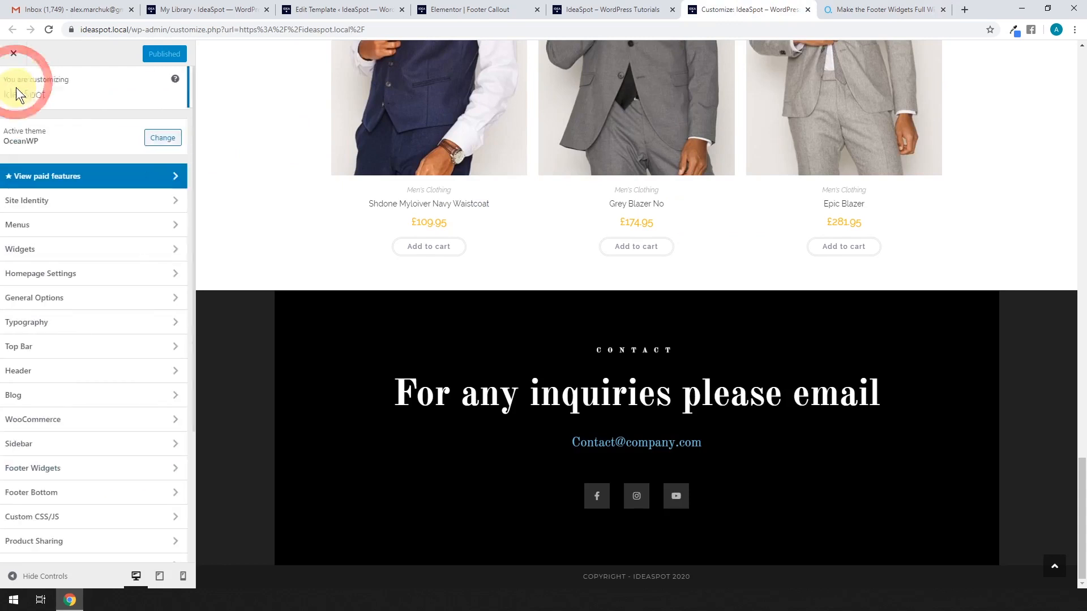
{"action": "left_click", "coordinate": [55, 516]}
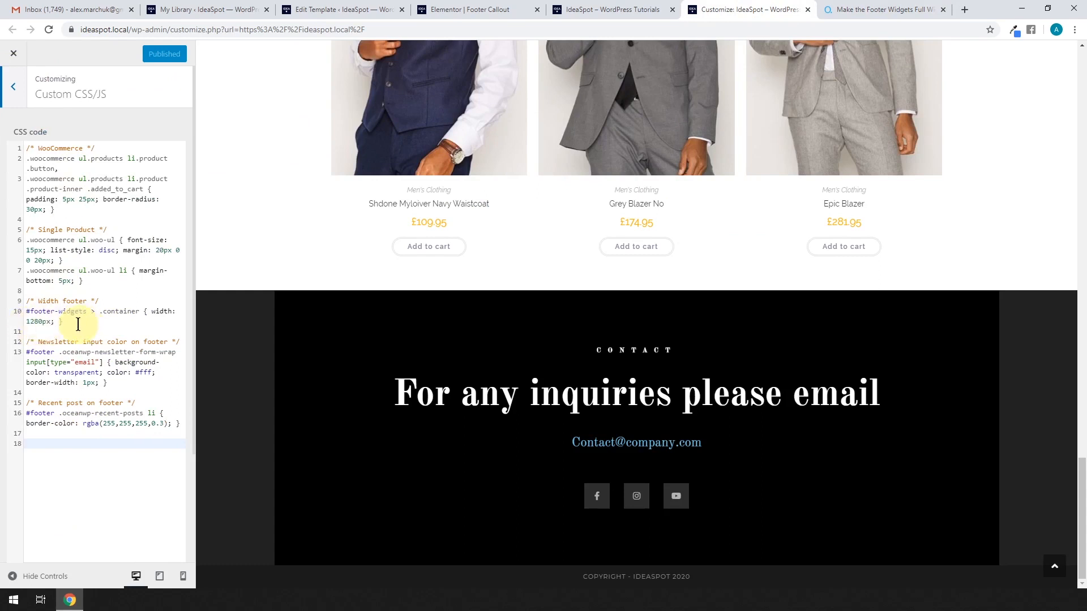
{"action": "left_click", "coordinate": [67, 443]}
{"action": "key", "text": "ctrl+v"}
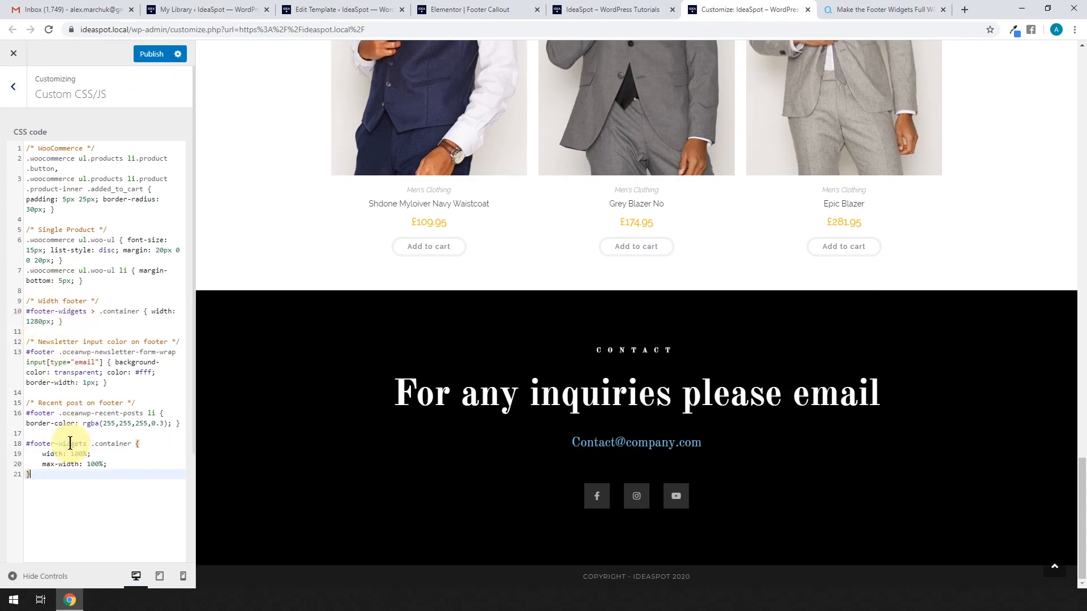
- Delete the old "Width footer" rule setting #footer-widgets > .container to 1280px from the custom CSS and publish
{"action": "left_click_drag", "start_coordinate": [76, 328], "coordinate": [25, 304]}
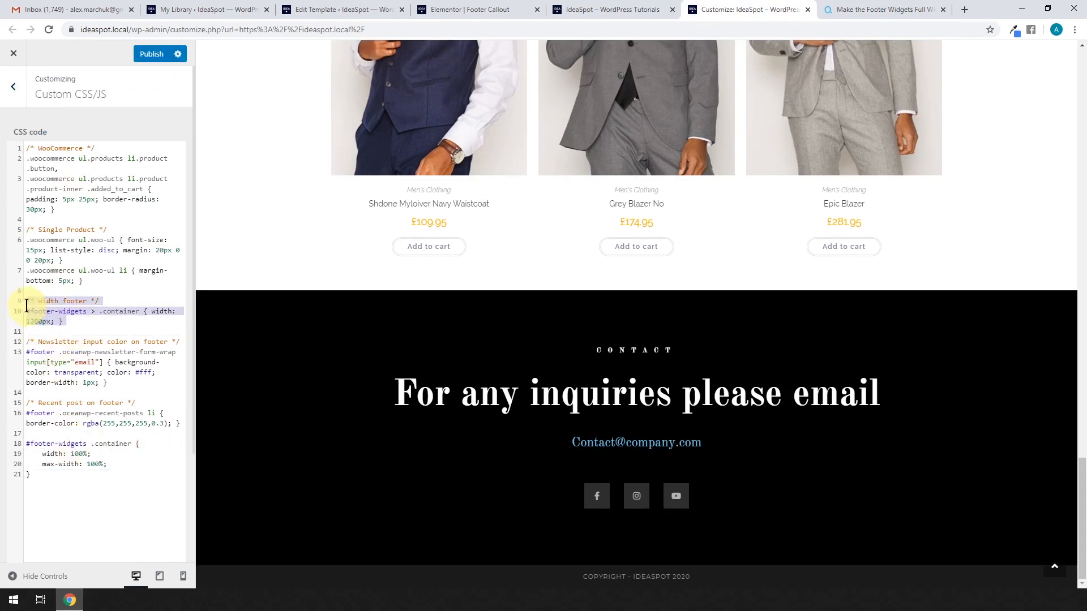
{"action": "key", "text": "BackSpace"}
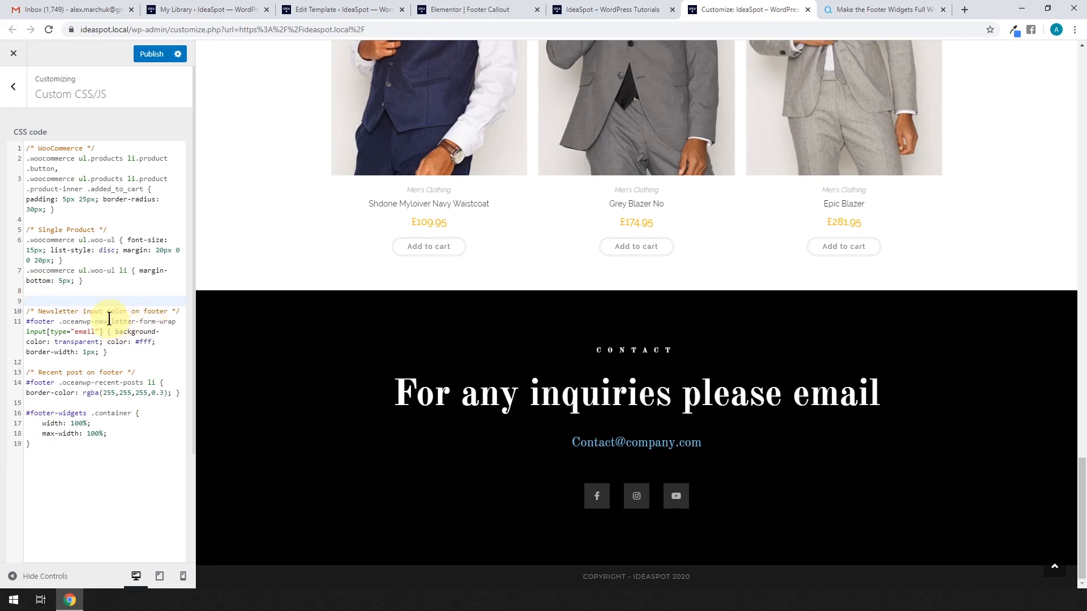
{"action": "key", "text": "BackSpace"}
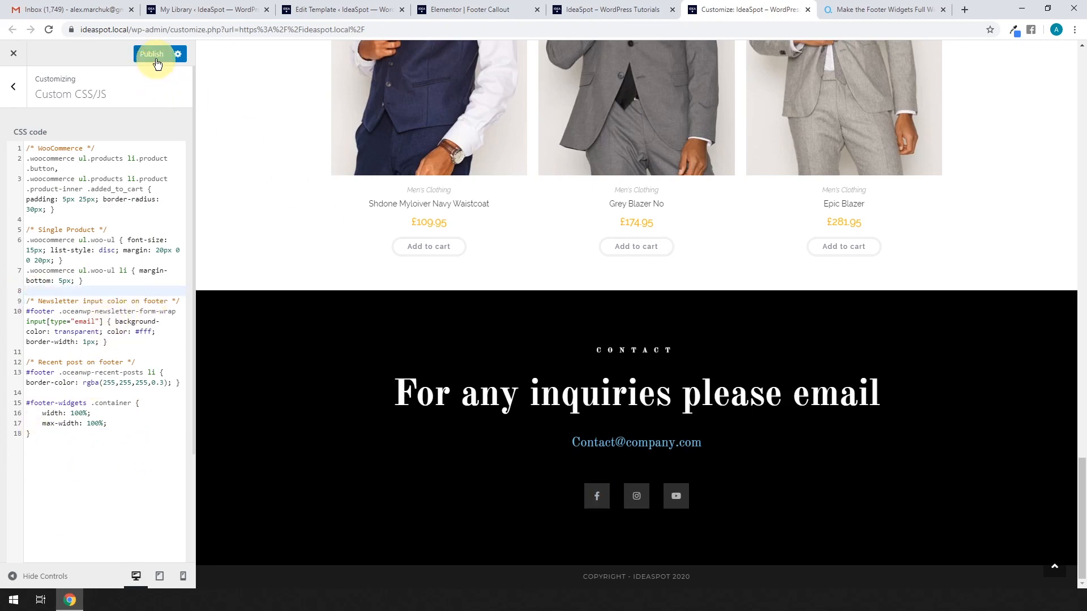
{"action": "left_click", "coordinate": [157, 56]}
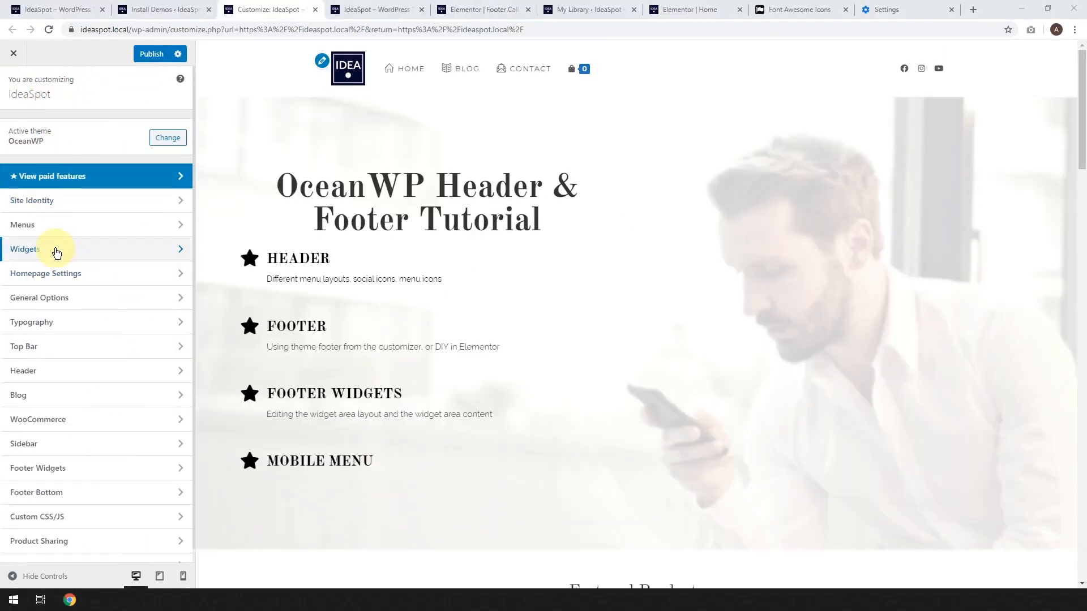
- Open the header's Mobile Menu settings and preview the expanded menu at phone size
{"action": "left_click", "coordinate": [55, 371]}
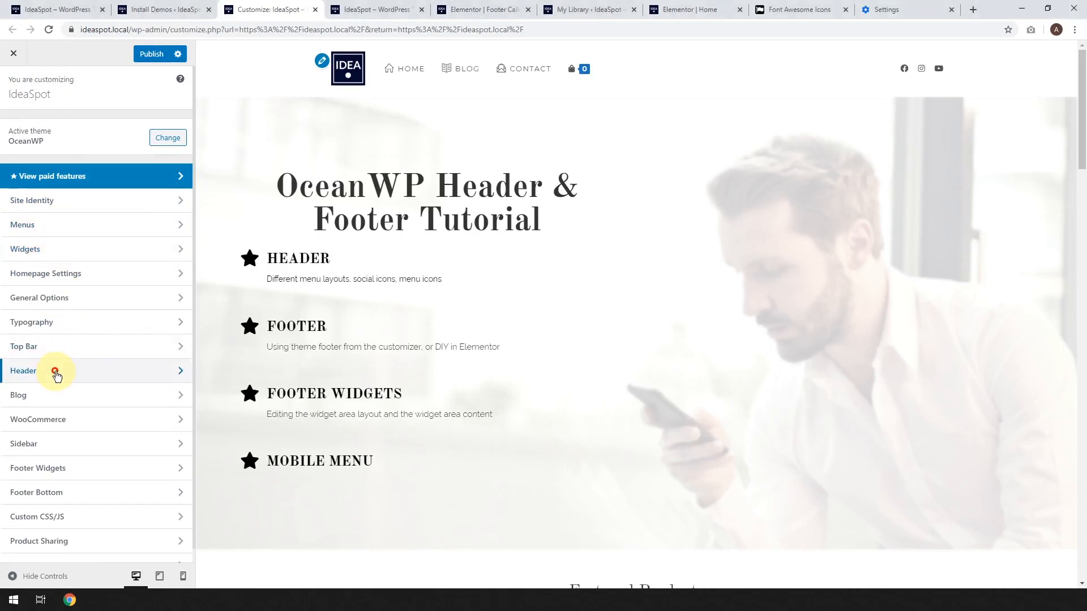
{"action": "left_click", "coordinate": [67, 252]}
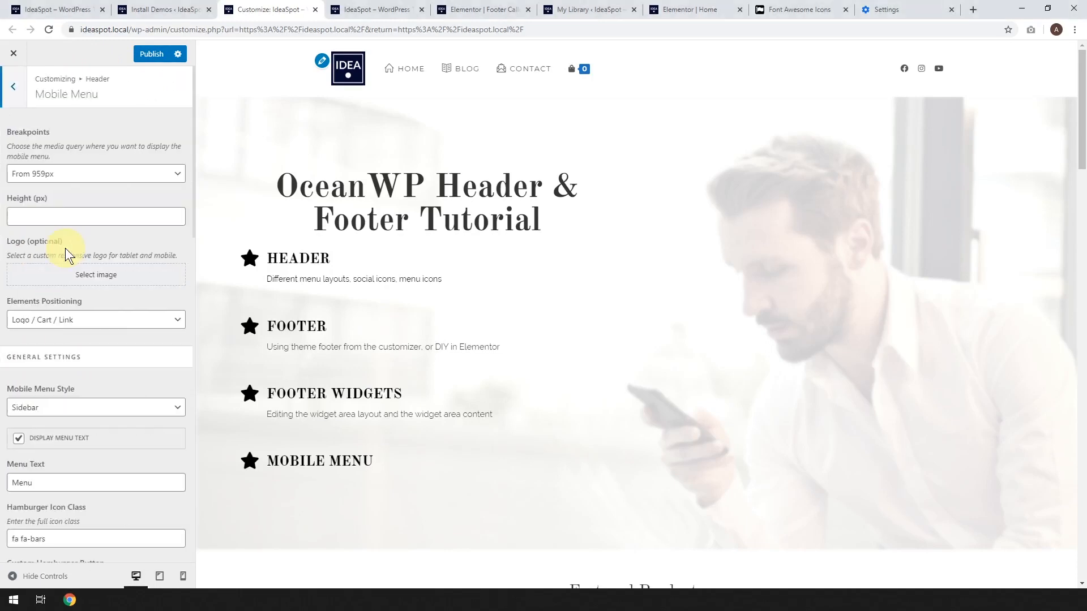
{"action": "left_click", "coordinate": [183, 577]}
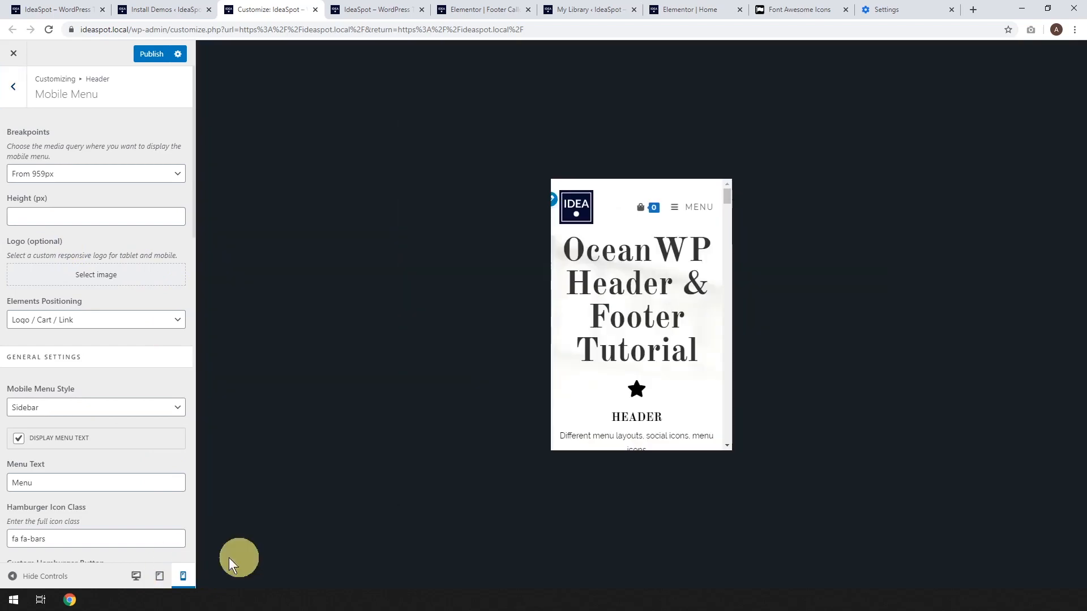
{"action": "left_click", "coordinate": [675, 208]}
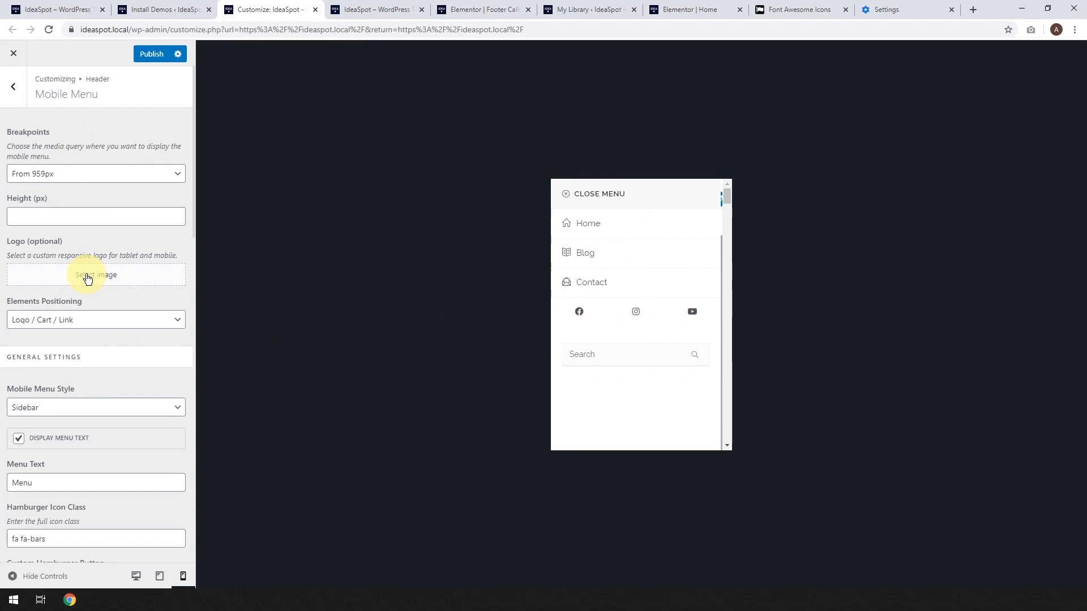
- Disable the Mobile Menu Search option and close the menu in the phone preview
{"action": "scroll", "coordinate": [87, 277], "scroll_direction": "down", "scroll_amount": 3}
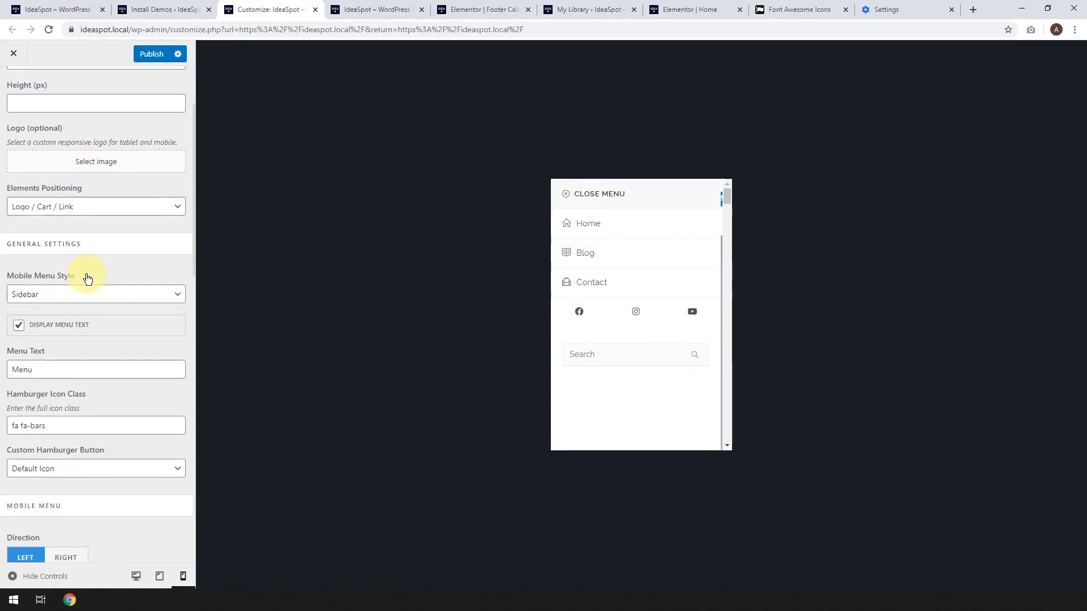
{"action": "scroll", "coordinate": [87, 277], "scroll_direction": "down", "scroll_amount": 4}
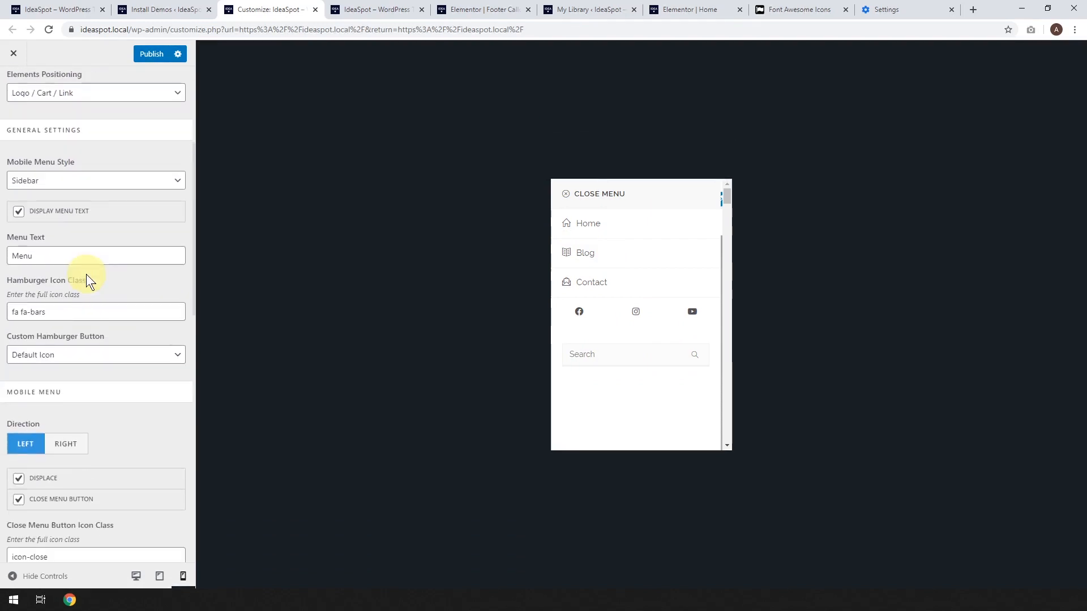
{"action": "scroll", "coordinate": [88, 278], "scroll_direction": "down", "scroll_amount": 2}
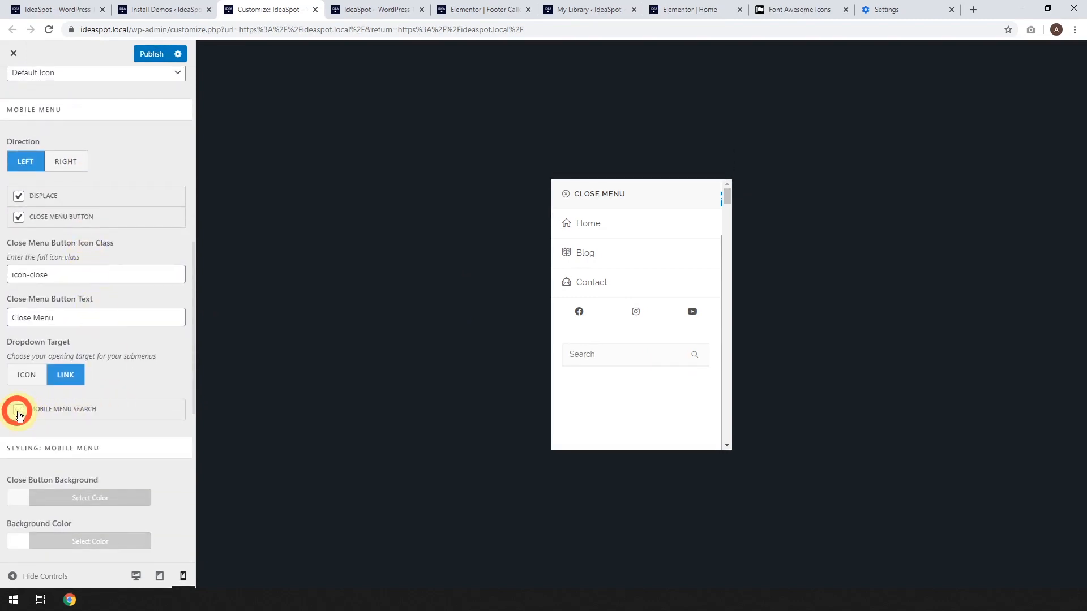
{"action": "left_click", "coordinate": [18, 413]}
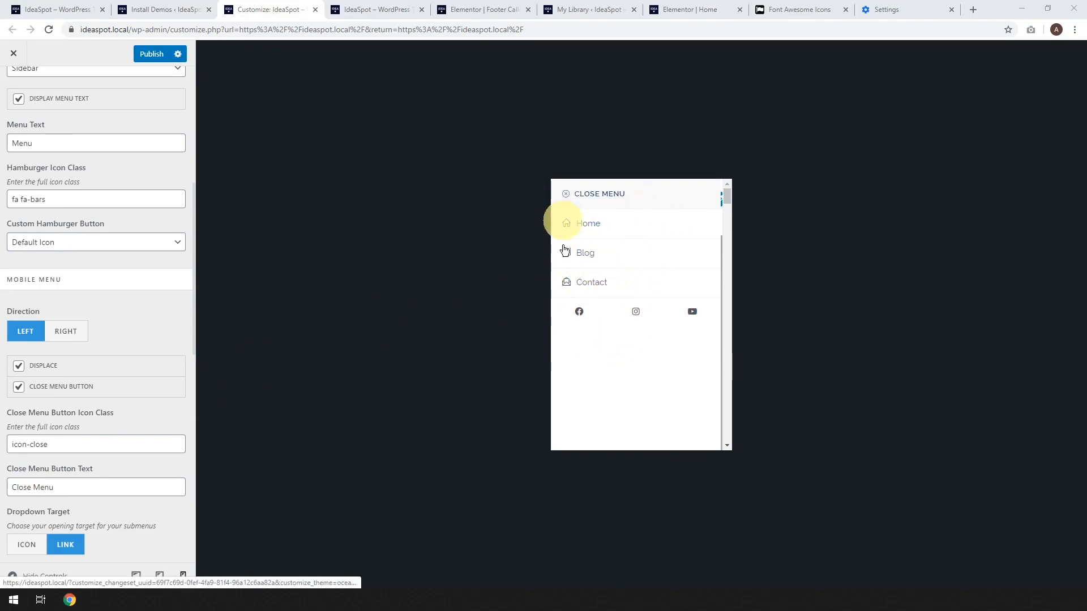
{"action": "left_click", "coordinate": [566, 197]}
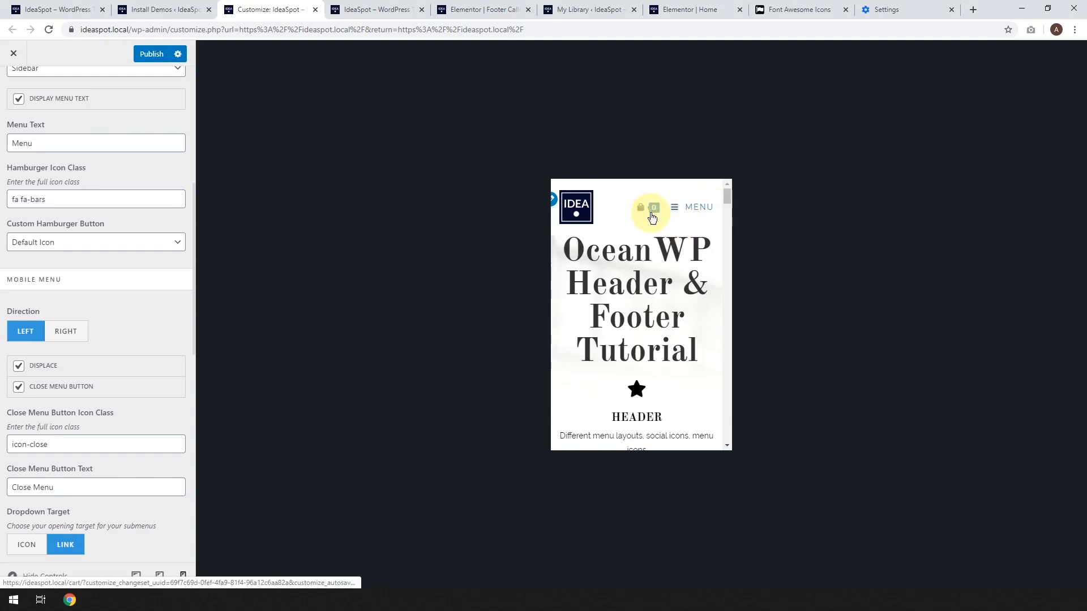
{"action": "scroll", "coordinate": [153, 345], "scroll_direction": "up", "scroll_amount": 6}
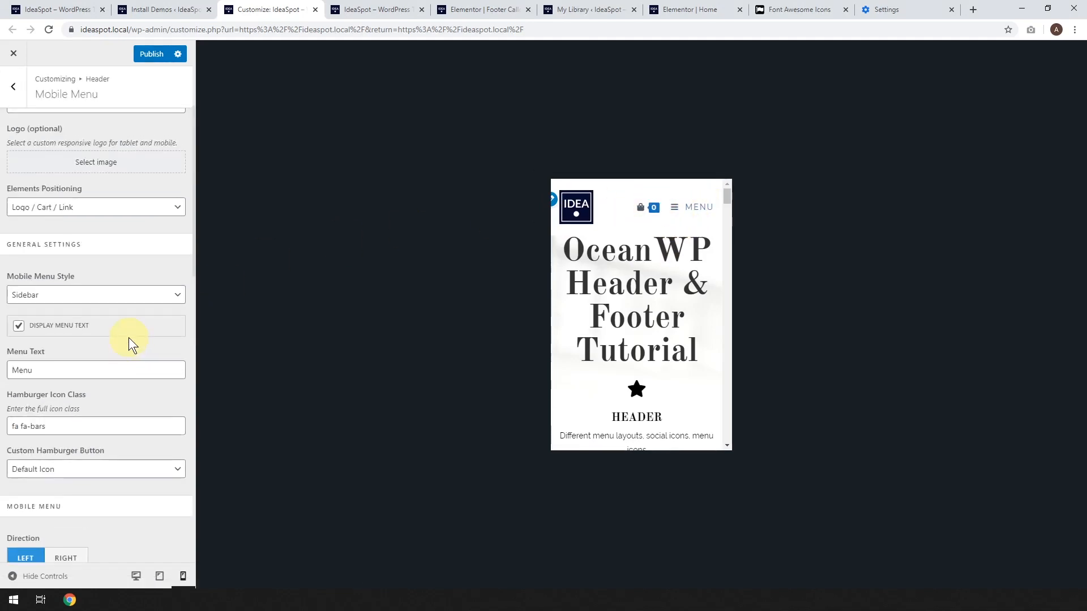
- Set the Main Menu typography's mobile font size to 16px
{"action": "left_click", "coordinate": [17, 92]}
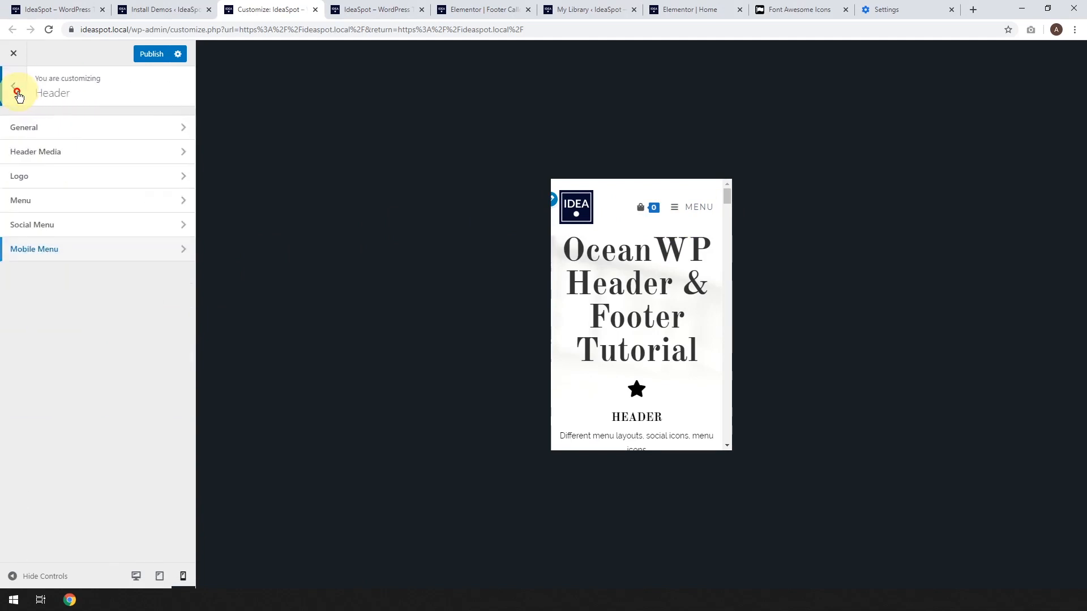
{"action": "left_click", "coordinate": [19, 92]}
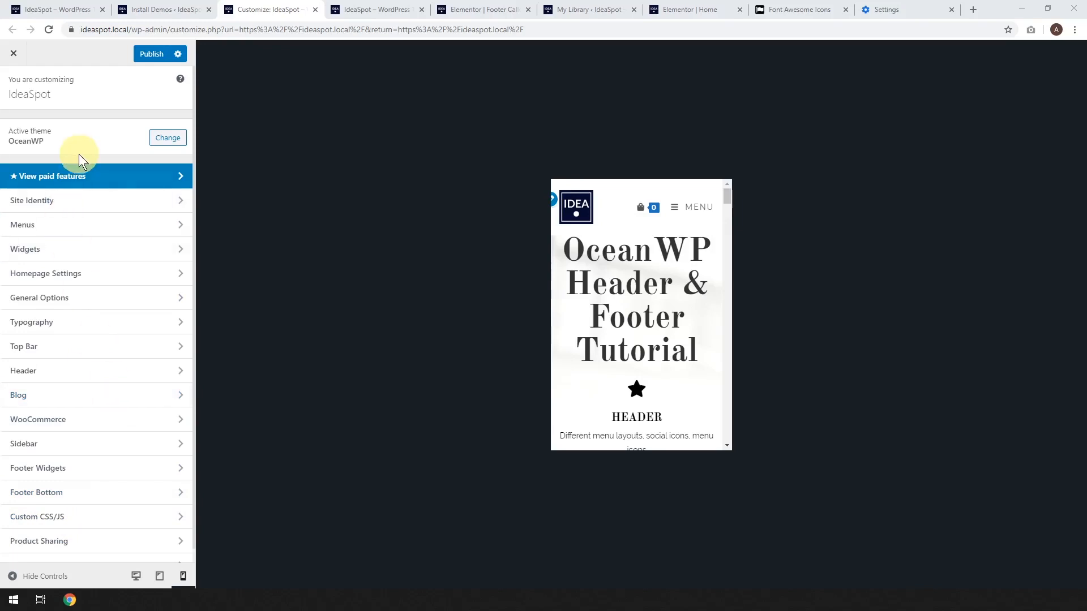
{"action": "left_click", "coordinate": [48, 326]}
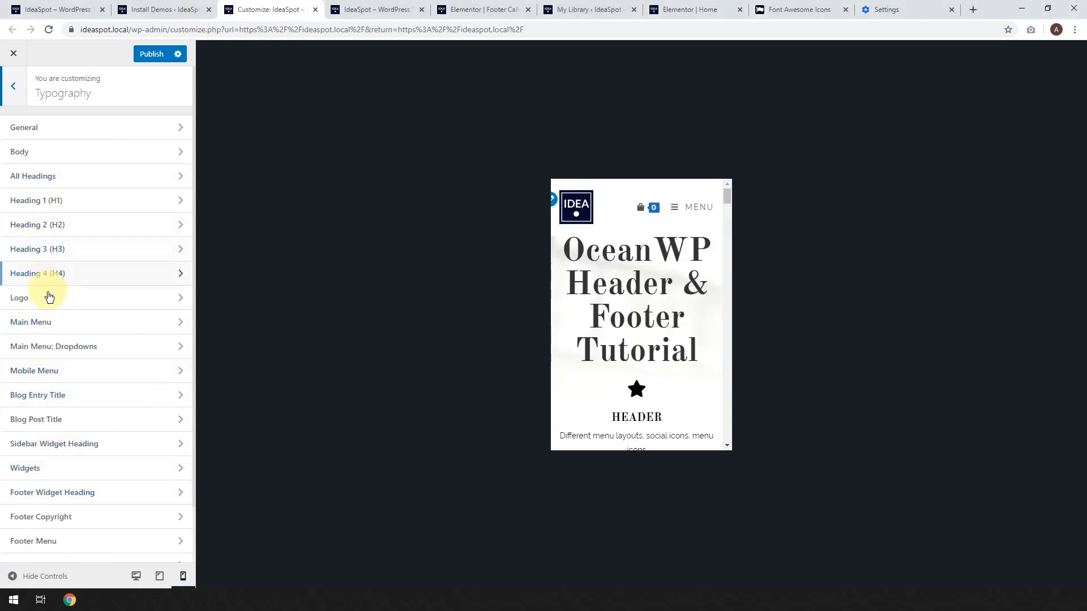
{"action": "left_click", "coordinate": [49, 327]}
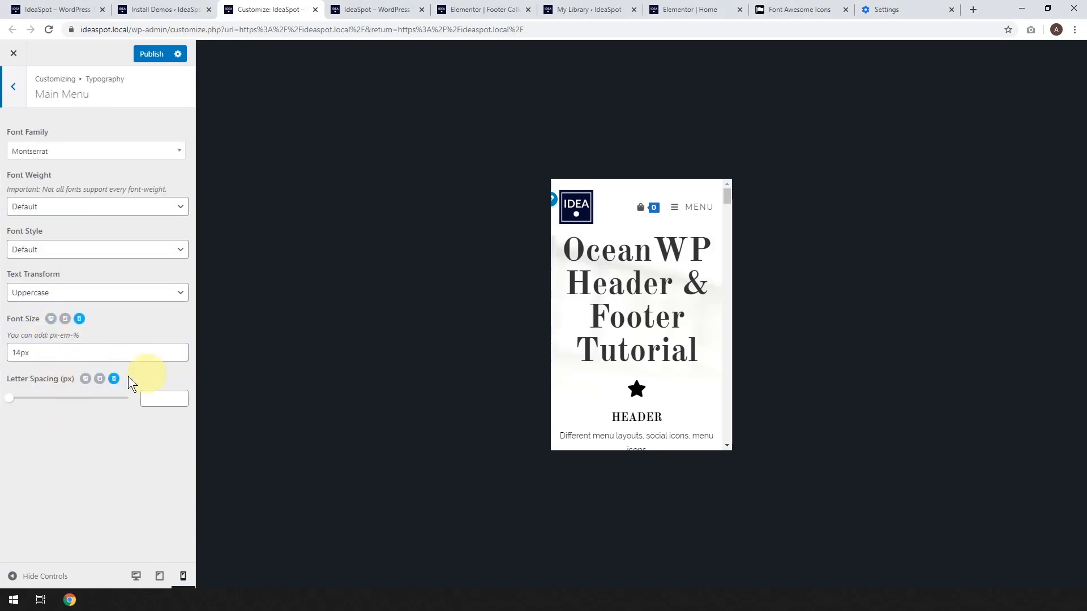
{"action": "left_click", "coordinate": [19, 353]}
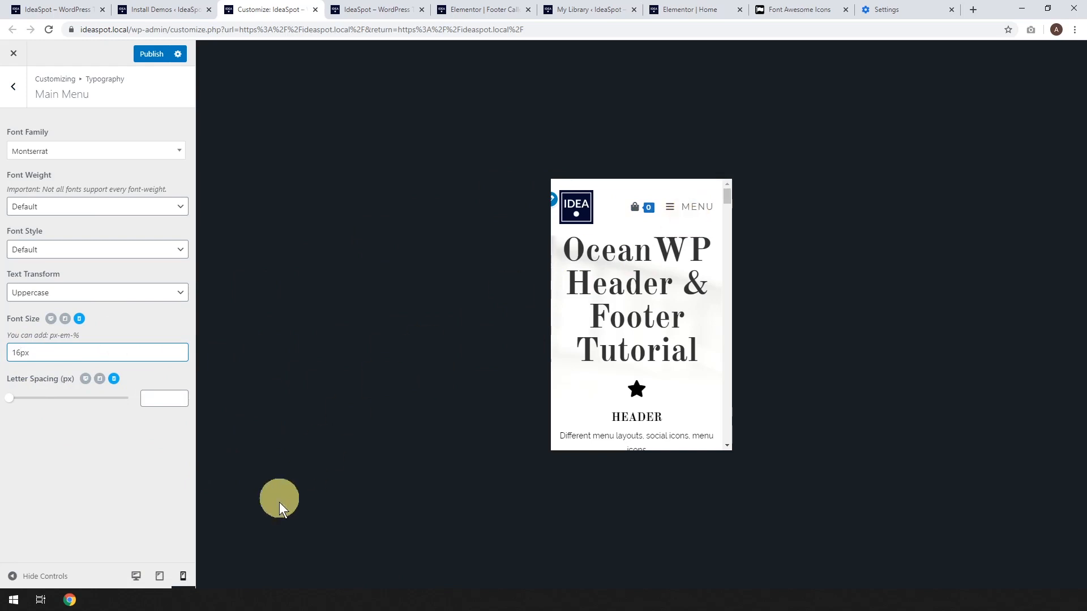
- Set the Main Menu typography's desktop font size to 16px and publish the changes
{"action": "left_click", "coordinate": [138, 575]}
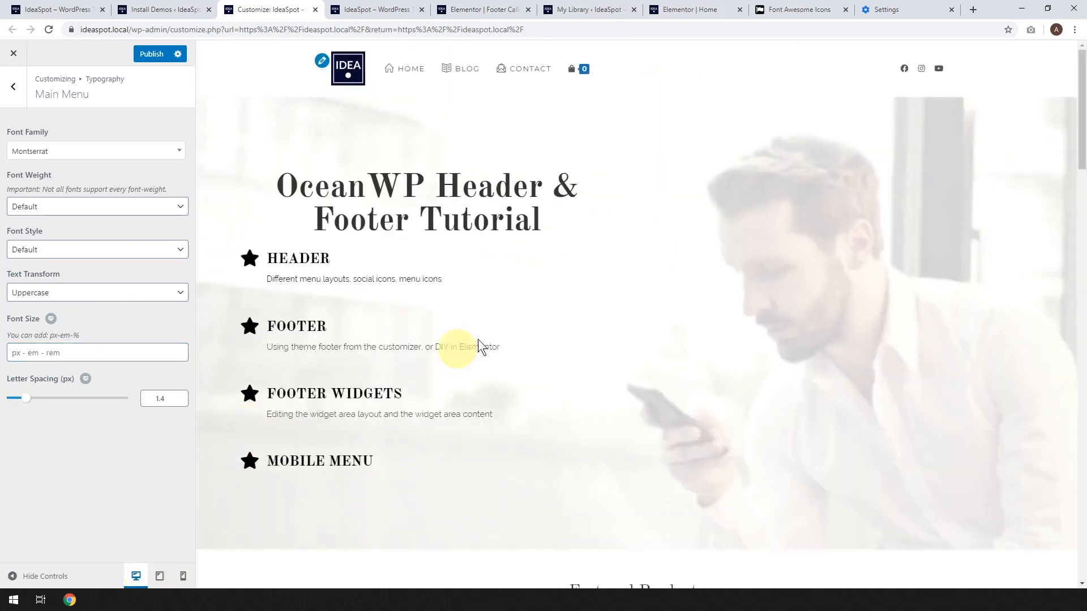
{"action": "left_click", "coordinate": [33, 358]}
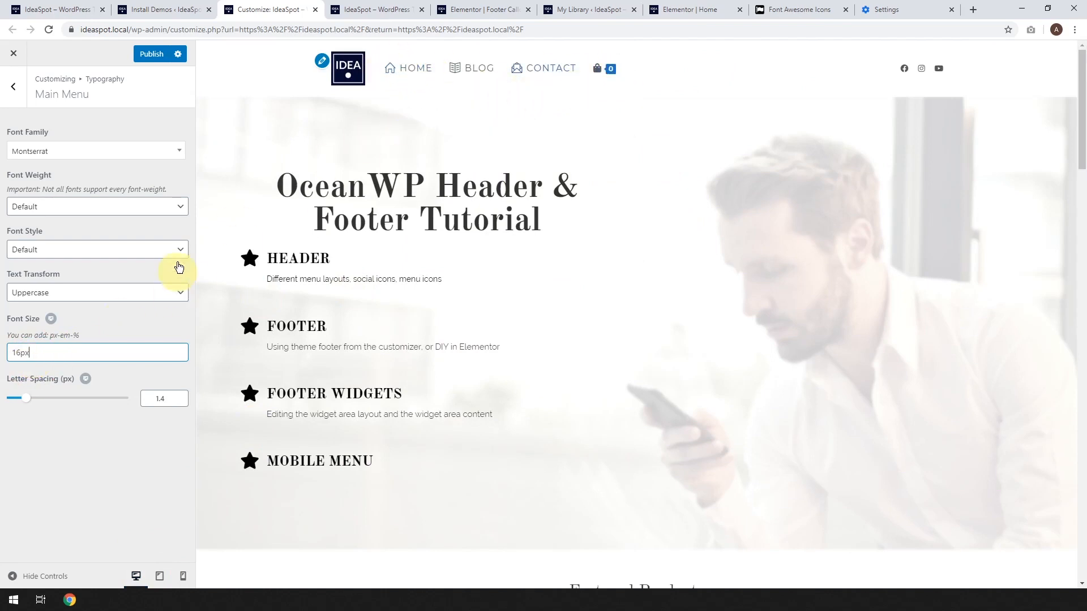
{"action": "left_click", "coordinate": [153, 53]}
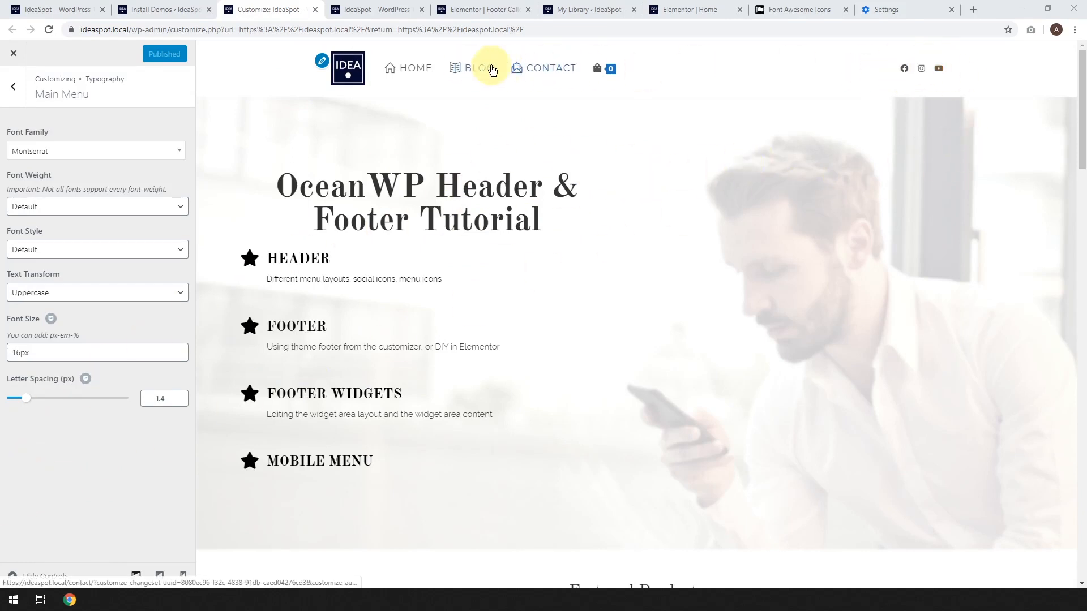
- Set the header Social Menu's font size to 20 px and publish the change
{"action": "left_click", "coordinate": [12, 93]}
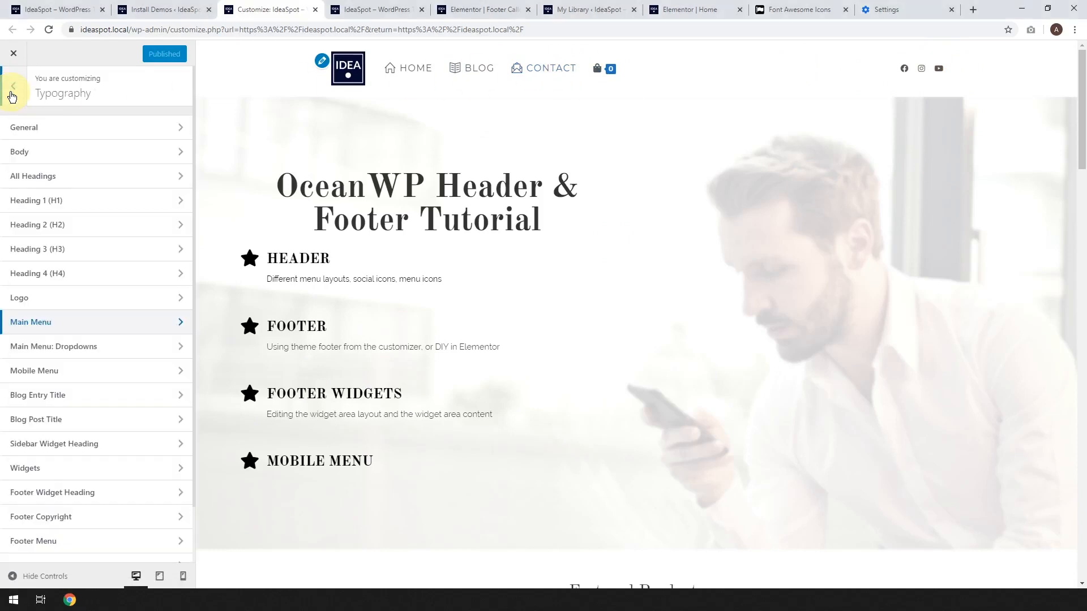
{"action": "scroll", "coordinate": [110, 272], "scroll_direction": "down", "scroll_amount": 1}
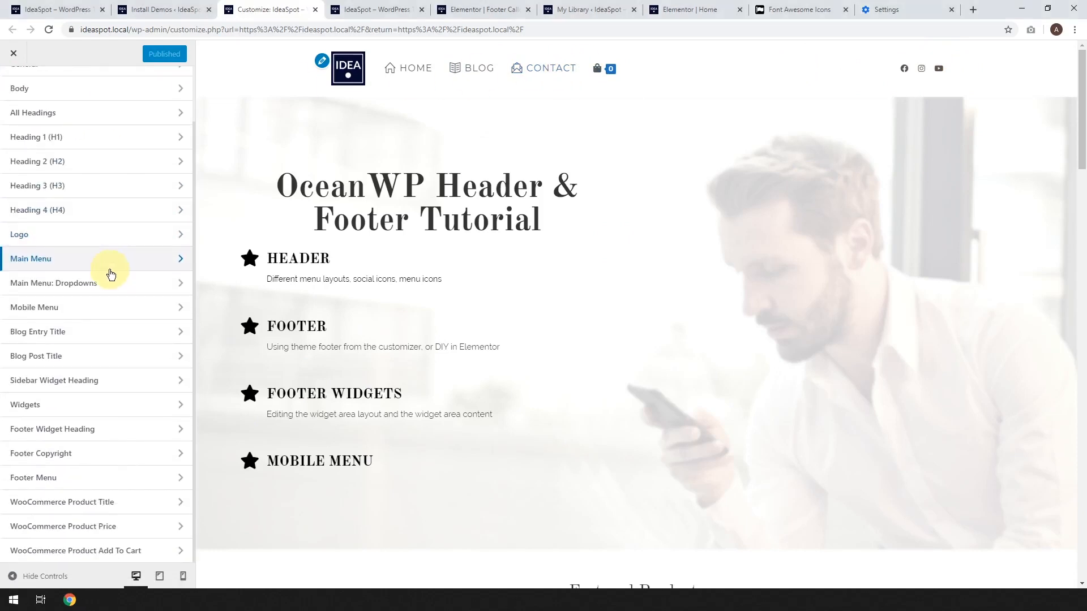
{"action": "scroll", "coordinate": [110, 275], "scroll_direction": "up", "scroll_amount": 1}
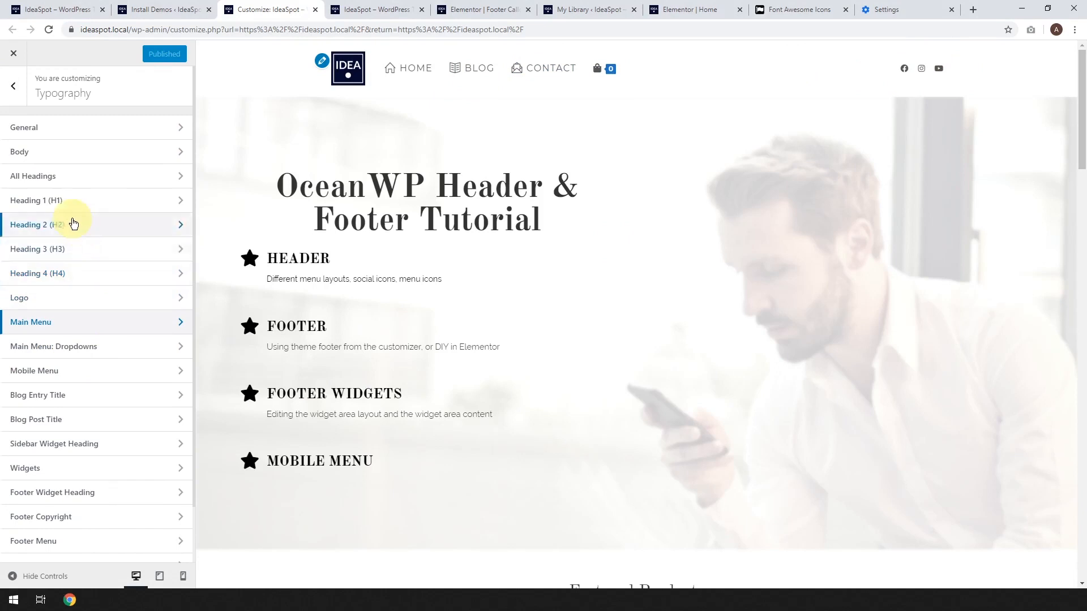
{"action": "left_click", "coordinate": [12, 95]}
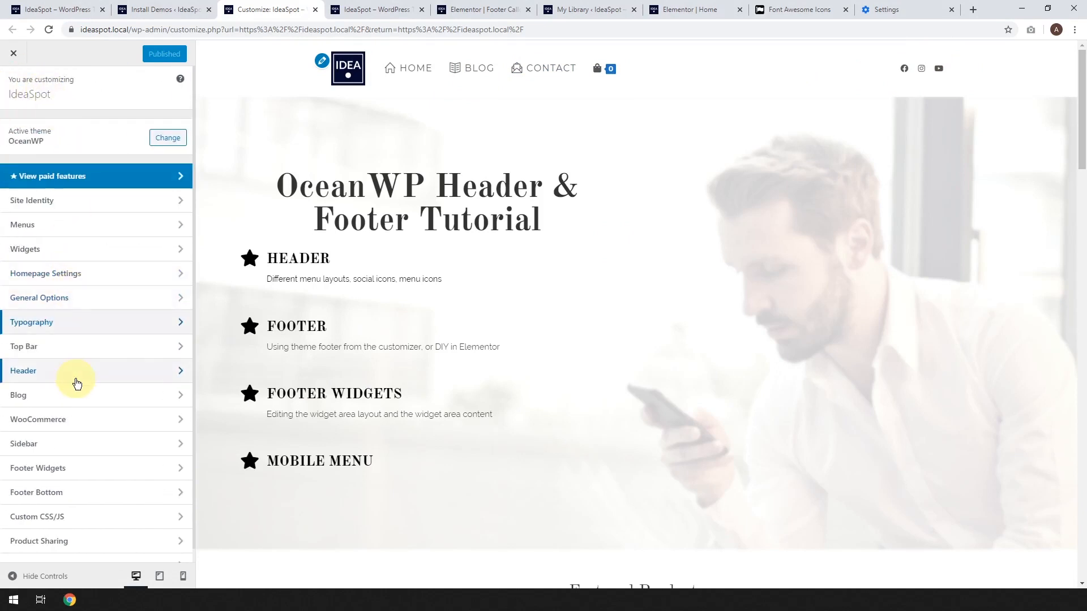
{"action": "left_click", "coordinate": [69, 371]}
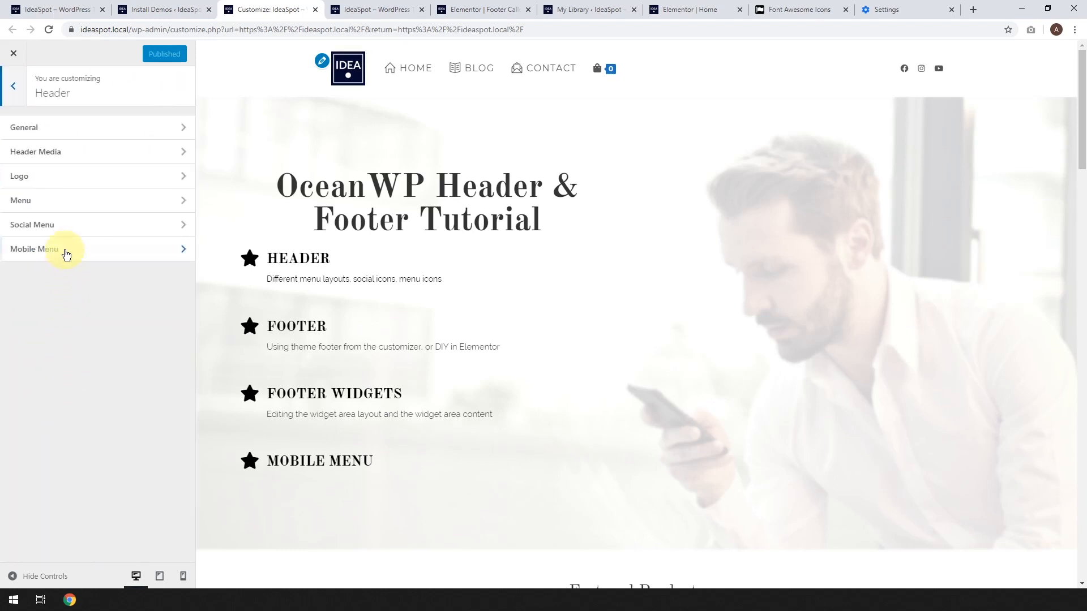
{"action": "left_click", "coordinate": [66, 232]}
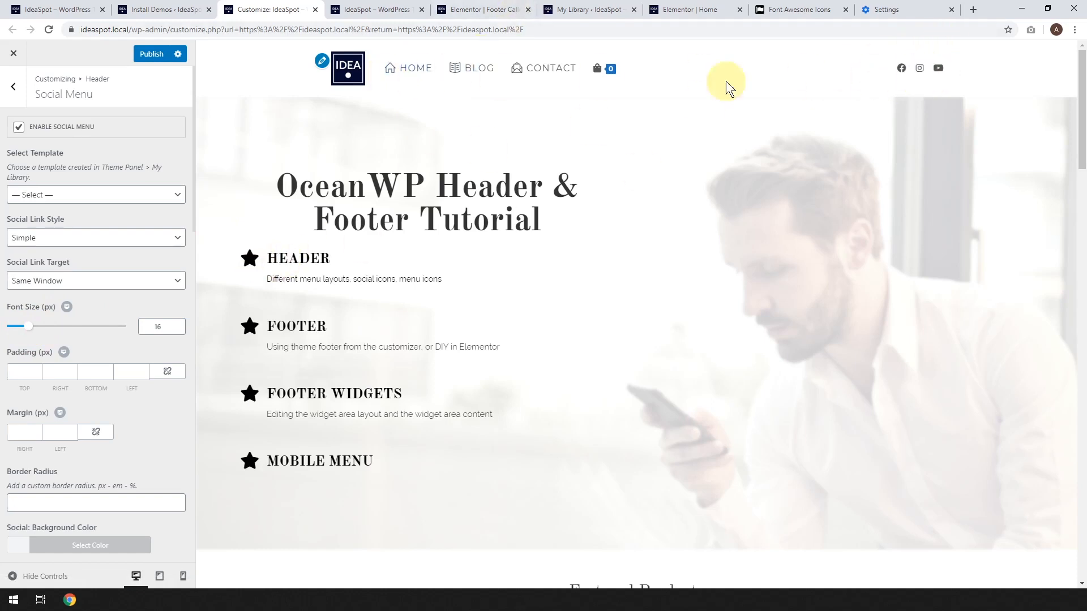
- Examine the live homepage's header and footer in the incognito window
{"action": "mouse_move", "coordinate": [589, 78]}
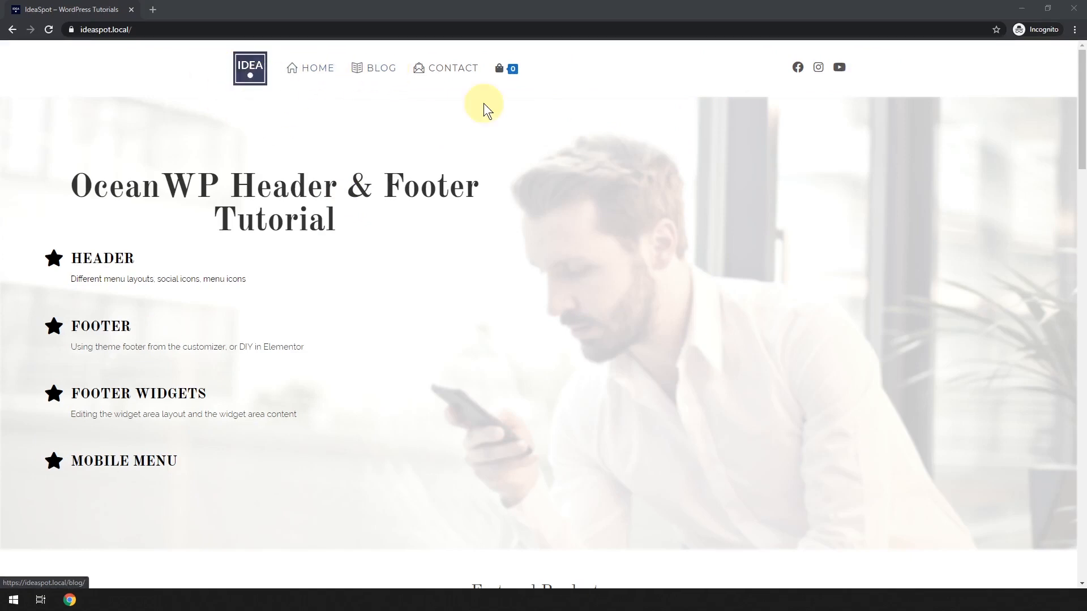
{"action": "left_click_drag", "start_coordinate": [1082, 82], "coordinate": [1085, 70]}
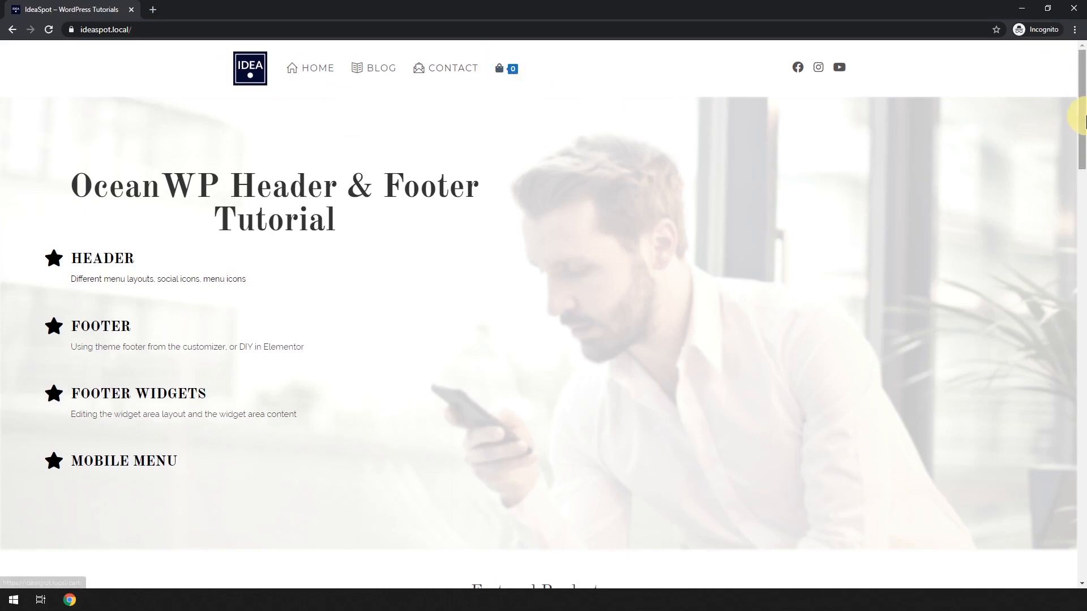
{"action": "left_click_drag", "start_coordinate": [1084, 117], "coordinate": [1075, 565]}
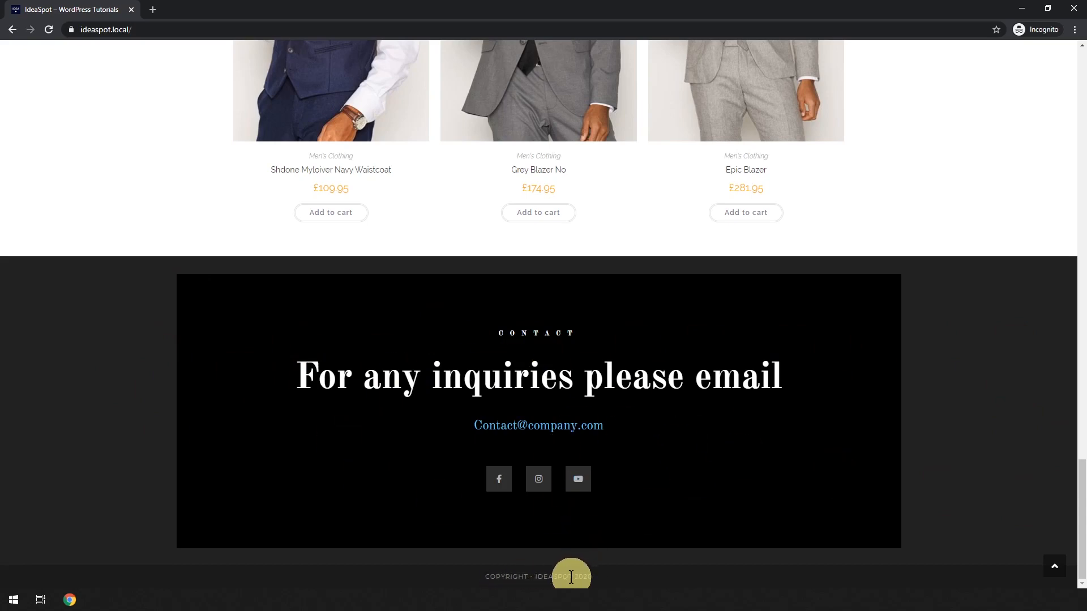
{"action": "left_click_drag", "start_coordinate": [1078, 515], "coordinate": [916, 71]}
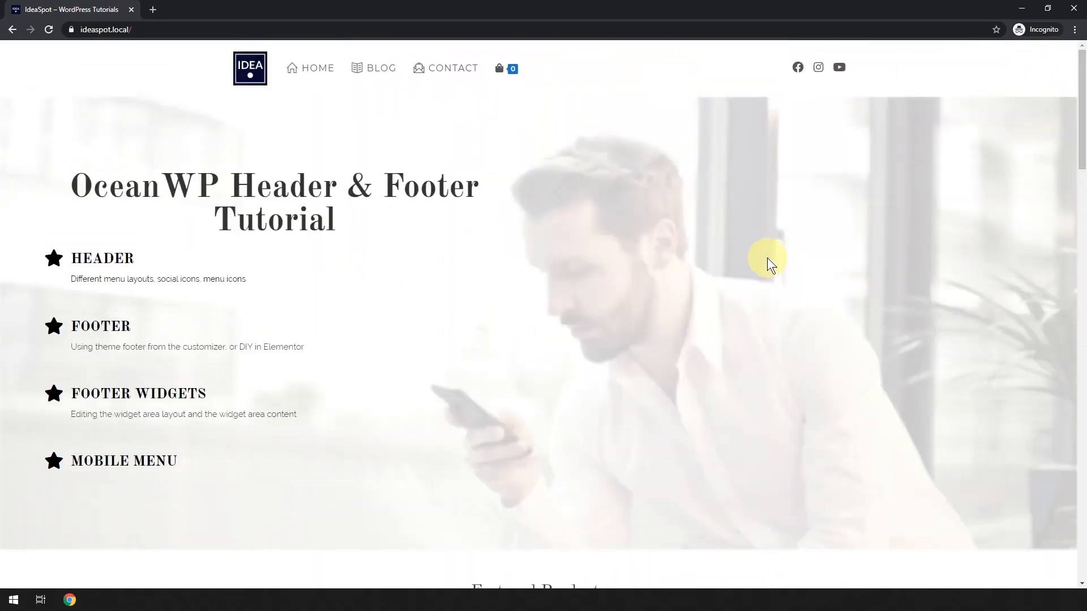
- Inspect the live homepage in iPhone X emulation, open and close its mobile menu, and exit the developer tools
{"action": "right_click", "coordinate": [607, 201]}
{"action": "left_click", "coordinate": [670, 334]}
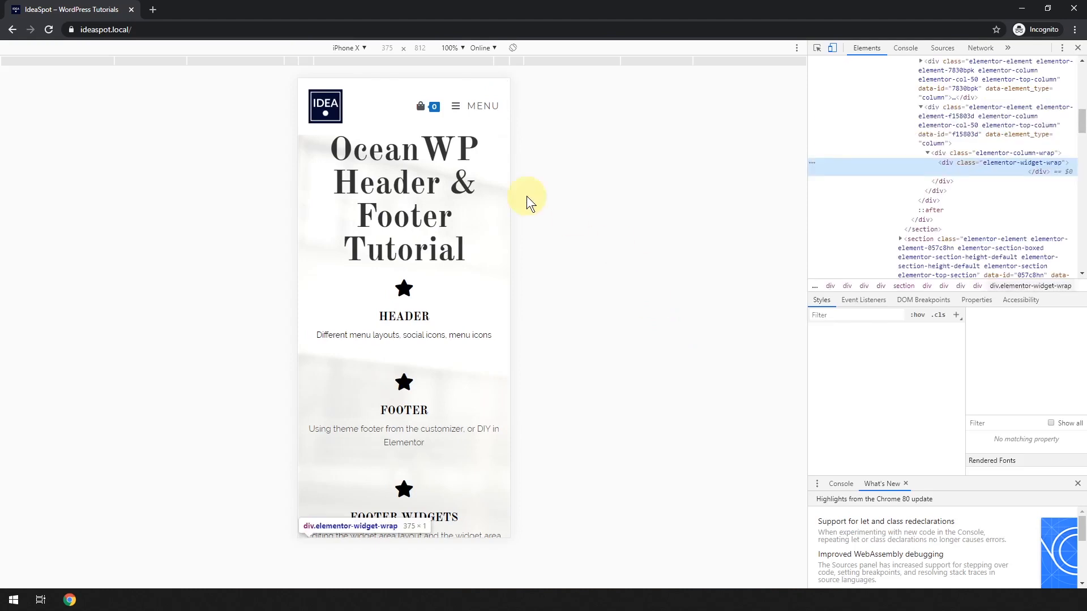
{"action": "left_click", "coordinate": [456, 107]}
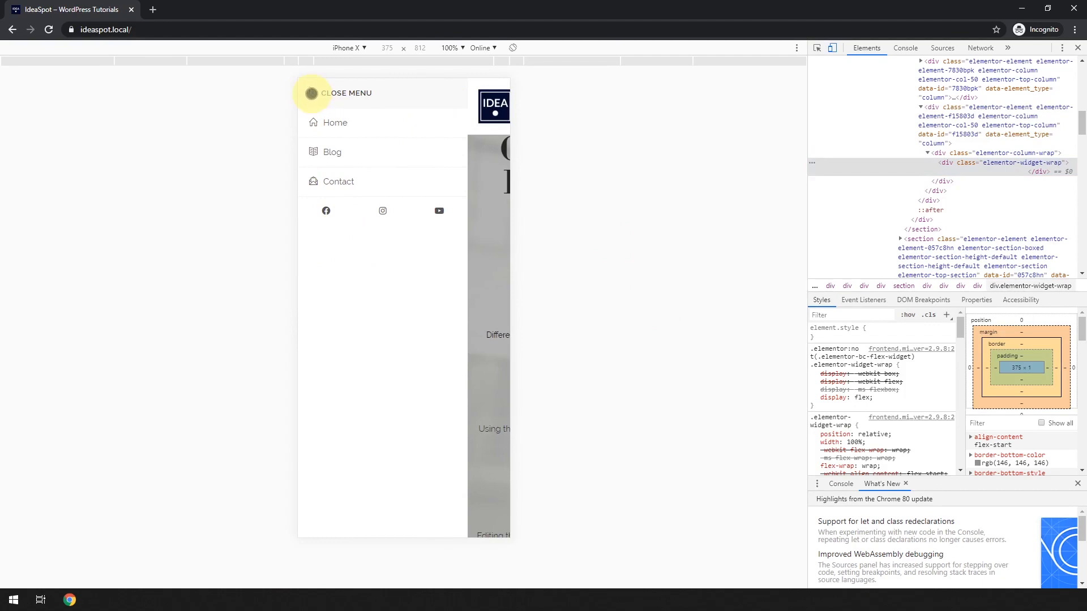
{"action": "left_click", "coordinate": [311, 93]}
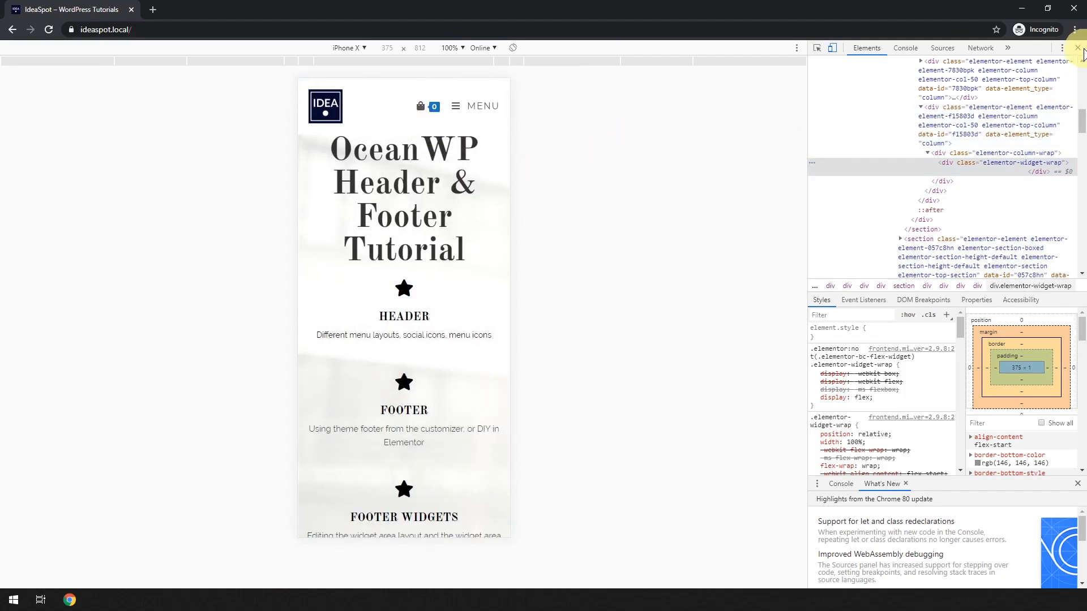
{"action": "left_click", "coordinate": [1080, 48]}
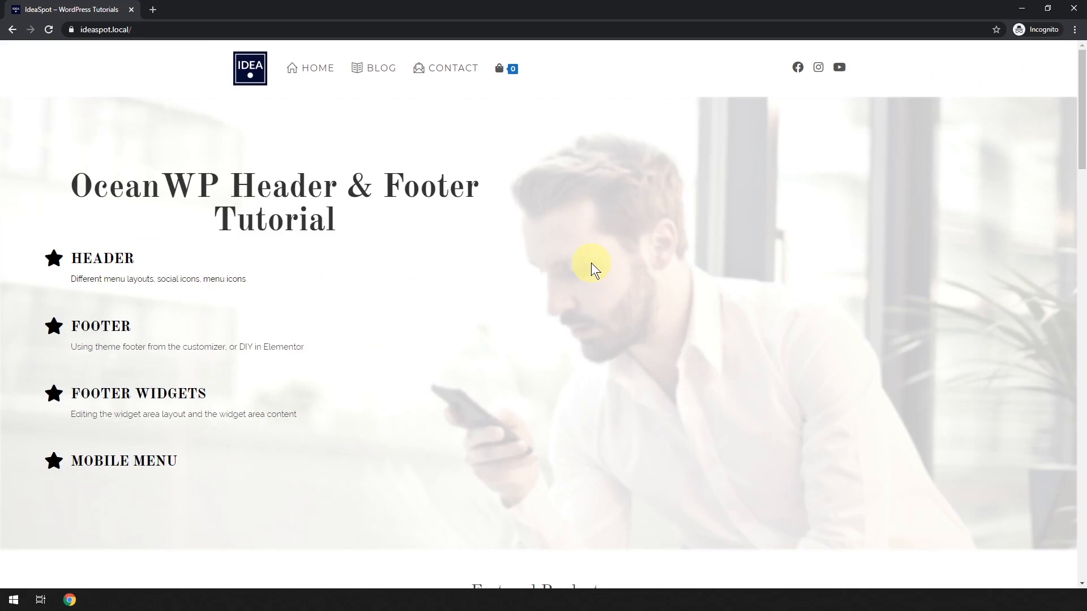
- Switch back to the Customizer window and return to its main list of sections
{"action": "left_click", "coordinate": [1021, 9]}
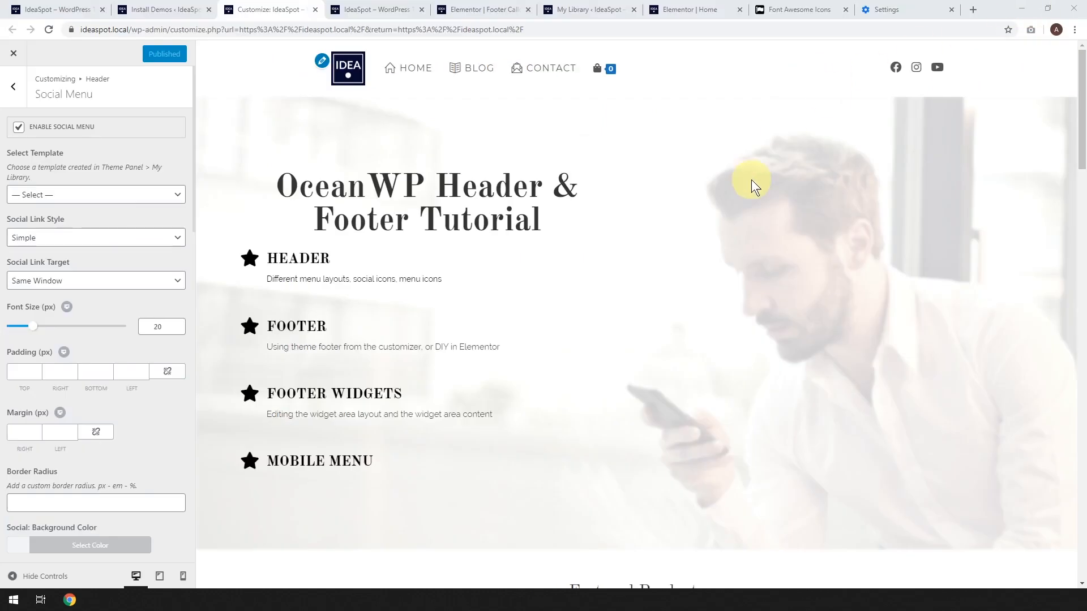
{"action": "left_click", "coordinate": [17, 96]}
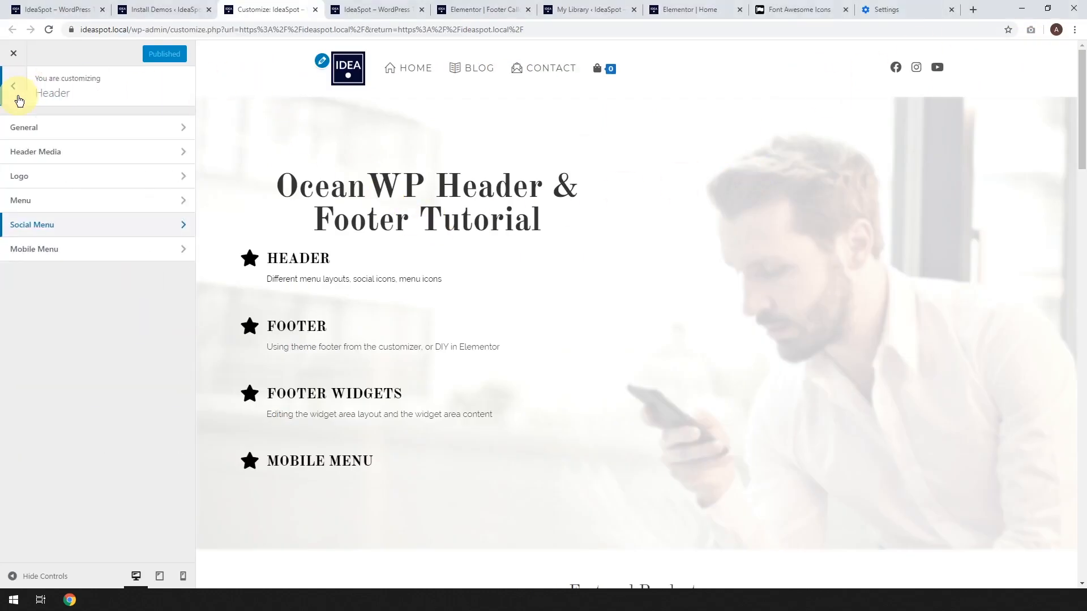
{"action": "left_click", "coordinate": [17, 97]}
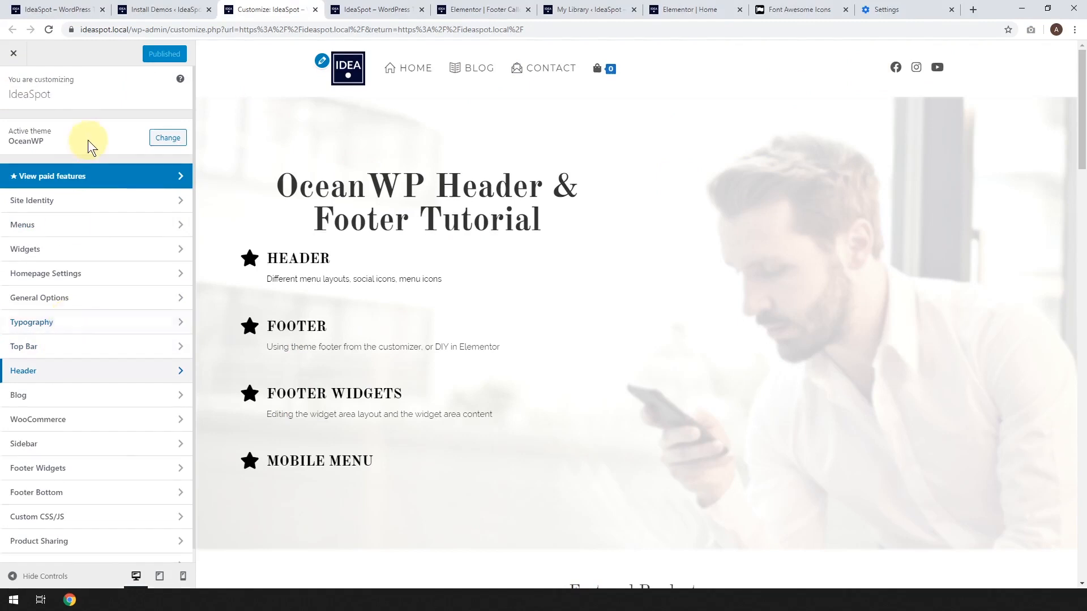
{"action": "scroll", "coordinate": [76, 373], "scroll_direction": "down", "scroll_amount": 1}
{"action": "scroll", "coordinate": [79, 283], "scroll_direction": "up", "scroll_amount": 1}
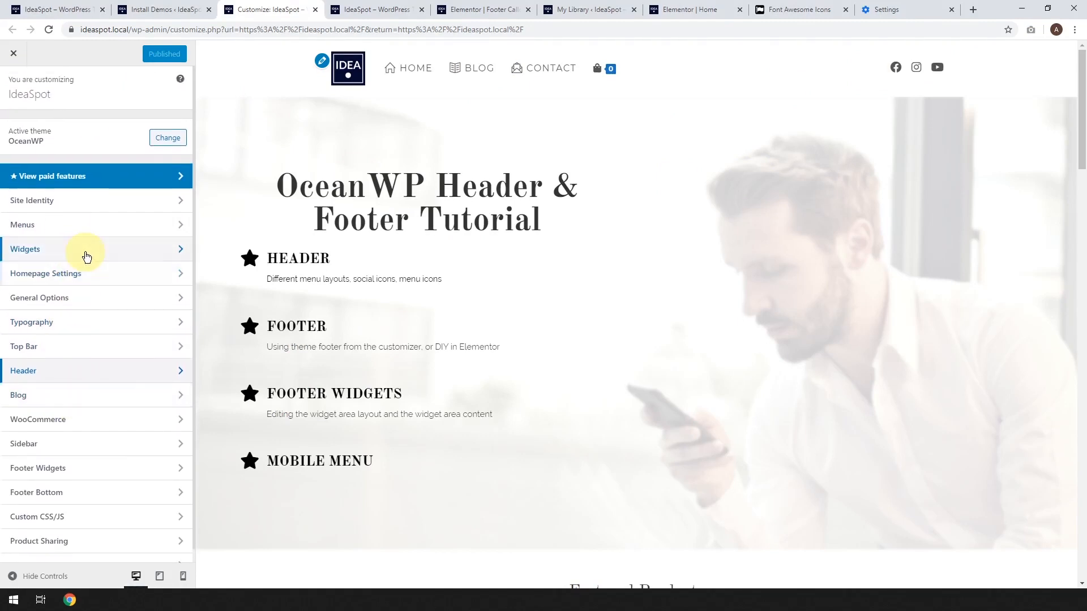